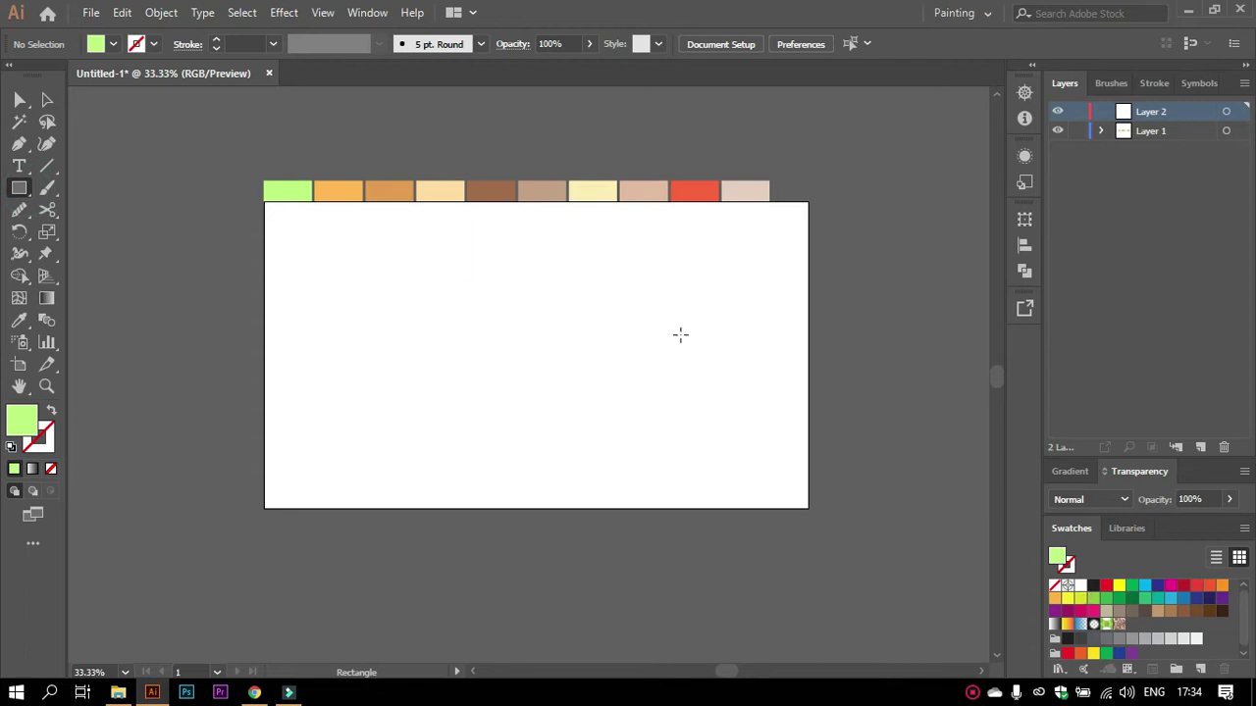
# Set no fill with a black stroke and draw a long thin rectangle near the page top.
pyautogui.click(1068, 567)
pyautogui.click(1093, 586)
pyautogui.click(1056, 555)
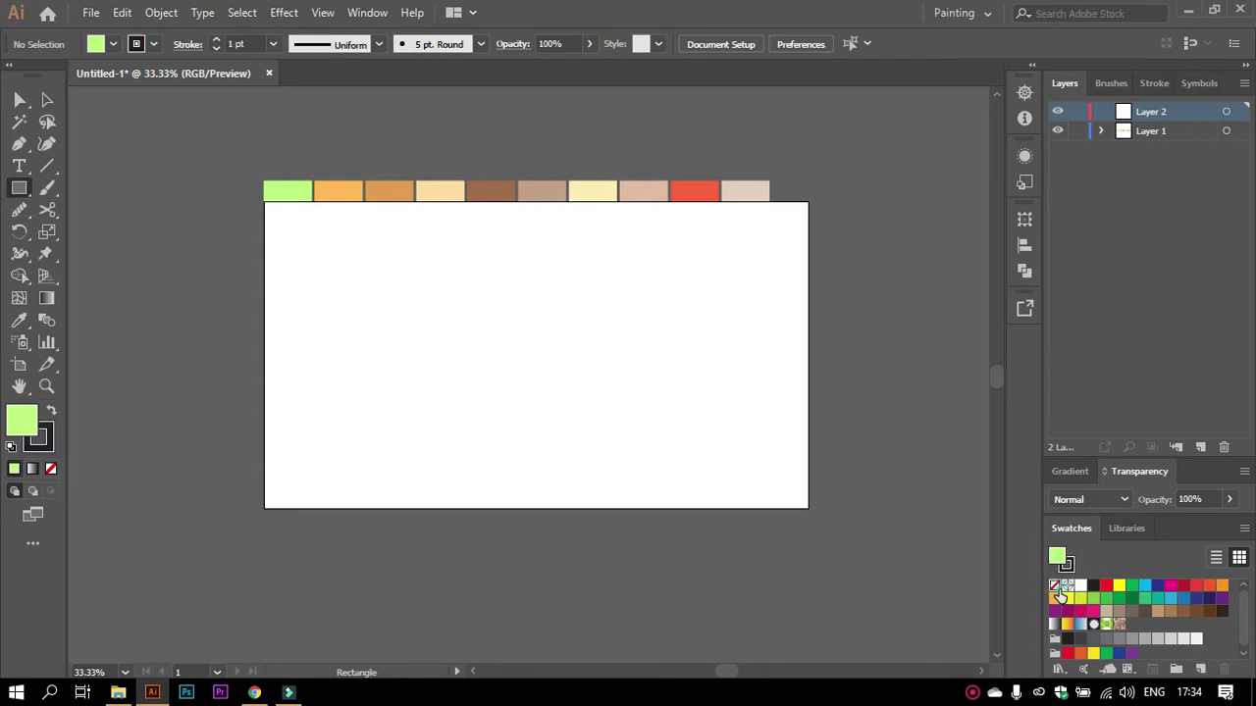
pyautogui.click(1055, 586)
pyautogui.scroll(1, 438, 228)
pyautogui.moveTo(435, 239); pyautogui.dragTo(555, 260)
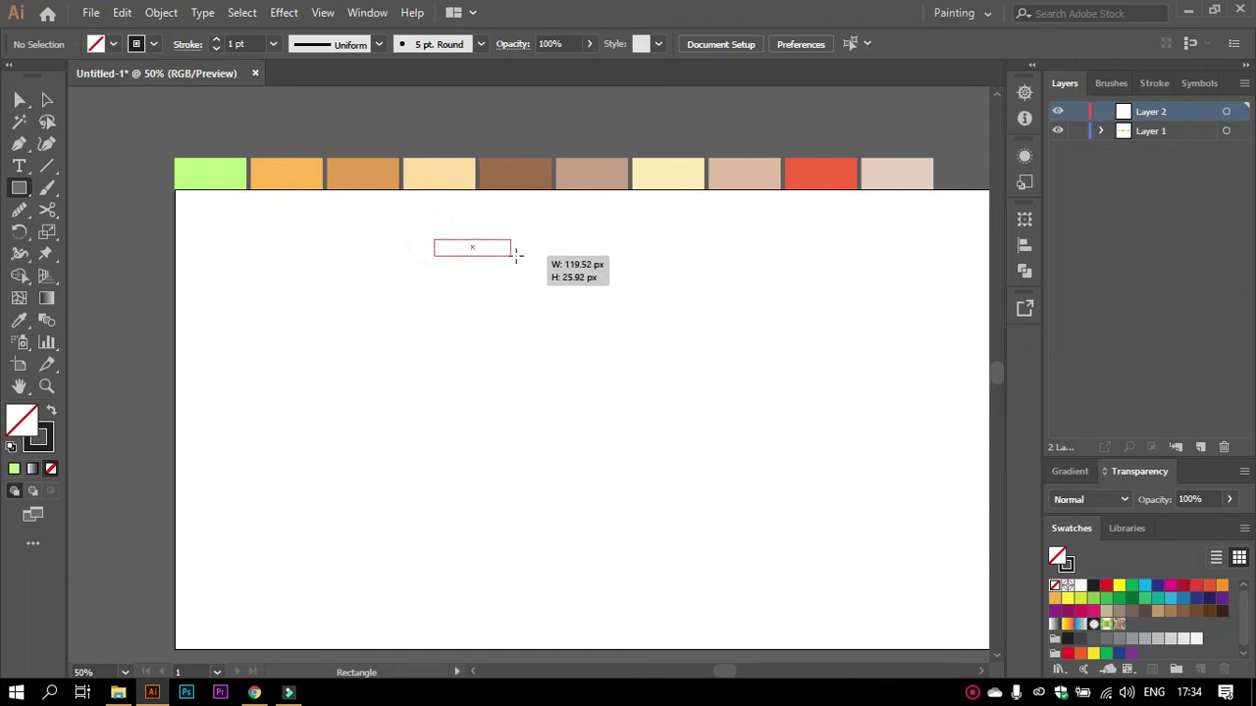
# Give the rectangle a 3 pt stroke and round its corners fully into a pill.
pyautogui.click(273, 44)
pyautogui.click(300, 184)
pyautogui.click(46, 99)
pyautogui.scroll(3, 527, 247)
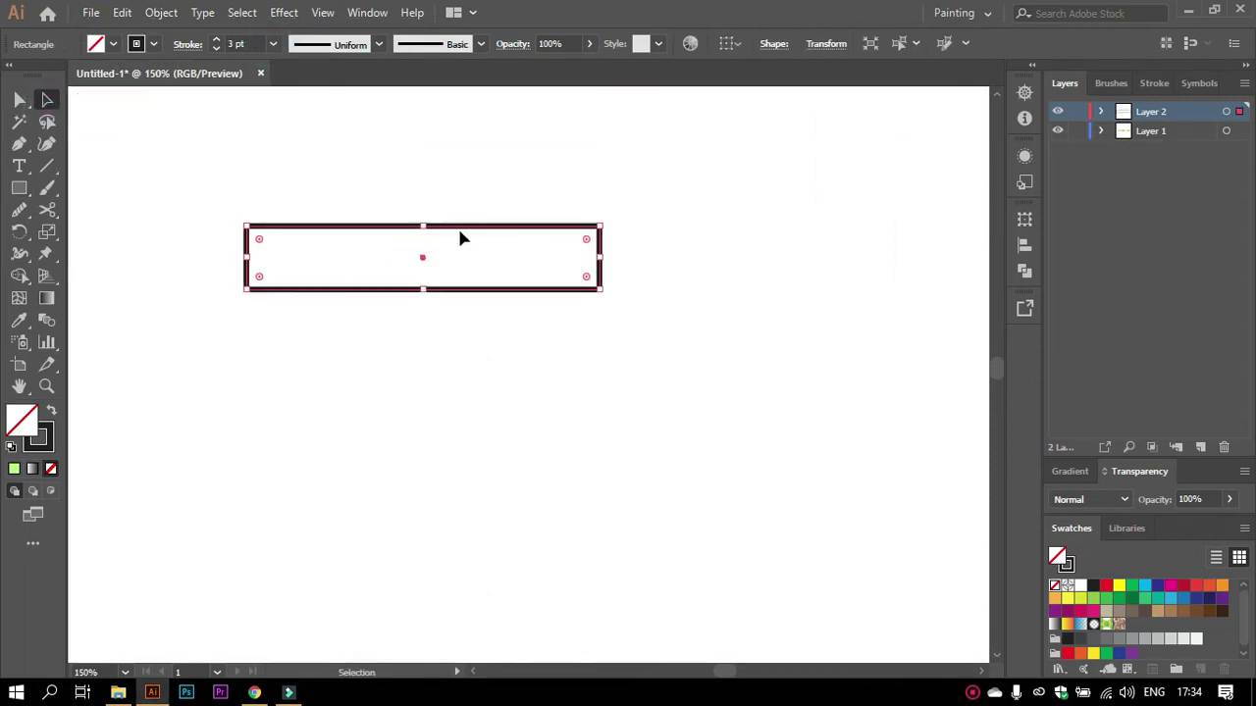
pyautogui.moveTo(260, 246); pyautogui.dragTo(515, 316)
pyautogui.scroll(-2, 544, 324)
pyautogui.scroll(-1, 547, 341)
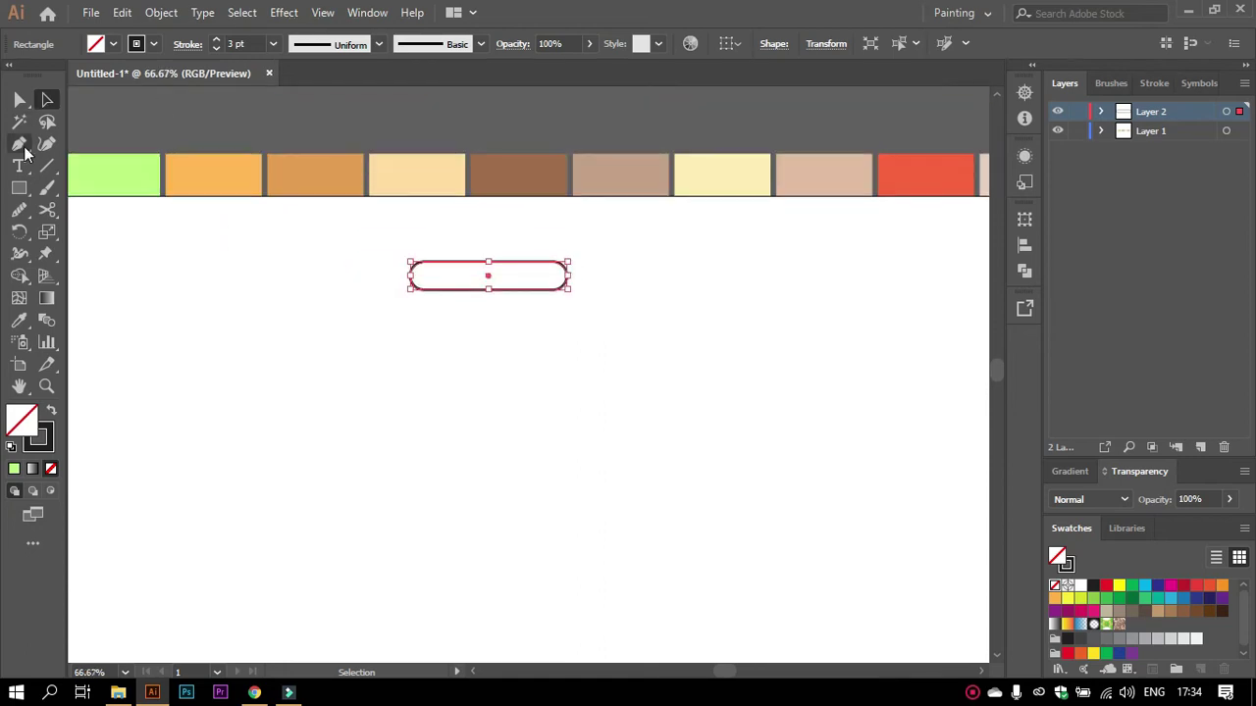
pyautogui.click(19, 187)
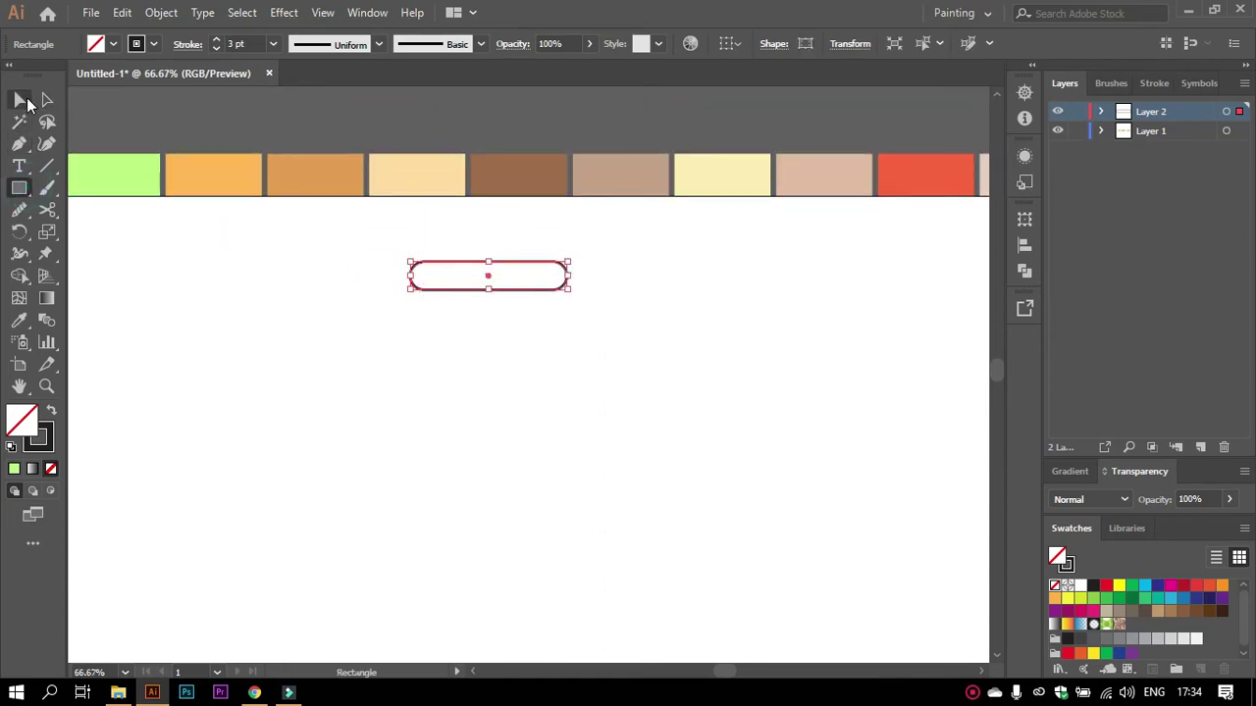
pyautogui.keyDown('ctrl'); pyautogui.click(244, 225); pyautogui.keyUp('ctrl')
# Draw the cup rectangle under the band and try rounding its bottom corners.
pyautogui.moveTo(423, 290)
pyautogui.mouseDown()
pyautogui.moveTo(554, 330)
pyautogui.moveTo(555, 359)
pyautogui.mouseUp()
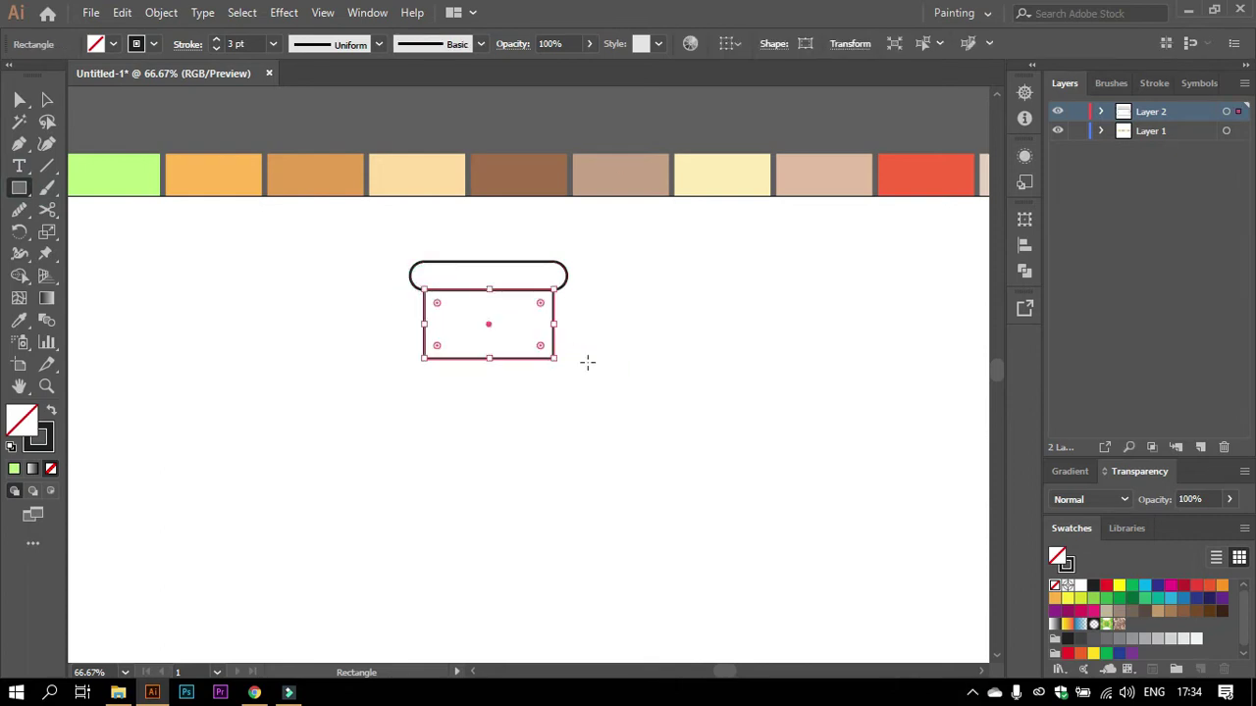
pyautogui.click(47, 99)
pyautogui.moveTo(406, 330); pyautogui.dragTo(613, 372)
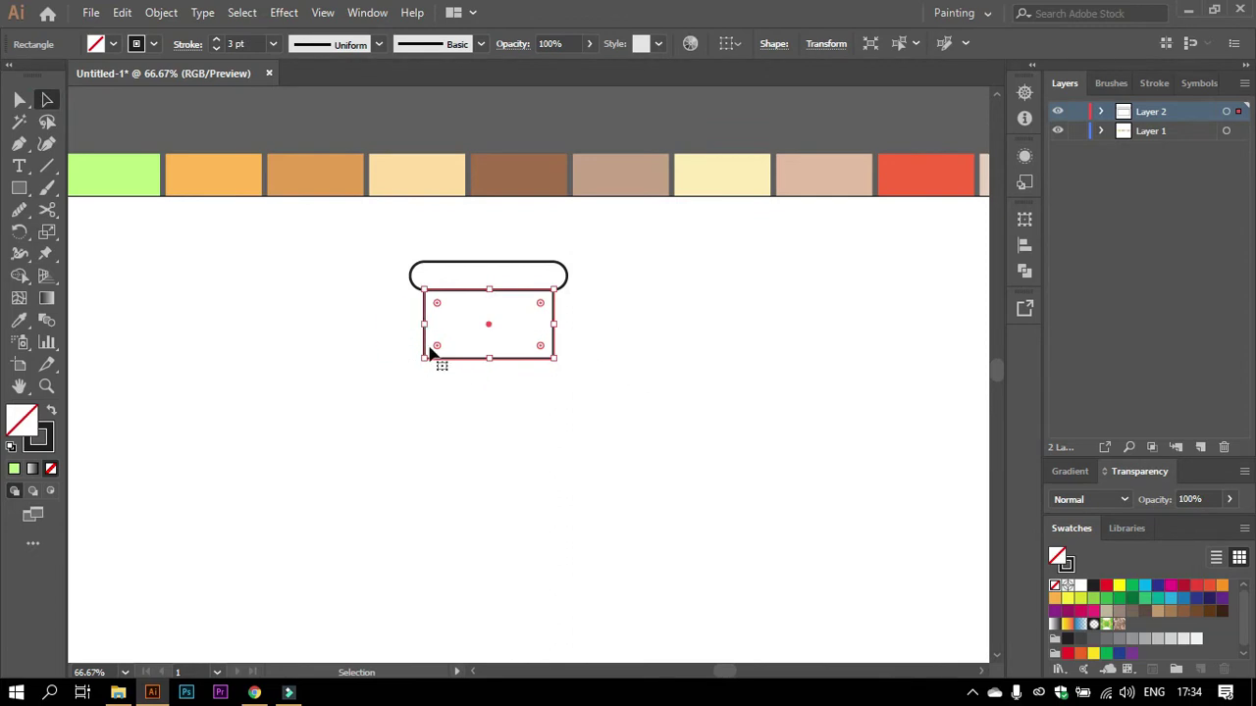
pyautogui.moveTo(540, 345); pyautogui.dragTo(536, 345)
pyautogui.moveTo(402, 333); pyautogui.dragTo(583, 384)
pyautogui.moveTo(539, 345); pyautogui.dragTo(538, 342)
# Undo the all-corner rounding and round only the cup's two bottom corners.
pyautogui.click(20, 100)
pyautogui.click(180, 261)
pyautogui.hotkey('ctrl', 'z')
pyautogui.moveTo(384, 350)
pyautogui.mouseDown()
pyautogui.moveTo(552, 373)
pyautogui.moveTo(535, 345)
pyautogui.mouseUp()
pyautogui.click(626, 345)
pyautogui.scroll(-1, 626, 345)
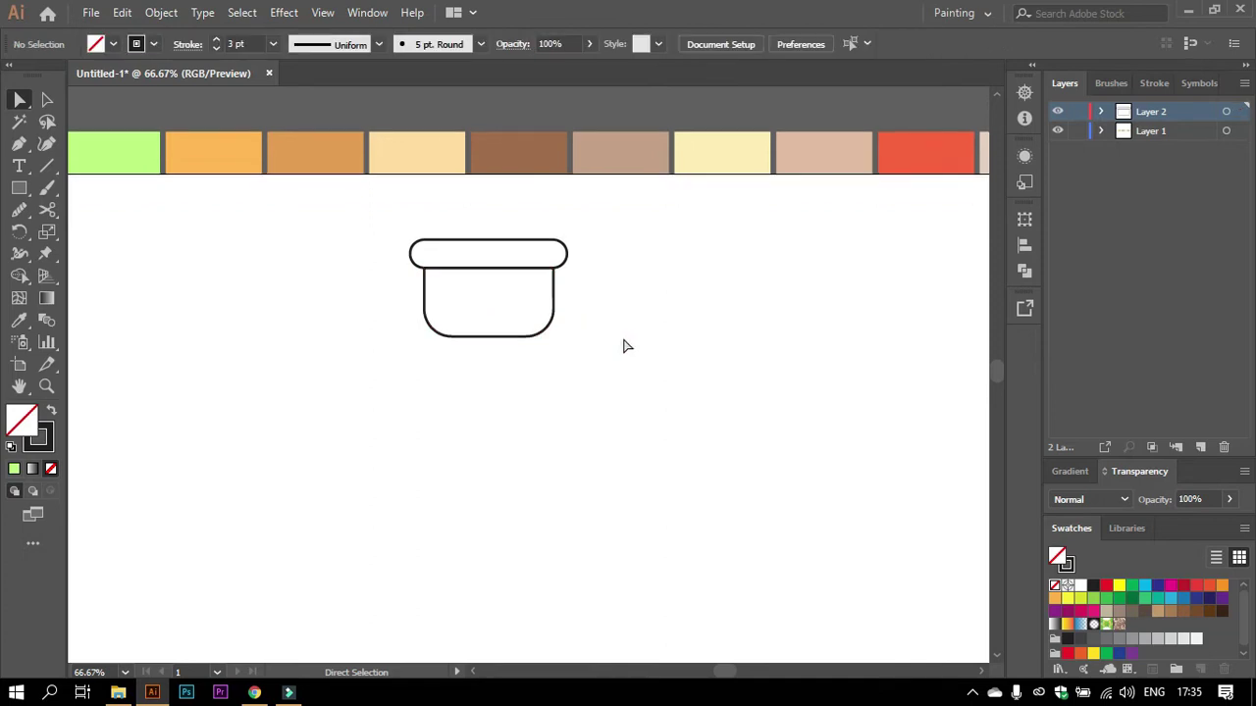
pyautogui.click(20, 187)
# Draw a rectangle under the cup, taper its bottom with perspective, and round the tip.
pyautogui.moveTo(447, 337)
pyautogui.mouseDown()
pyautogui.moveTo(530, 380)
pyautogui.moveTo(519, 435)
pyautogui.moveTo(529, 461)
pyautogui.mouseUp()
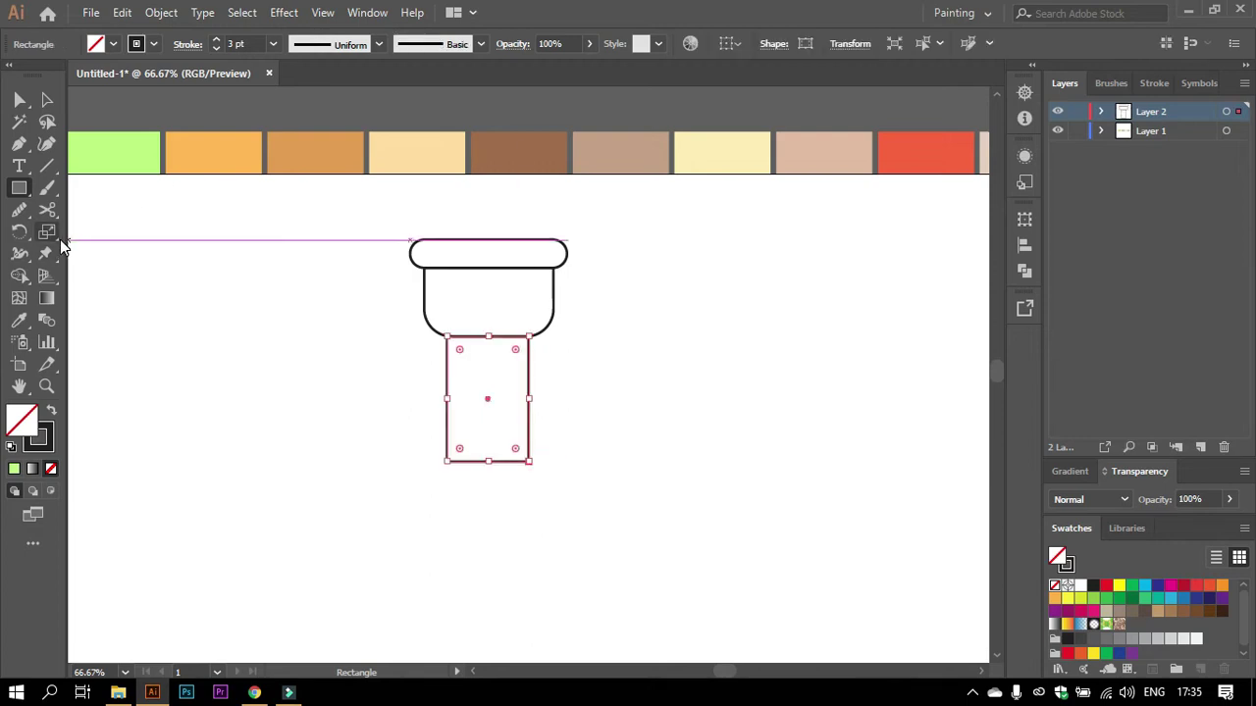
pyautogui.moveTo(47, 253); pyautogui.dragTo(116, 273)
pyautogui.moveTo(529, 462)
pyautogui.mouseDown()
pyautogui.moveTo(514, 477)
pyautogui.moveTo(487, 436)
pyautogui.mouseUp()
pyautogui.click(20, 99)
pyautogui.click(468, 460)
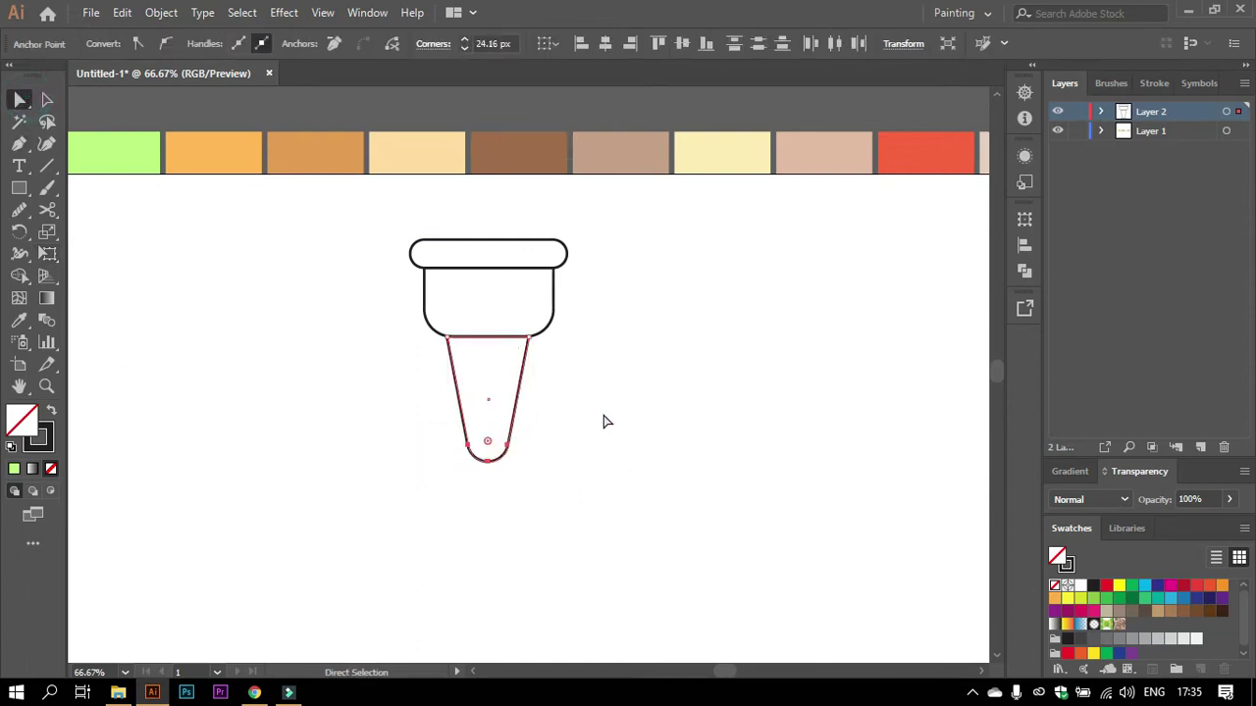
pyautogui.click(606, 422)
pyautogui.scroll(2, 518, 333)
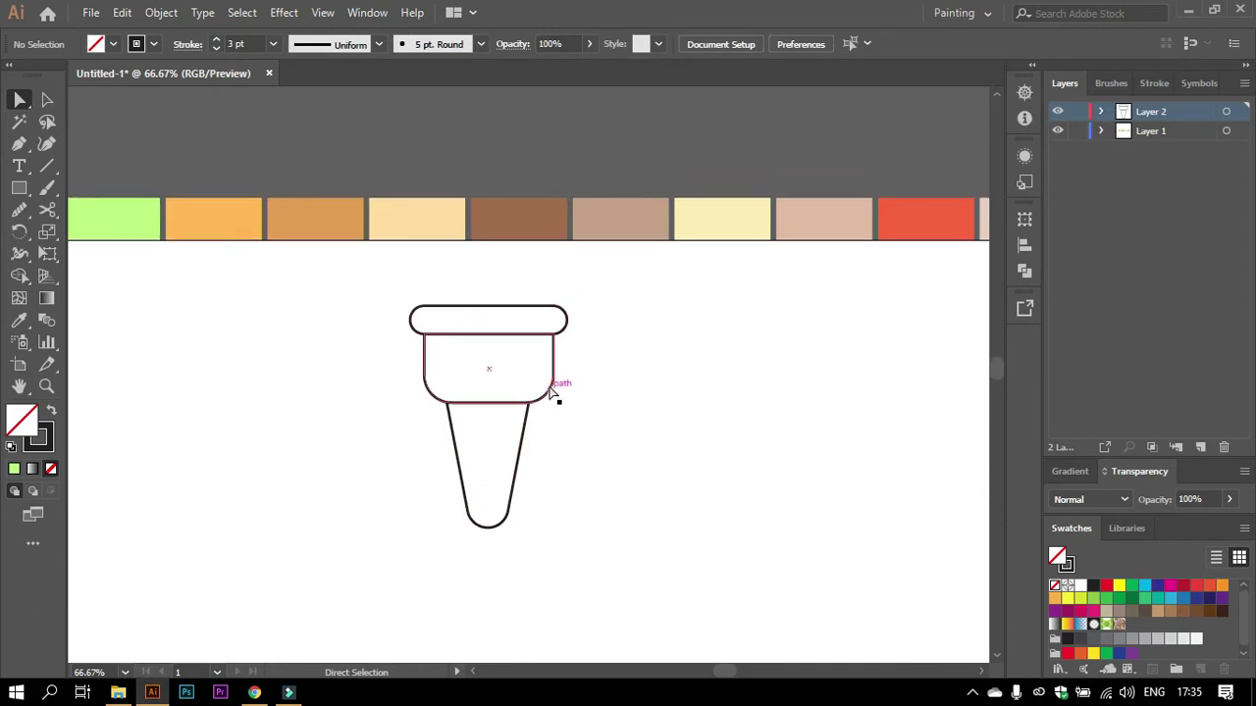
pyautogui.scroll(1, 537, 412)
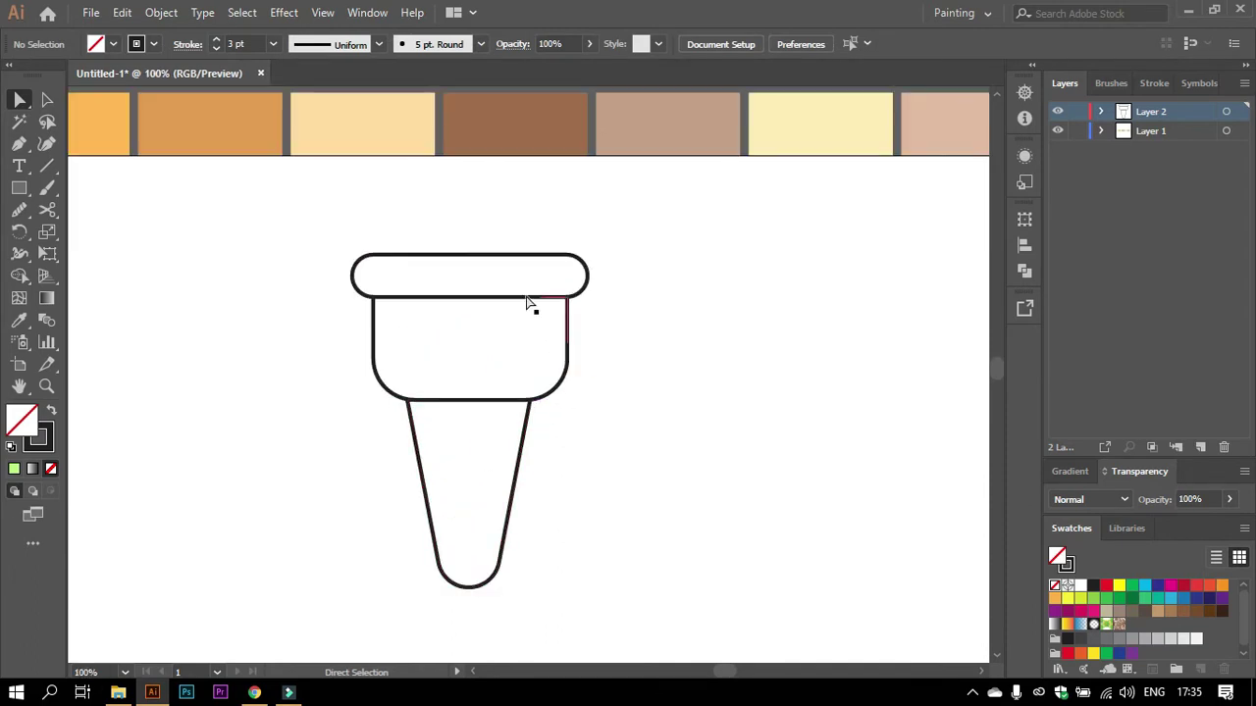
pyautogui.scroll(-2, 529, 304)
# Draw a circle, move it onto the cone's top, and shrink it to sit on the band.
pyautogui.rightClick(29, 201)
pyautogui.click(94, 236)
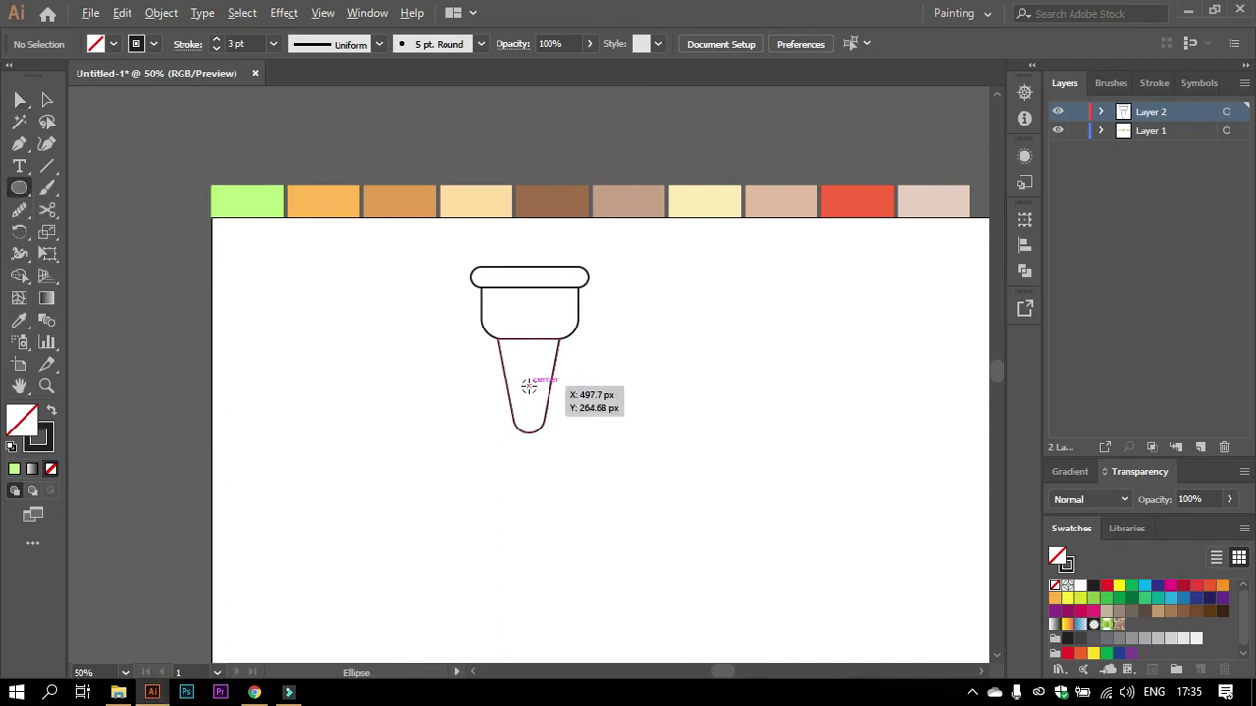
pyautogui.moveTo(529, 385); pyautogui.dragTo(597, 454)
pyautogui.scroll(2, 631, 308)
pyautogui.click(20, 99)
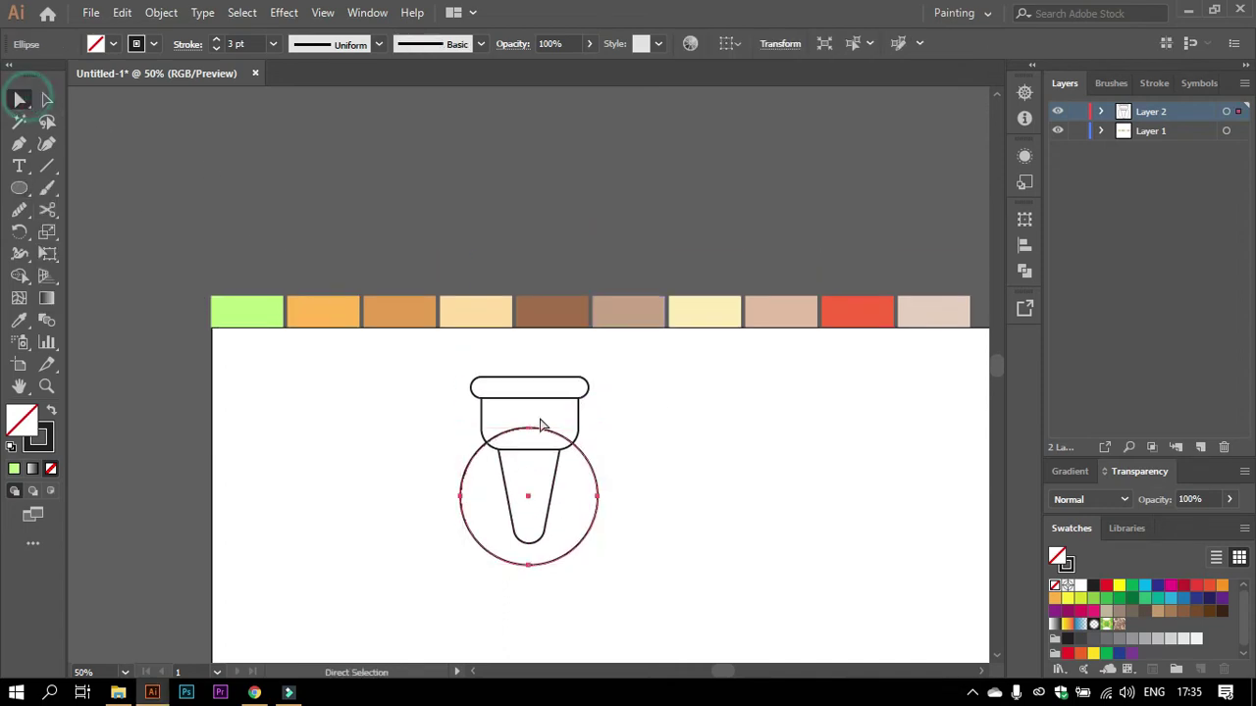
pyautogui.moveTo(527, 502); pyautogui.dragTo(534, 341)
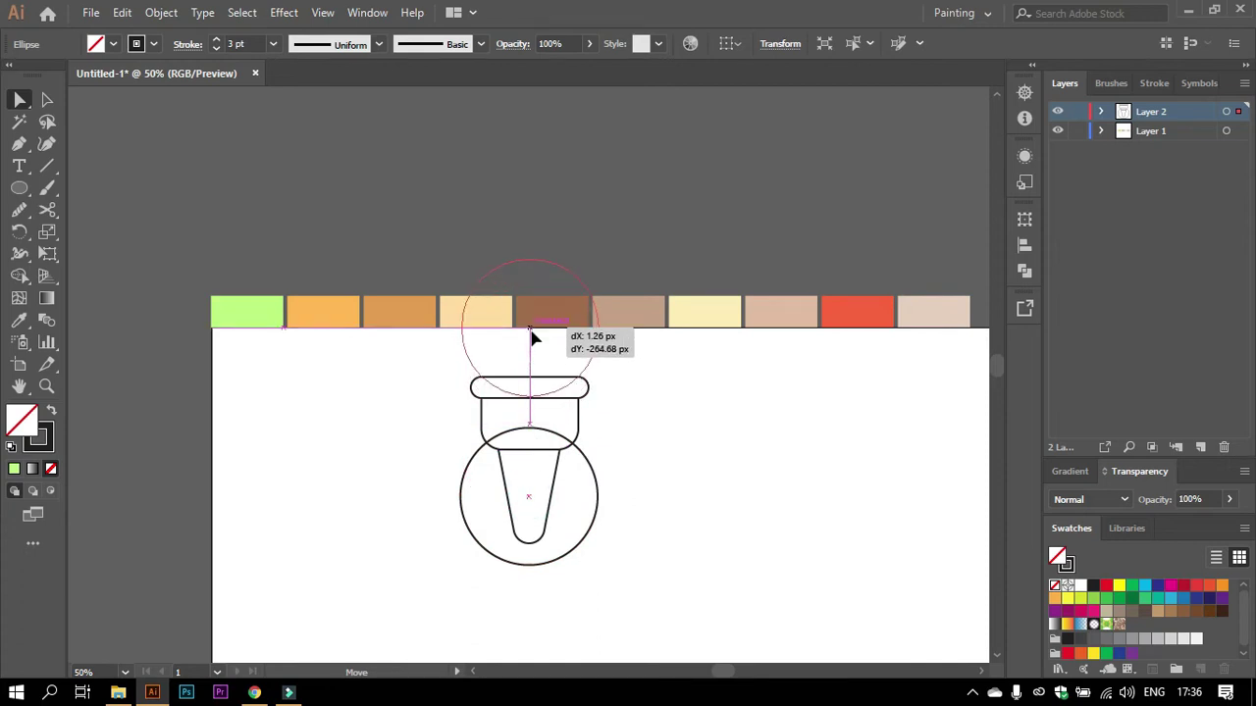
pyautogui.click(47, 99)
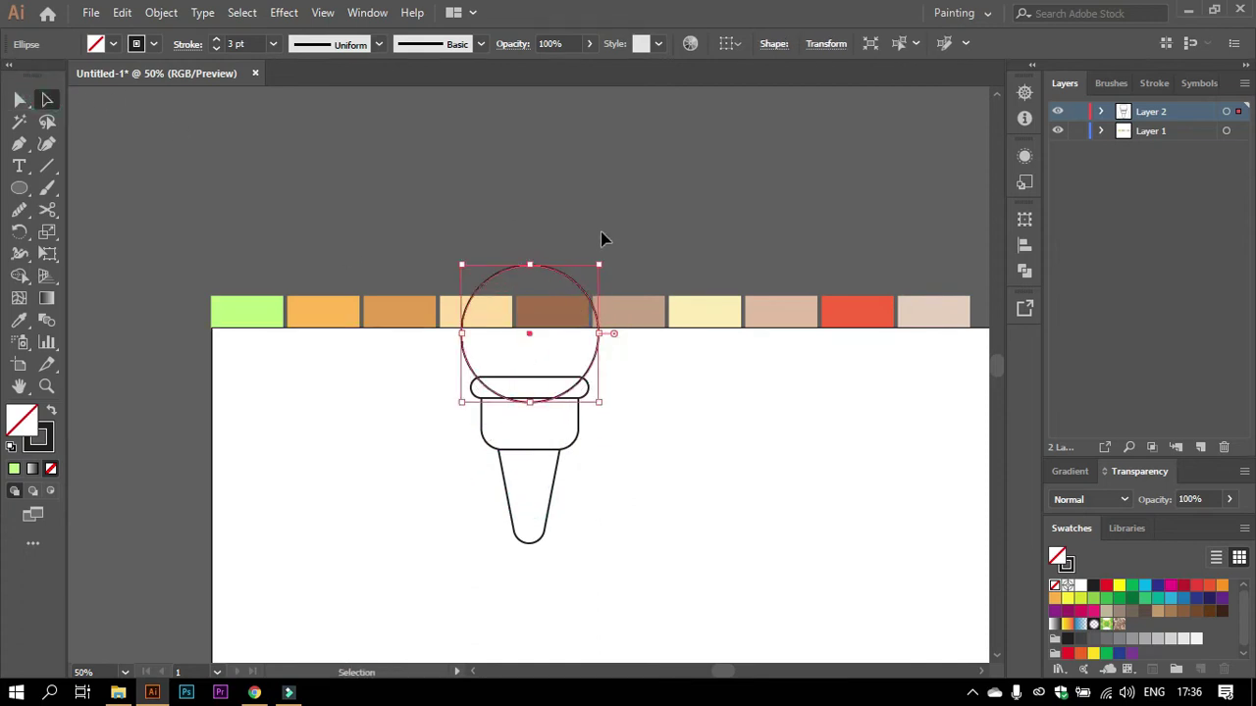
pyautogui.moveTo(598, 265); pyautogui.dragTo(579, 285)
pyautogui.moveTo(532, 366)
pyautogui.mouseDown()
pyautogui.moveTo(535, 355)
pyautogui.moveTo(531, 368)
pyautogui.mouseUp()
# Move the whole ice cream drawing down and right and zoom in on it.
pyautogui.click(574, 407)
pyautogui.scroll(-1, 684, 491)
pyautogui.moveTo(432, 317); pyautogui.dragTo(651, 490)
pyautogui.moveTo(533, 350); pyautogui.dragTo(614, 509)
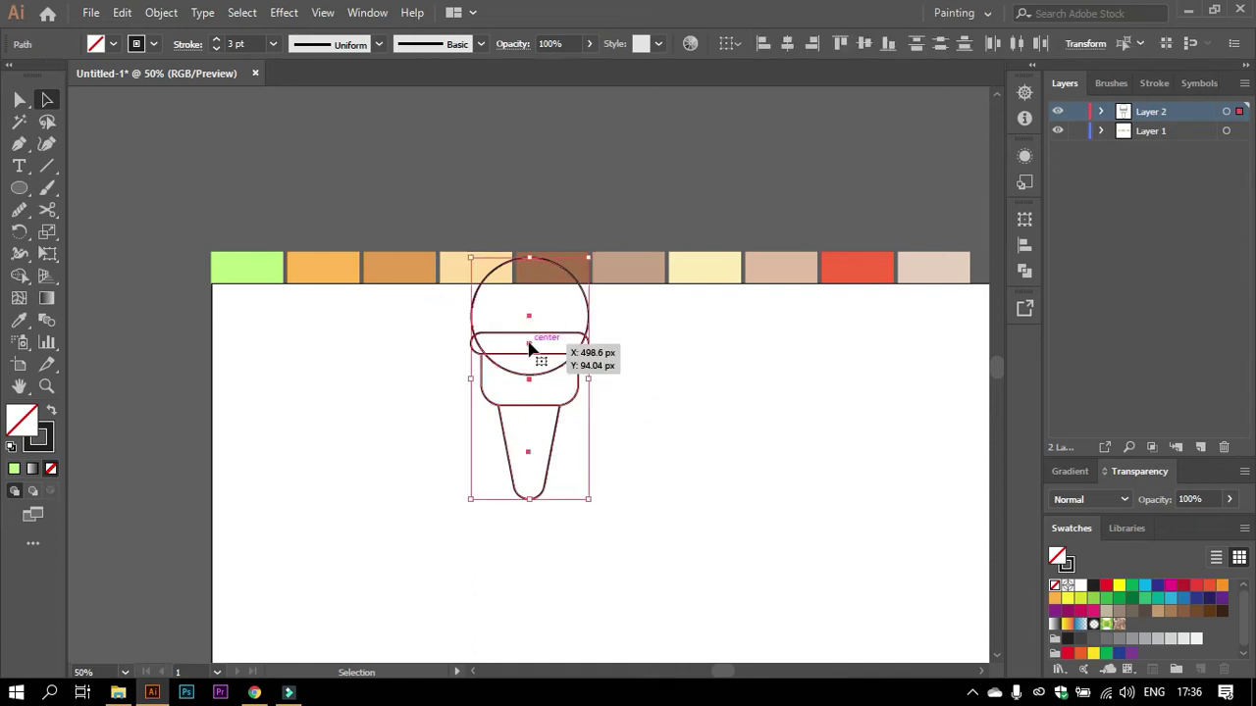
pyautogui.scroll(-3, 743, 525)
pyautogui.hotkey('ctrl', '1')
pyautogui.click(692, 381)
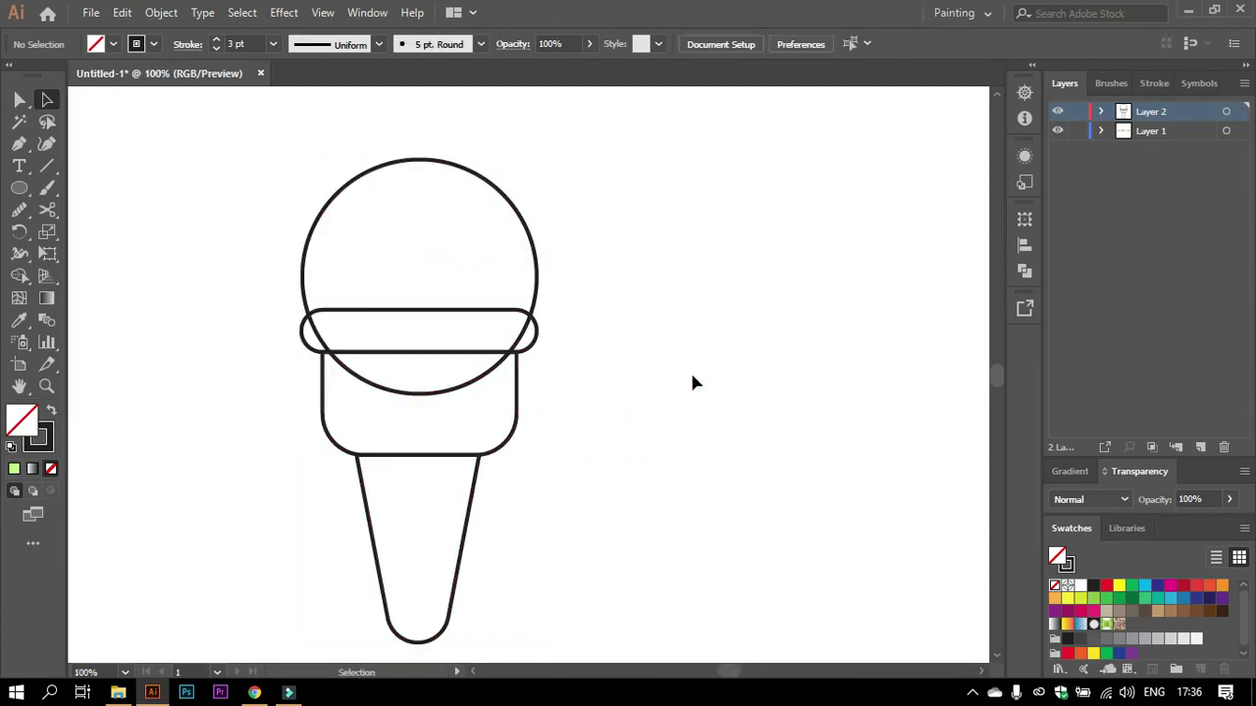
# Shrink the scoop circle slightly to about 169.74 px across.
pyautogui.click(513, 210)
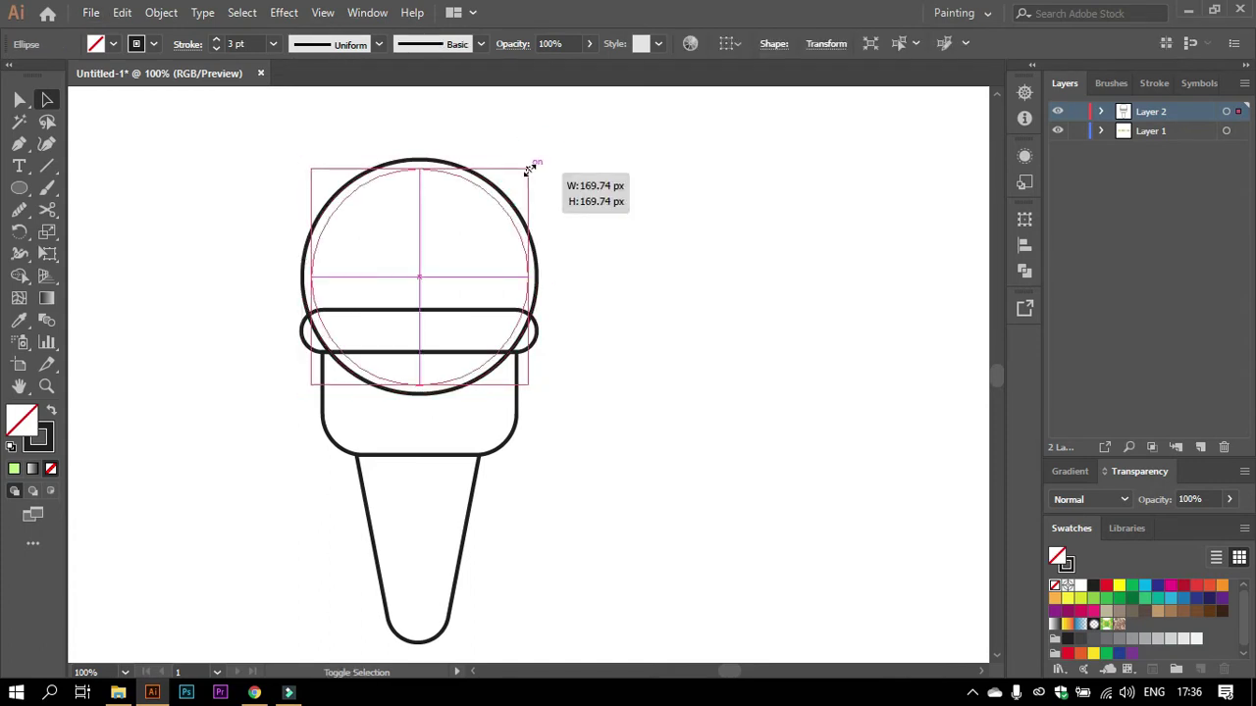
pyautogui.moveTo(538, 159); pyautogui.dragTo(530, 168)
pyautogui.click(663, 344)
pyautogui.scroll(1, 468, 314)
pyautogui.scroll(-1, 490, 333)
pyautogui.scroll(1, 491, 245)
pyautogui.scroll(-1, 490, 246)
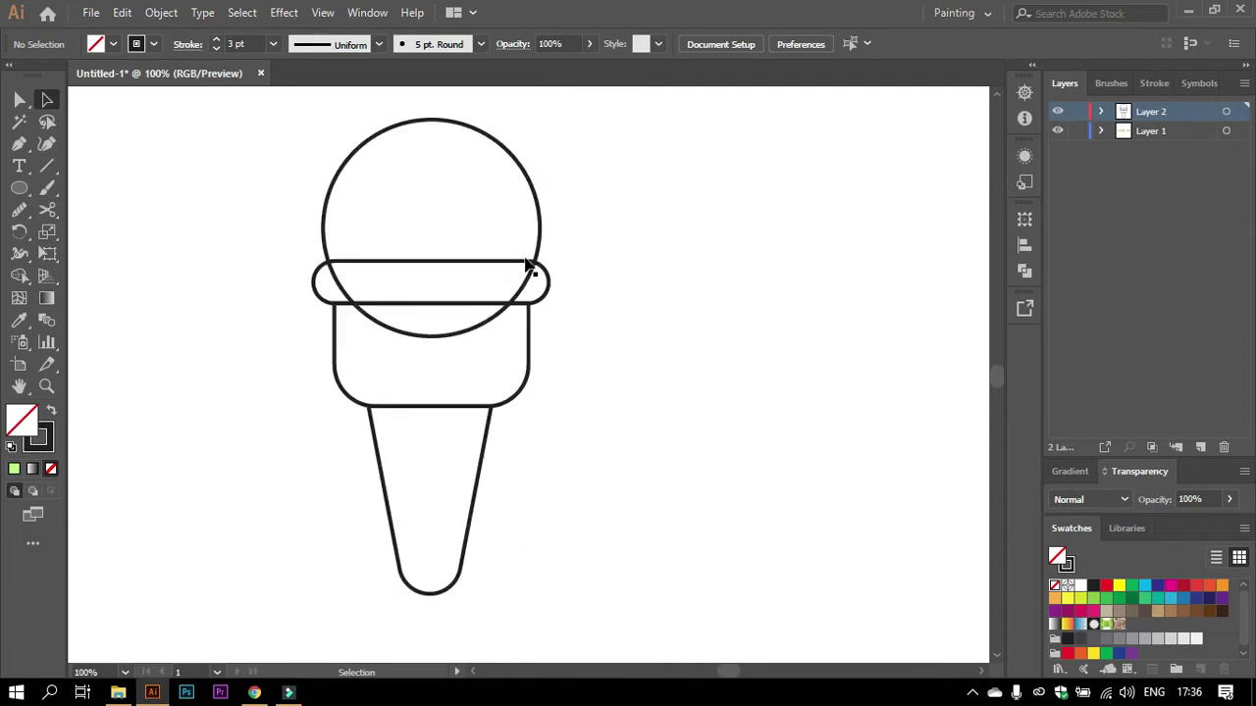
pyautogui.click(548, 284)
# Select the band and circle and merge the band pieces with Shape Builder.
pyautogui.press('ctrl')
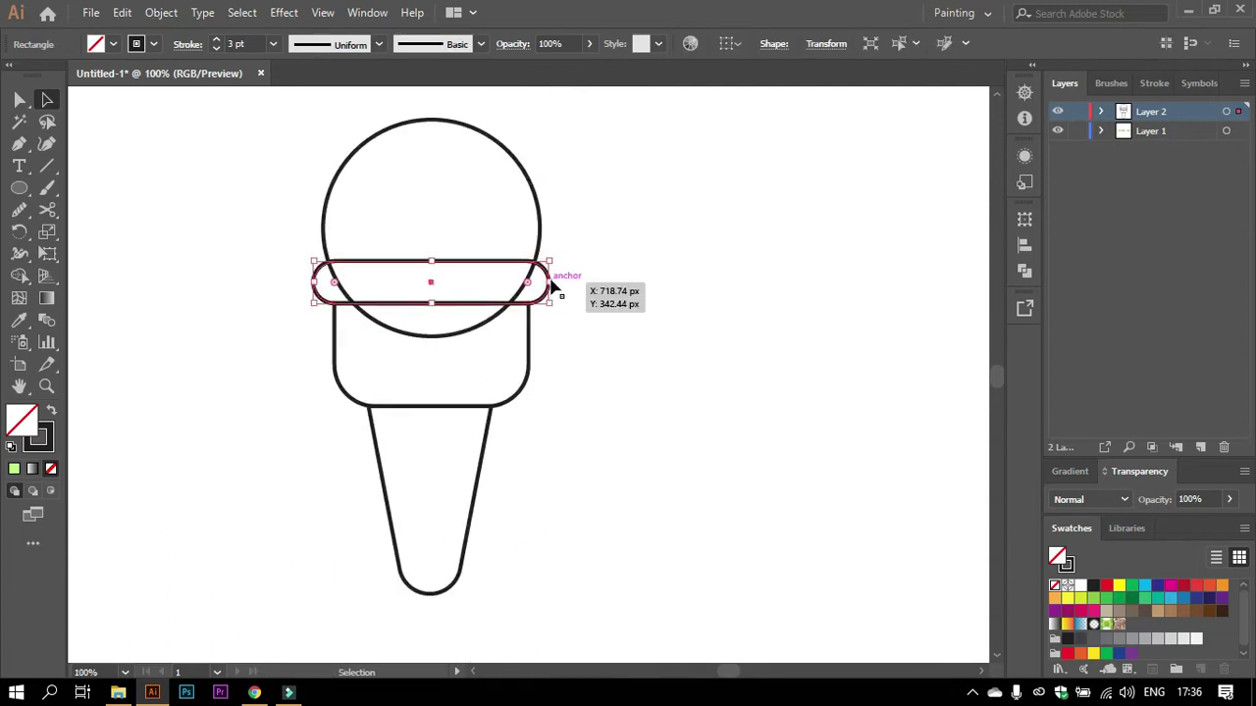
pyautogui.keyDown('shift'); pyautogui.click(541, 229); pyautogui.keyUp('shift')
pyautogui.click(19, 275)
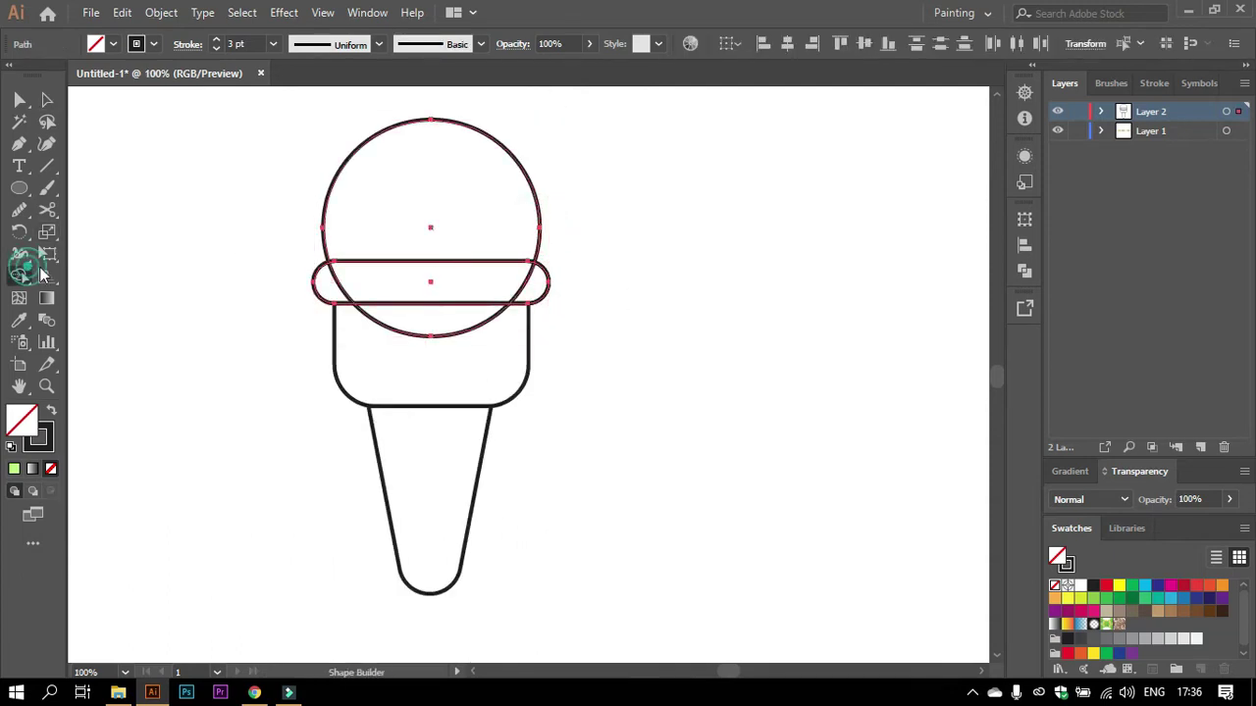
pyautogui.moveTo(324, 283); pyautogui.dragTo(538, 292)
pyautogui.press('ctrl')
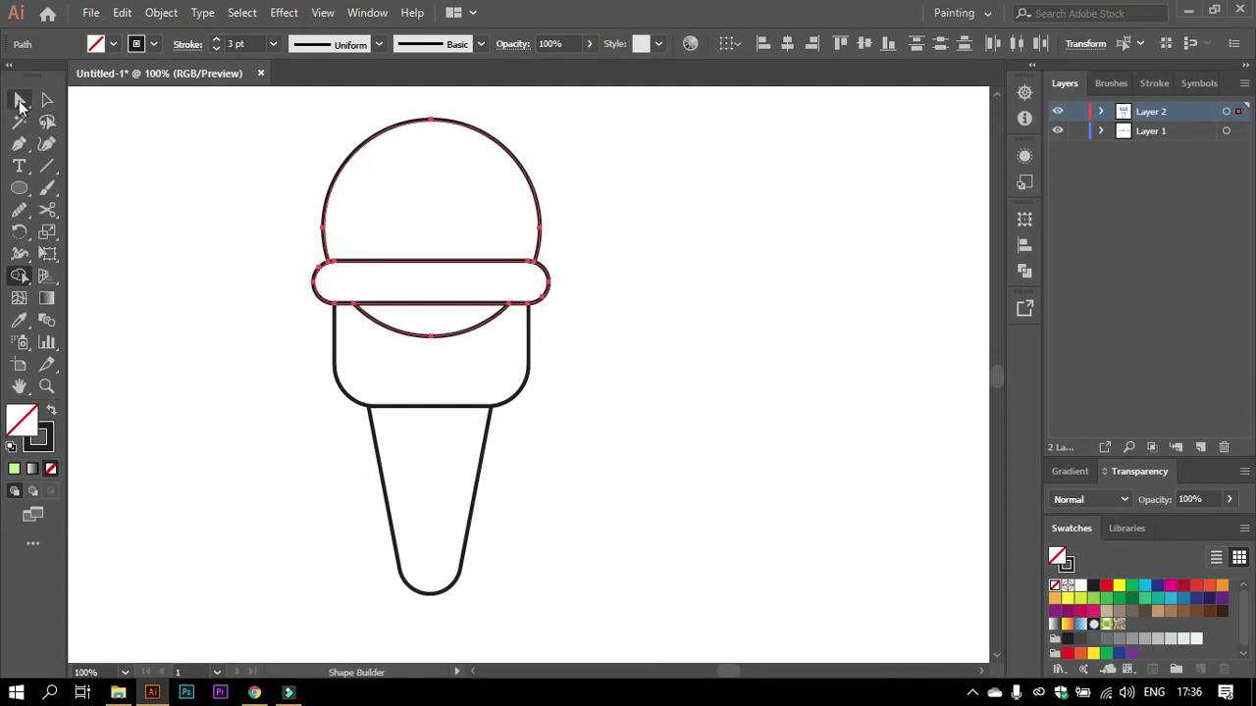
# Delete the circle's lower arc under the band, then undo the deletion.
pyautogui.click(248, 173)
pyautogui.click(454, 337)
pyautogui.click(46, 99)
pyautogui.press('v')
pyautogui.press('Delete')
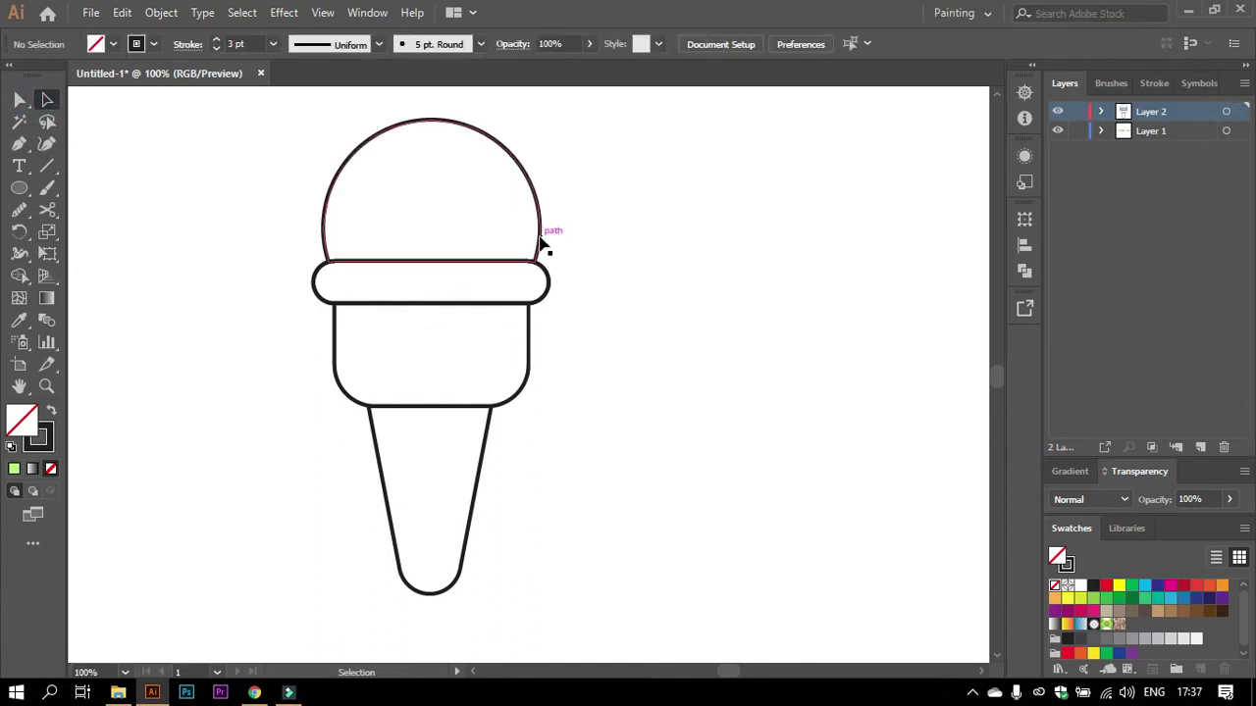
pyautogui.click(539, 246)
pyautogui.click(547, 280)
pyautogui.click(554, 371)
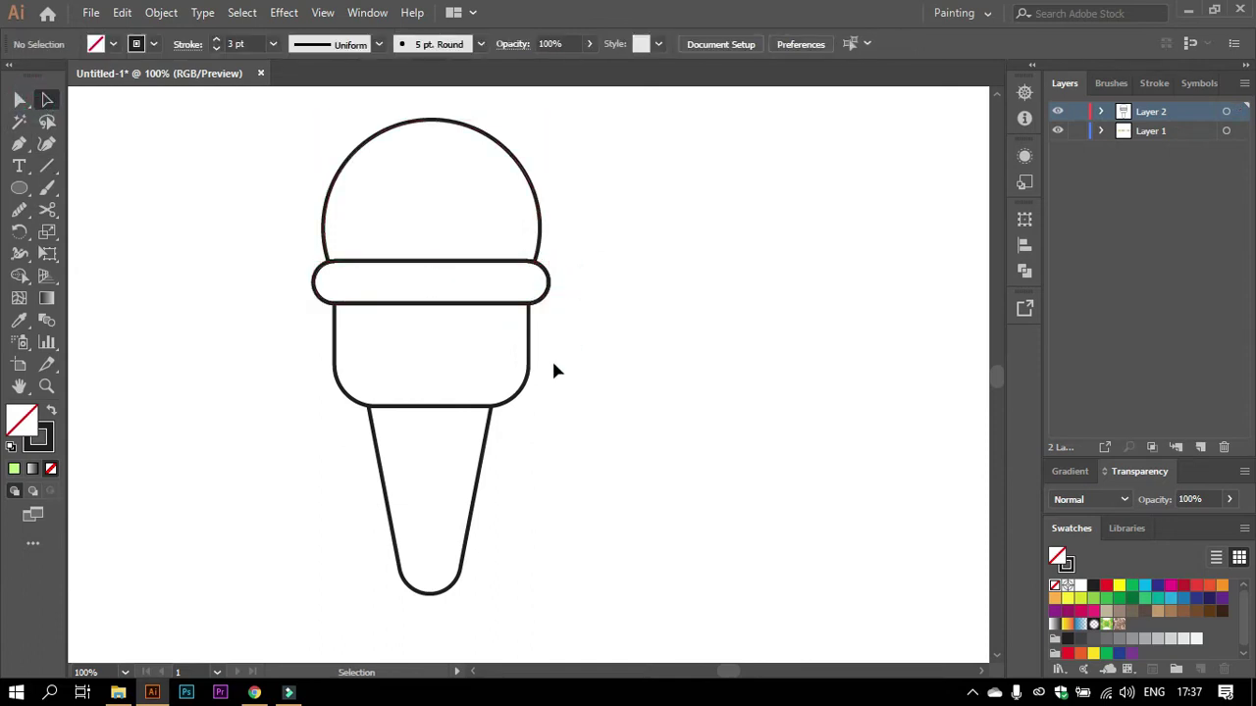
pyautogui.hotkey('ctrl', 'z')
pyautogui.hotkey('ctrl', 'z')
pyautogui.hotkey('ctrl', 'z')
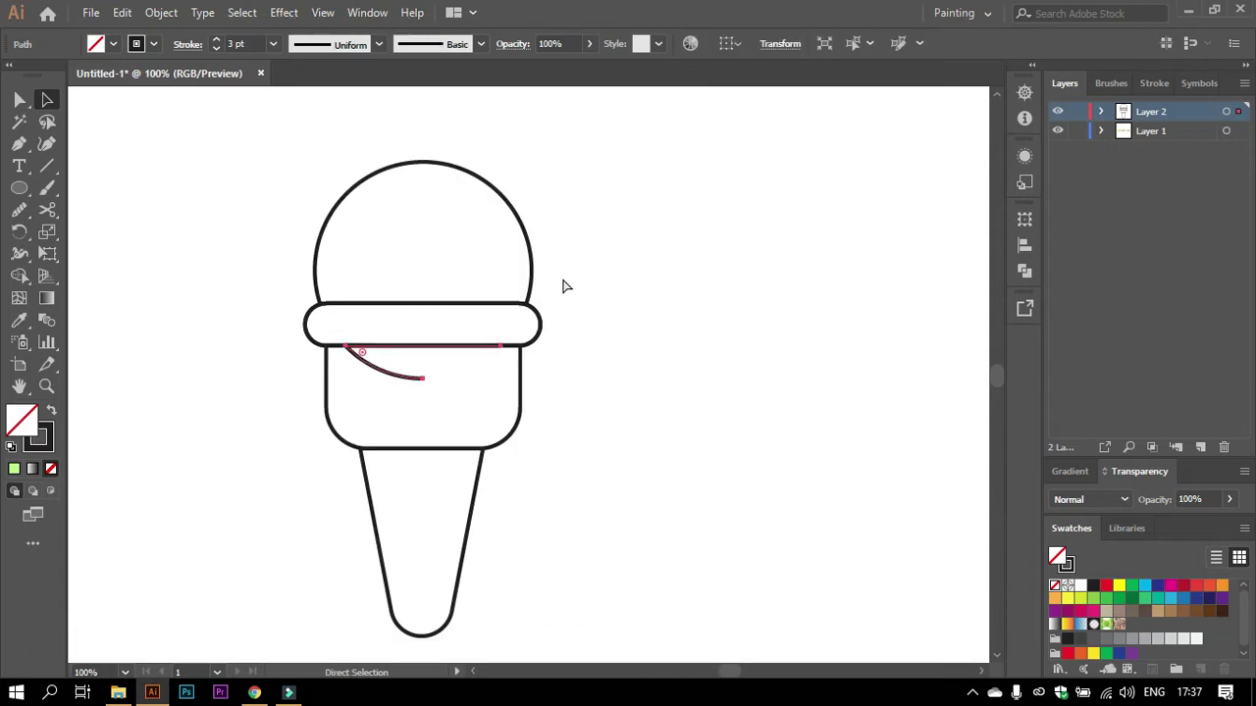
pyautogui.hotkey('ctrl', 'z')
pyautogui.hotkey('ctrl', 'z')
pyautogui.hotkey('ctrl', 'z')
pyautogui.hotkey('ctrl', 'z')
# Nudge the scoop circle up, then try moving the band and undo it.
pyautogui.click(533, 269)
pyautogui.press('Up')
pyautogui.press('Up')
pyautogui.press('Up')
pyautogui.press('Up')
pyautogui.press('Up')
pyautogui.press('Up')
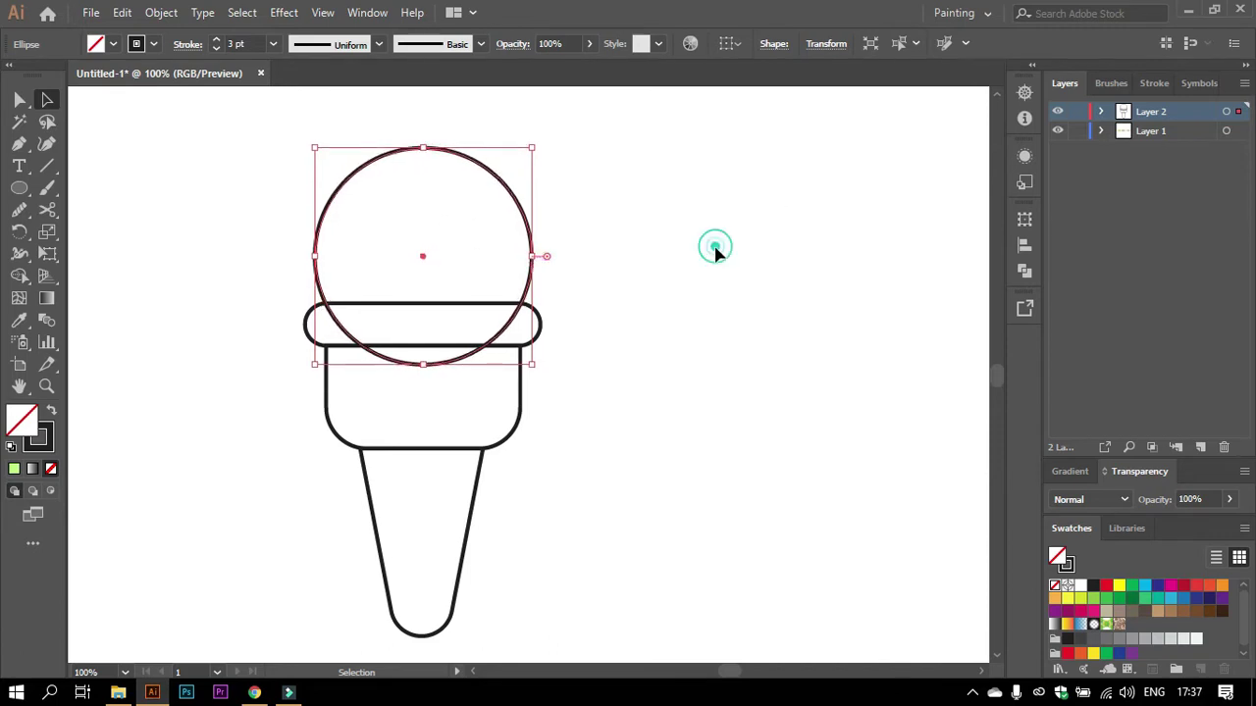
pyautogui.click(716, 252)
pyautogui.moveTo(541, 335); pyautogui.dragTo(591, 395)
pyautogui.hotkey('ctrl', 'z')
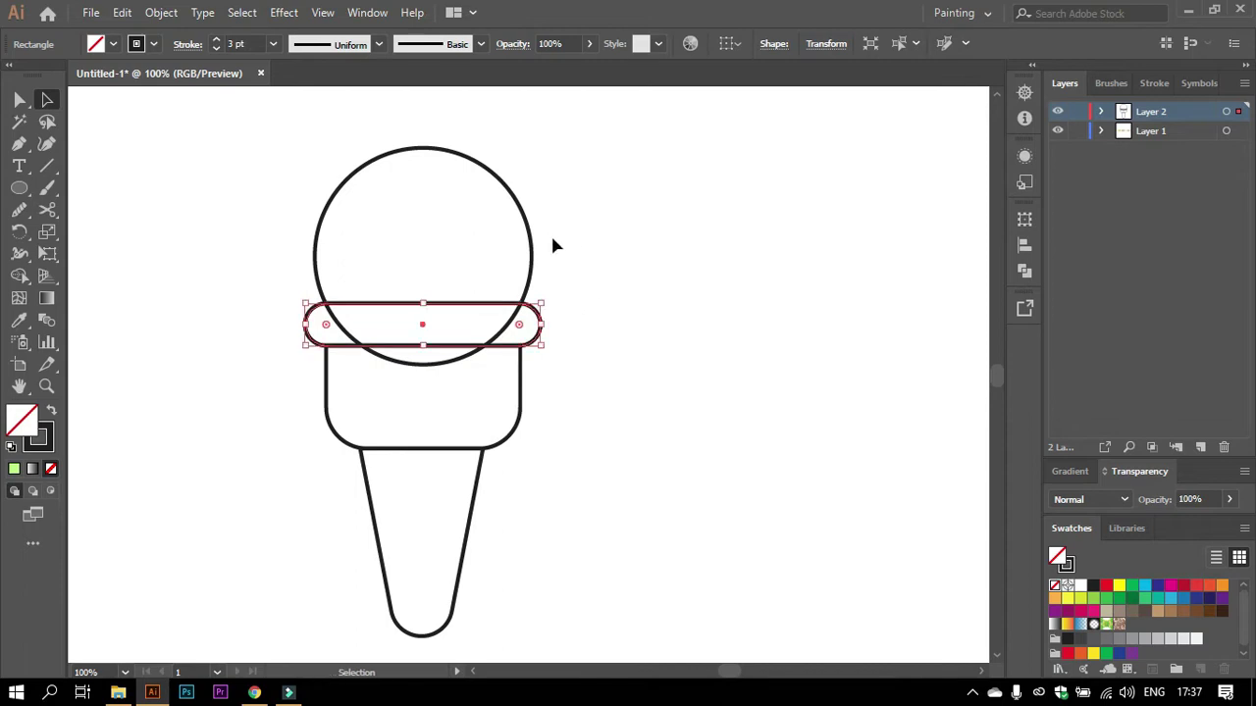
# Merge the band with the overlapping circle region and delete the arc below it.
pyautogui.click(532, 247)
pyautogui.click(588, 289)
pyautogui.click(539, 329)
pyautogui.keyDown('shift'); pyautogui.click(531, 250); pyautogui.keyUp('shift')
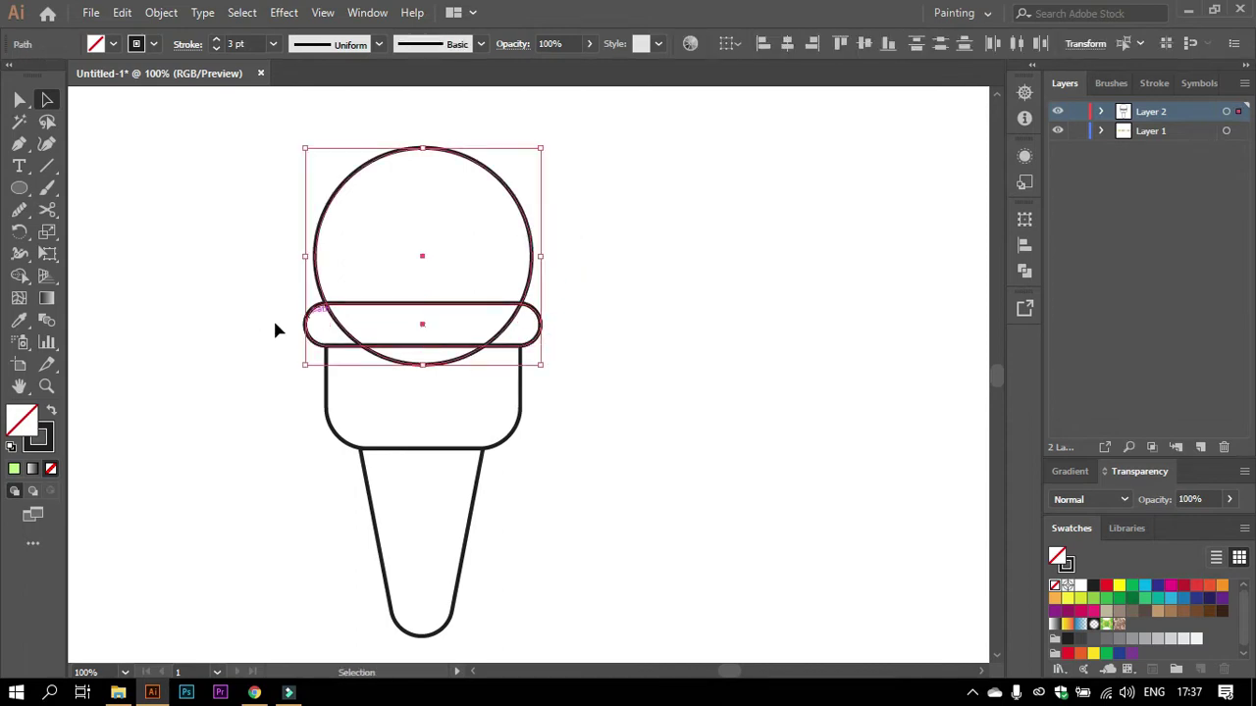
pyautogui.click(20, 275)
pyautogui.moveTo(312, 326); pyautogui.dragTo(530, 327)
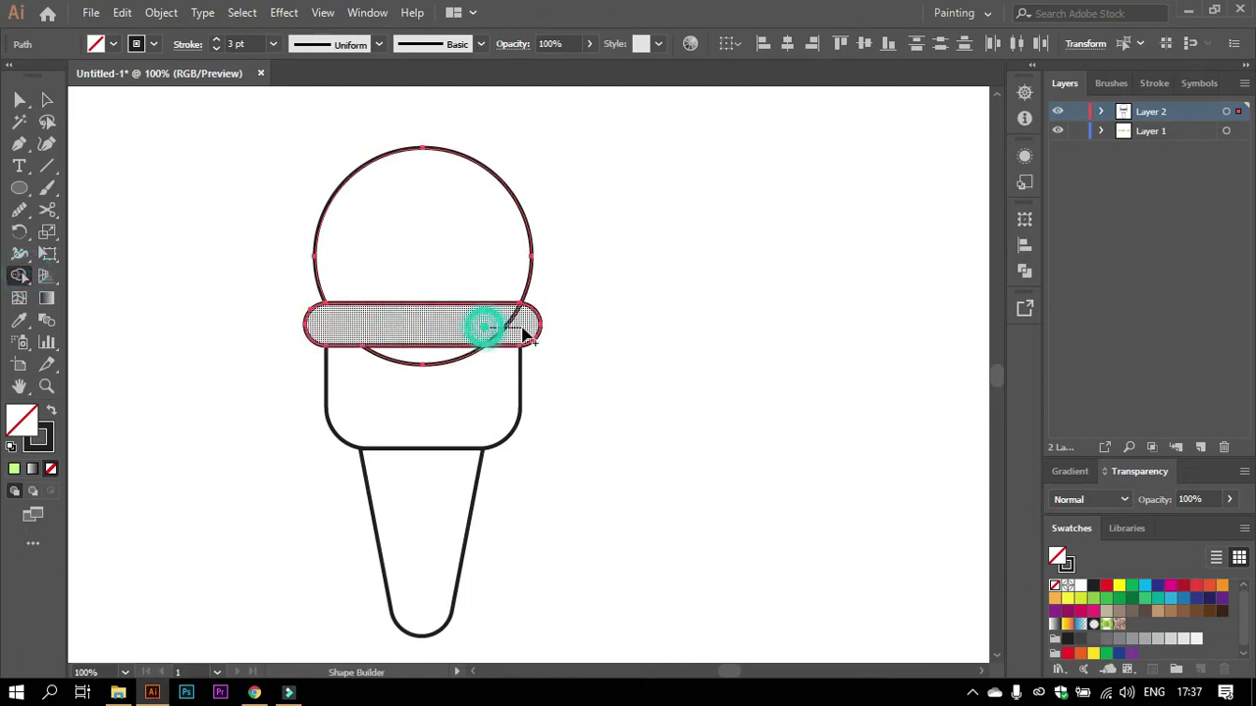
pyautogui.click(20, 99)
pyautogui.click(614, 269)
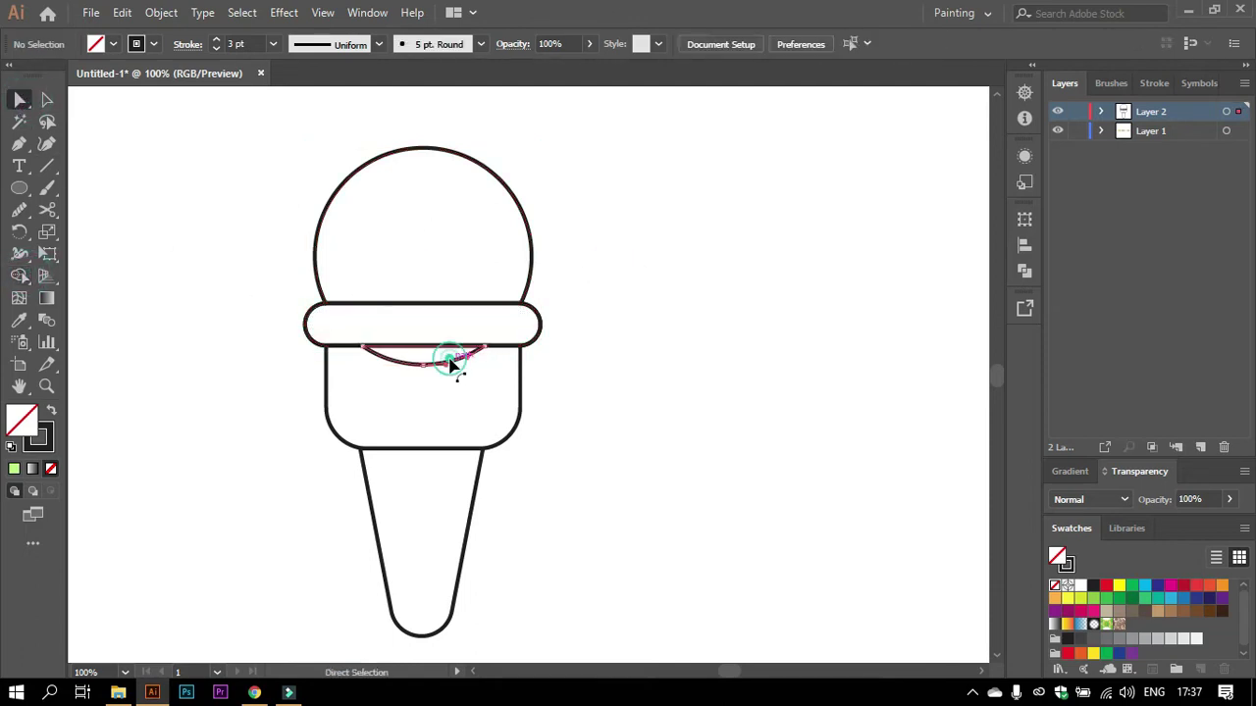
pyautogui.click(452, 363)
pyautogui.press('Delete')
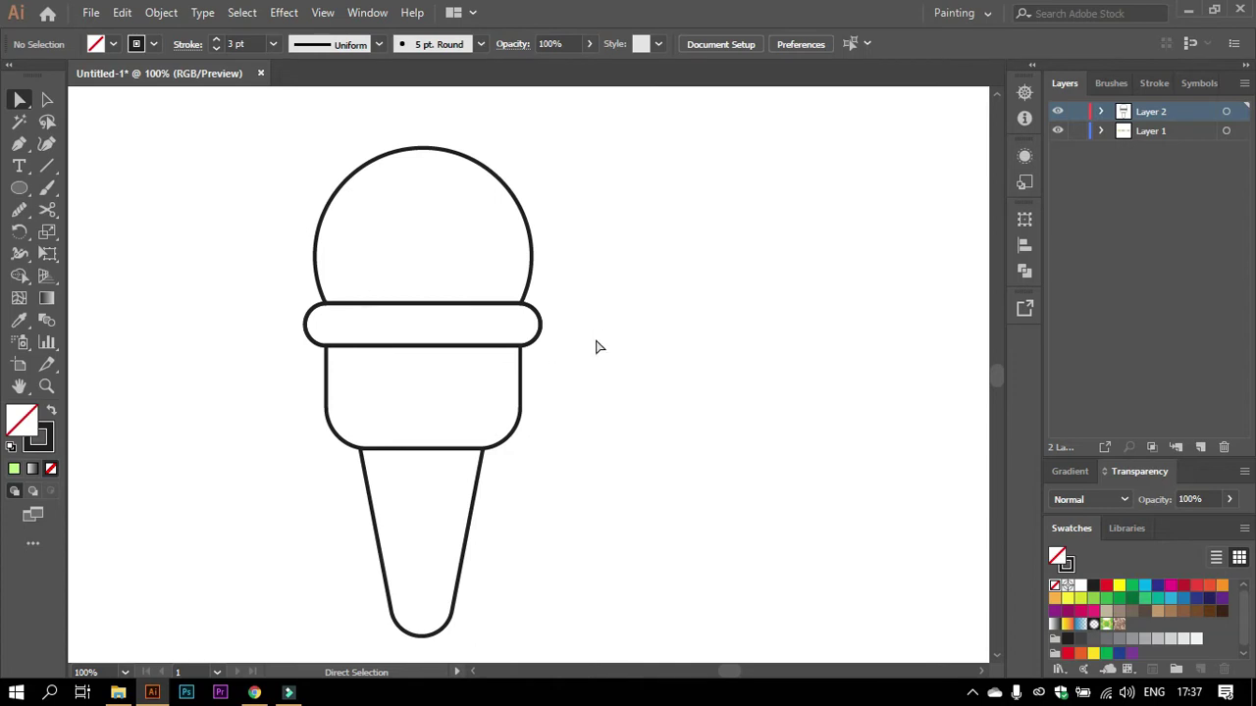
# Undo back to the whole circle, then try and undo pulling out the band's right end.
pyautogui.scroll(-1, 599, 347)
pyautogui.scroll(2, 598, 338)
pyautogui.hotkey('ctrl', 'z')
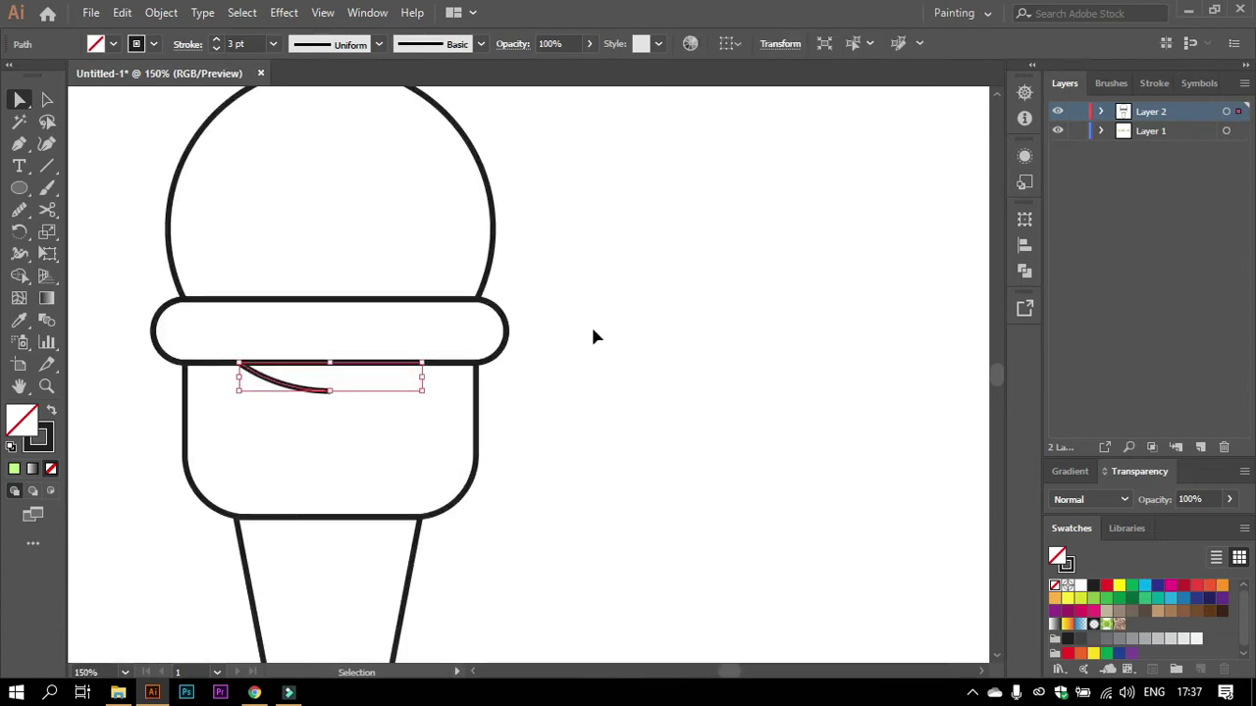
pyautogui.hotkey('ctrl', 'z')
pyautogui.press('a')
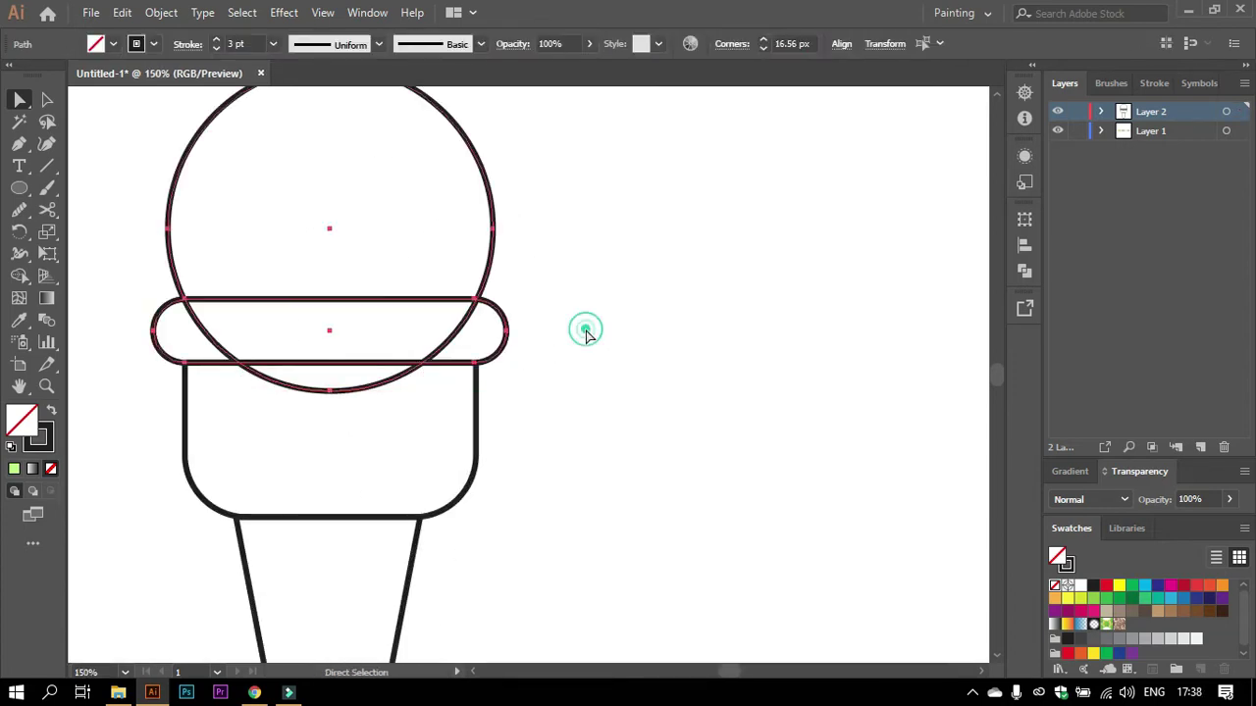
pyautogui.moveTo(511, 345); pyautogui.dragTo(573, 394)
pyautogui.hotkey('ctrl', 'z')
# Try moving the band, undo the move, and select the scoop circle.
pyautogui.press('v')
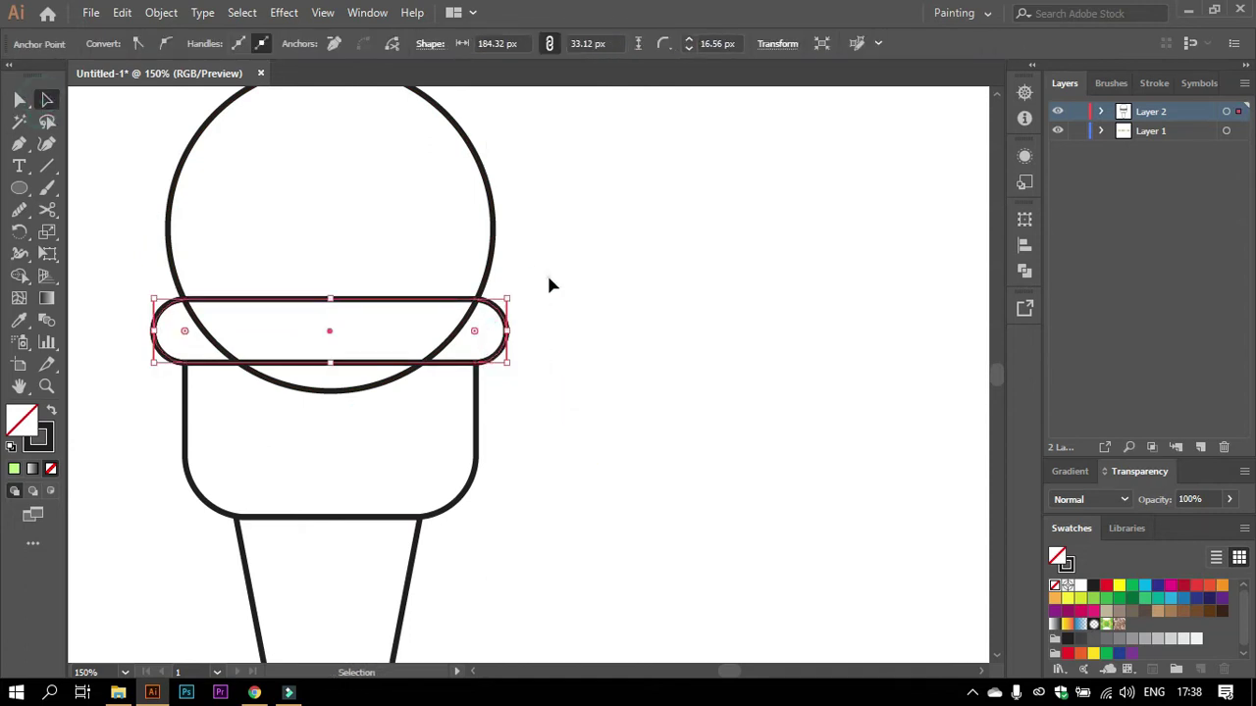
pyautogui.click(550, 283)
pyautogui.moveTo(508, 339); pyautogui.dragTo(562, 383)
pyautogui.hotkey('ctrl', 'z')
pyautogui.click(549, 249)
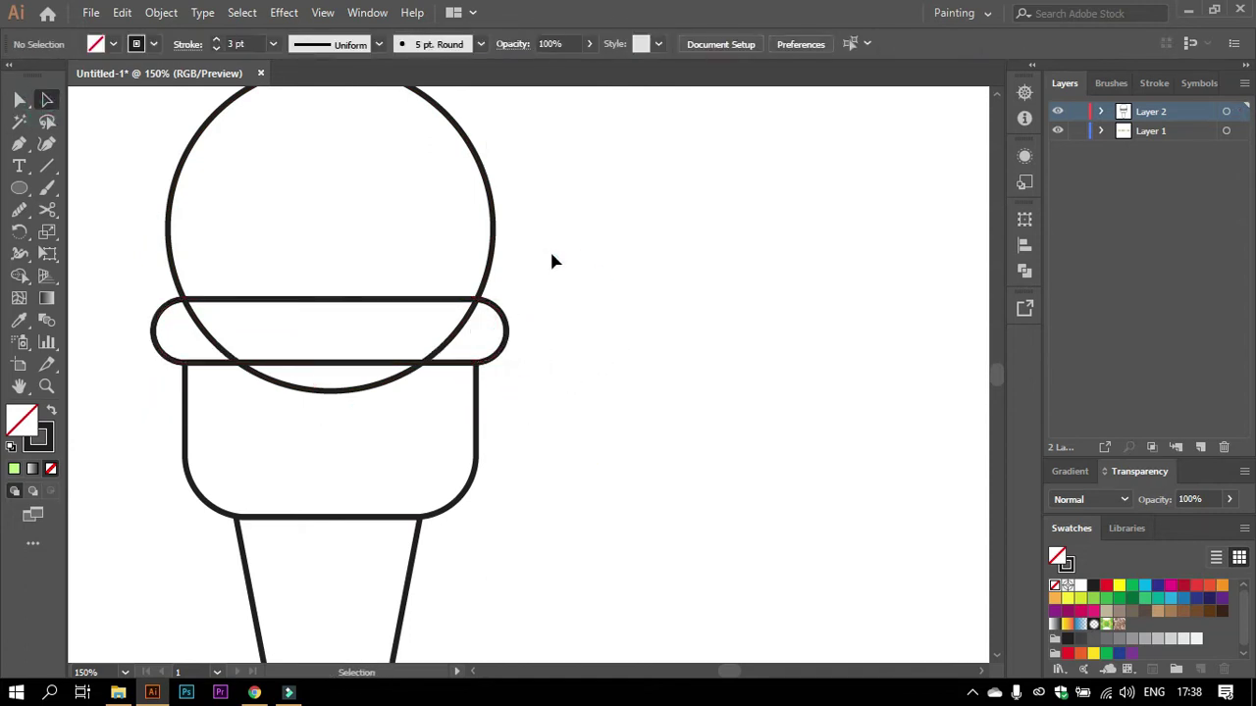
pyautogui.scroll(-2, 542, 252)
pyautogui.click(530, 241)
# Nudge the scoop circle and enlarge it to about 183.6 px.
pyautogui.press('Up')
pyautogui.press('Up')
pyautogui.press('Up')
pyautogui.press('Up')
pyautogui.press('Up')
pyautogui.press('Up')
pyautogui.press('Up')
pyautogui.press('Up')
pyautogui.press('Up')
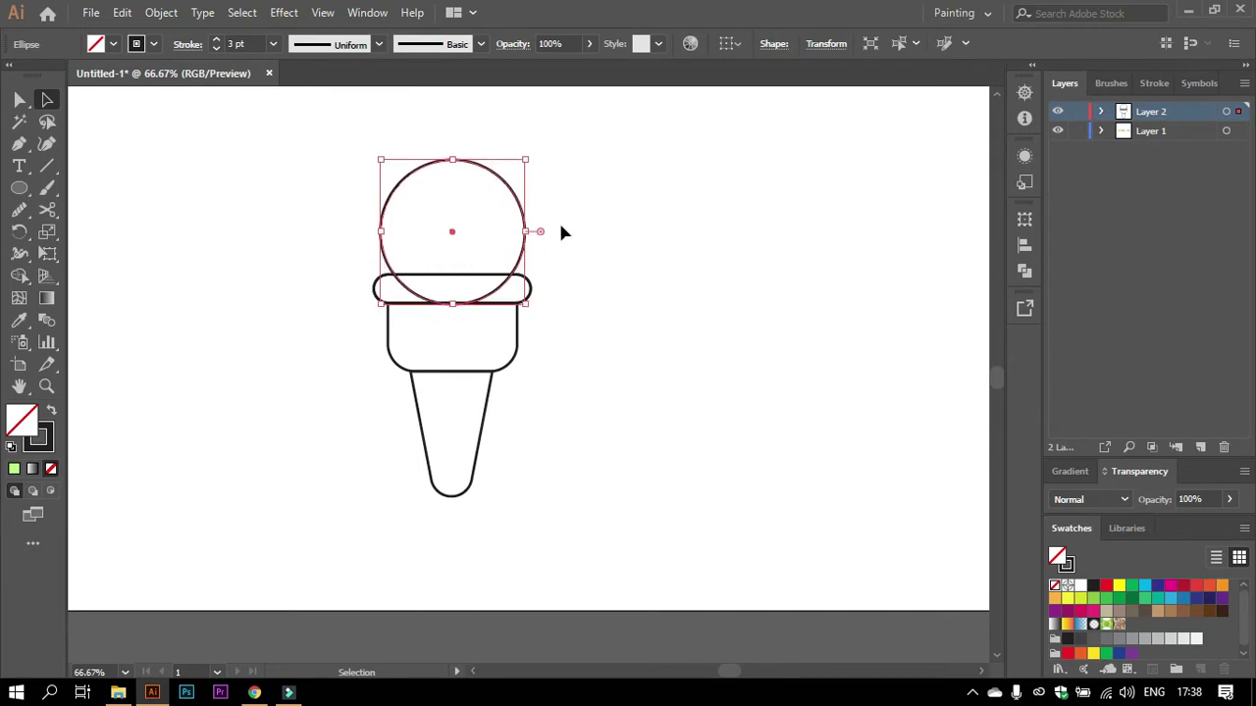
pyautogui.press('Down')
pyautogui.press('Down')
pyautogui.press('Down')
pyautogui.click(648, 214)
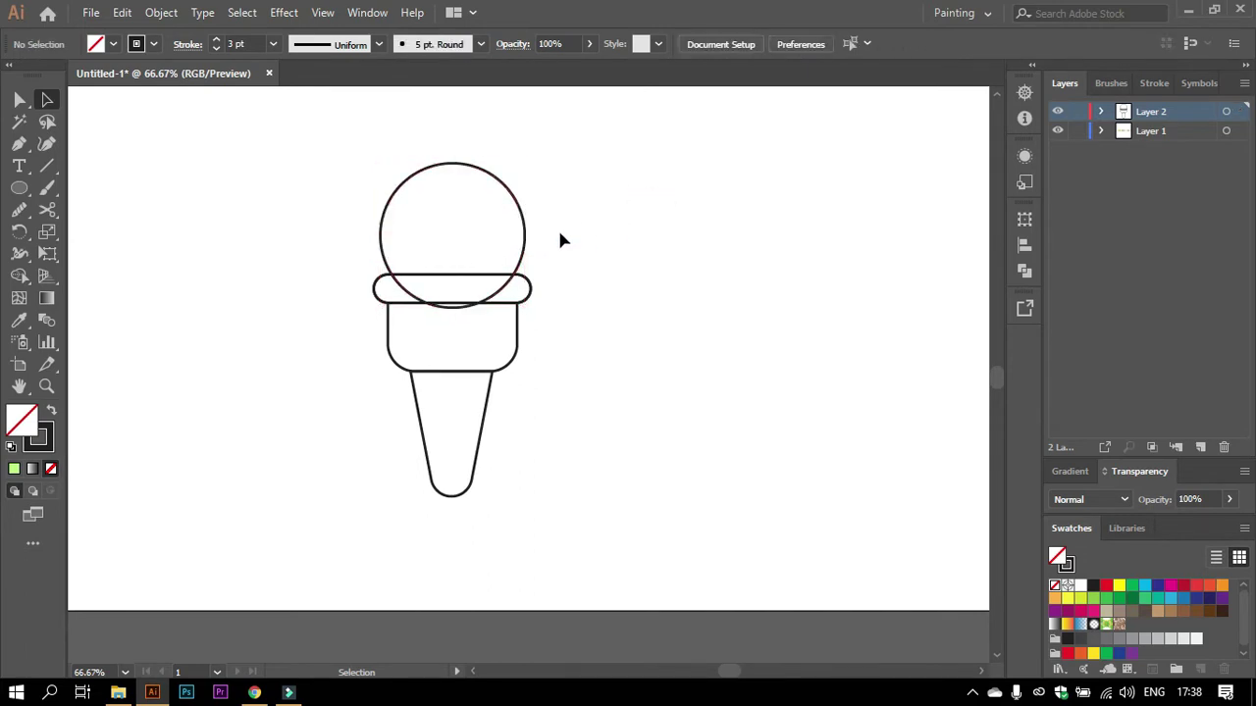
pyautogui.scroll(1, 560, 240)
pyautogui.click(507, 253)
pyautogui.moveTo(510, 129); pyautogui.dragTo(515, 124)
pyautogui.click(598, 235)
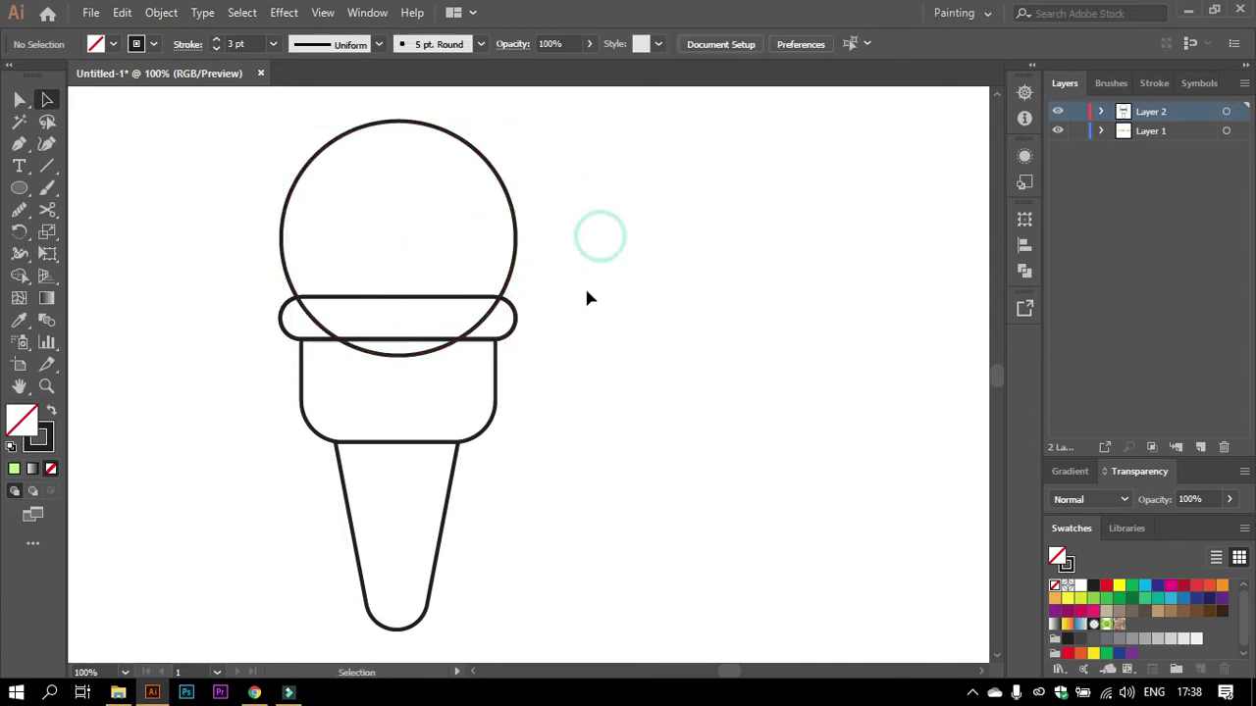
pyautogui.scroll(-1, 589, 295)
# Select the scoop and band and merge the band pieces with Shape Builder.
pyautogui.moveTo(359, 253); pyautogui.dragTo(427, 312)
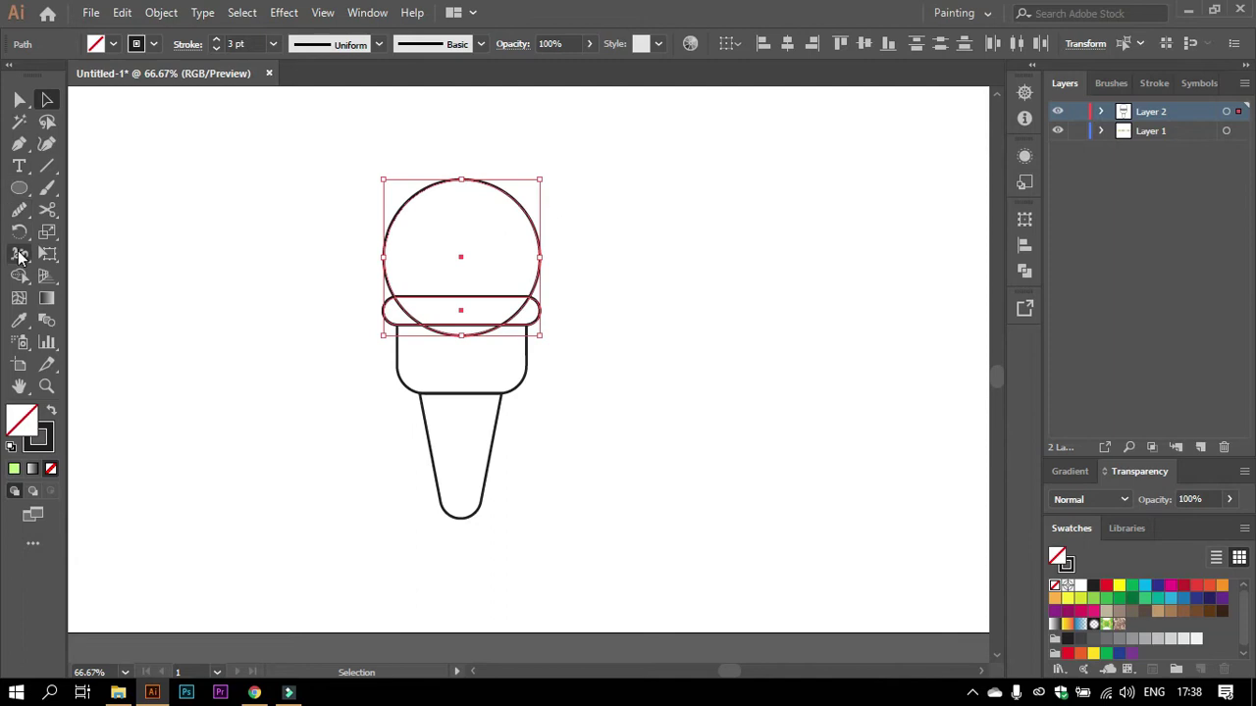
pyautogui.click(20, 275)
pyautogui.scroll(2, 481, 343)
pyautogui.moveTo(301, 289); pyautogui.dragTo(516, 281)
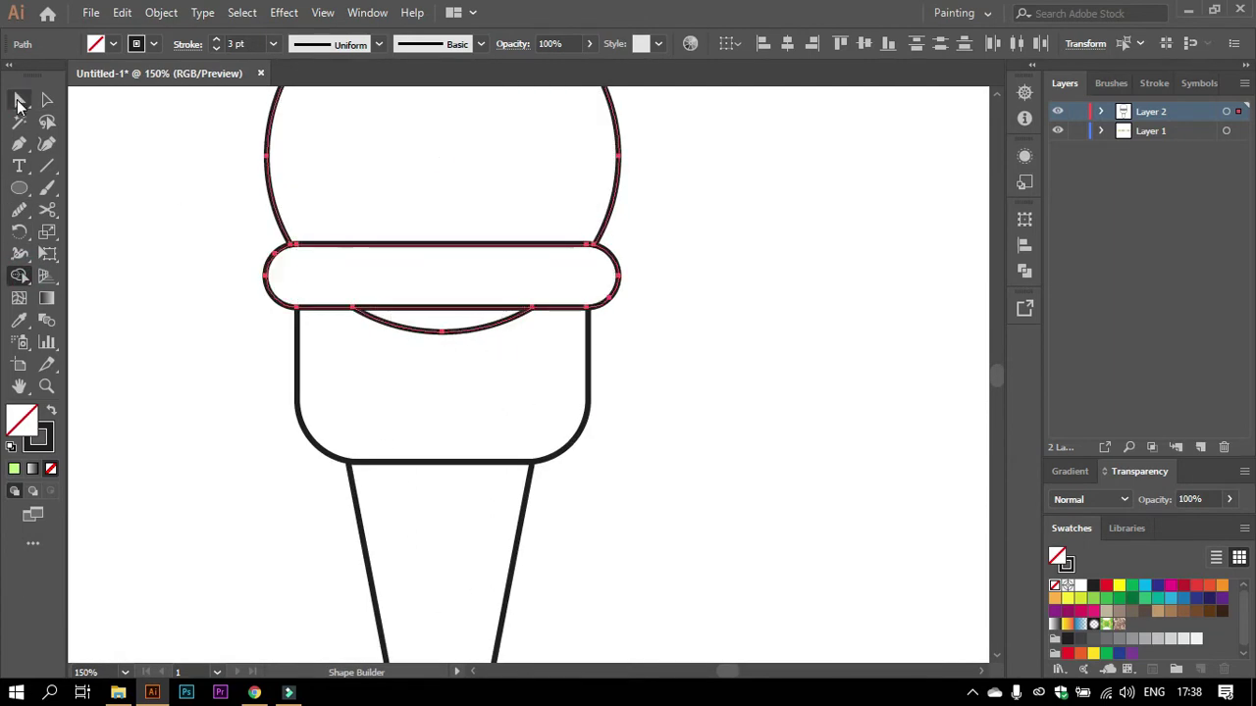
pyautogui.click(20, 101)
# Delete the leftover circle arcs inside the cup below the band.
pyautogui.click(637, 340)
pyautogui.click(485, 337)
pyautogui.press('Delete')
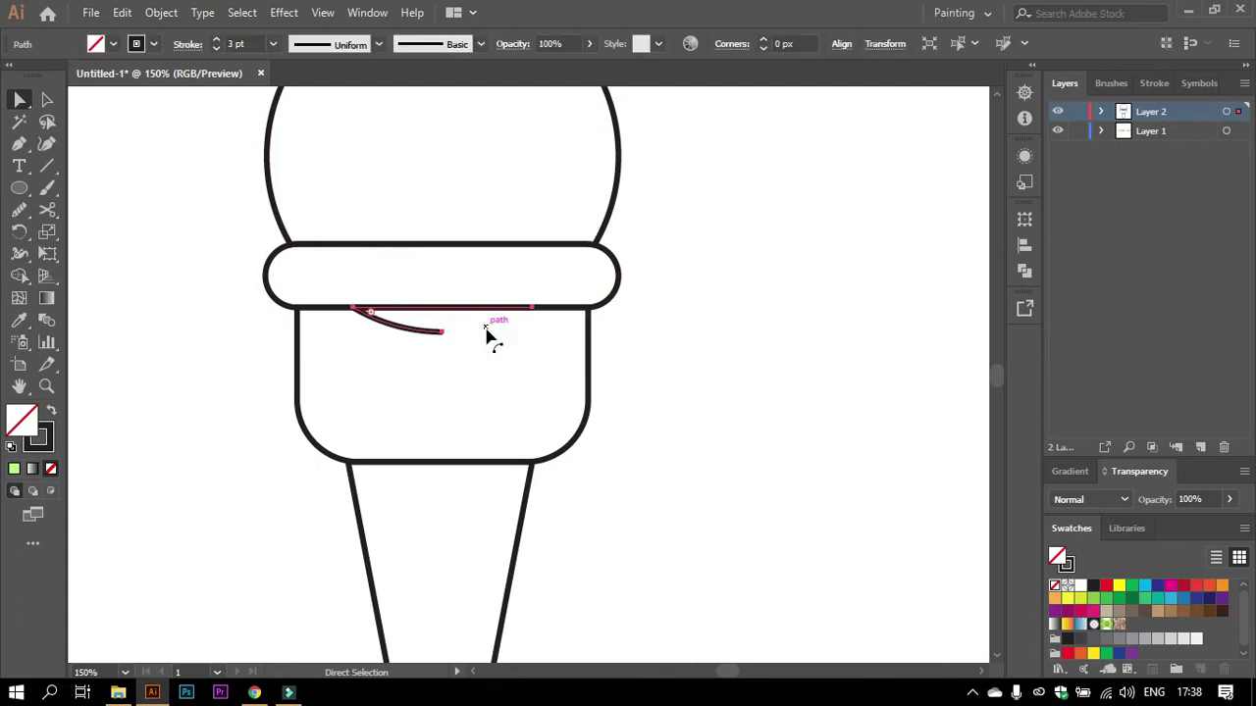
pyautogui.click(432, 336)
pyautogui.press('Delete')
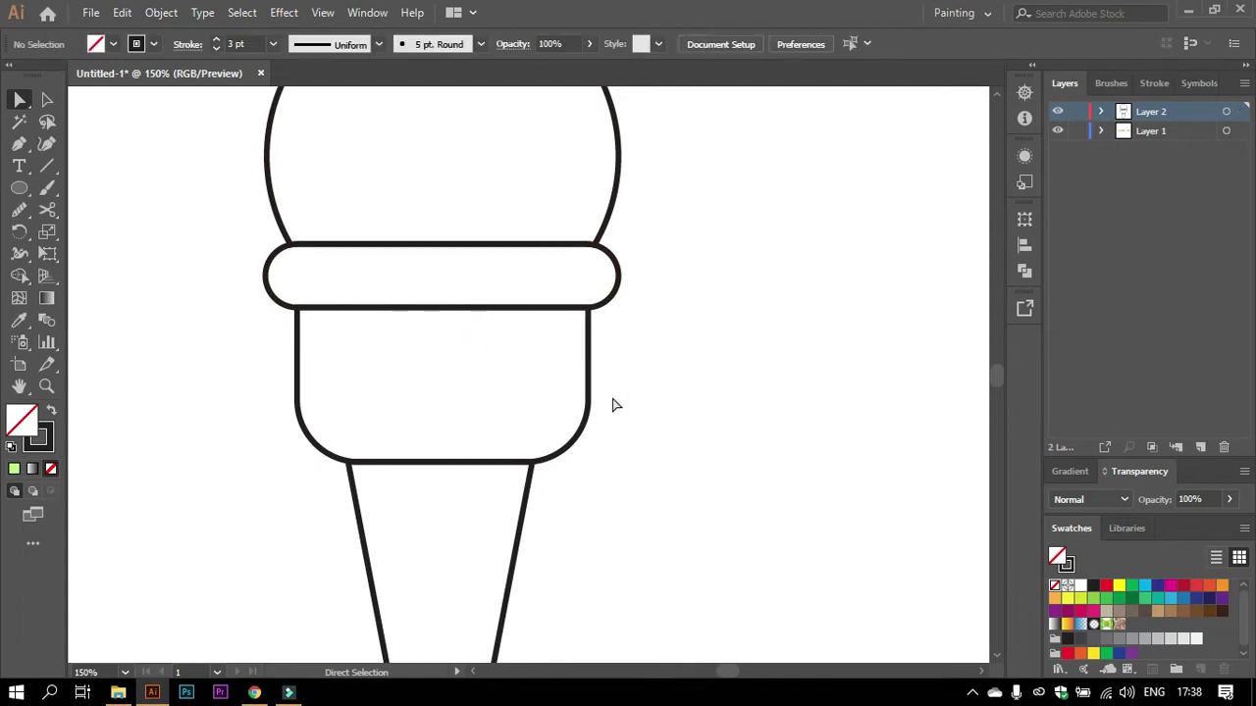
pyautogui.scroll(-2, 612, 402)
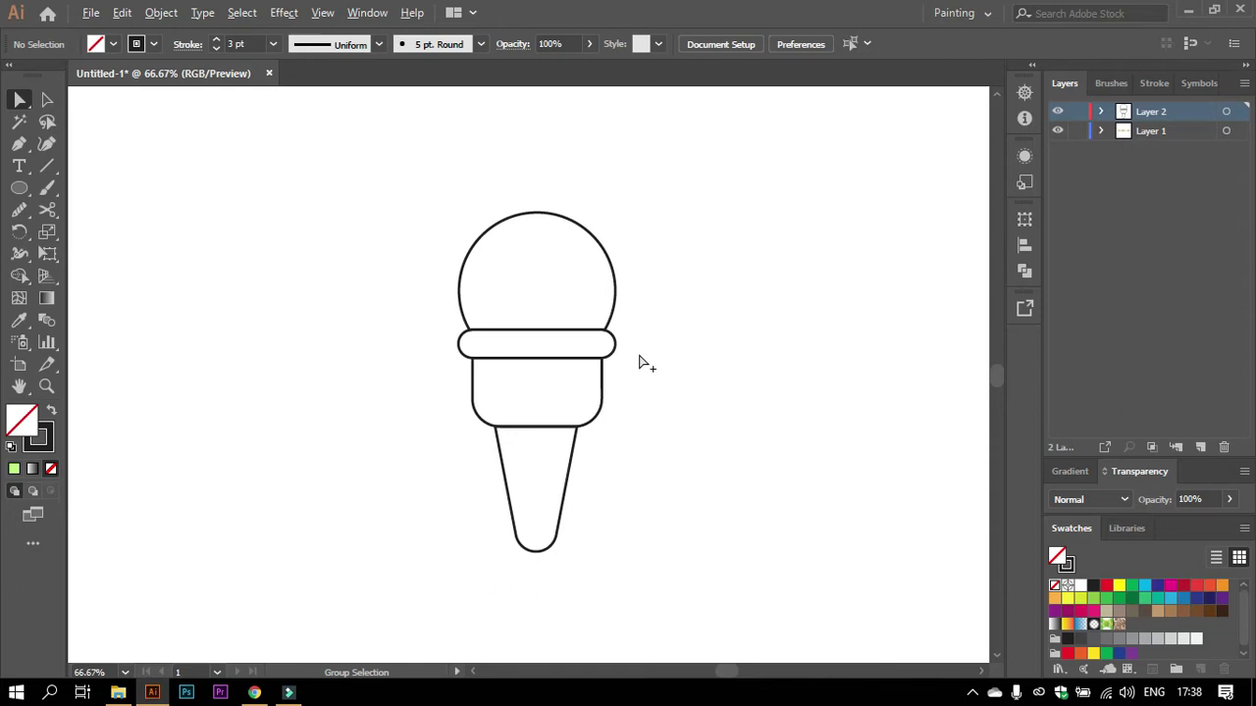
pyautogui.scroll(-1, 639, 363)
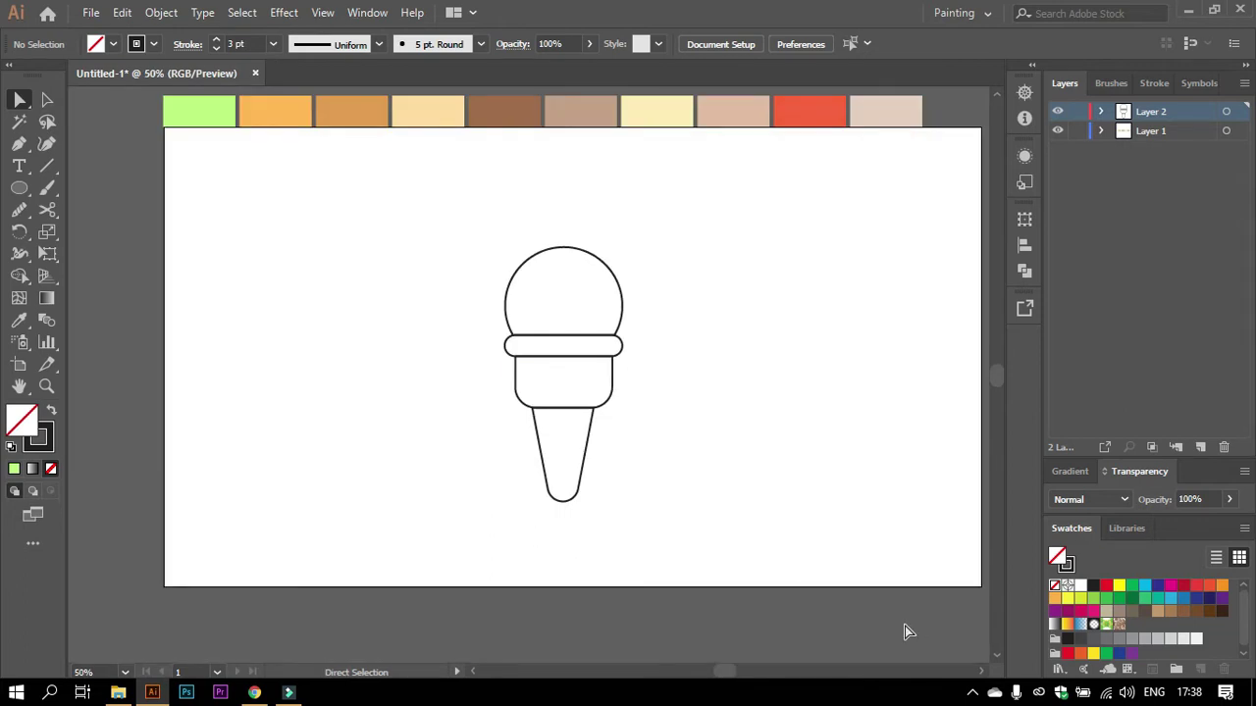
pyautogui.scroll(2, 579, 383)
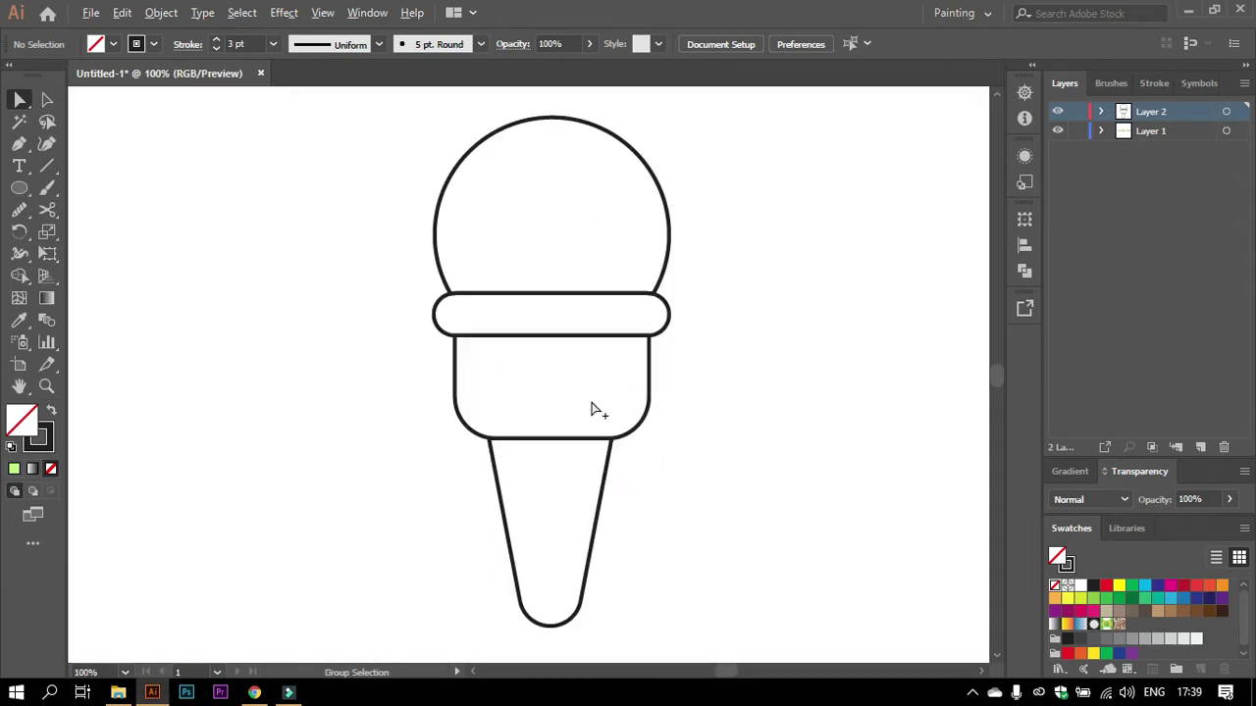
pyautogui.scroll(-1, 662, 300)
pyautogui.press('l')
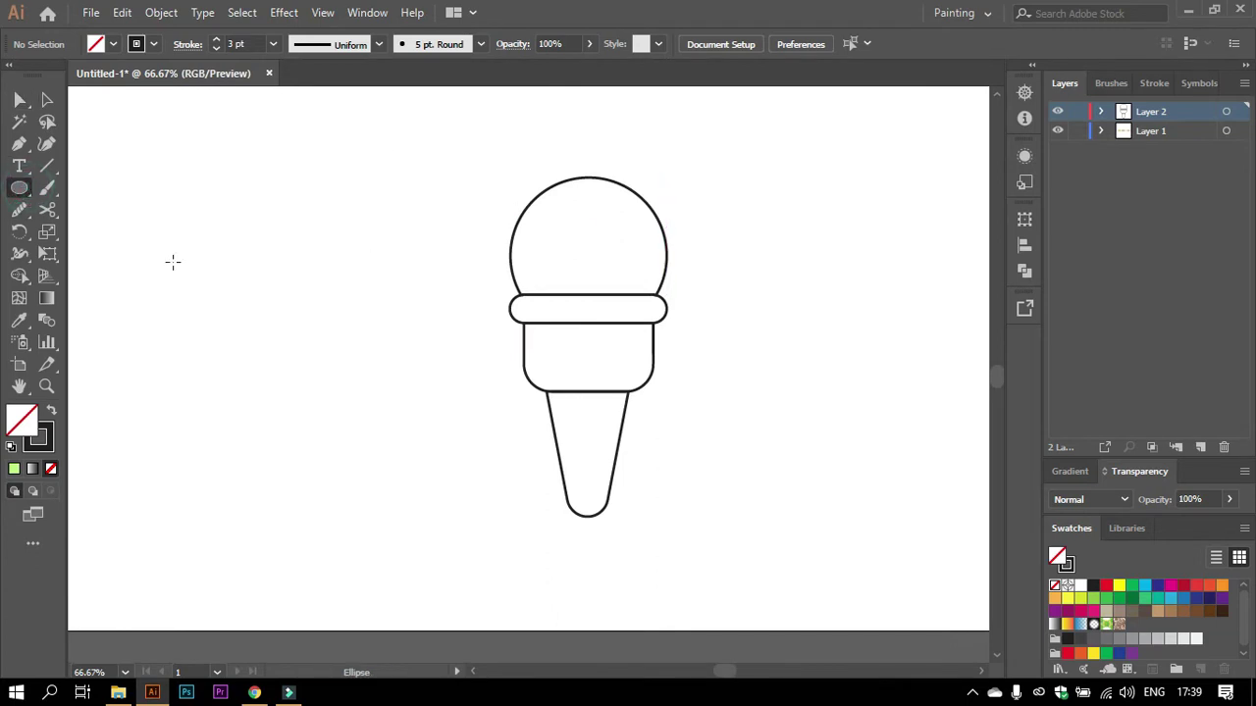
pyautogui.click(21, 108)
pyautogui.click(580, 395)
# Cut the cone's top edge with Scissors on both sides of its centre.
pyautogui.scroll(1, 699, 398)
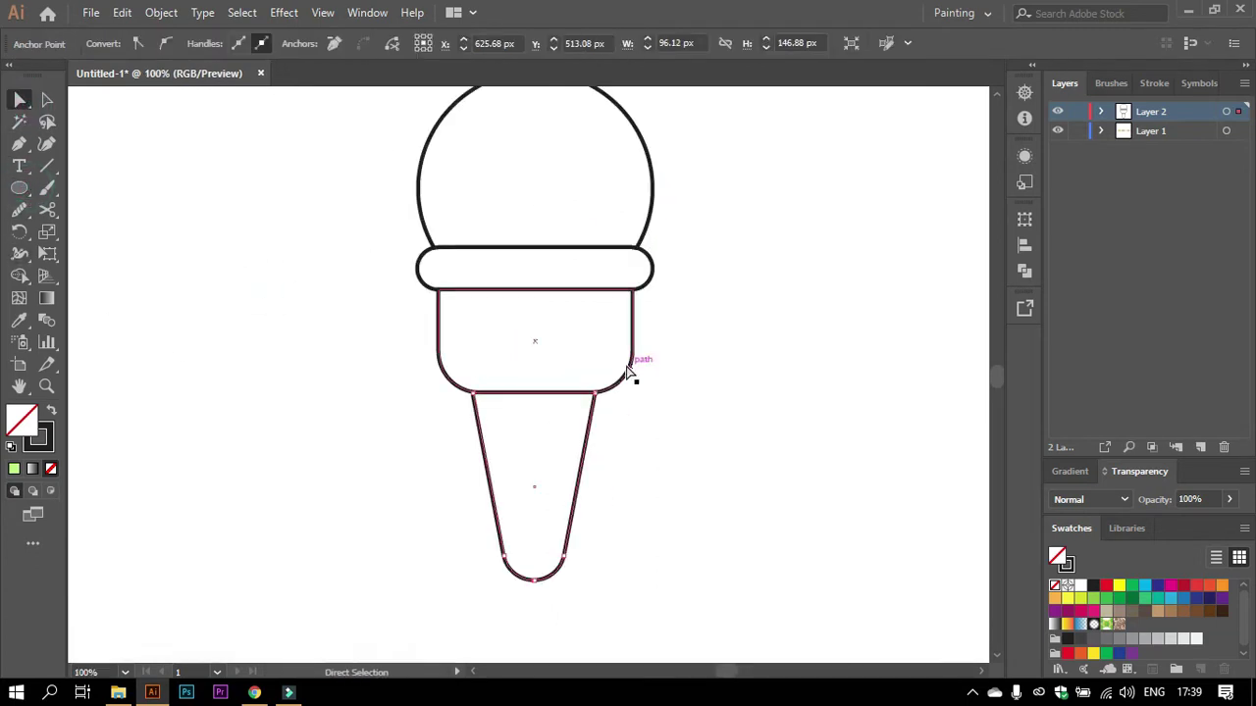
pyautogui.click(47, 209)
pyautogui.scroll(2, 482, 377)
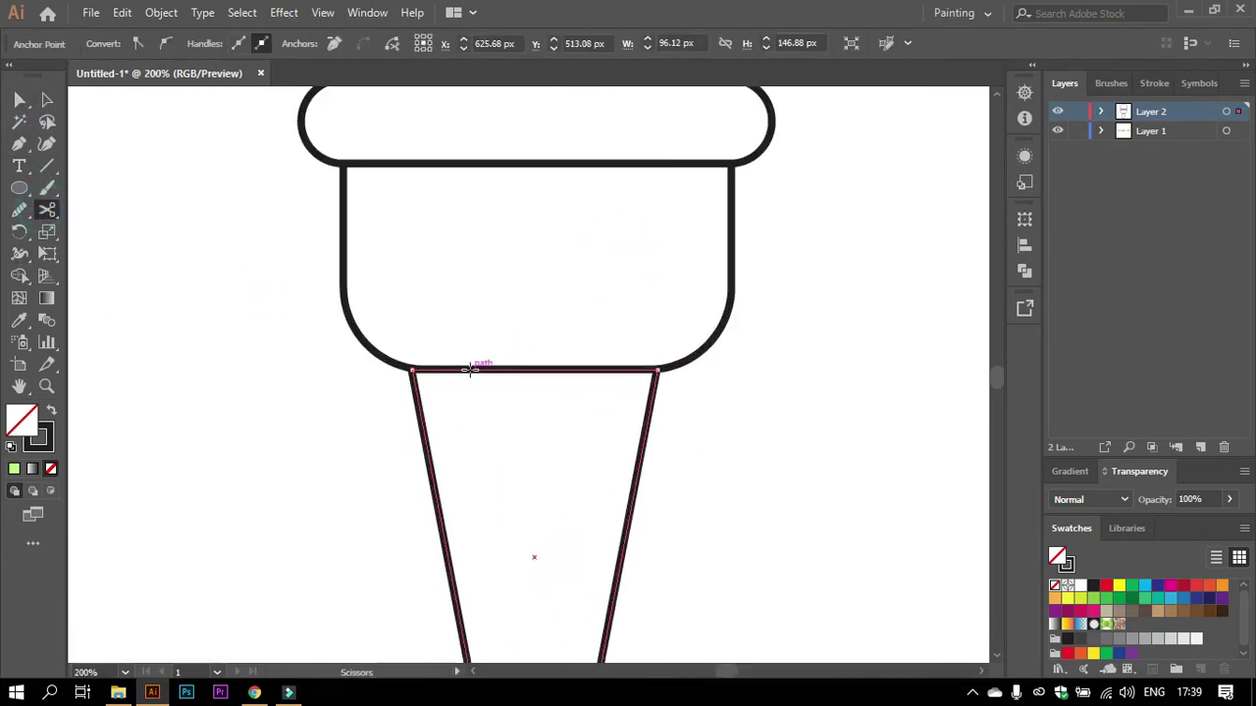
pyautogui.click(469, 371)
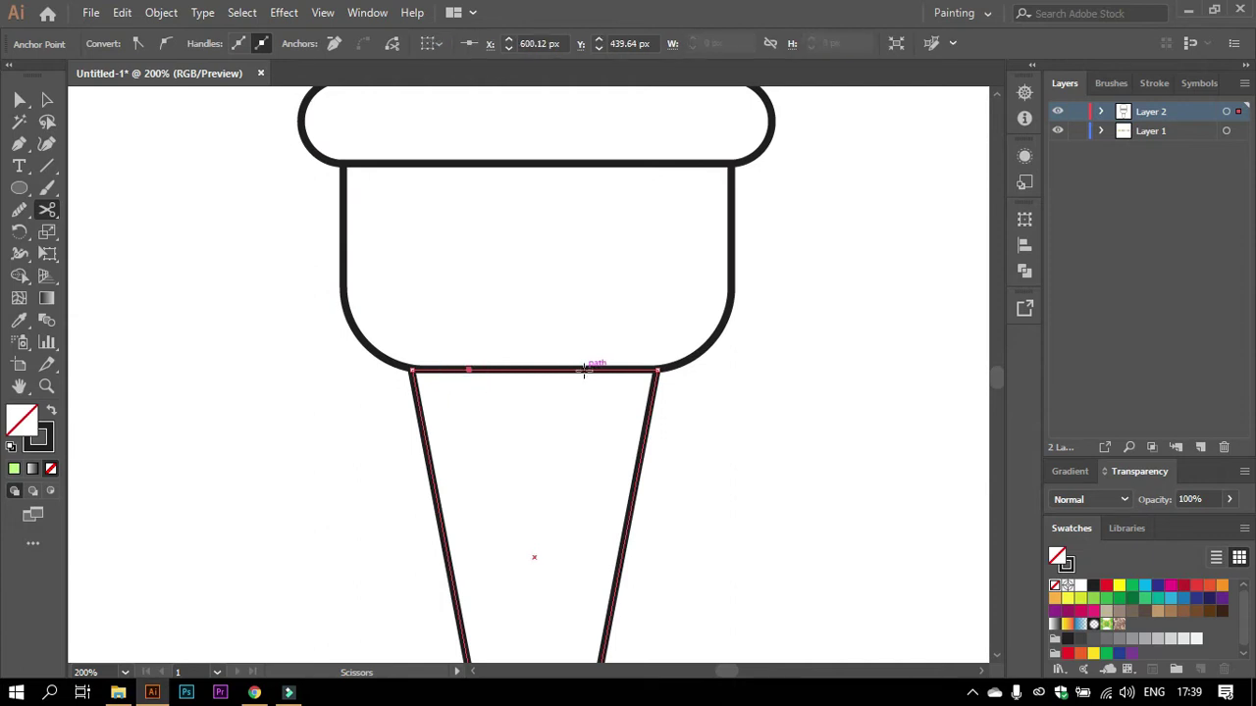
pyautogui.click(584, 370)
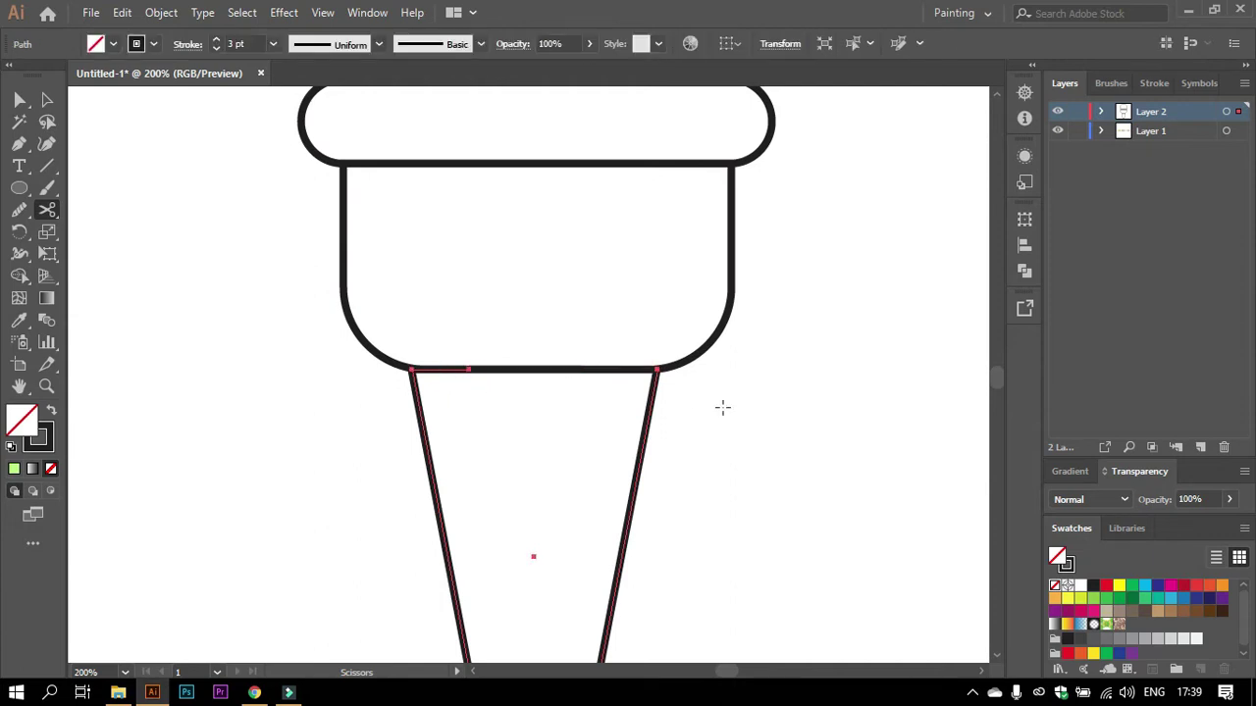
pyautogui.click(583, 370)
pyautogui.press('a')
pyautogui.click(264, 392)
pyautogui.click(533, 372)
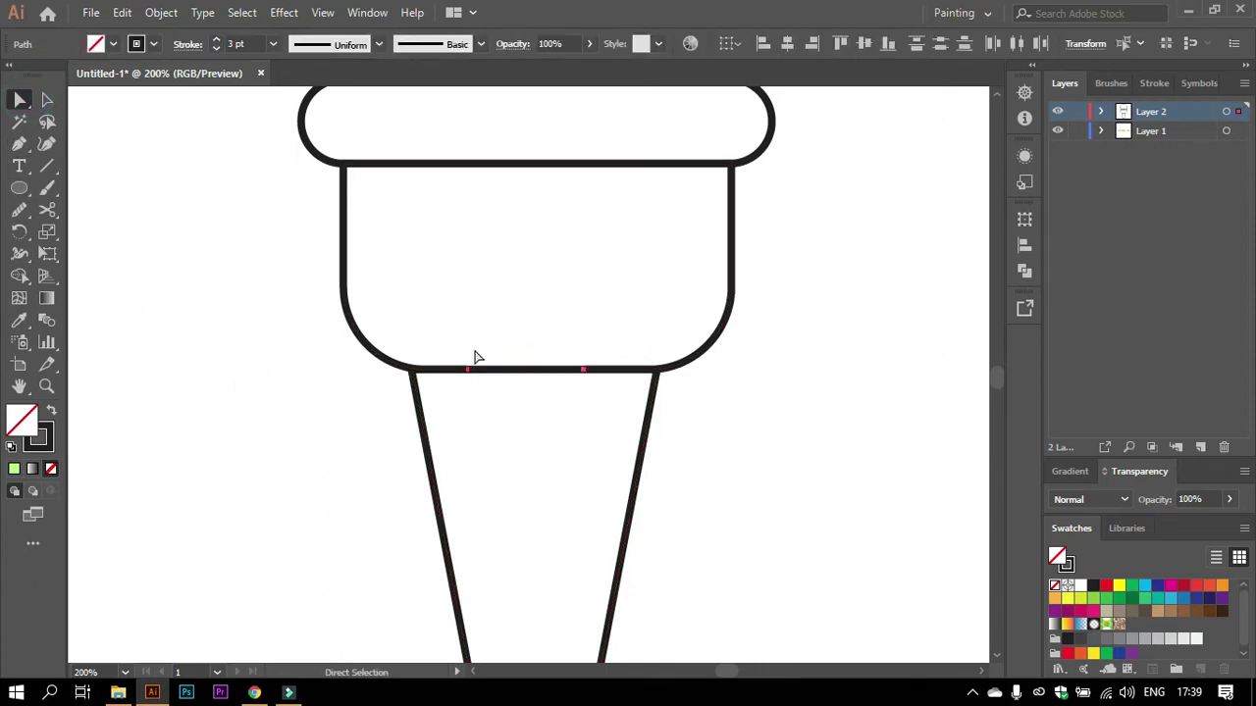
pyautogui.click(514, 368)
# Cut the cup's bottom edge left and right, then delete both middle segments to open a gap.
pyautogui.click(46, 209)
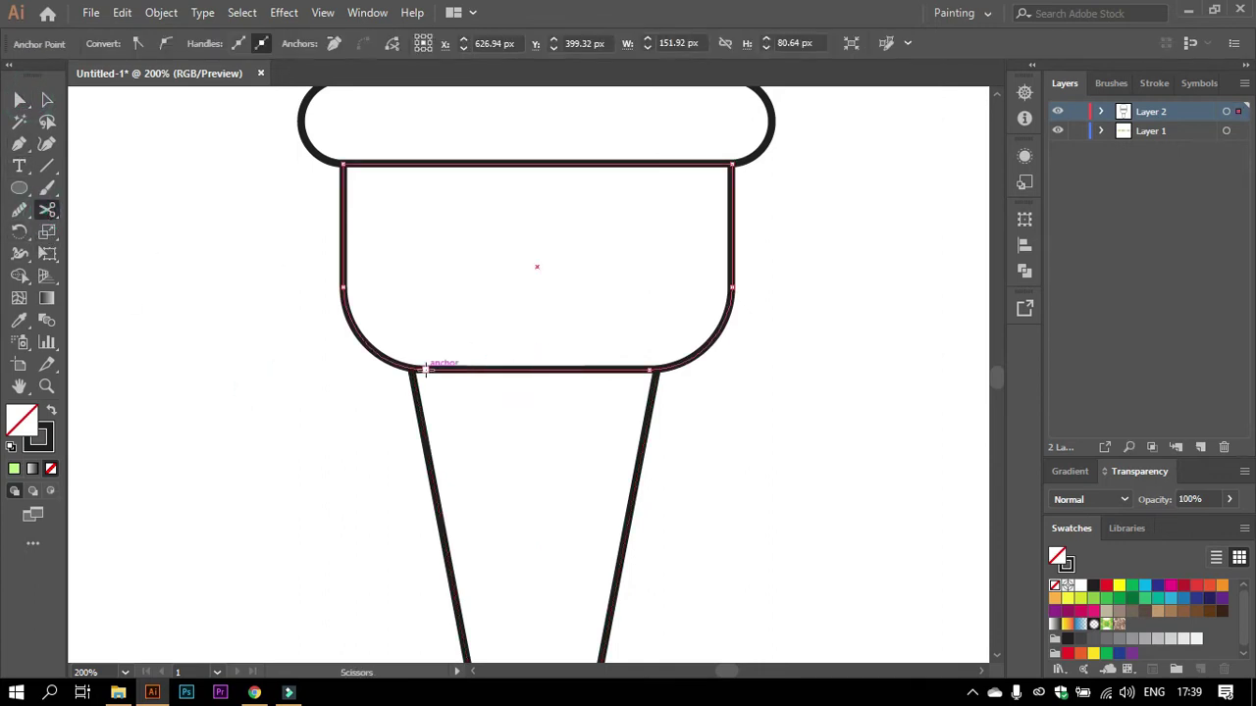
pyautogui.click(425, 369)
pyautogui.click(651, 369)
pyautogui.click(20, 101)
pyautogui.click(524, 340)
pyautogui.click(543, 371)
pyautogui.press('Delete')
pyautogui.click(761, 336)
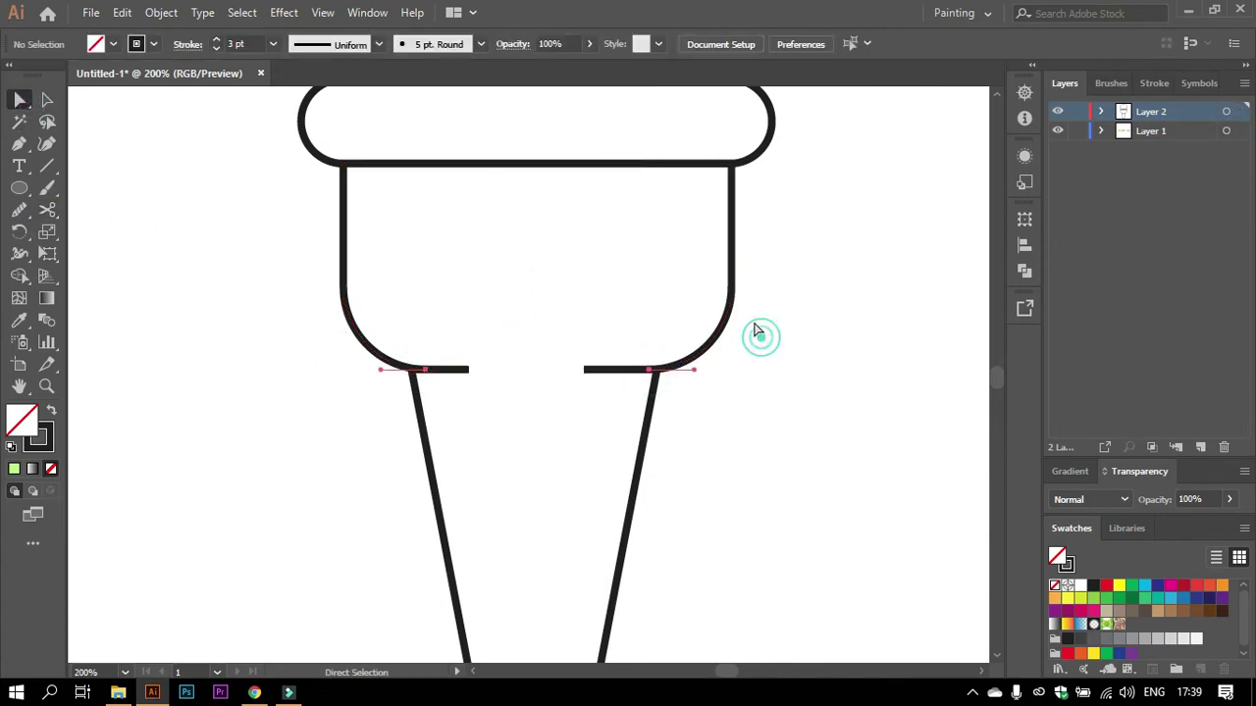
# Apply the tapered lens width profile to the cup and cone outline strokes.
pyautogui.click(20, 99)
pyautogui.click(343, 255)
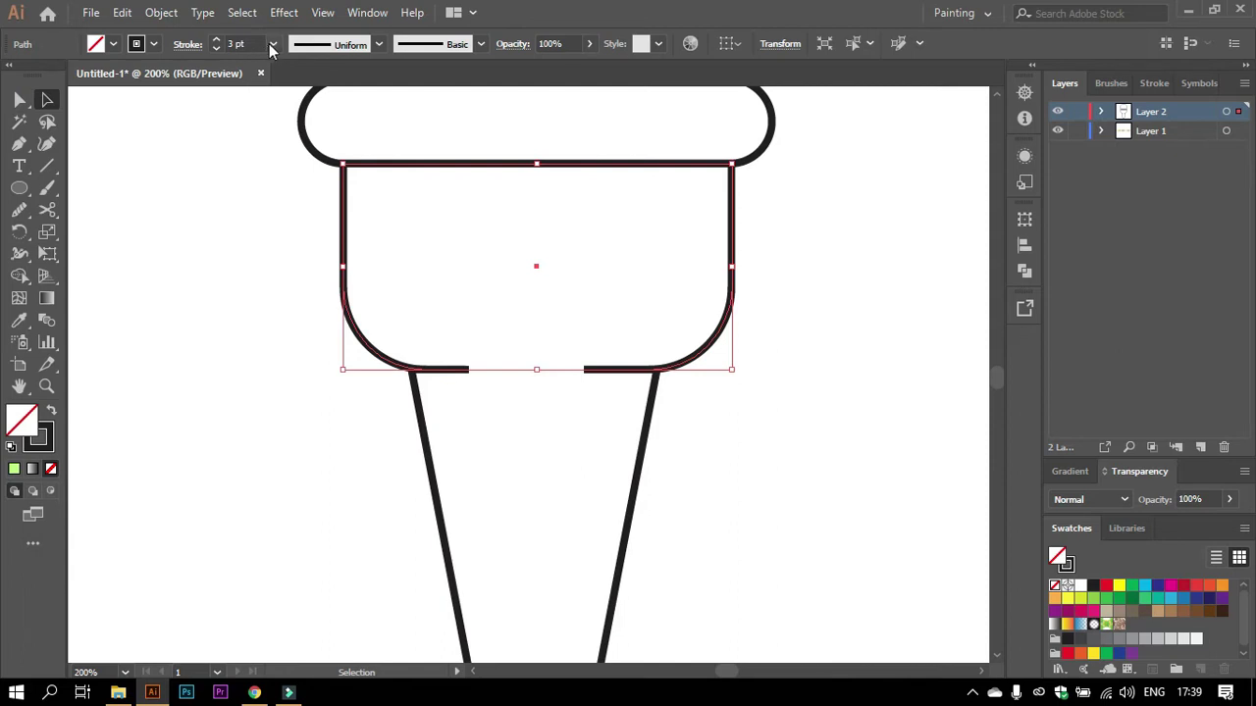
pyautogui.click(378, 44)
pyautogui.click(322, 106)
pyautogui.click(818, 338)
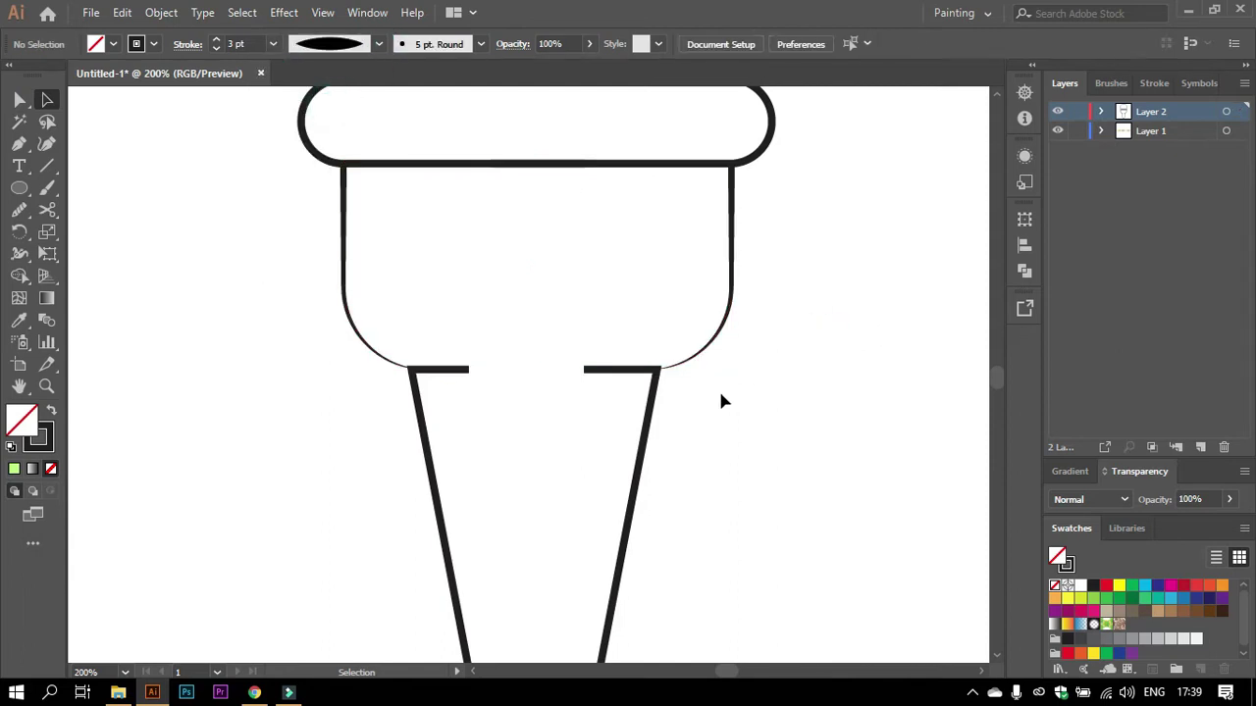
pyautogui.click(422, 441)
pyautogui.click(334, 92)
pyautogui.click(709, 448)
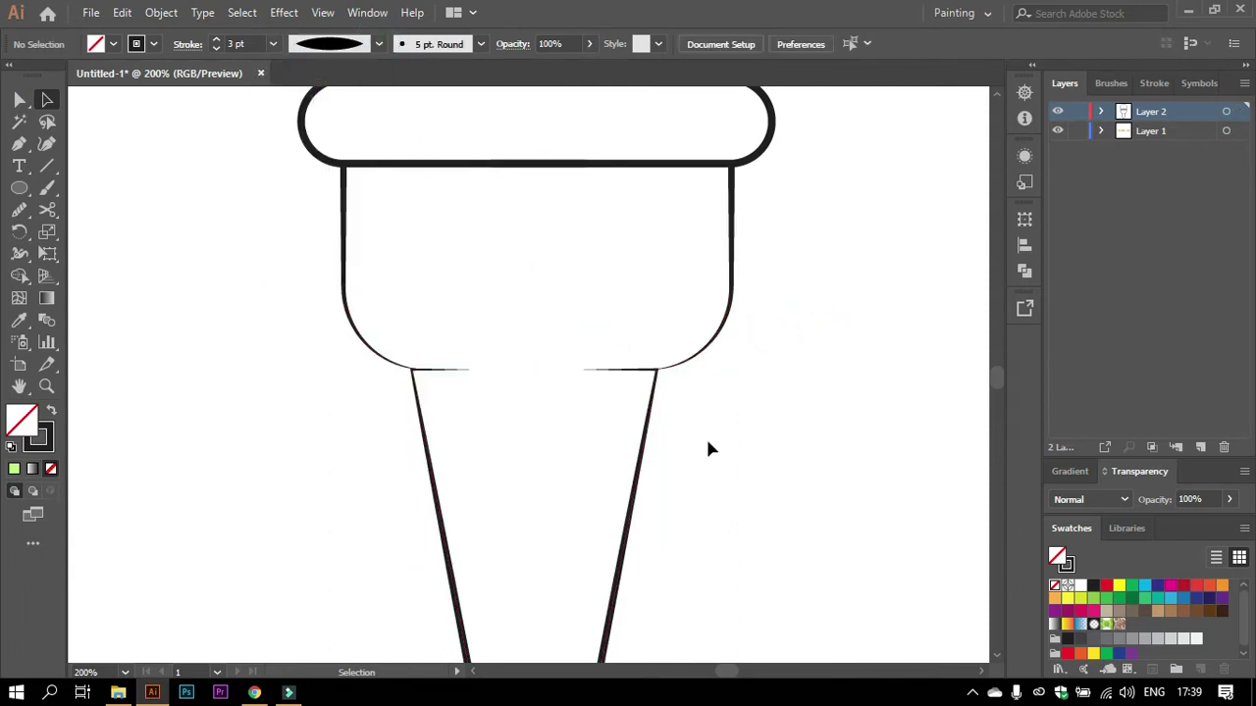
pyautogui.scroll(-2, 705, 442)
pyautogui.scroll(-2, 762, 382)
pyautogui.scroll(2, 719, 329)
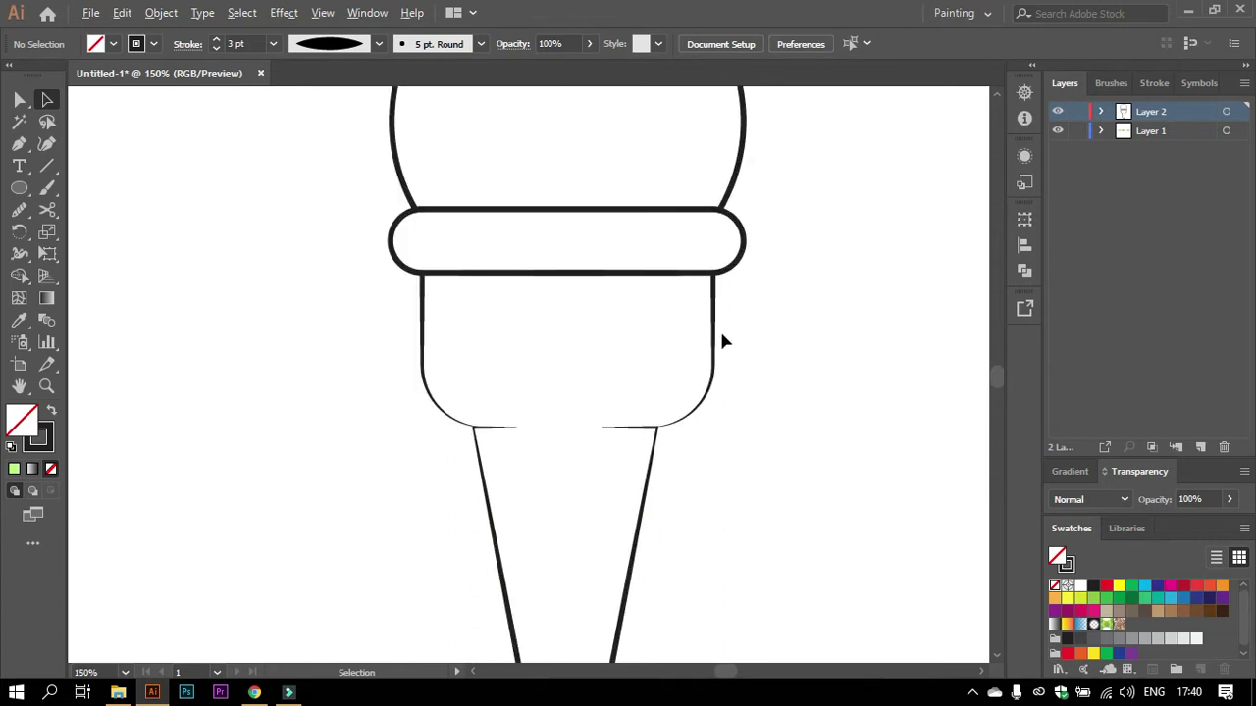
pyautogui.scroll(-3, 721, 338)
pyautogui.moveTo(731, 333); pyautogui.dragTo(604, 345)
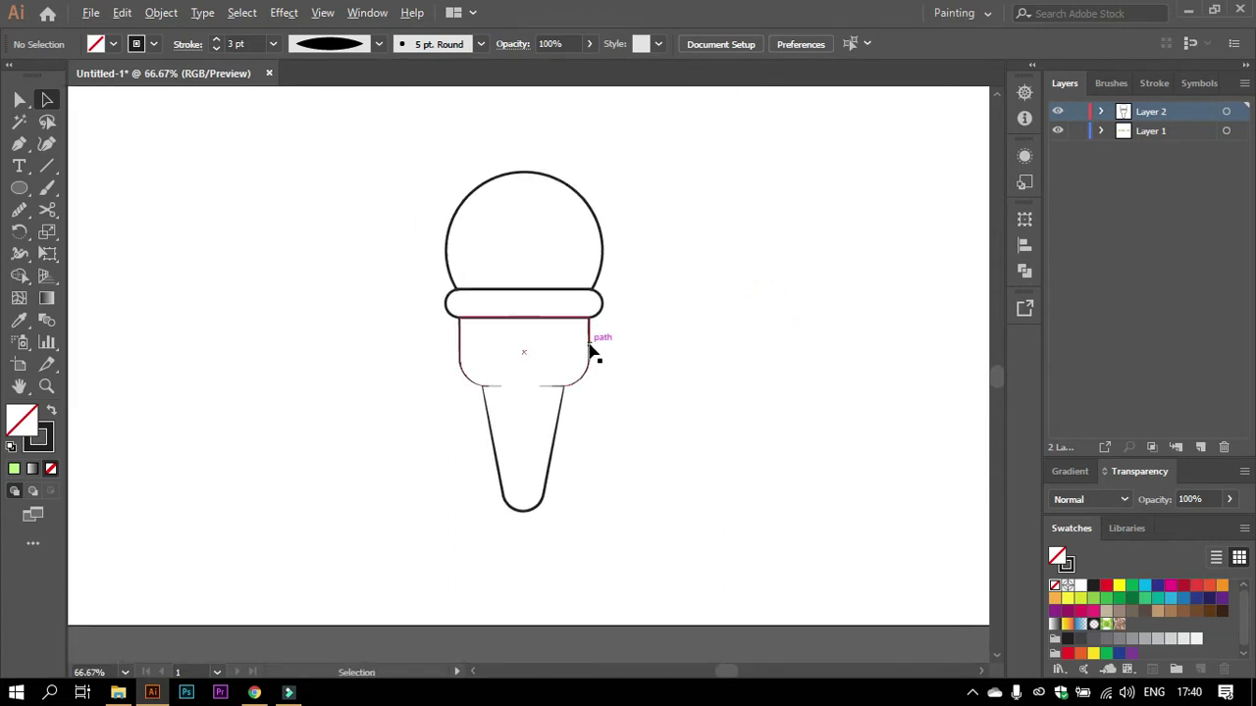
pyautogui.scroll(1, 588, 215)
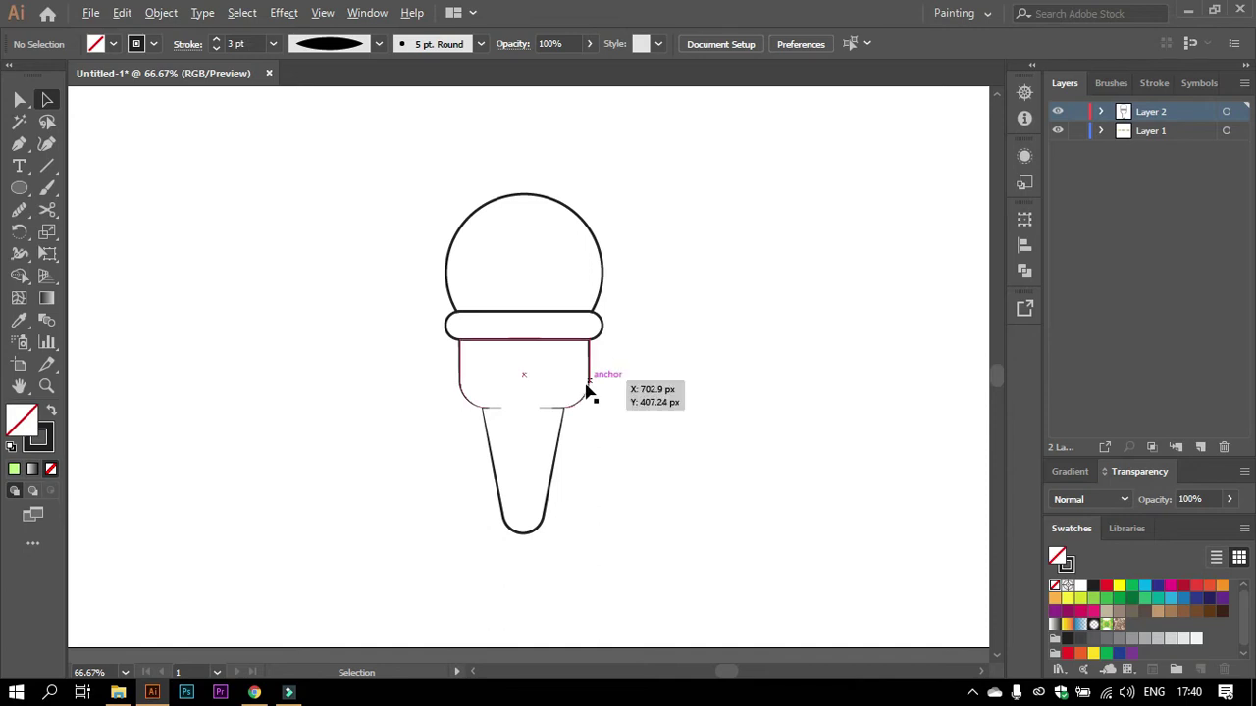
pyautogui.scroll(-1, 594, 295)
pyautogui.scroll(1, 428, 264)
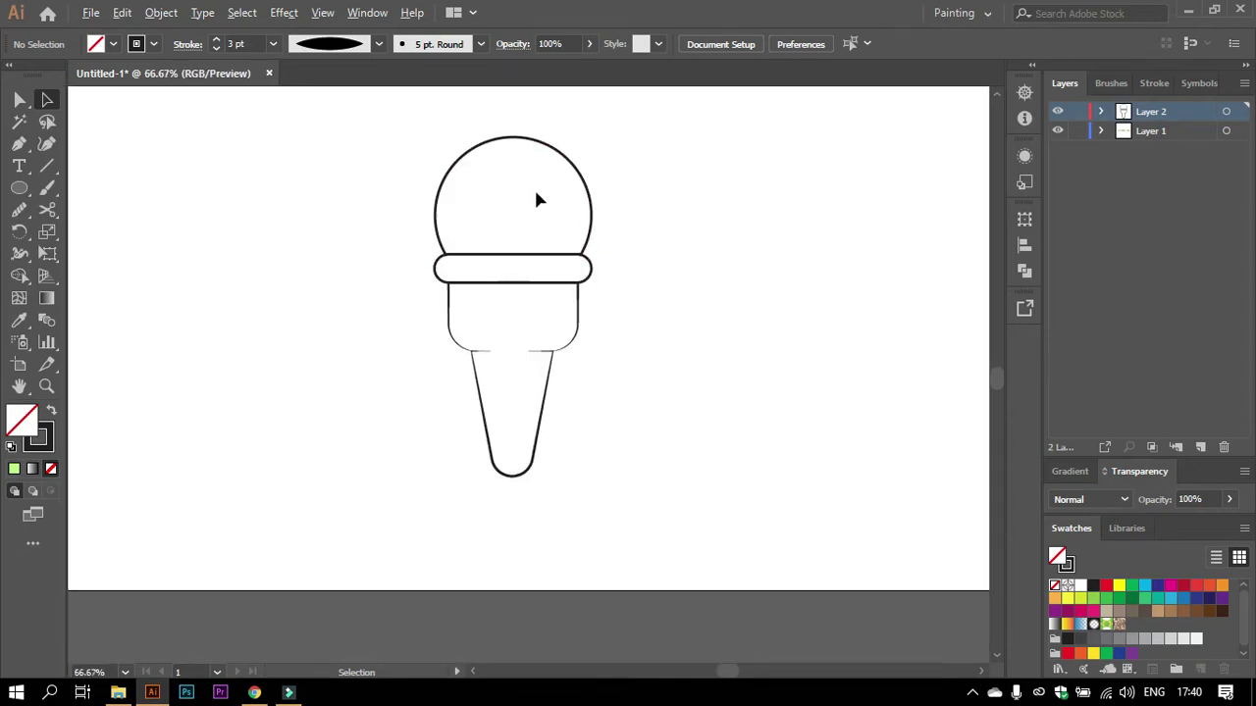
pyautogui.scroll(2, 562, 207)
# Draw a tall narrow rectangle over the band's middle, extending below it.
pyautogui.click(21, 214)
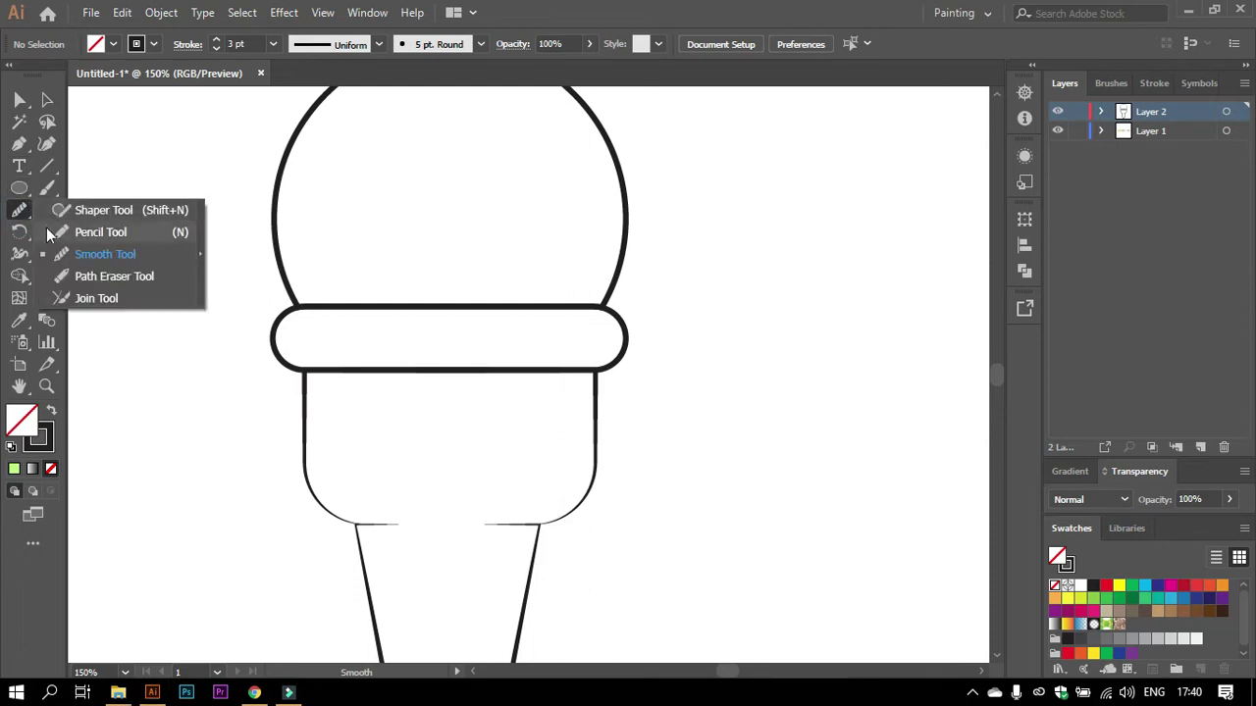
pyautogui.click(46, 99)
pyautogui.moveTo(19, 188); pyautogui.dragTo(98, 201)
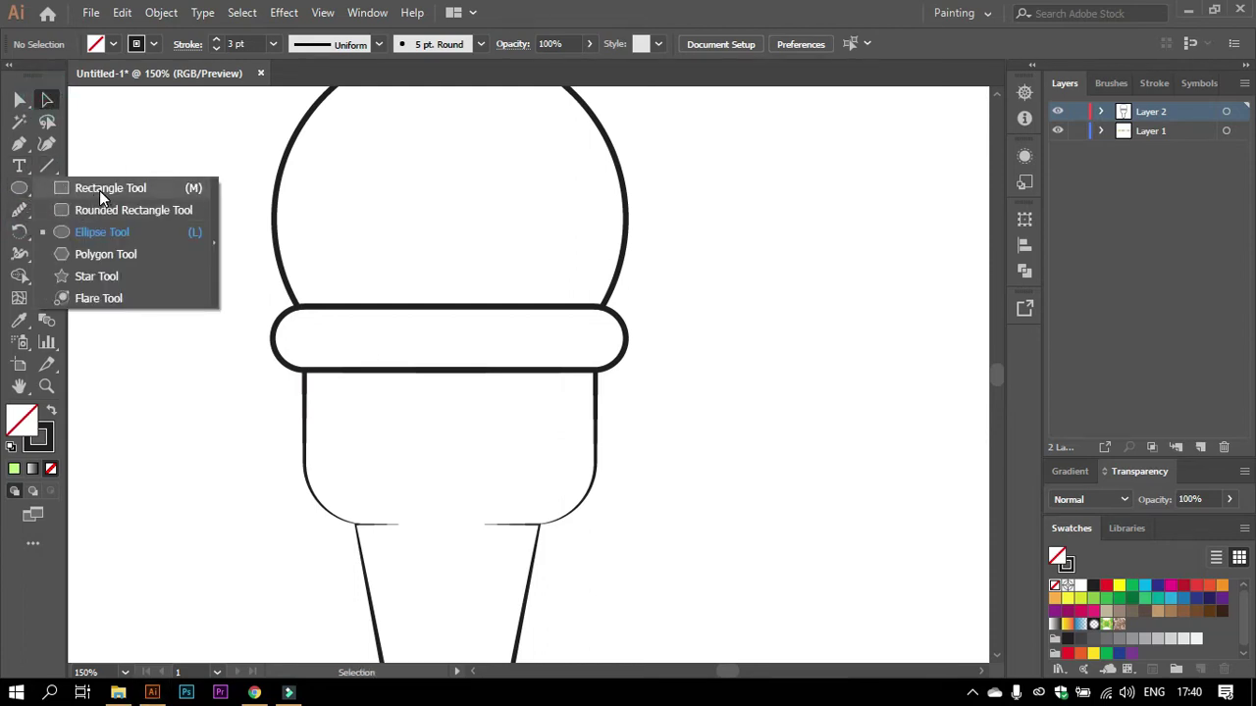
pyautogui.click(101, 190)
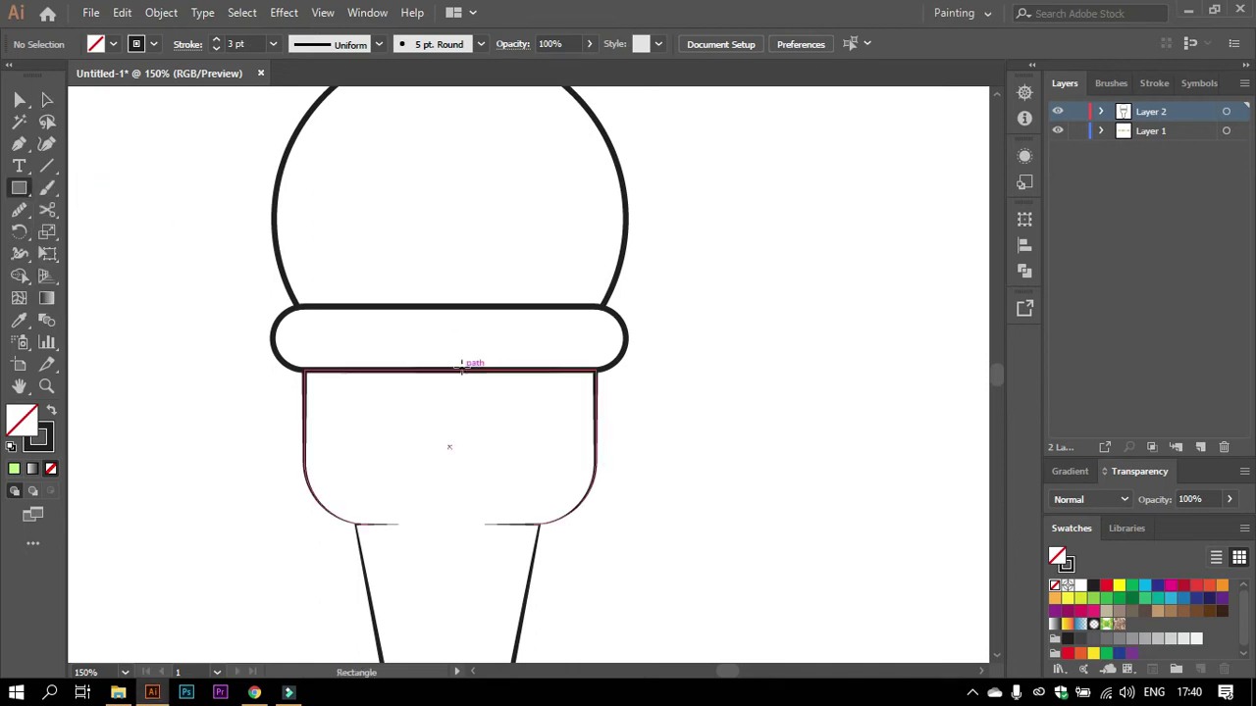
pyautogui.scroll(-1, 467, 274)
pyautogui.moveTo(465, 276); pyautogui.dragTo(517, 432)
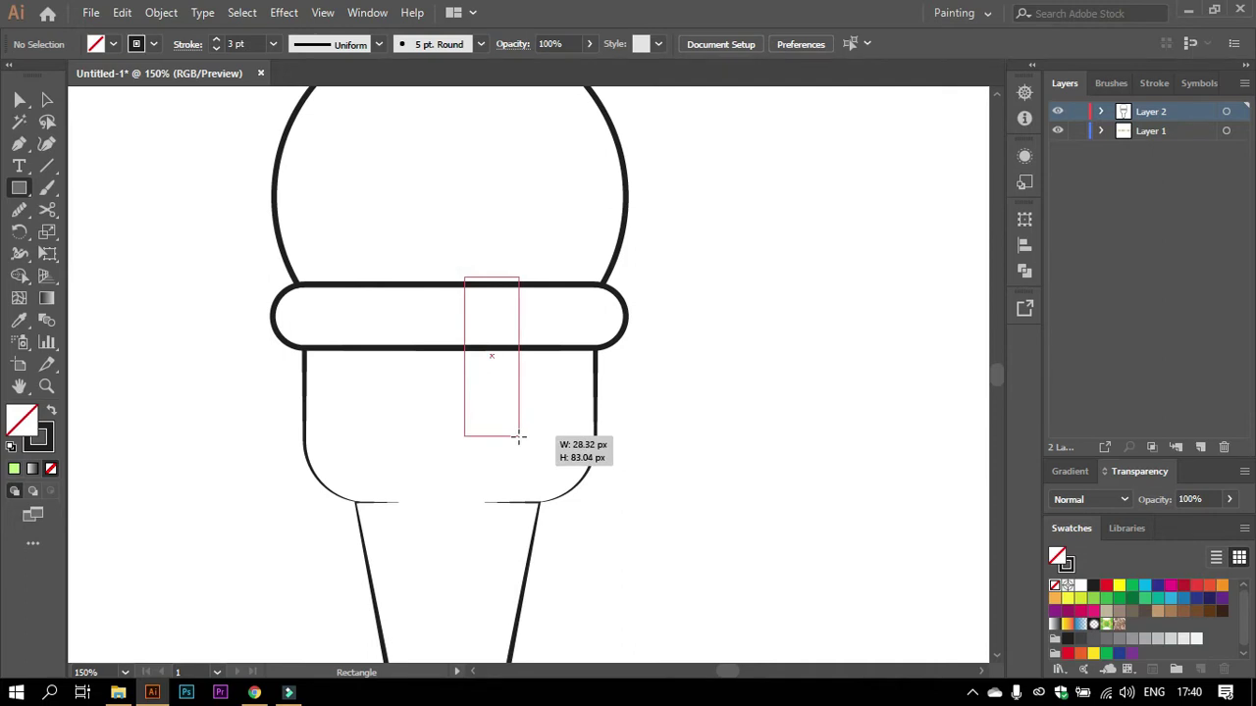
pyautogui.moveTo(518, 439); pyautogui.dragTo(518, 424)
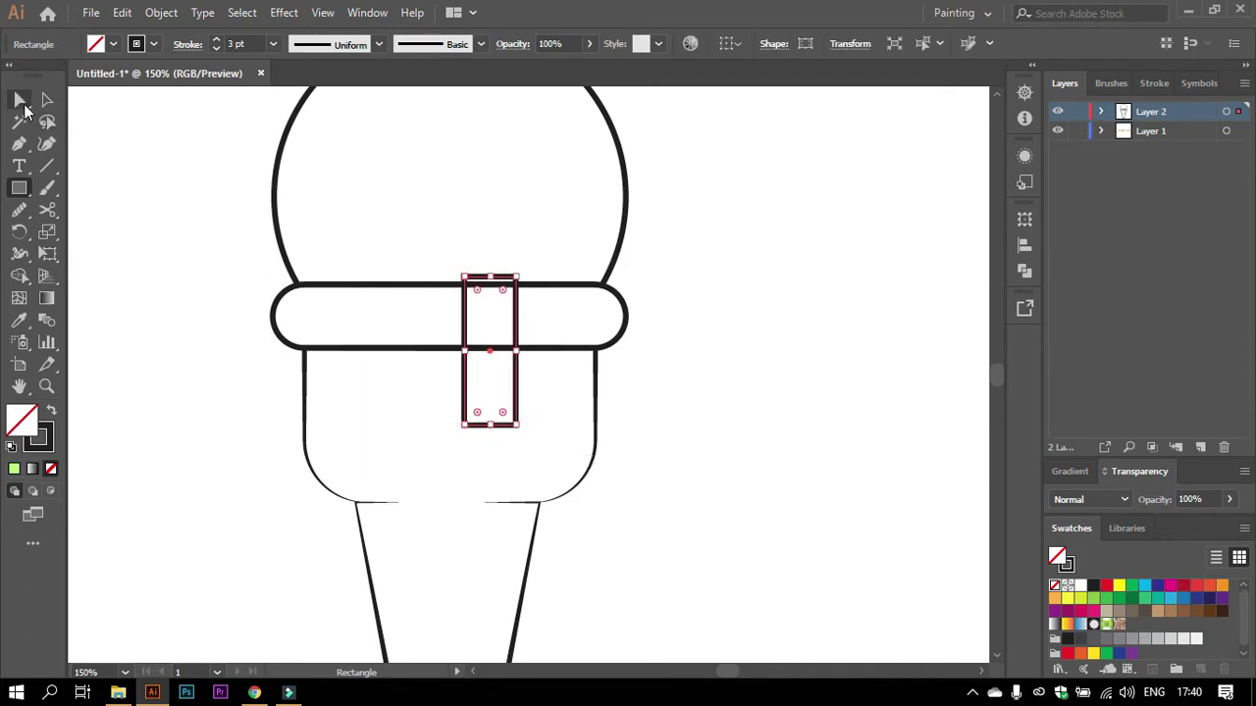
# Merge the scoop, band sections and rectangle into one outline with Shape Builder.
pyautogui.click(23, 107)
pyautogui.click(644, 314)
pyautogui.hotkey('ctrl', 'a')
pyautogui.hotkey('ctrl', '=')
pyautogui.hotkey('ctrl', '=')
pyautogui.hotkey('shift', 'm')
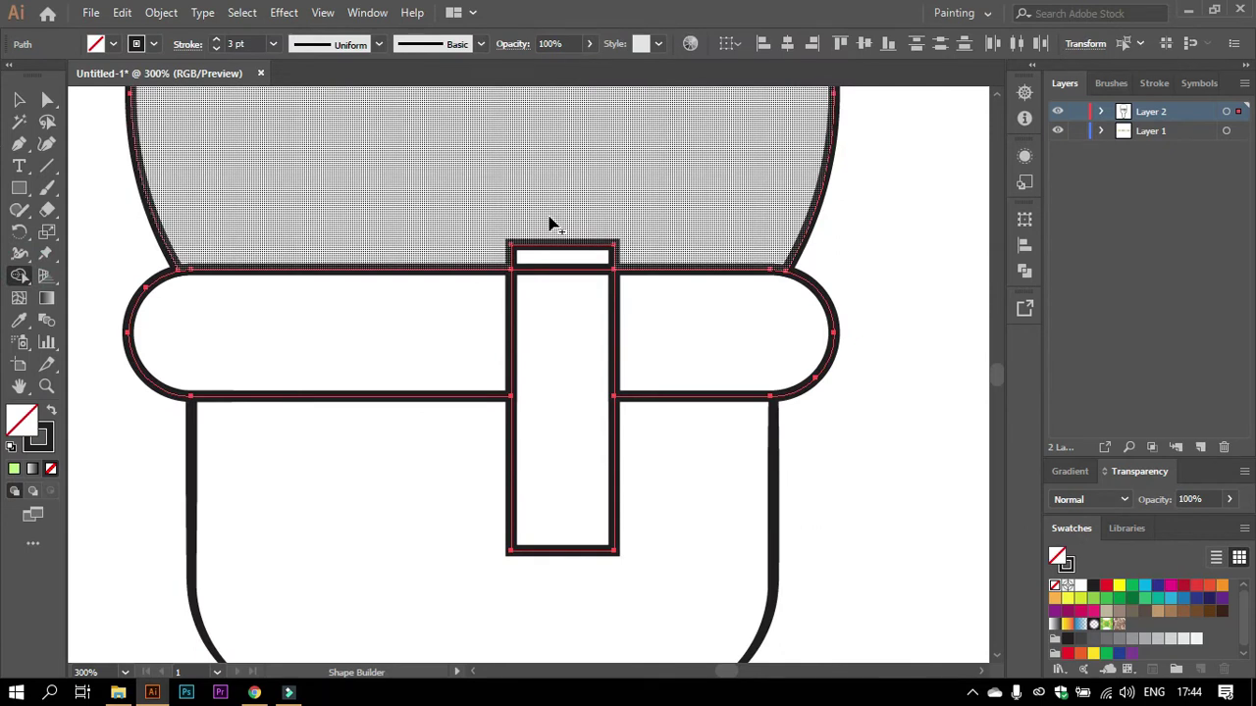
pyautogui.moveTo(550, 224); pyautogui.dragTo(559, 442)
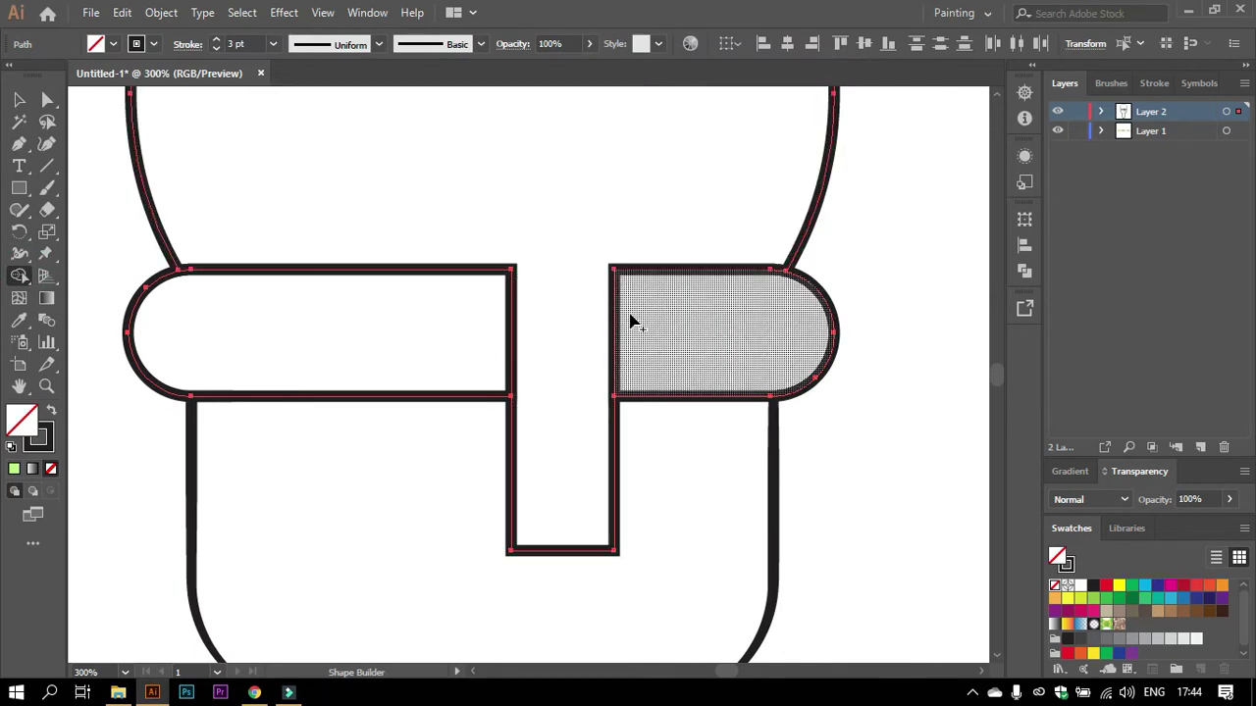
pyautogui.click(659, 346)
# Round the drip's top corners where it leaves the band.
pyautogui.press('v')
pyautogui.click(901, 295)
pyautogui.hotkey('ctrl', '-')
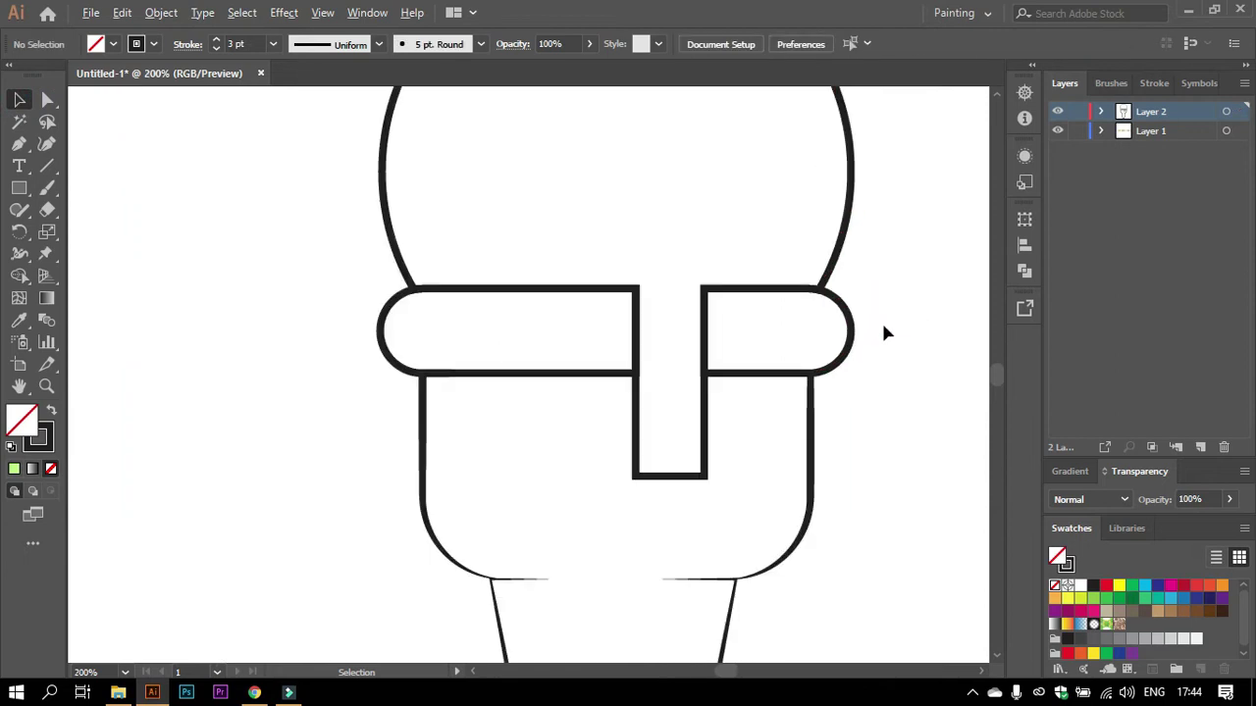
pyautogui.click(703, 330)
pyautogui.click(910, 291)
pyautogui.click(717, 292)
pyautogui.press('a')
pyautogui.moveTo(609, 272); pyautogui.dragTo(731, 319)
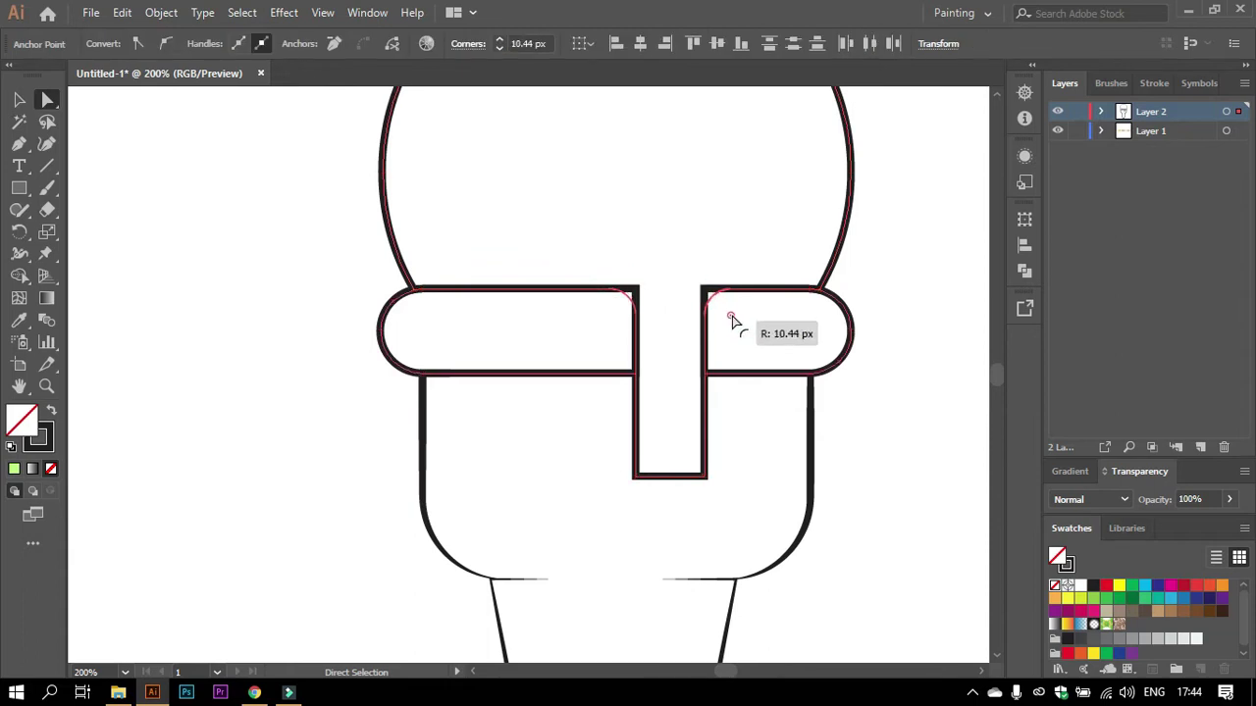
# Round the drip's bottom corners into a rounded tip.
pyautogui.moveTo(614, 444); pyautogui.dragTo(749, 504)
pyautogui.moveTo(697, 470); pyautogui.dragTo(643, 442)
pyautogui.click(912, 392)
pyautogui.scroll(2, 911, 406)
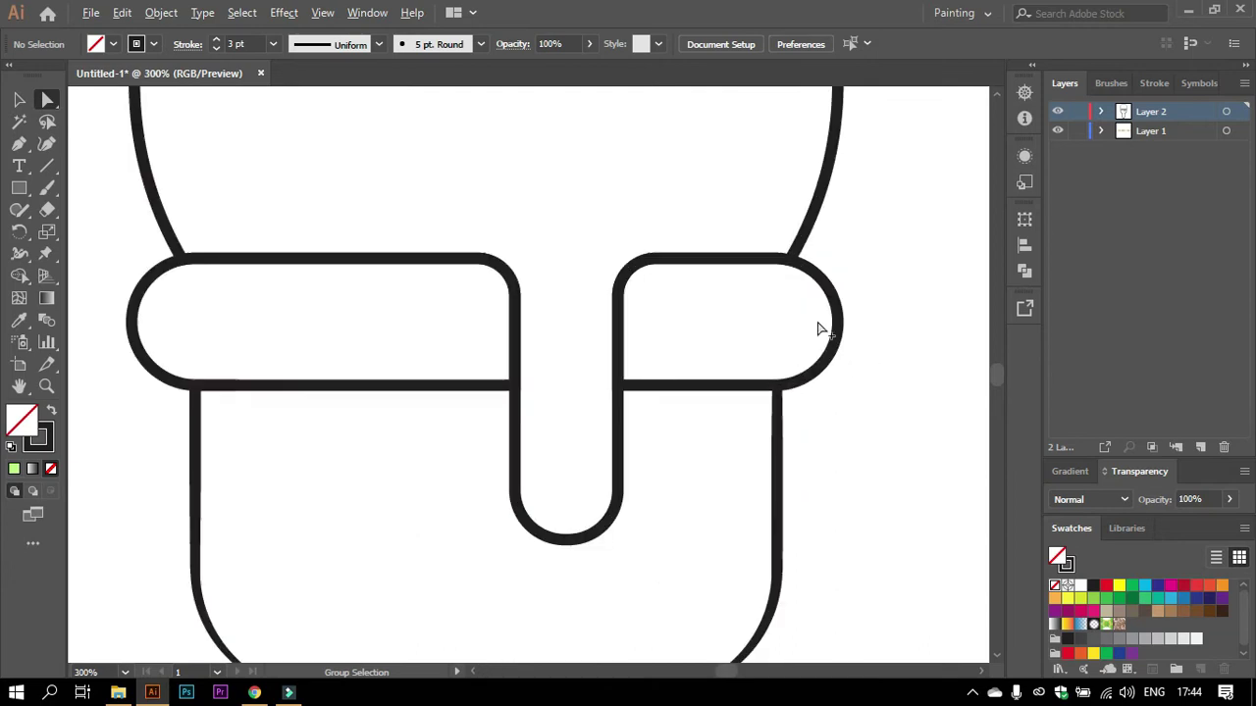
pyautogui.scroll(-2, 701, 350)
pyautogui.scroll(-2, 791, 325)
pyautogui.scroll(-1, 819, 336)
pyautogui.scroll(3, 736, 398)
pyautogui.scroll(3, 731, 403)
pyautogui.scroll(-4, 721, 420)
pyautogui.scroll(-1, 533, 415)
pyautogui.scroll(1, 677, 304)
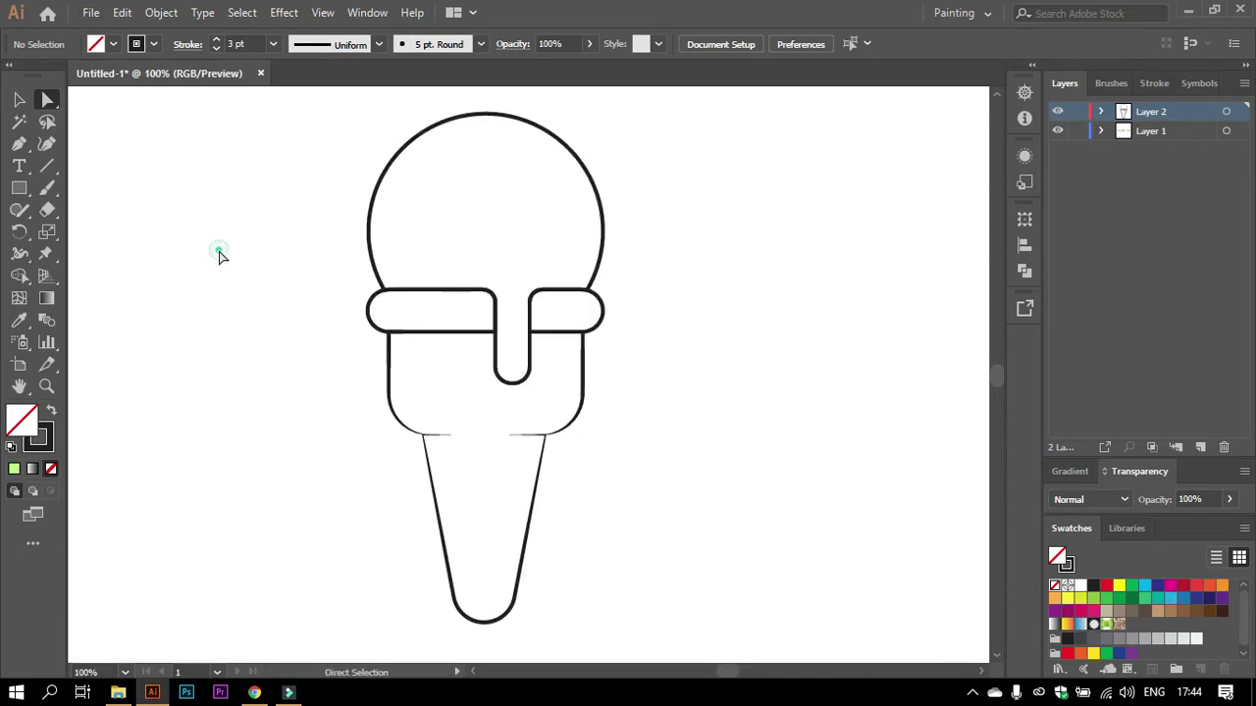
pyautogui.scroll(-1, 542, 465)
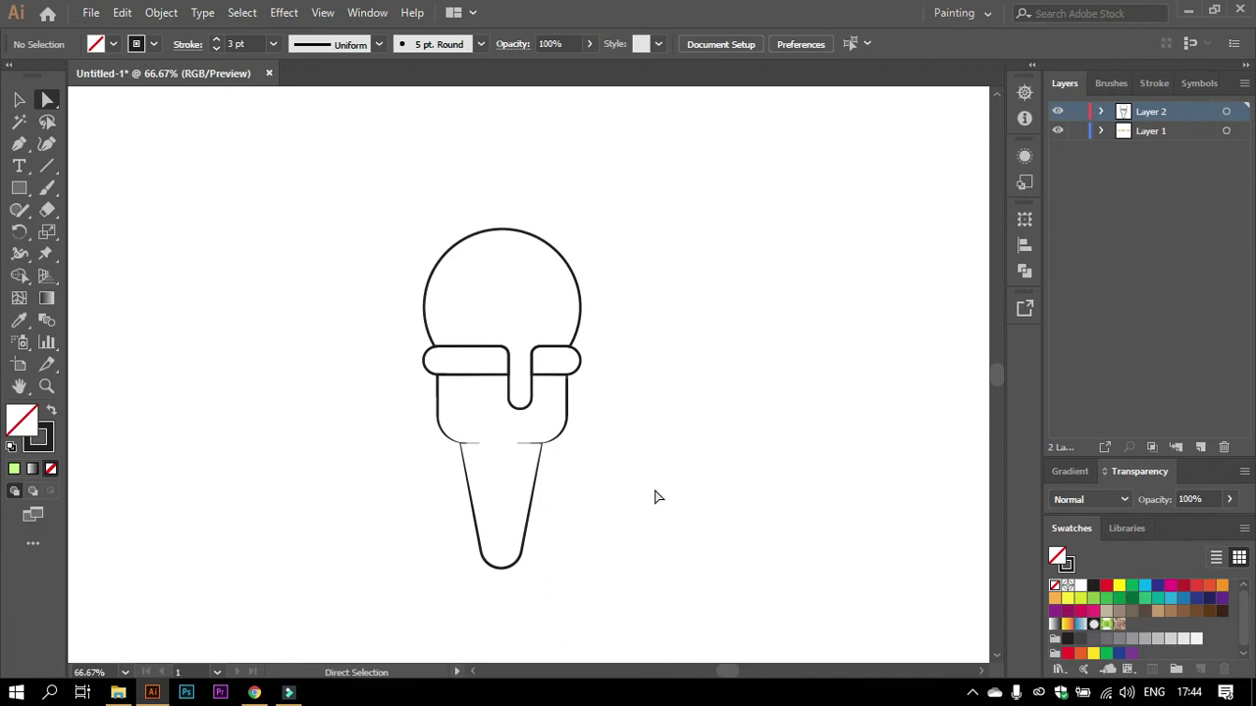
pyautogui.scroll(2, 487, 284)
# Draw a small circle with a flattened bottom and move it to the upper left.
pyautogui.moveTo(19, 187); pyautogui.dragTo(91, 233)
pyautogui.moveTo(783, 246)
pyautogui.mouseDown()
pyautogui.moveTo(876, 330)
pyautogui.moveTo(825, 319)
pyautogui.mouseUp()
pyautogui.click(43, 102)
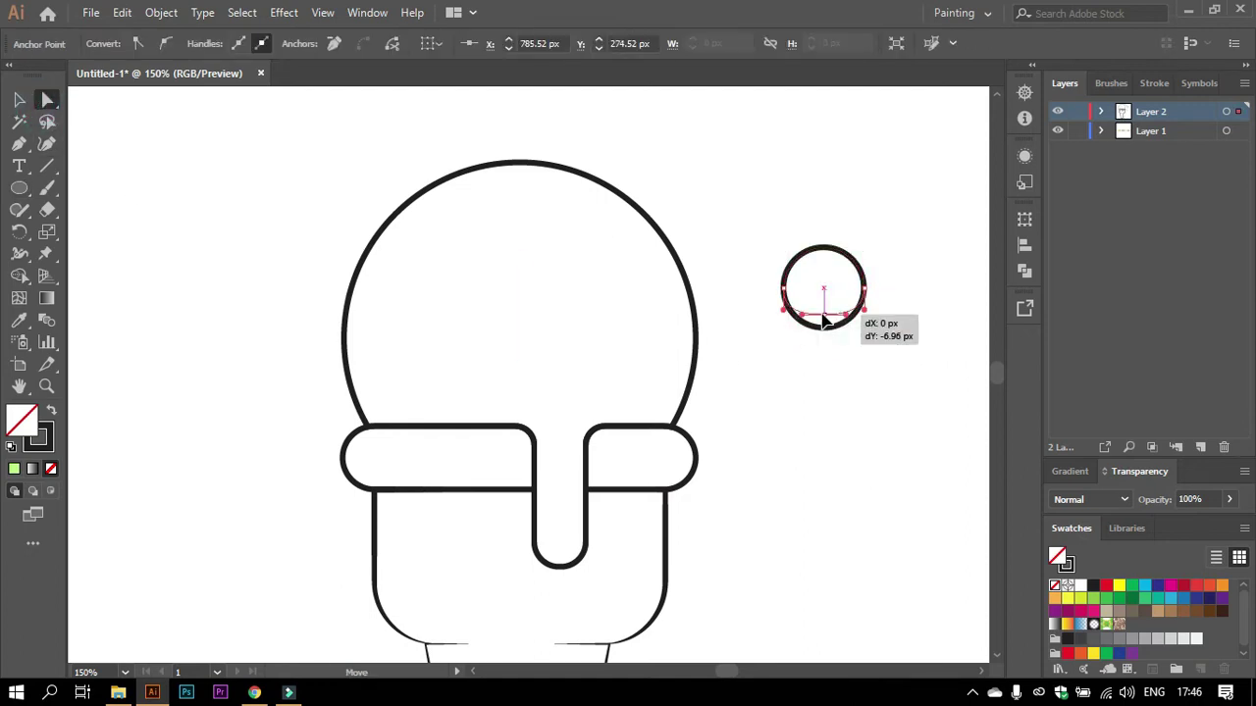
pyautogui.click(18, 99)
pyautogui.click(168, 145)
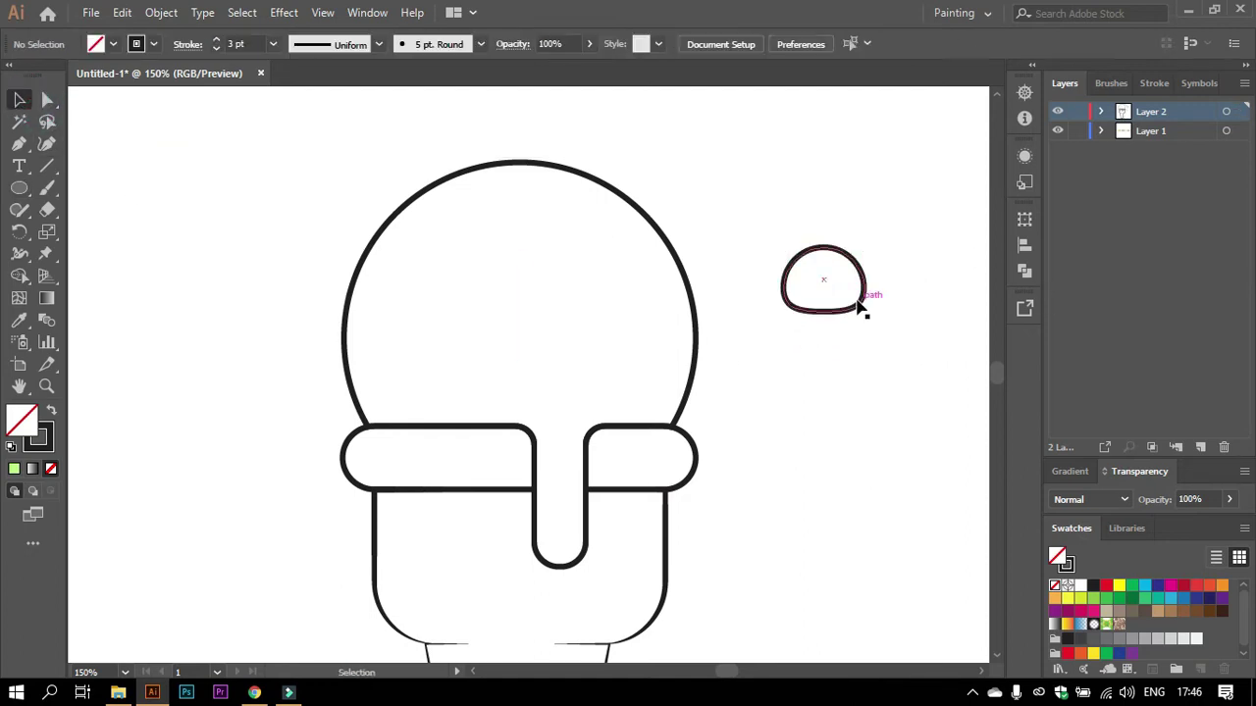
pyautogui.moveTo(796, 241)
pyautogui.mouseDown()
pyautogui.moveTo(883, 319)
pyautogui.moveTo(874, 329)
pyautogui.mouseUp()
pyautogui.click(932, 260)
pyautogui.moveTo(874, 278); pyautogui.dragTo(232, 242)
# Add a hooked stem with rounded caps and a tapered end on top of the cherry.
pyautogui.click(18, 143)
pyautogui.click(182, 221)
pyautogui.moveTo(214, 189); pyautogui.dragTo(271, 212)
pyautogui.press('v')
pyautogui.click(234, 119)
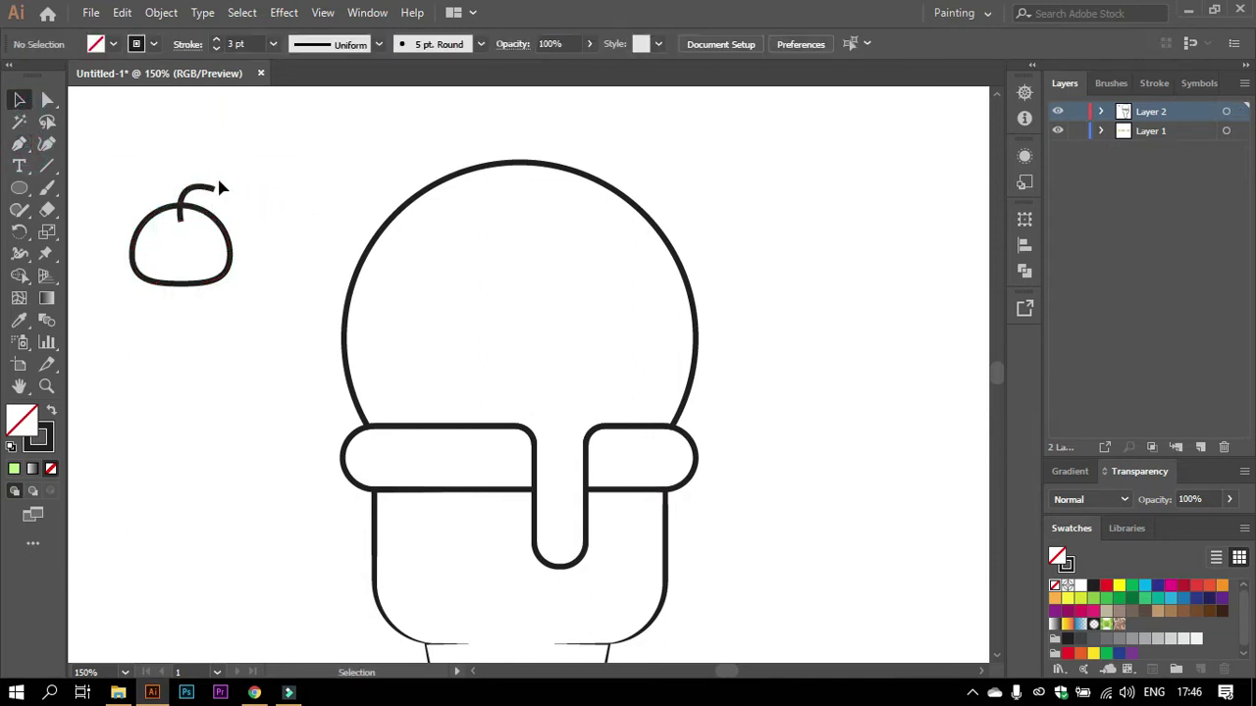
pyautogui.click(196, 182)
pyautogui.click(187, 44)
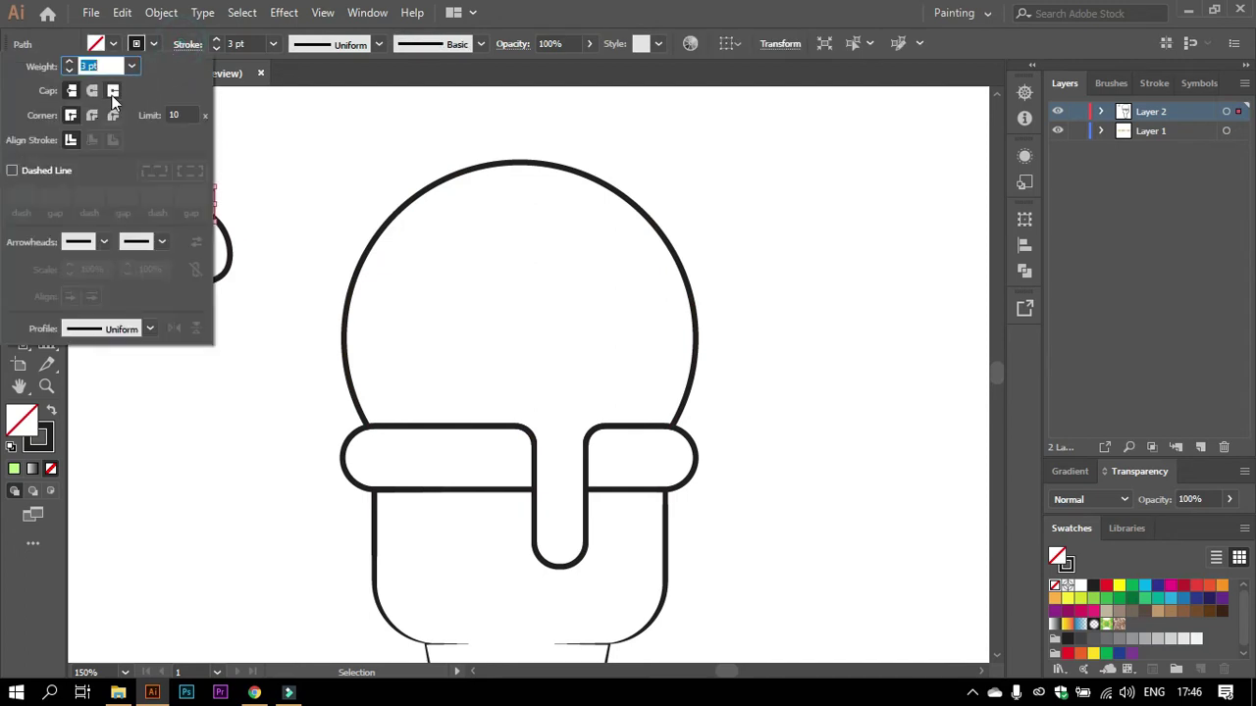
pyautogui.click(247, 182)
pyautogui.hotkey('shift', 'w')
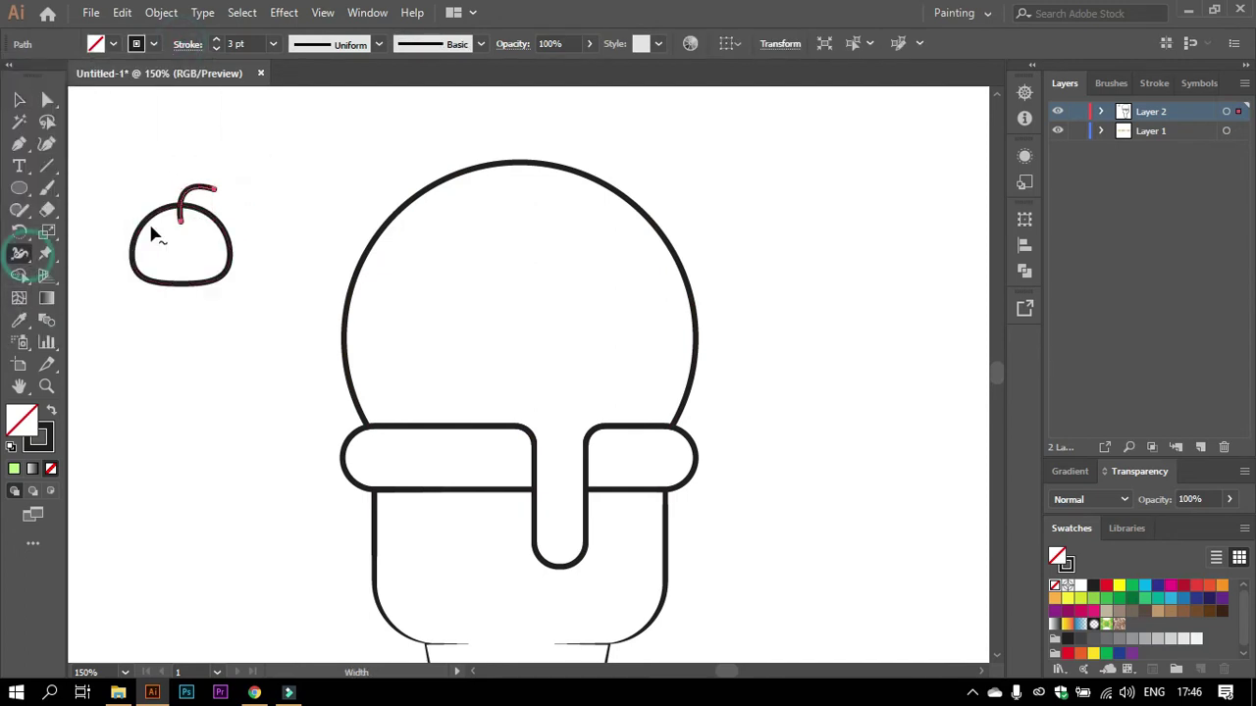
pyautogui.scroll(2, 122, 202)
pyautogui.moveTo(362, 181); pyautogui.dragTo(364, 177)
# Draw a short dimple curve at the stem's base.
pyautogui.press('v')
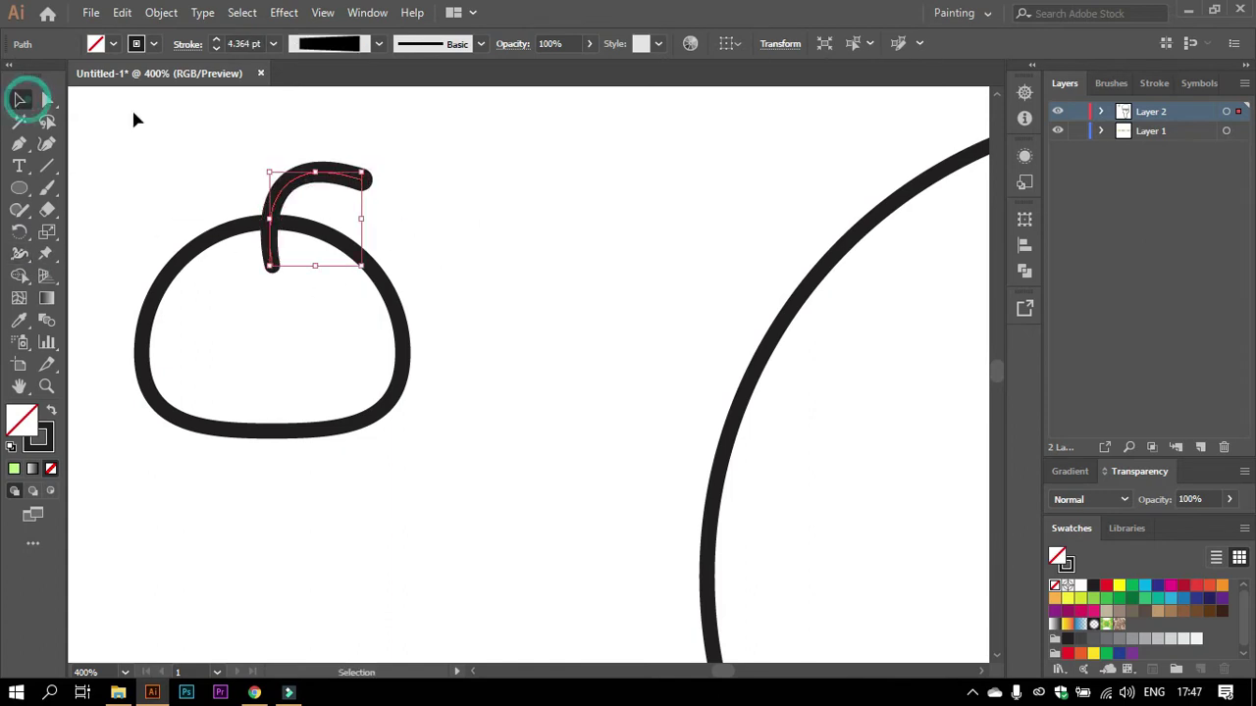
pyautogui.click(134, 118)
pyautogui.press('p')
pyautogui.click(241, 276)
pyautogui.moveTo(295, 276)
pyautogui.mouseDown()
pyautogui.moveTo(329, 258)
pyautogui.moveTo(295, 278)
pyautogui.mouseUp()
pyautogui.press('v')
pyautogui.click(197, 234)
pyautogui.click(412, 224)
# Set the dimple curve's stroke weight to 2 pt.
pyautogui.scroll(-2, 428, 261)
pyautogui.click(419, 263)
pyautogui.click(331, 214)
pyautogui.click(351, 266)
pyautogui.click(273, 43)
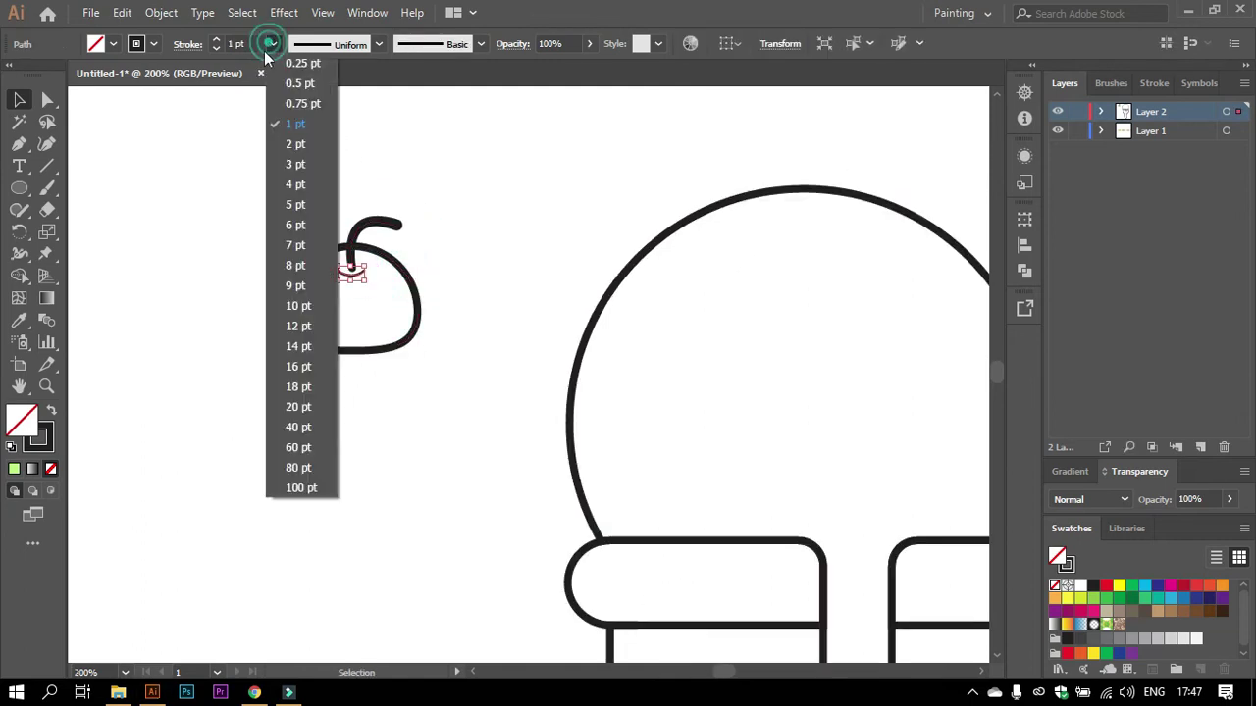
pyautogui.click(294, 143)
pyautogui.click(433, 280)
pyautogui.scroll(-3, 433, 281)
# Make the whole cherry pixel perfect.
pyautogui.moveTo(331, 246); pyautogui.dragTo(432, 326)
pyautogui.rightClick(406, 291)
pyautogui.click(468, 356)
pyautogui.click(766, 288)
pyautogui.scroll(-1, 767, 288)
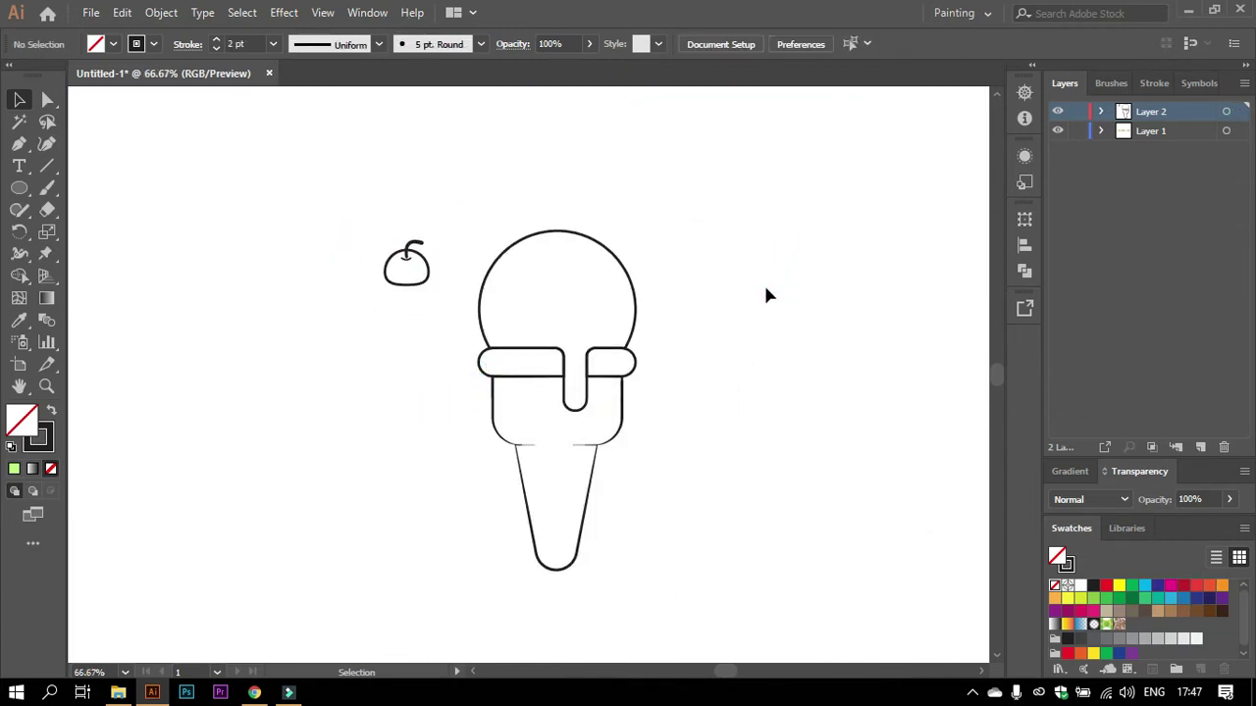
pyautogui.scroll(1, 766, 294)
# Move the cherry above the scoop's right side.
pyautogui.moveTo(261, 308); pyautogui.dragTo(261, 306)
pyautogui.moveTo(228, 253); pyautogui.dragTo(698, 186)
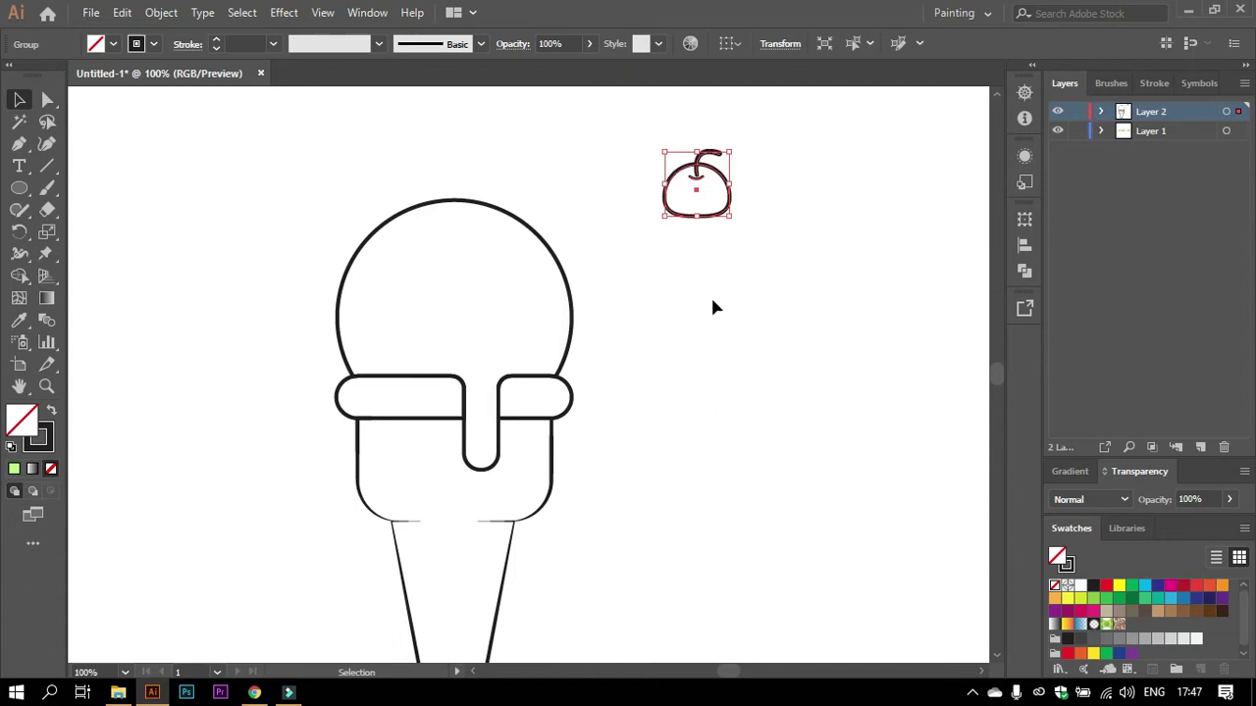
pyautogui.scroll(-1, 710, 294)
pyautogui.scroll(-1, 701, 290)
pyautogui.scroll(1, 693, 377)
pyautogui.click(646, 370)
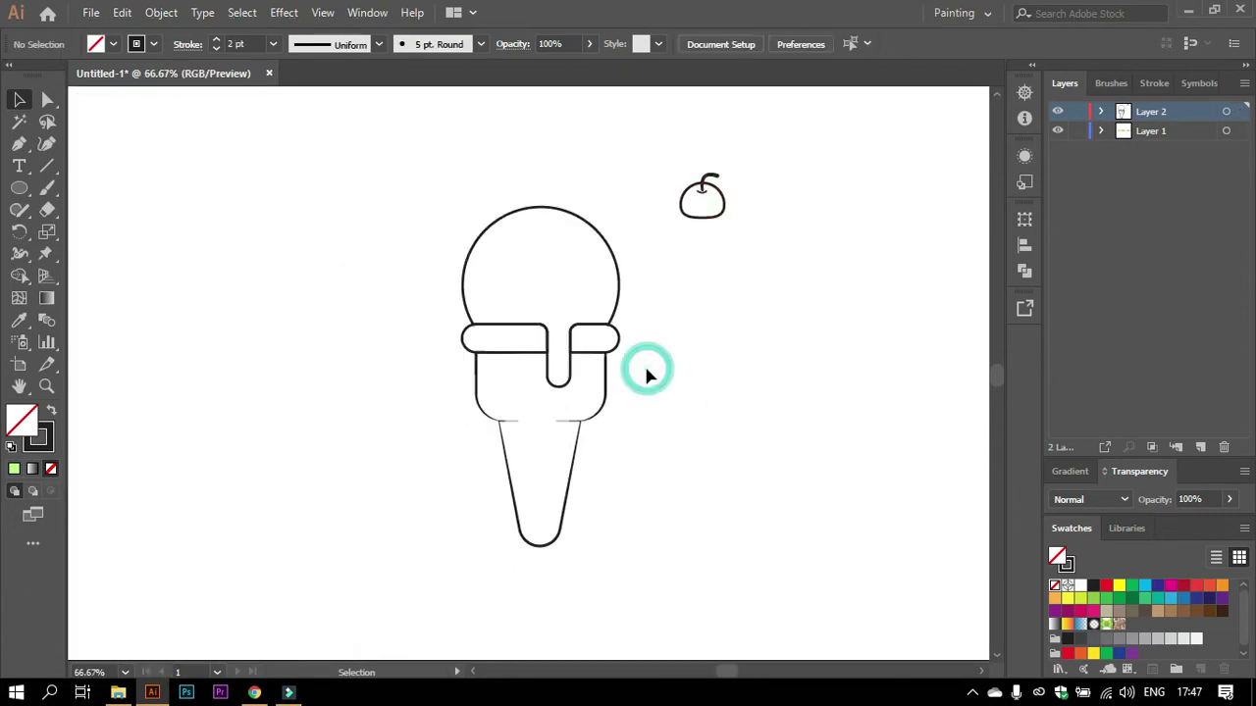
# Draw a wavy Pencil line across the scoop for the topping edge.
pyautogui.click(602, 240)
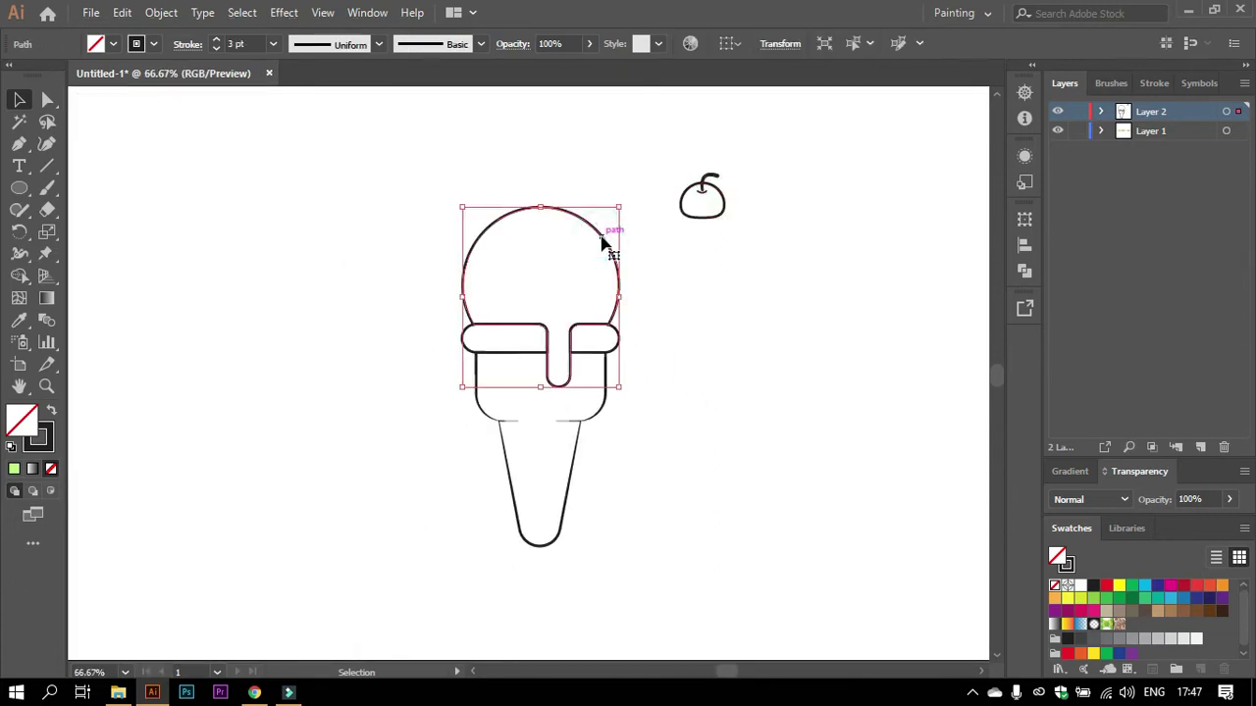
pyautogui.click(20, 210)
pyautogui.click(84, 232)
pyautogui.scroll(1, 628, 247)
pyautogui.press('v')
pyautogui.click(110, 143)
pyautogui.click(24, 209)
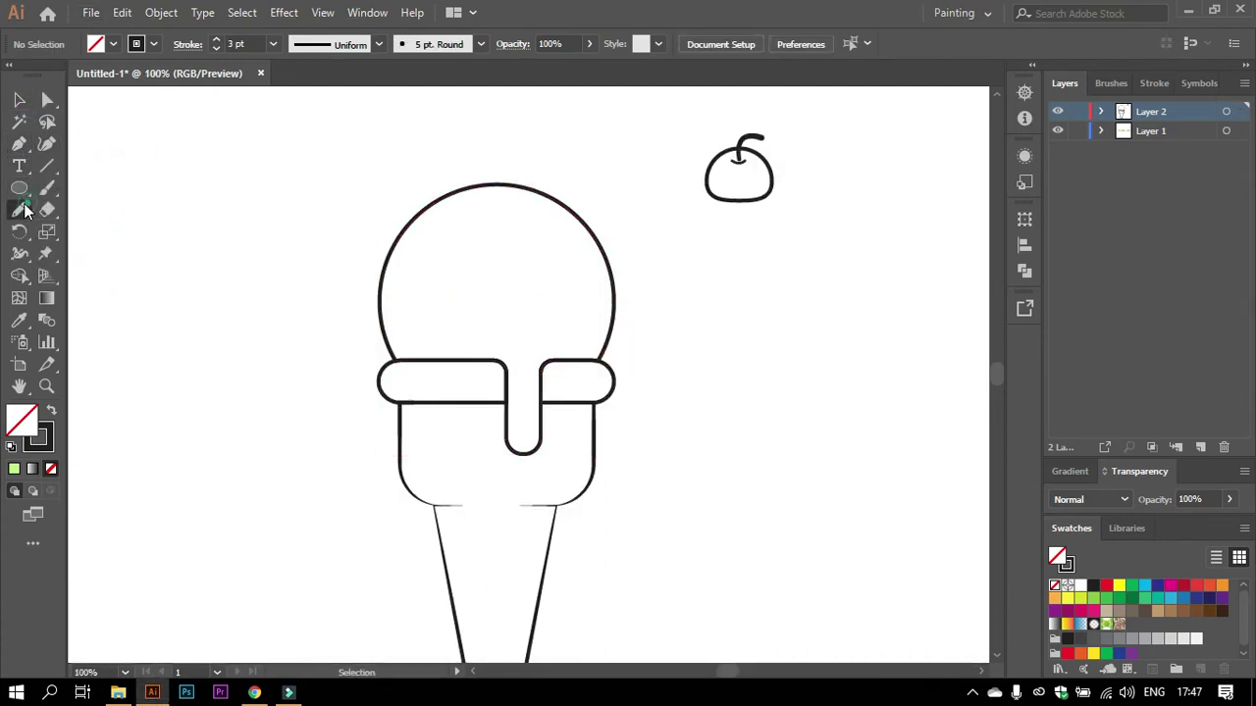
pyautogui.moveTo(357, 283); pyautogui.dragTo(397, 298)
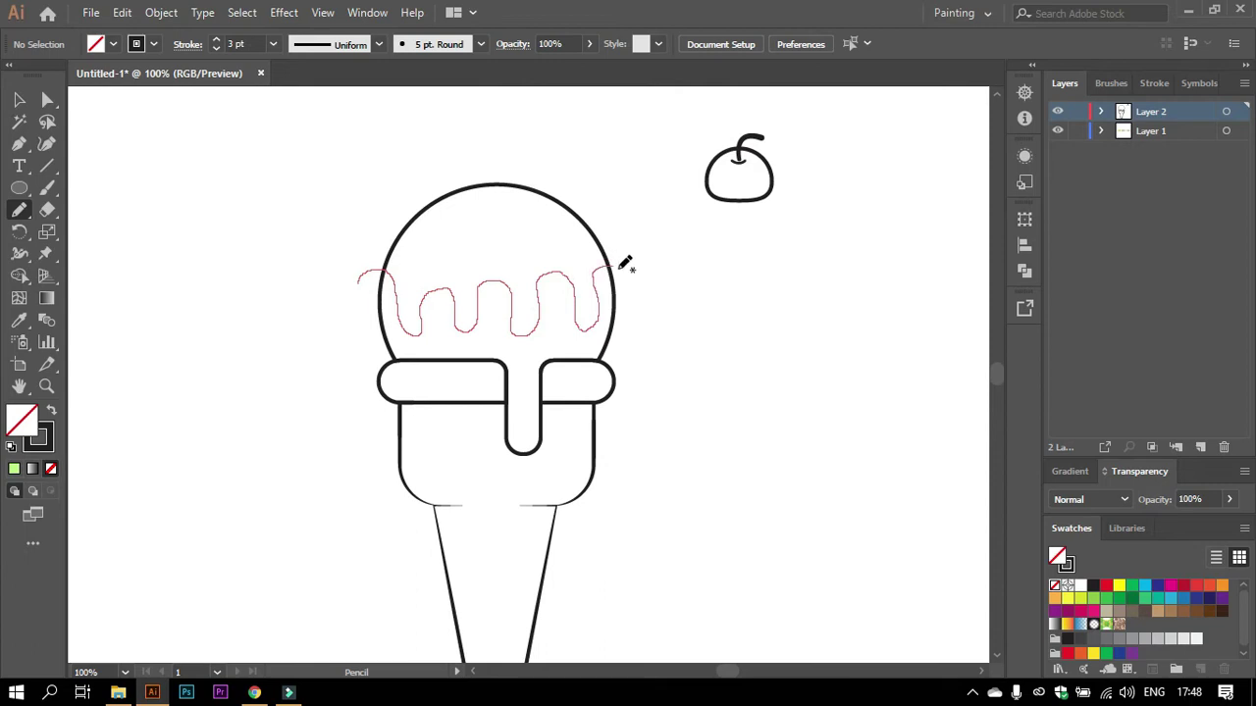
pyautogui.moveTo(620, 267); pyautogui.dragTo(635, 309)
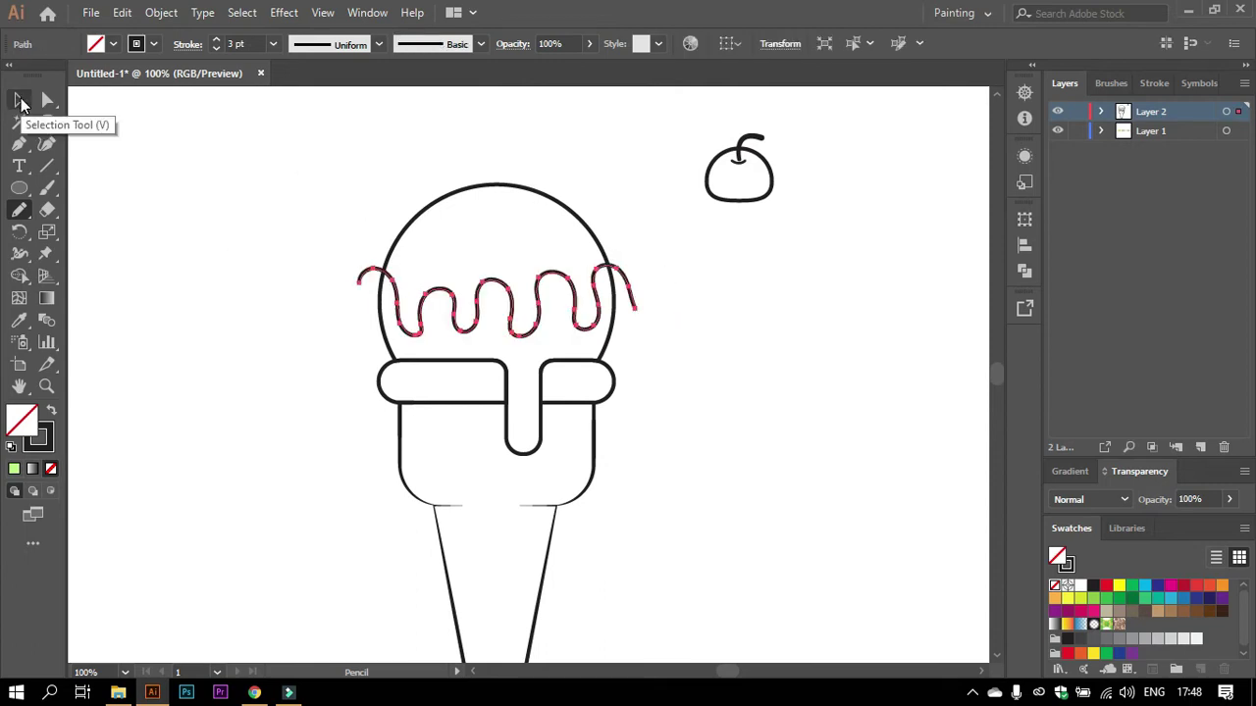
# Smooth the lower curves of the wavy line with the Smooth Tool.
pyautogui.moveTo(19, 209); pyautogui.dragTo(59, 252)
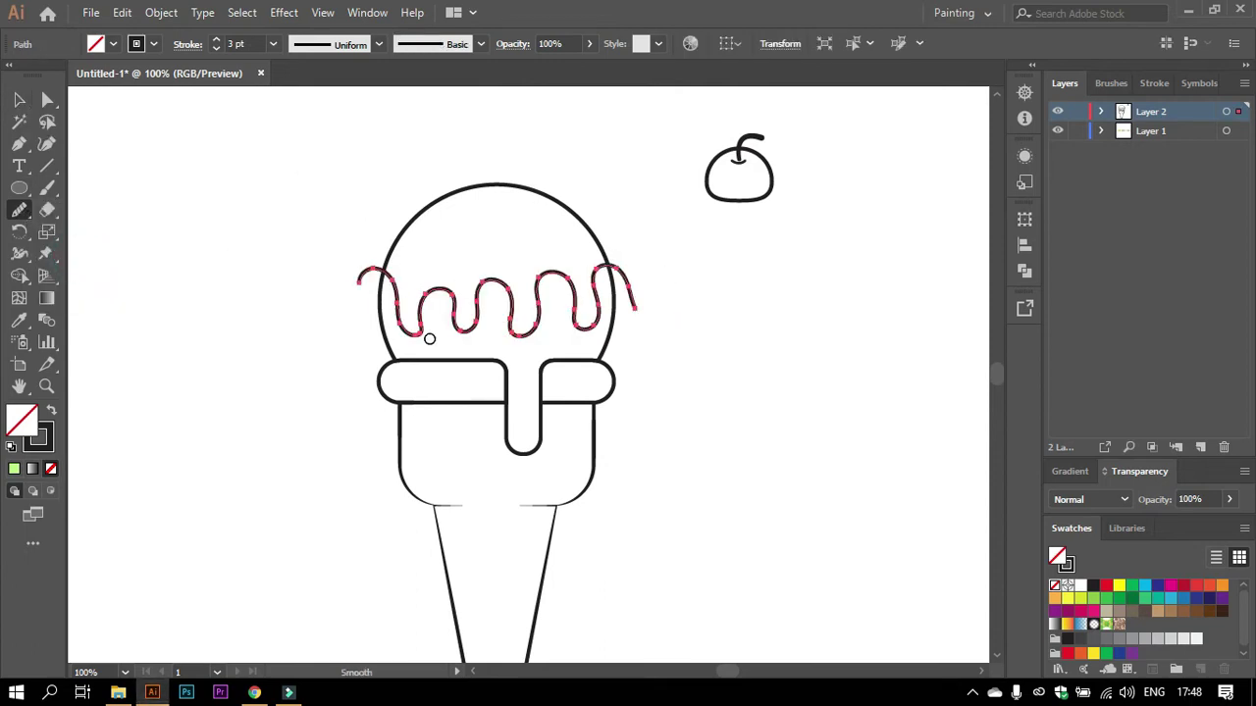
pyautogui.moveTo(419, 328); pyautogui.dragTo(445, 329)
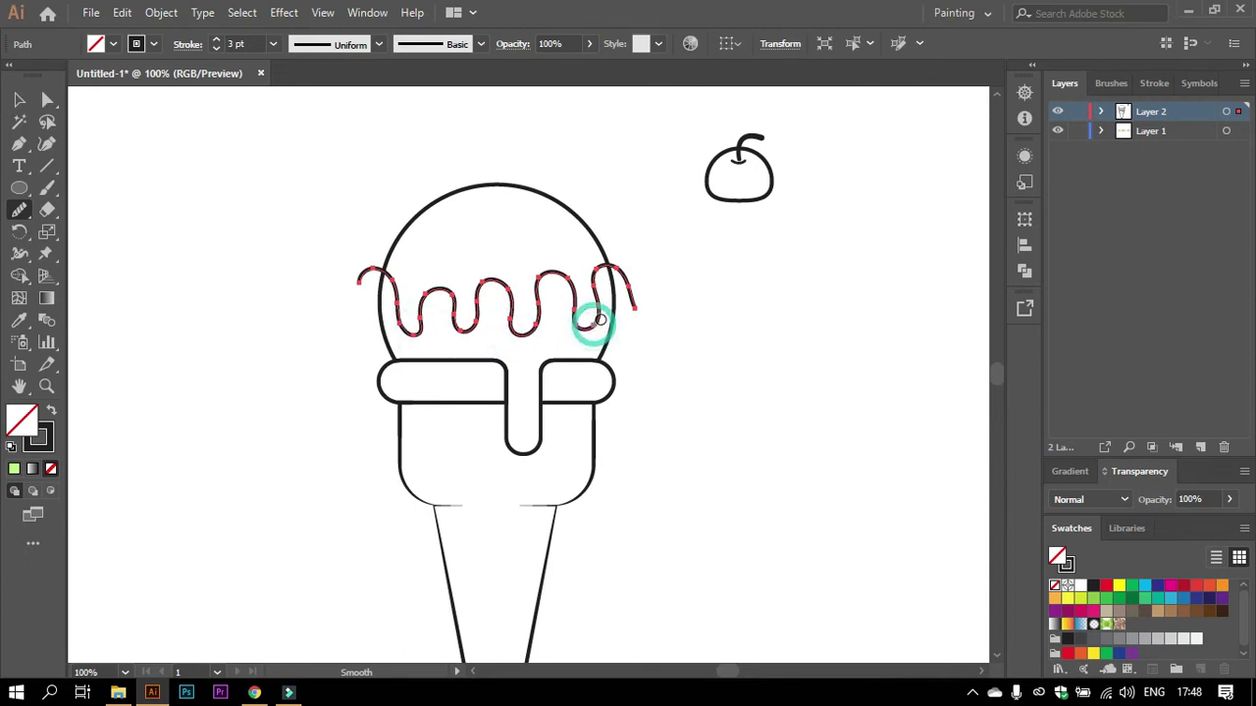
pyautogui.click(20, 100)
# Trim the wavy topping line's ends that overhang outside the scoop using Shape Builder.
pyautogui.moveTo(350, 164); pyautogui.dragTo(631, 325)
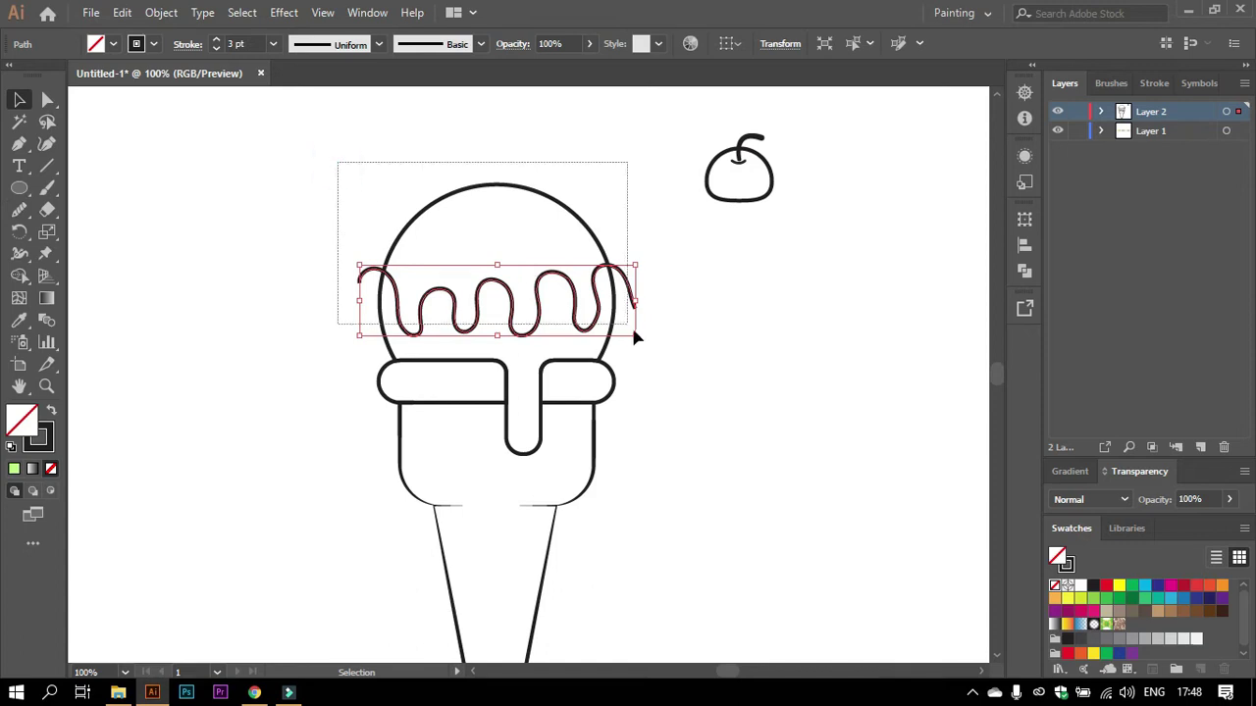
pyautogui.click(18, 277)
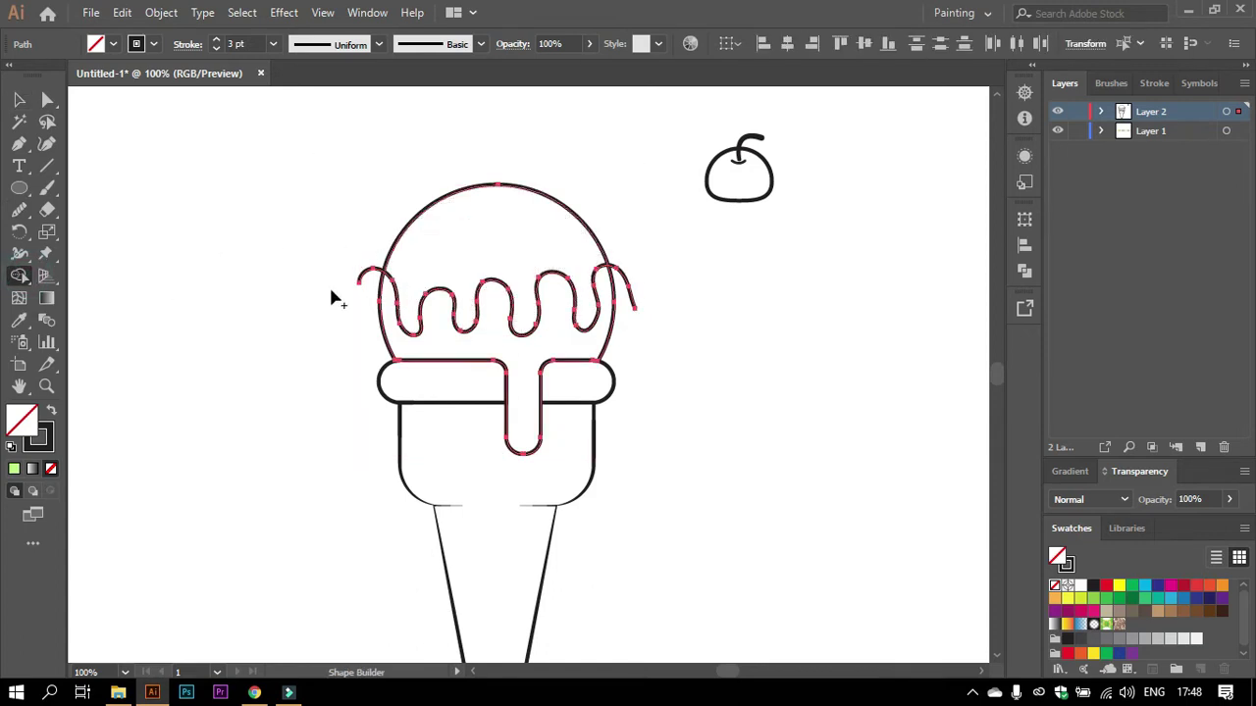
pyautogui.scroll(2, 649, 313)
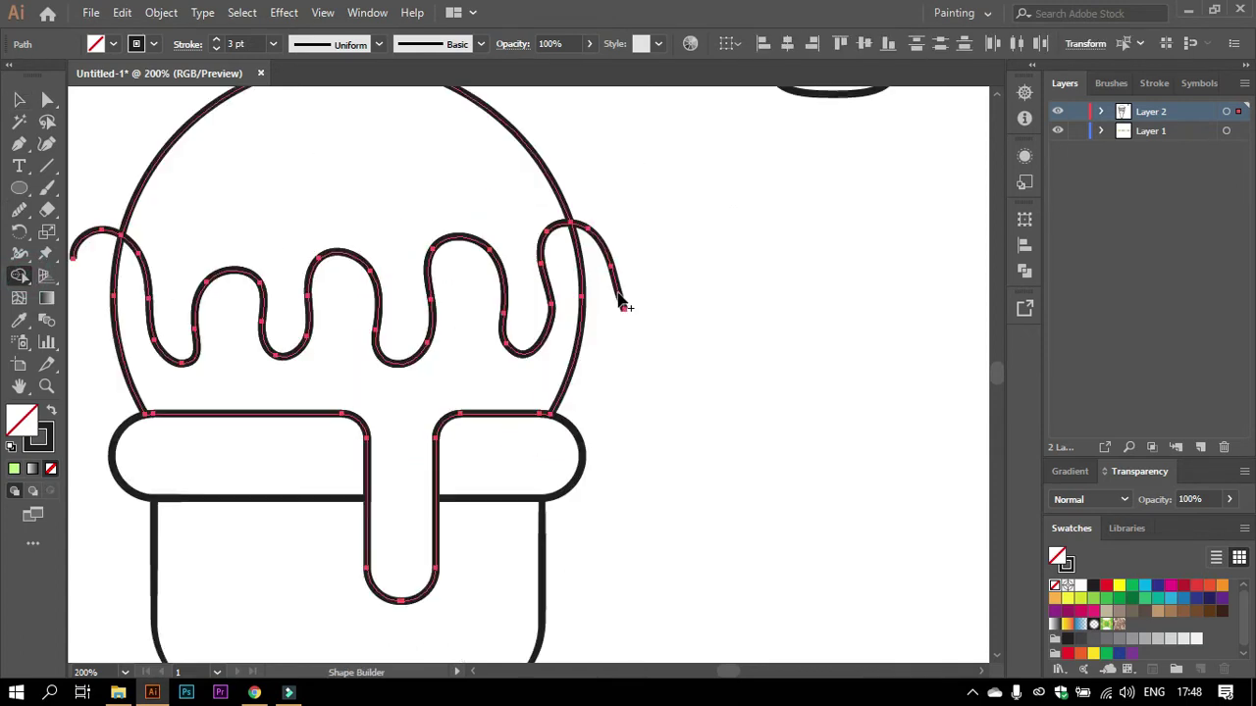
pyautogui.keyDown('alt'); pyautogui.click(87, 243); pyautogui.keyUp('alt')
pyautogui.press('v')
pyautogui.click(678, 338)
# Smooth the rightmost drip of the topping outline with the Smooth Tool.
pyautogui.scroll(-1, 682, 343)
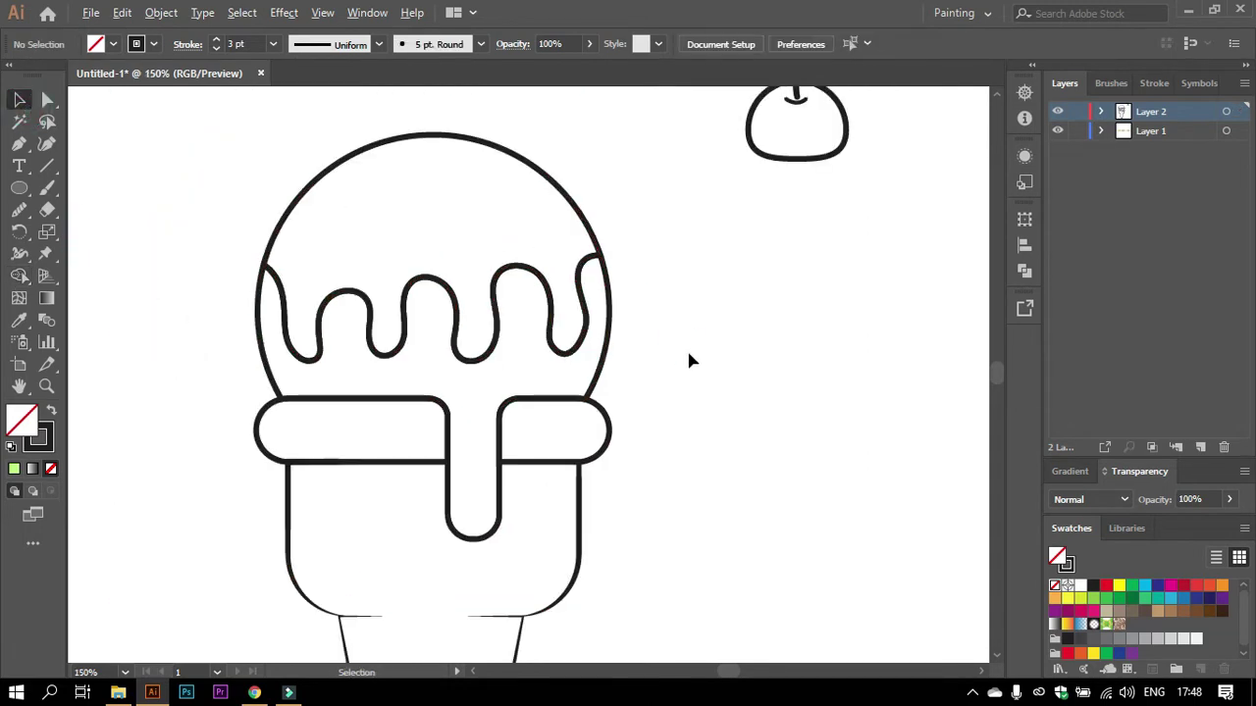
pyautogui.click(588, 323)
pyautogui.click(19, 209)
pyautogui.moveTo(585, 313); pyautogui.dragTo(596, 317)
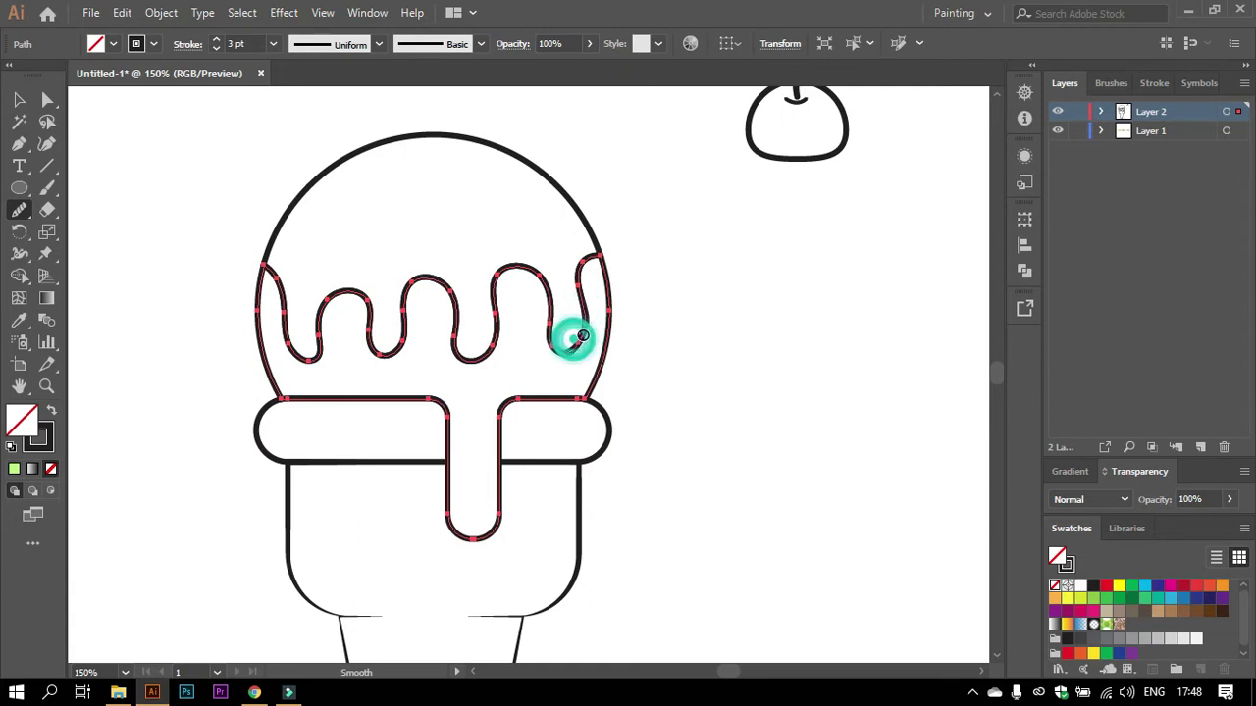
pyautogui.scroll(-1, 600, 319)
pyautogui.press('v')
pyautogui.click(667, 306)
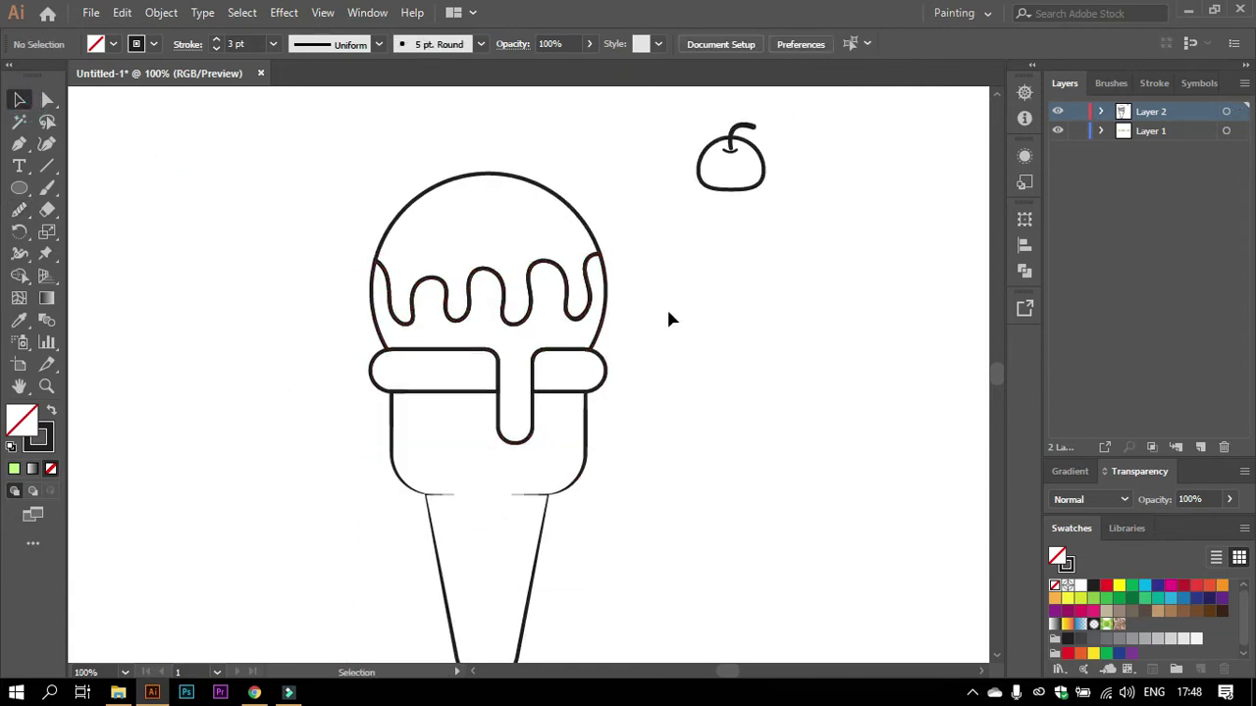
pyautogui.scroll(-1, 666, 306)
pyautogui.scroll(1, 648, 334)
# Give all the colour swatch rectangles a black outline.
pyautogui.scroll(-1, 677, 333)
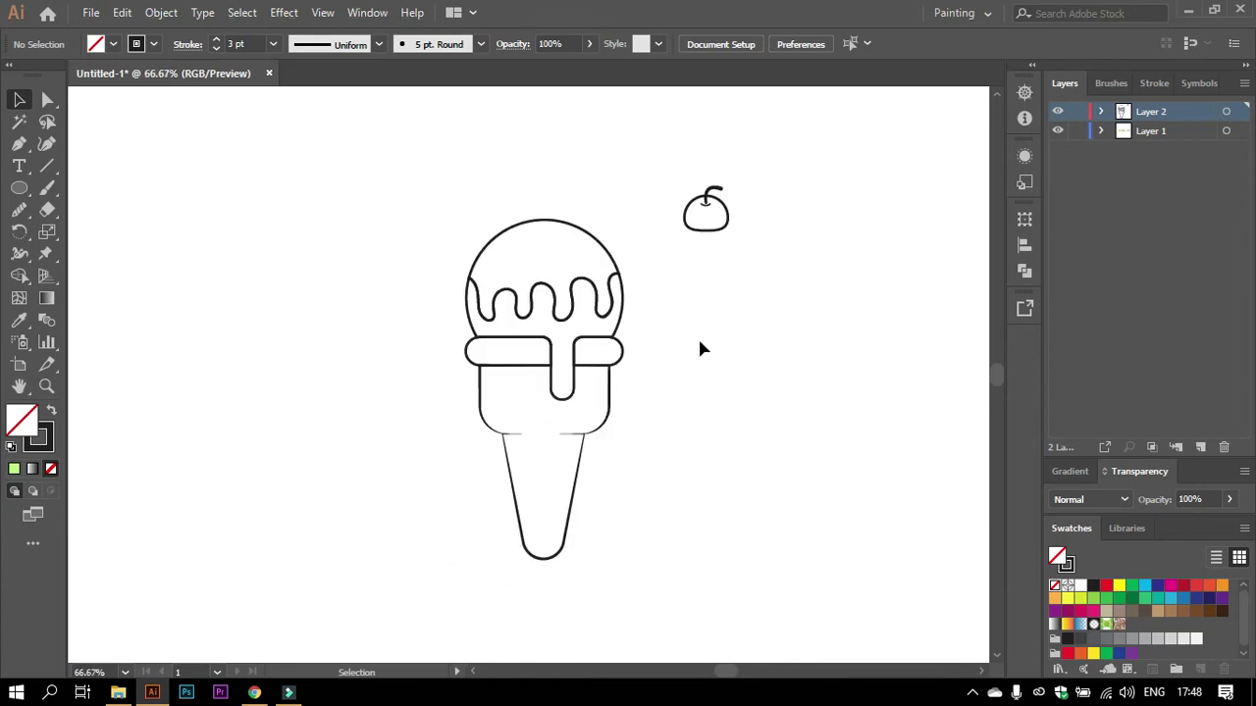
pyautogui.scroll(-1, 698, 335)
pyautogui.scroll(1, 750, 279)
pyautogui.scroll(-1, 780, 333)
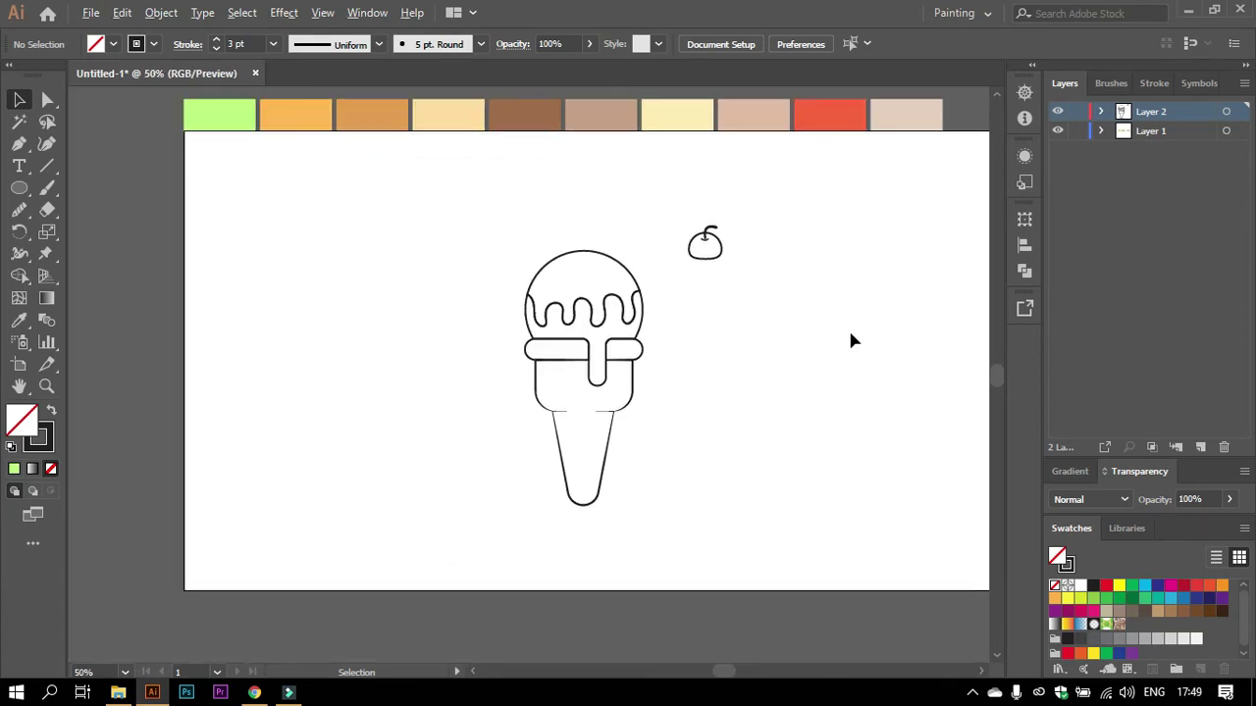
pyautogui.scroll(1, 728, 284)
pyautogui.scroll(1, 729, 289)
pyautogui.scroll(-1, 683, 286)
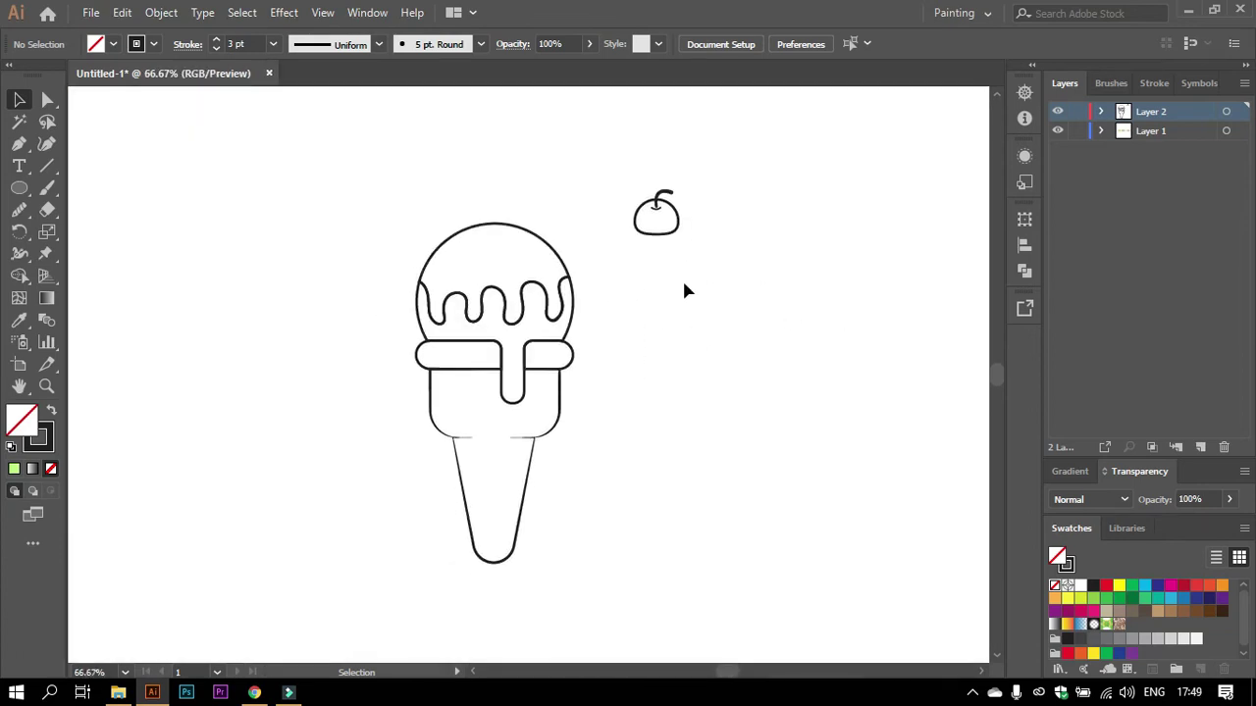
pyautogui.scroll(3, 681, 283)
pyautogui.scroll(-1, 681, 284)
pyautogui.moveTo(118, 126); pyautogui.dragTo(907, 160)
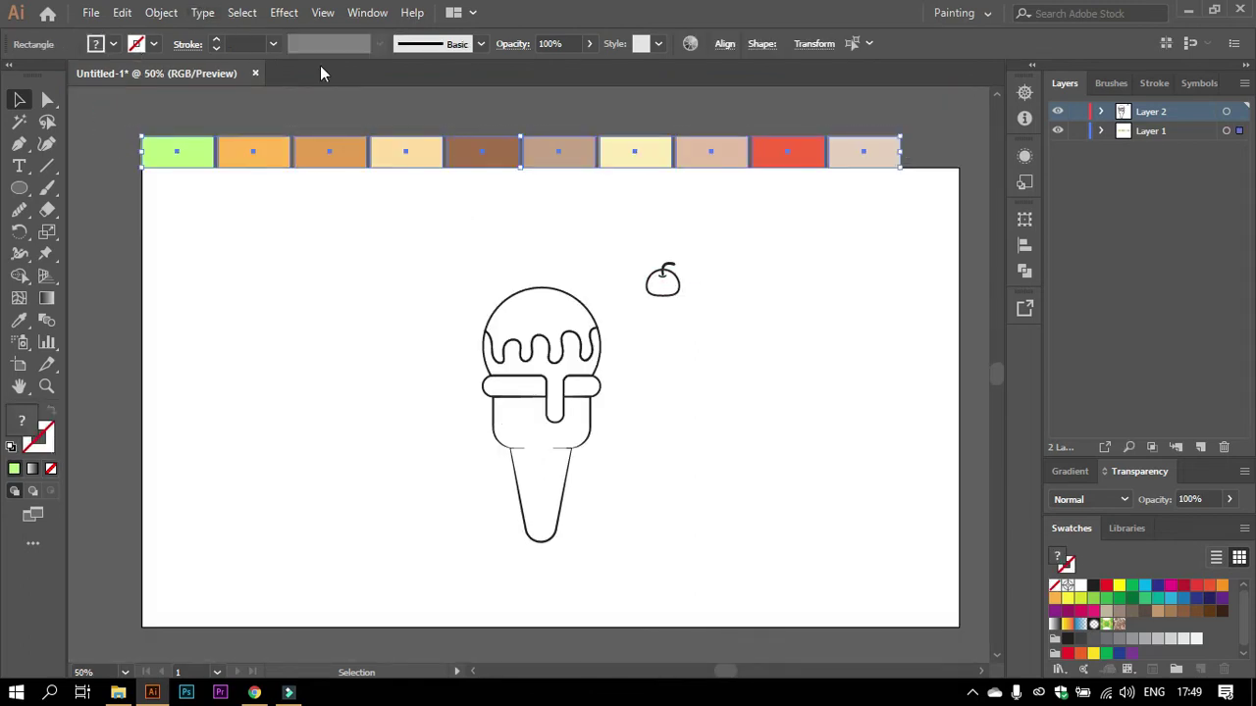
pyautogui.click(1093, 586)
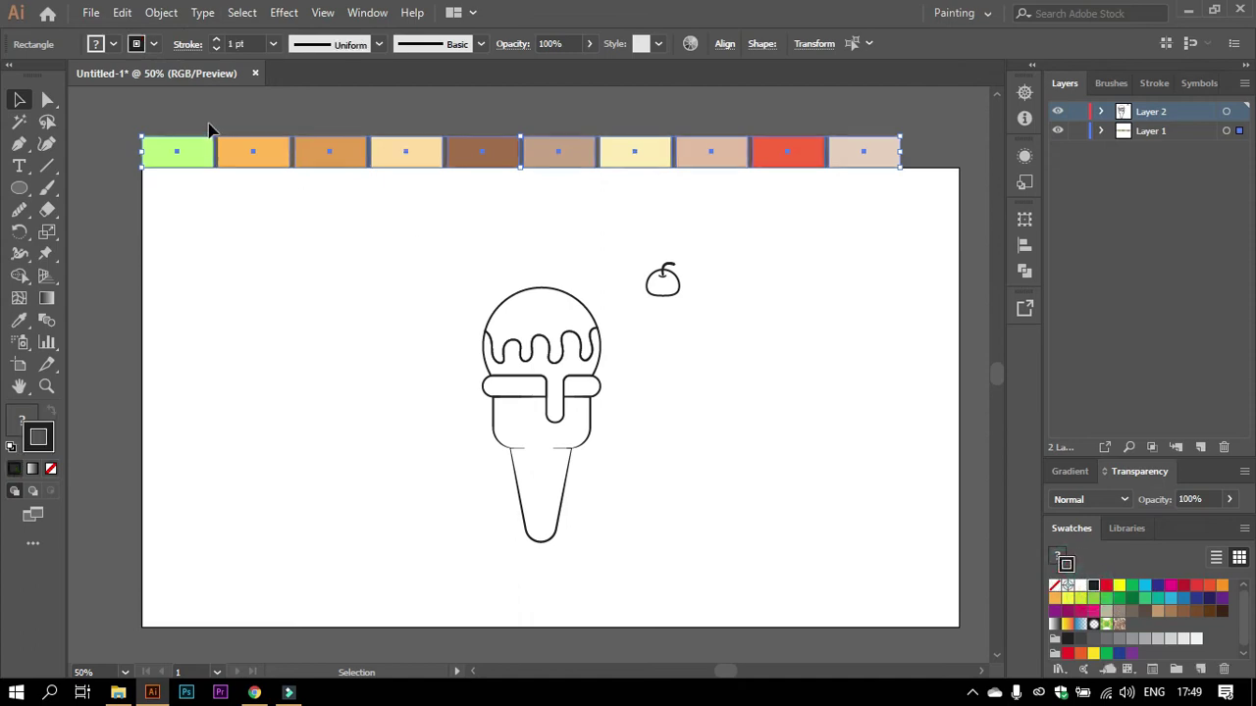
pyautogui.click(243, 240)
pyautogui.click(257, 147)
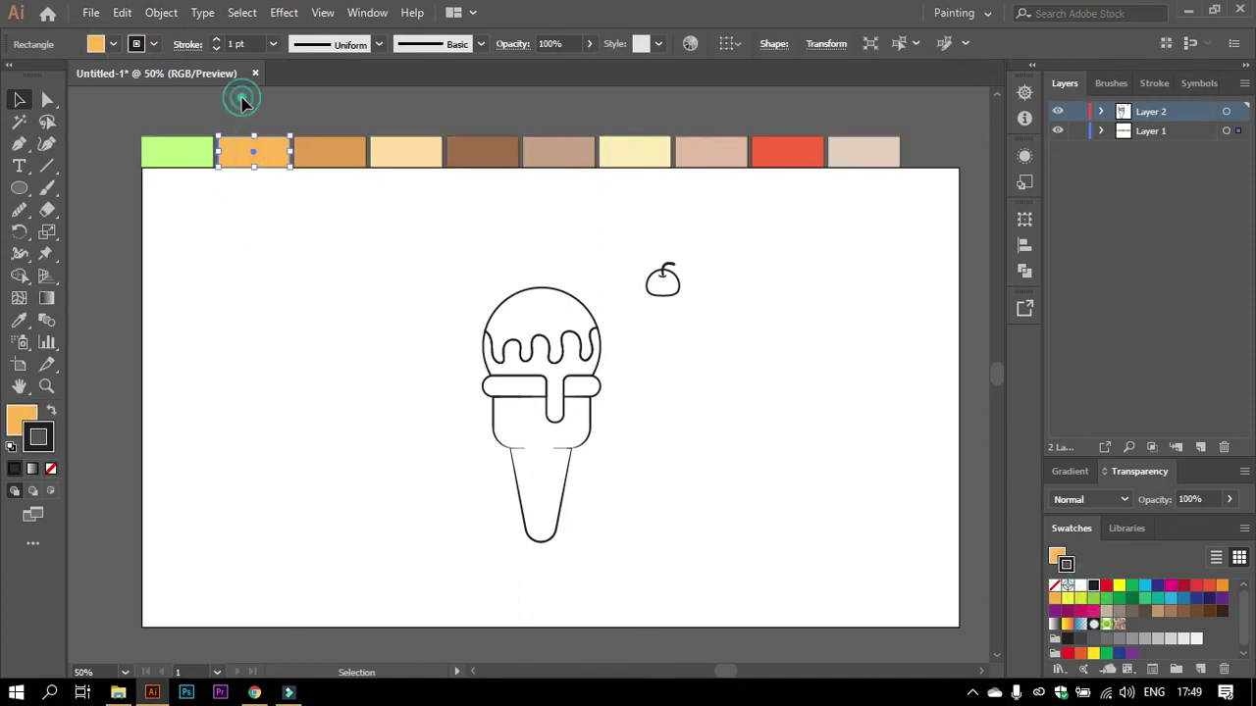
pyautogui.click(242, 101)
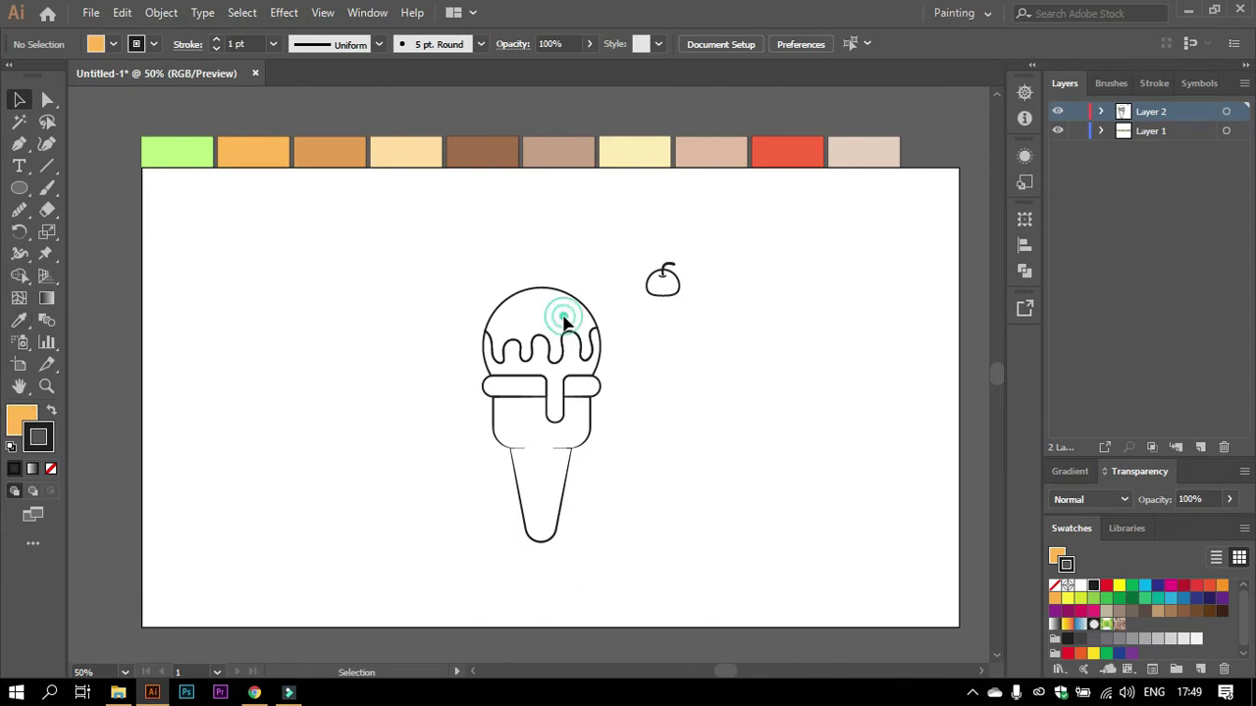
# Eyedrop the brown swatch into the scoop and the pale cream swatch into the drip.
pyautogui.click(541, 289)
pyautogui.click(19, 318)
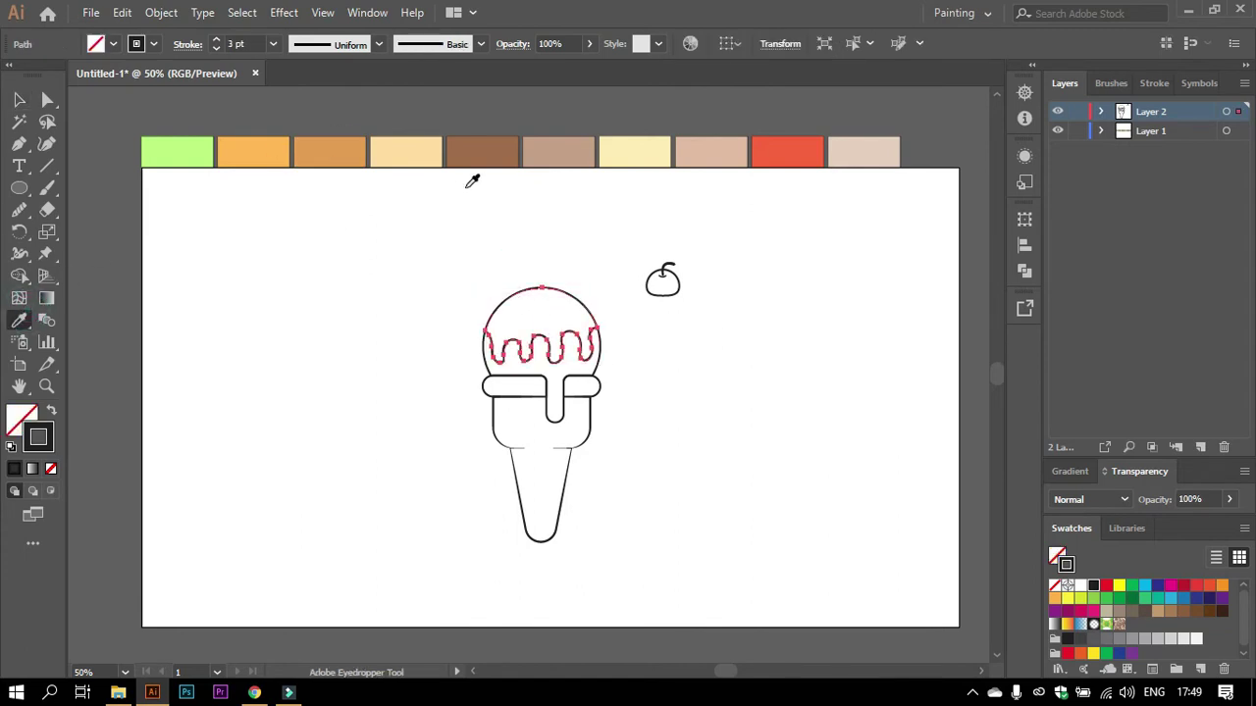
pyautogui.click(508, 152)
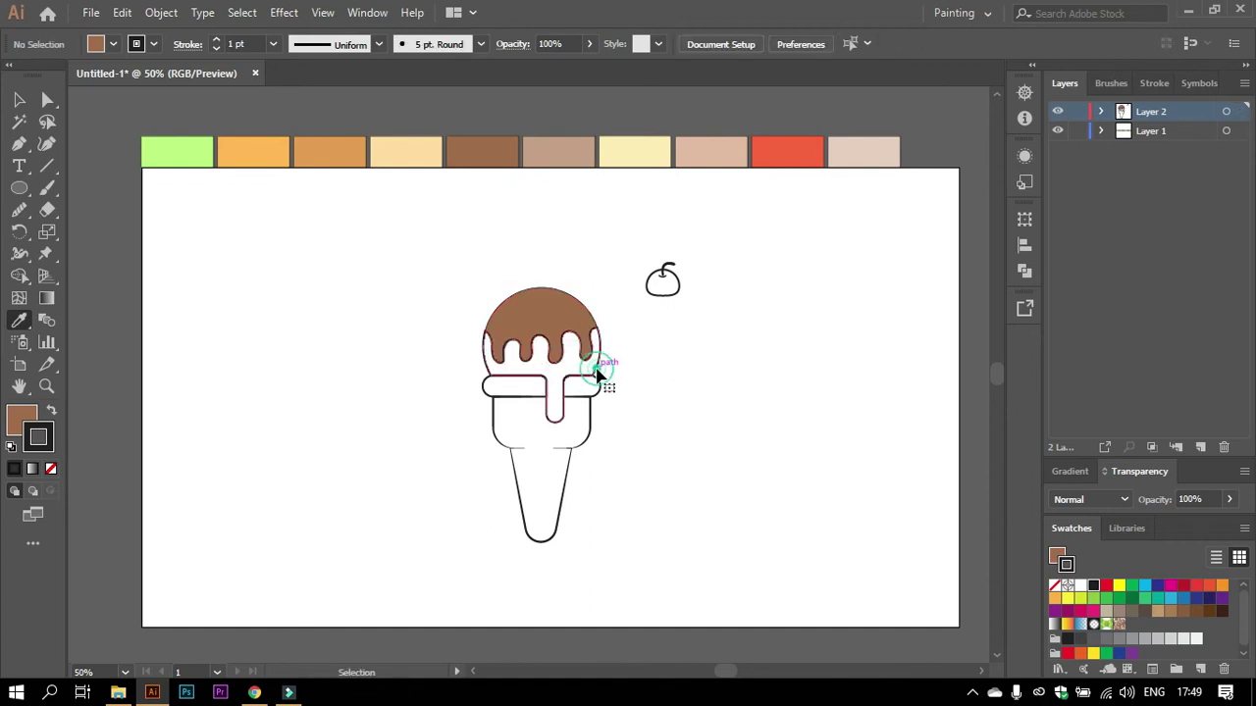
pyautogui.keyDown('ctrl'); pyautogui.click(595, 373); pyautogui.keyUp('ctrl')
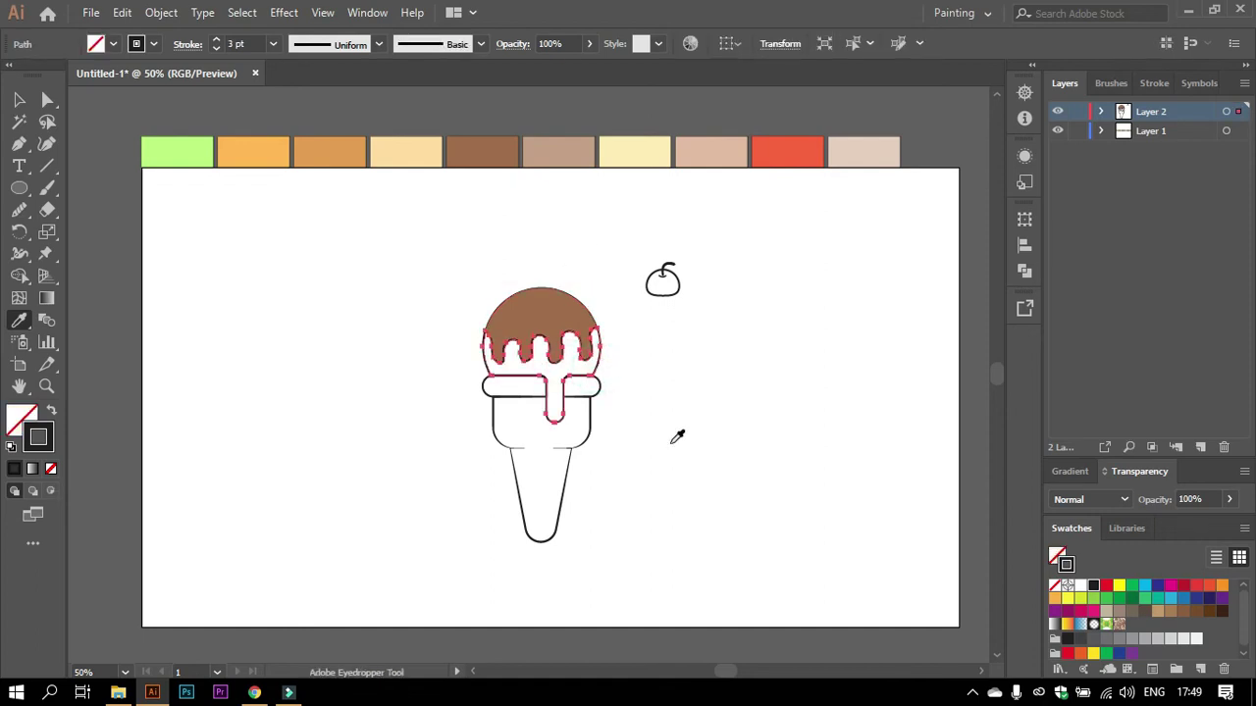
pyautogui.click(653, 158)
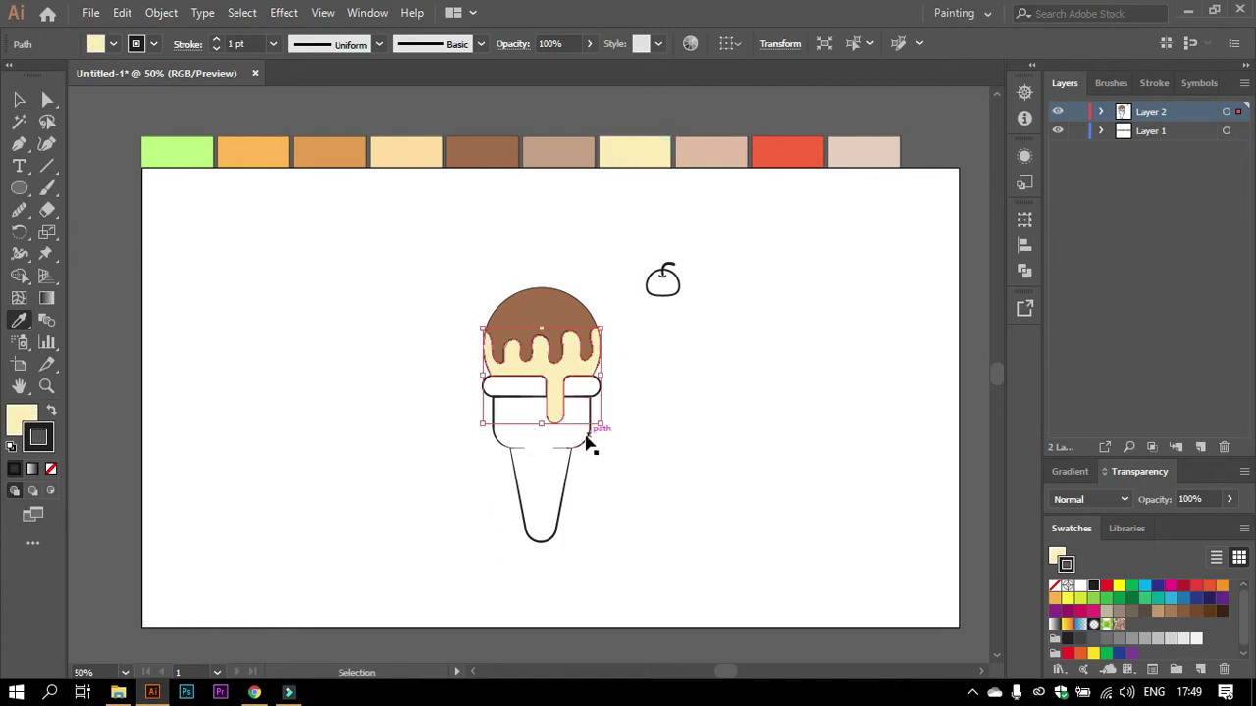
pyautogui.keyDown('ctrl'); pyautogui.click(588, 429); pyautogui.keyUp('ctrl')
pyautogui.click(19, 99)
pyautogui.click(309, 280)
# Set the cream scoop-and-drip shape's stroke to 3 pt.
pyautogui.scroll(-1, 595, 385)
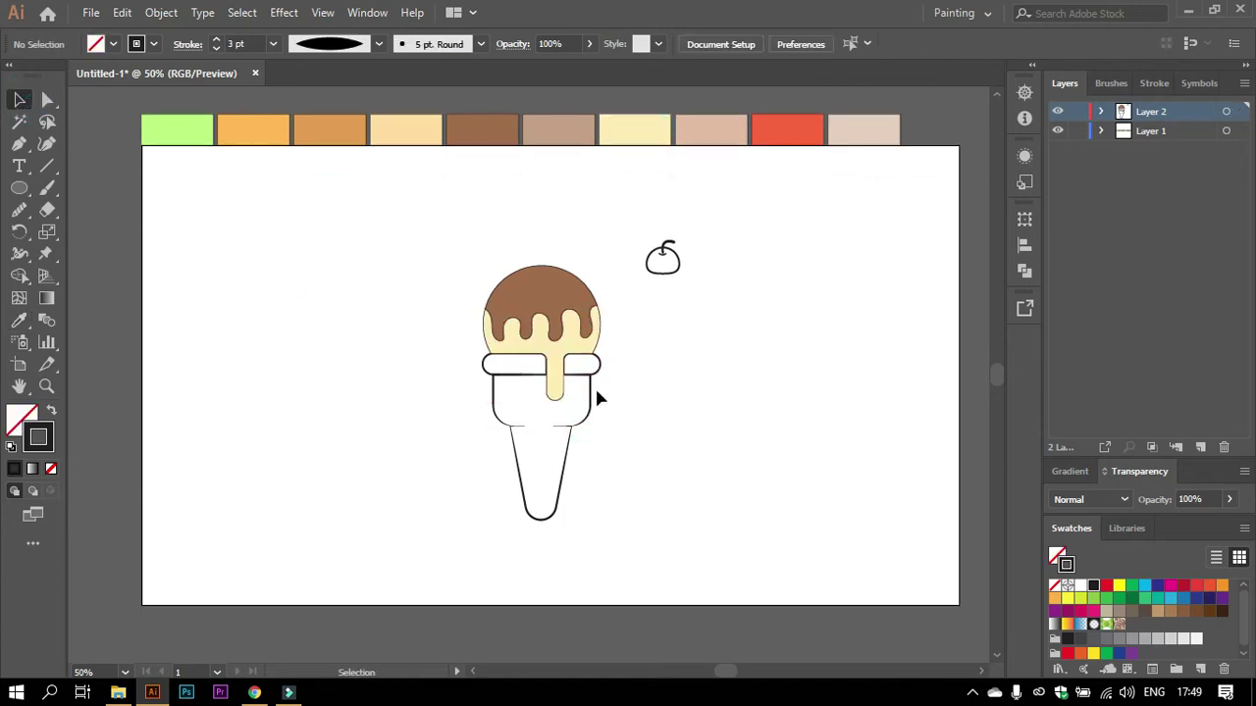
pyautogui.scroll(1, 606, 371)
pyautogui.scroll(1, 605, 372)
pyautogui.scroll(-2, 607, 379)
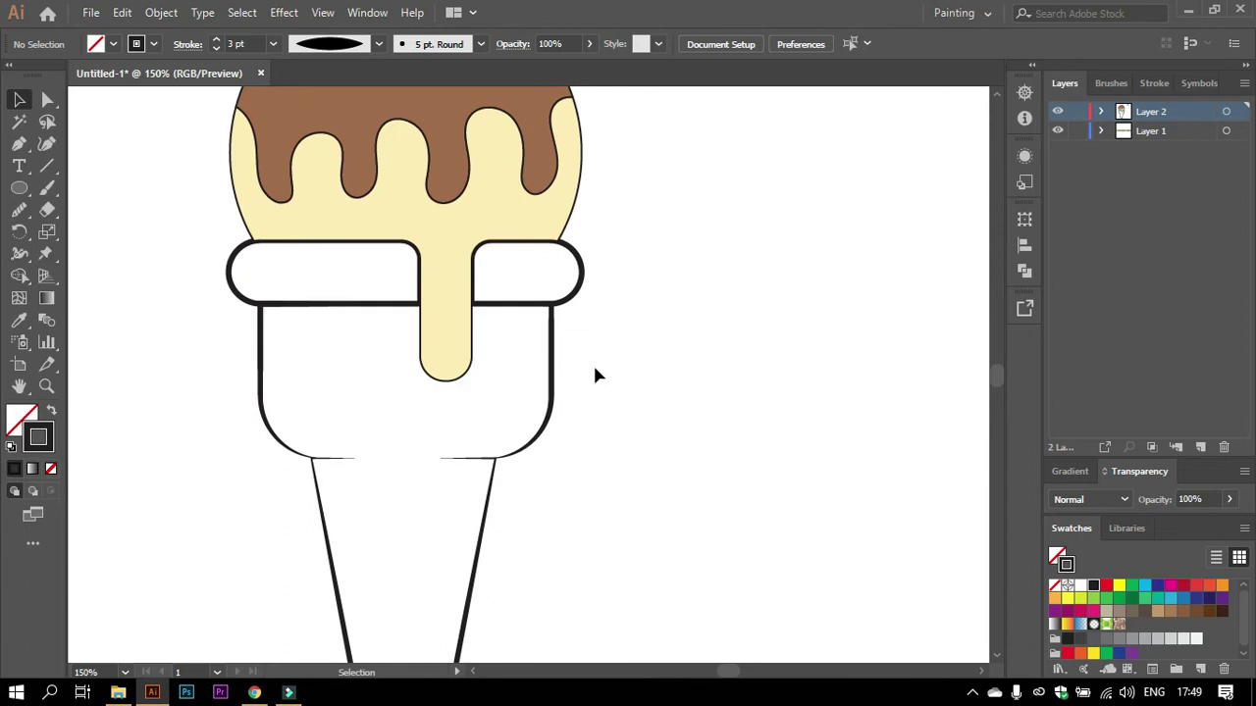
pyautogui.click(469, 362)
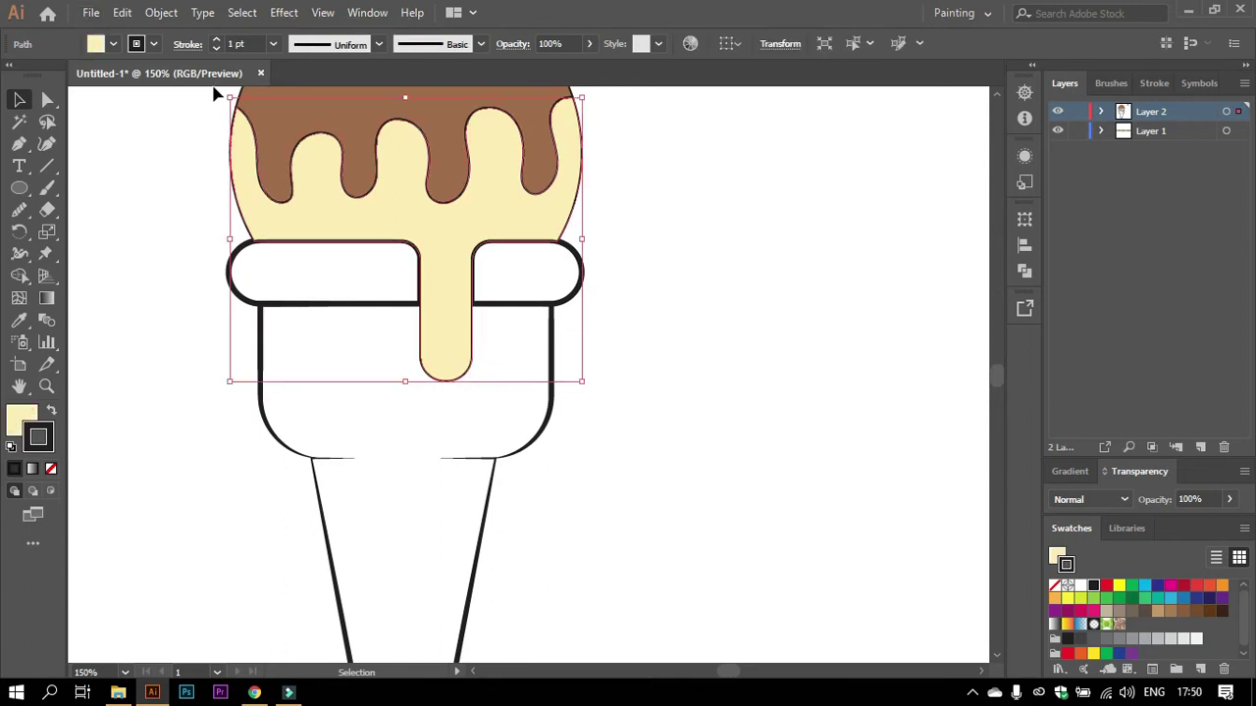
pyautogui.click(272, 45)
pyautogui.click(304, 188)
pyautogui.click(647, 312)
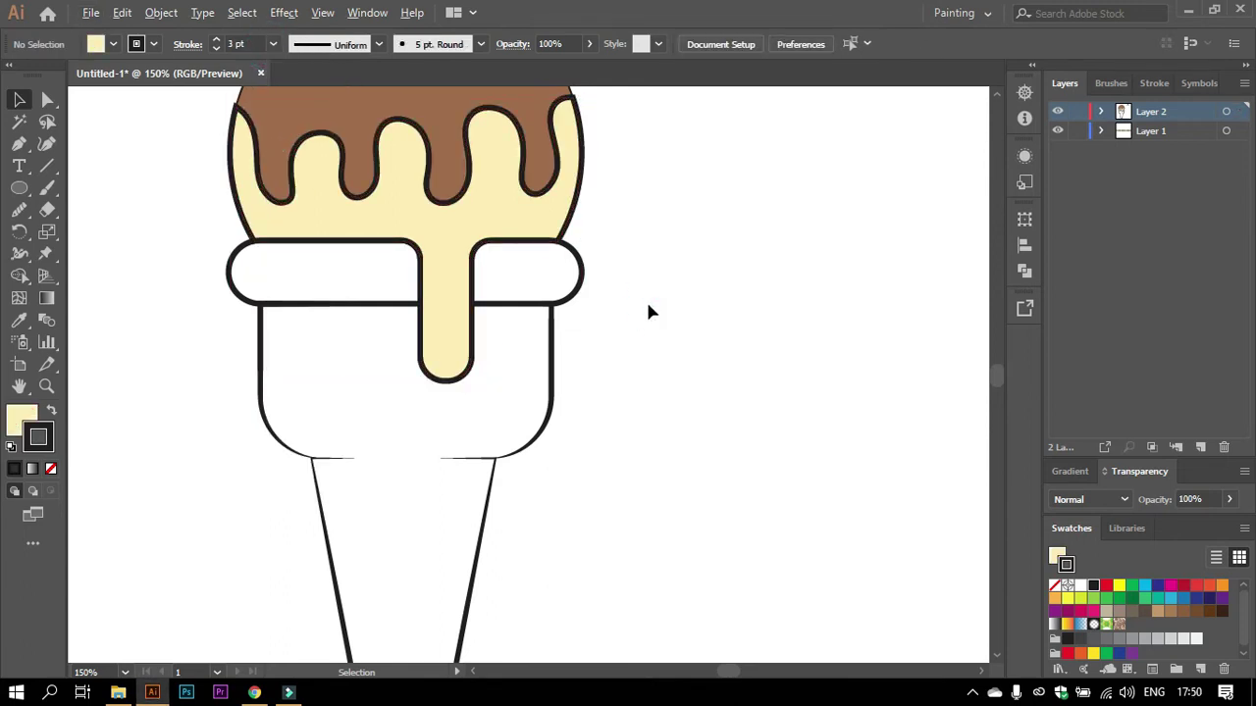
# Join the cone path's open ends, undoing an accidental move and a trial merge.
pyautogui.scroll(-1, 647, 312)
pyautogui.moveTo(410, 314)
pyautogui.mouseDown()
pyautogui.moveTo(548, 414)
pyautogui.moveTo(586, 390)
pyautogui.moveTo(355, 381)
pyautogui.mouseUp()
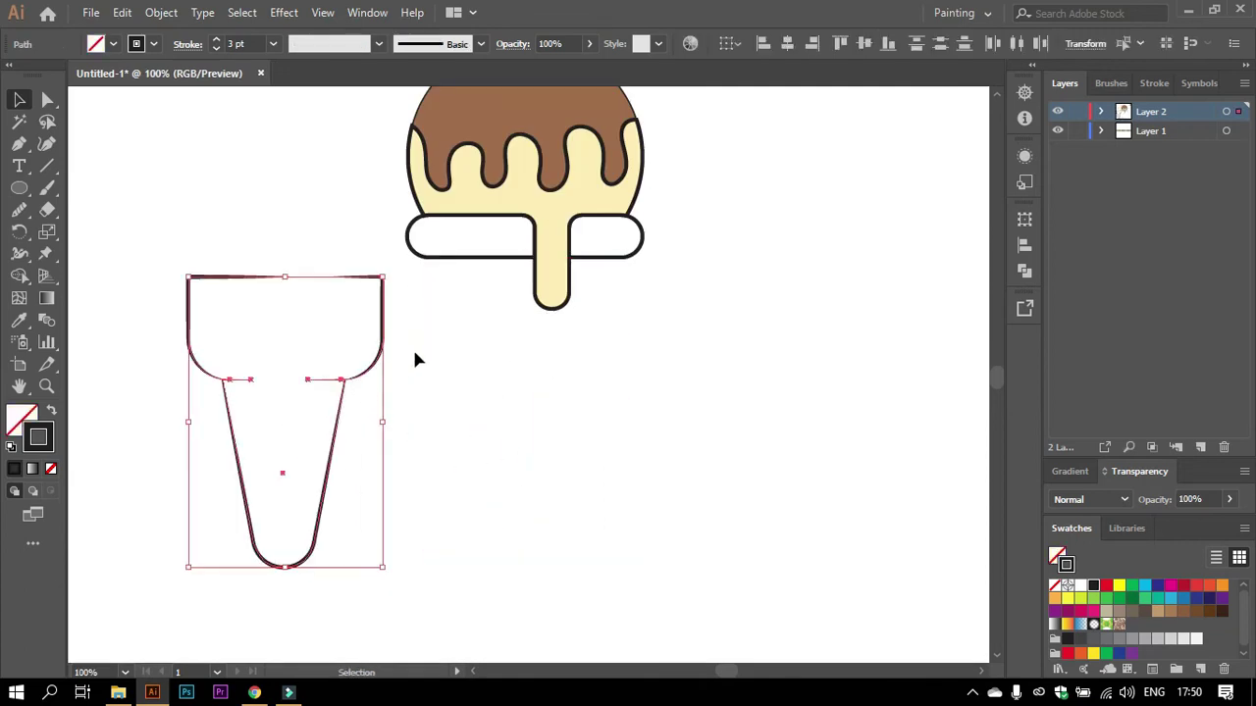
pyautogui.press('a')
pyautogui.hotkey('ctrl', 'z')
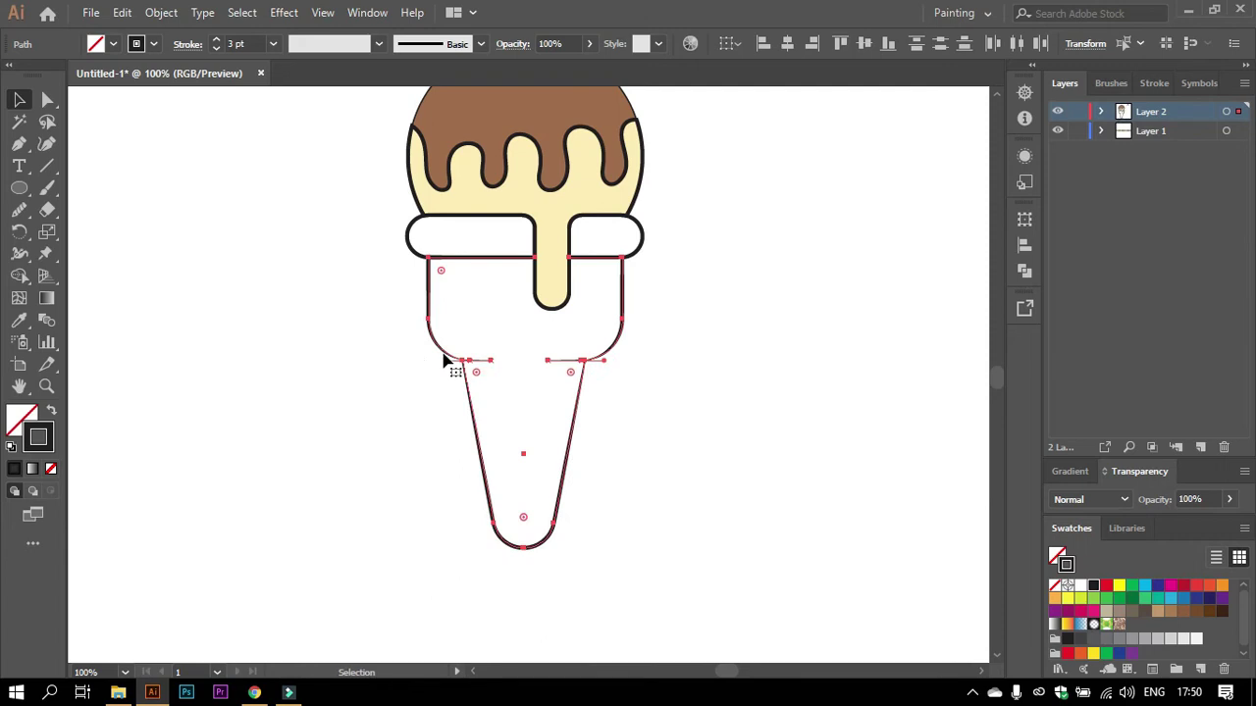
pyautogui.press('v')
pyautogui.click(393, 229)
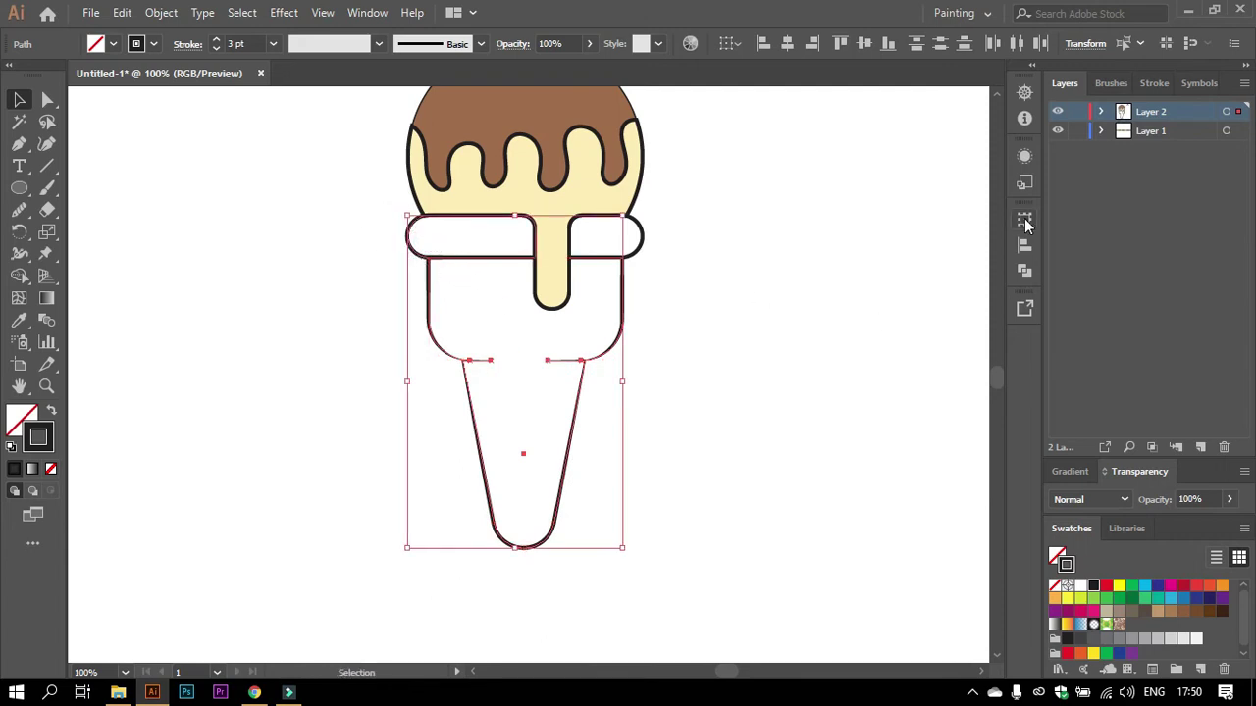
pyautogui.click(1024, 271)
pyautogui.click(809, 260)
pyautogui.hotkey('ctrl', 'z')
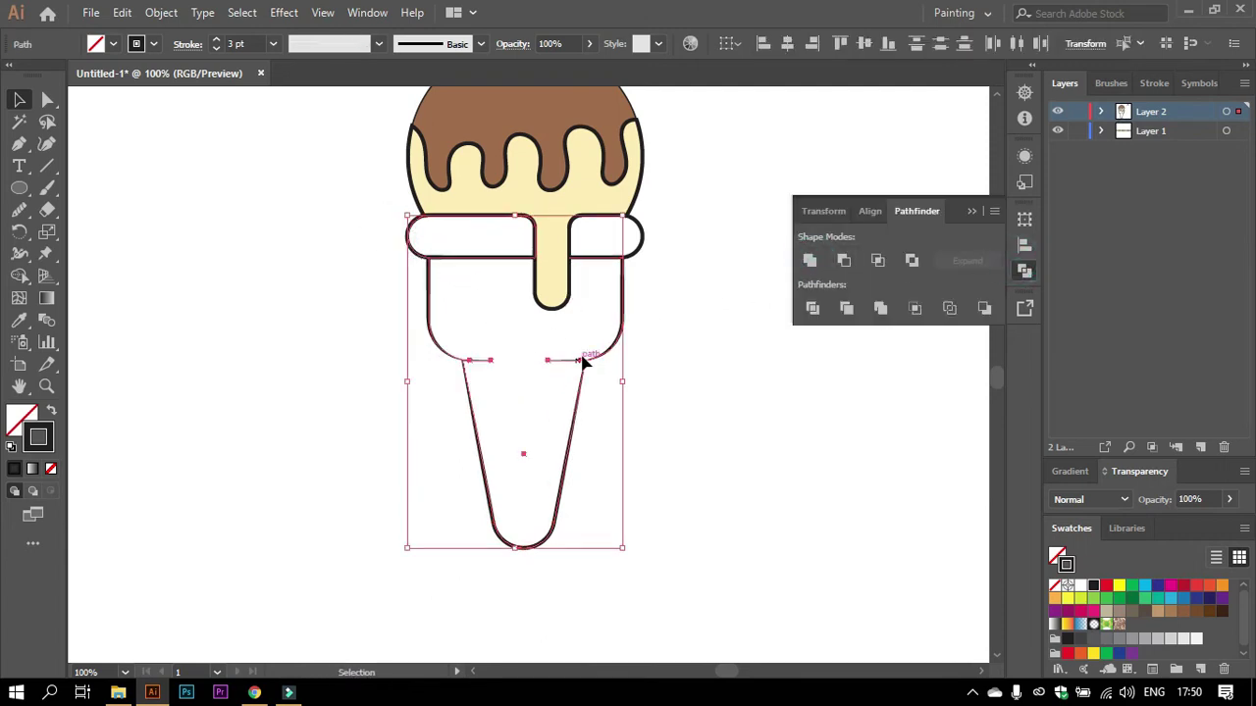
pyautogui.rightClick(589, 363)
pyautogui.click(650, 133)
pyautogui.click(655, 273)
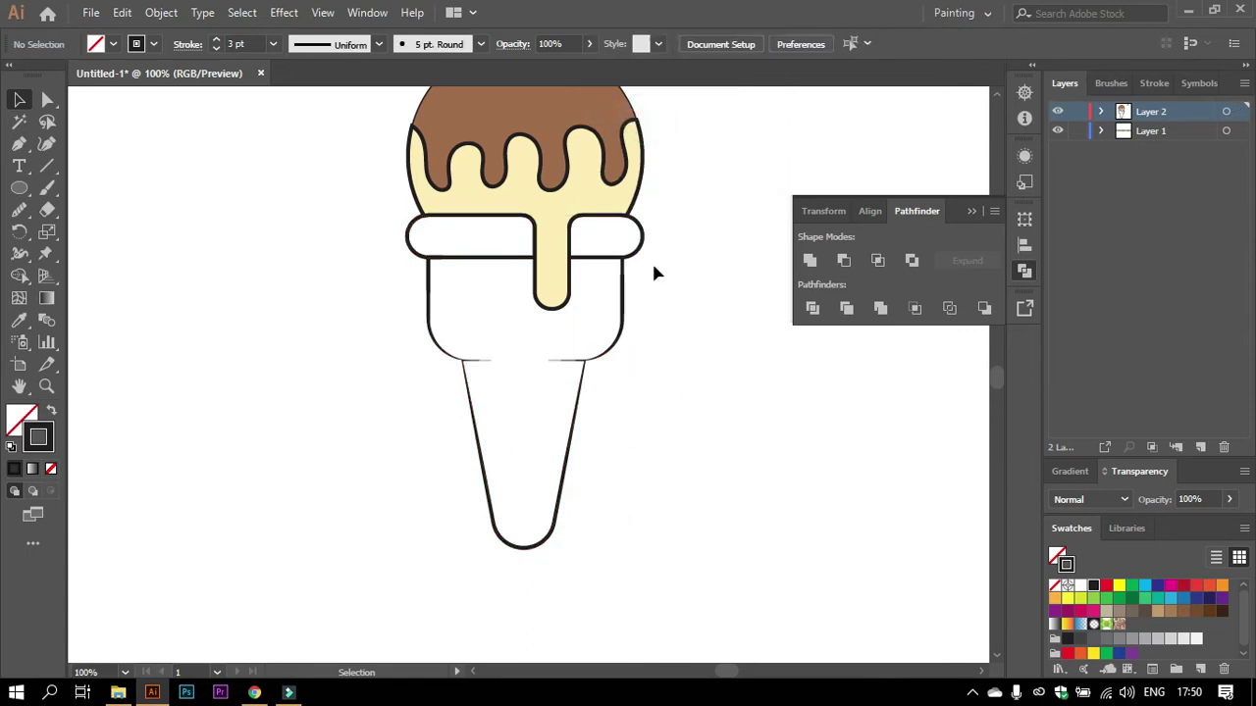
# Group the two rim bars, the cup and the cone together.
pyautogui.scroll(1, 656, 273)
pyautogui.click(642, 280)
pyautogui.keyDown('shift'); pyautogui.click(481, 306); pyautogui.keyUp('shift')
pyautogui.click(688, 277)
pyautogui.moveTo(384, 272); pyautogui.dragTo(422, 294)
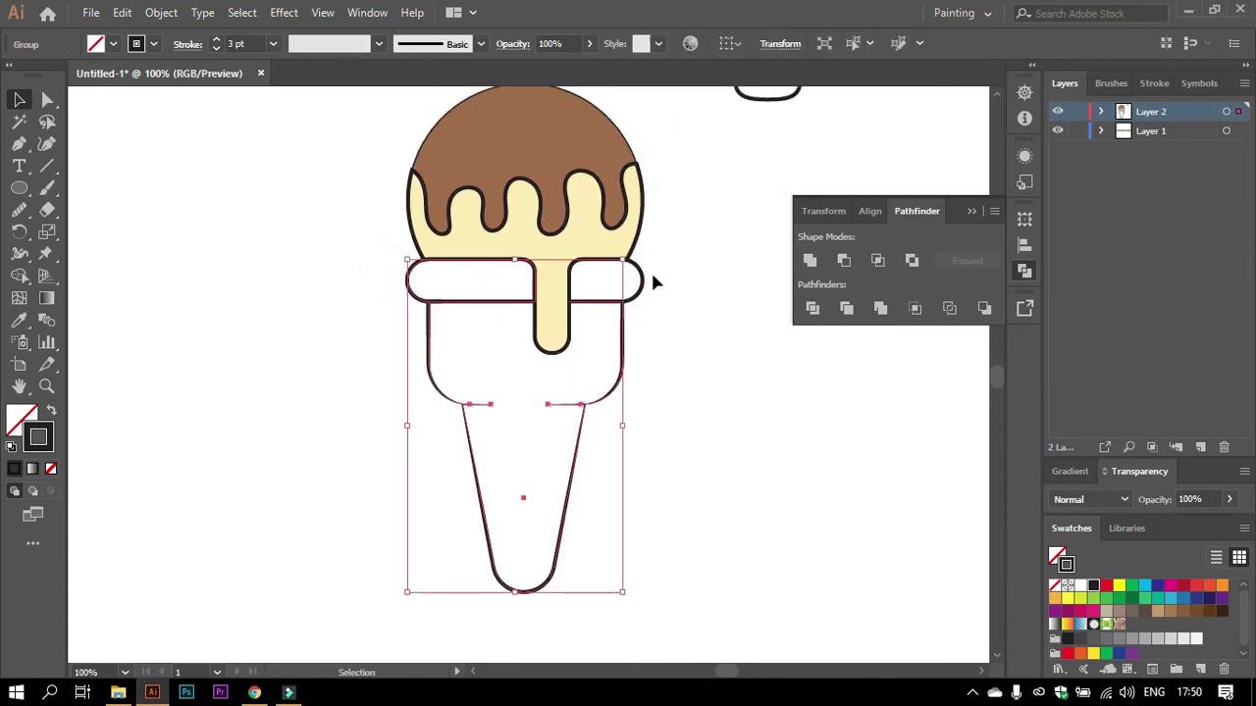
pyautogui.keyDown('shift'); pyautogui.click(638, 281); pyautogui.keyUp('shift')
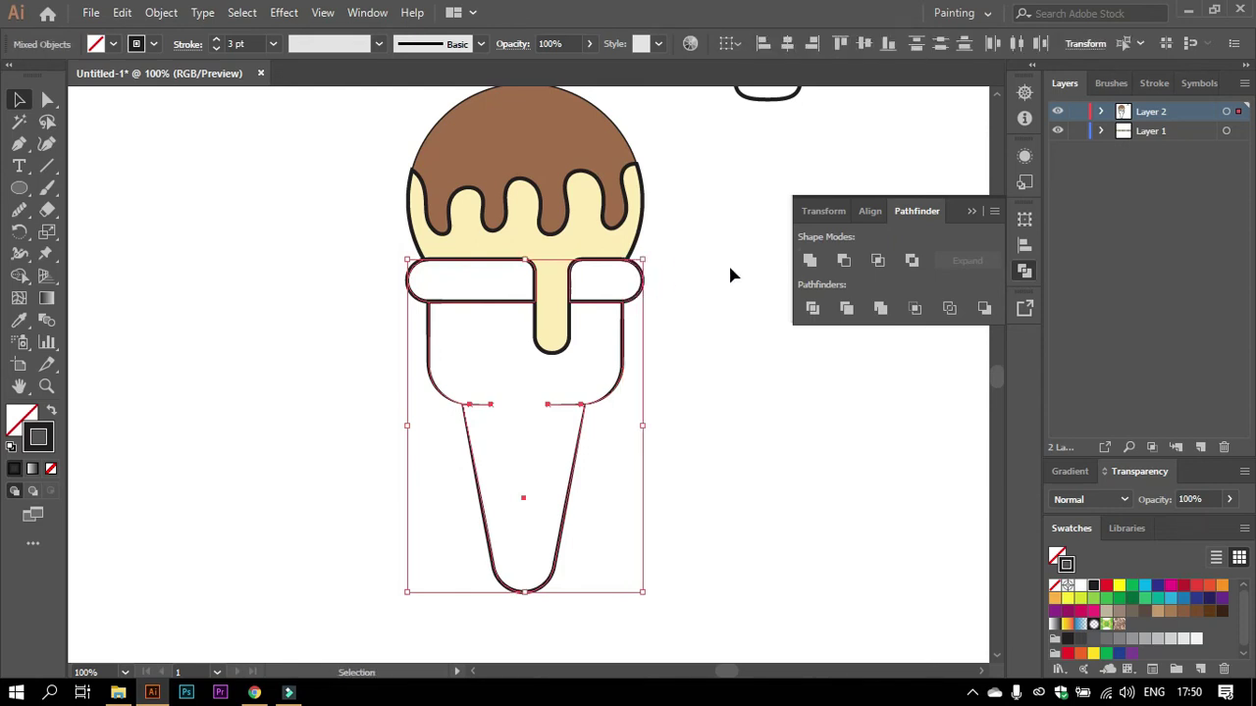
pyautogui.rightClick(644, 301)
pyautogui.click(681, 412)
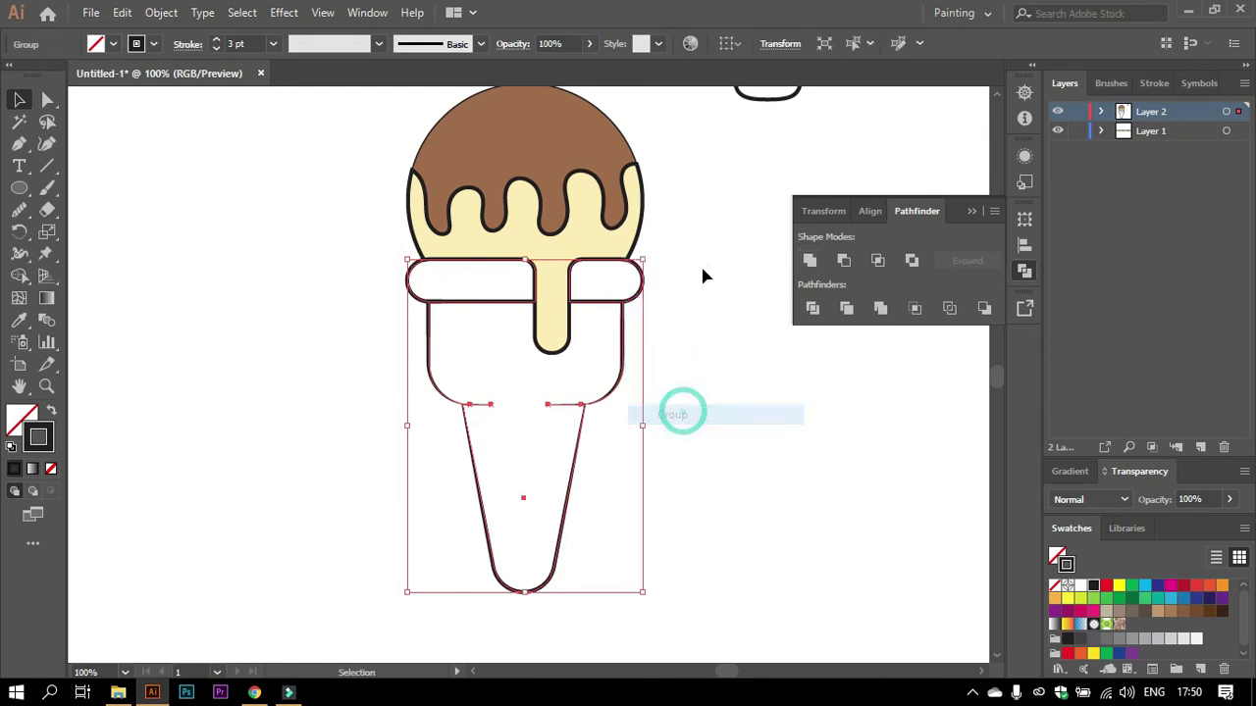
pyautogui.click(635, 302)
# Nudge the grouped cone pieces down slightly, then revert the move.
pyautogui.moveTo(639, 300); pyautogui.dragTo(689, 334)
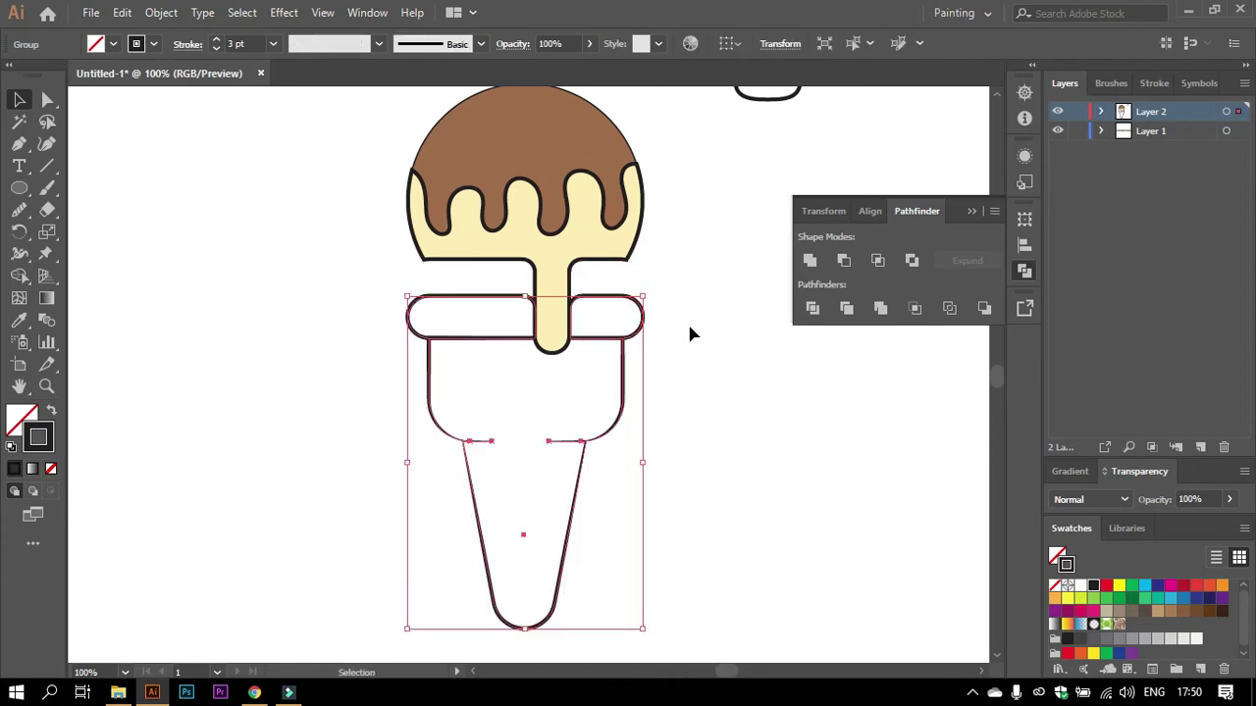
pyautogui.hotkey('ctrl', 'z')
pyautogui.click(678, 308)
pyautogui.scroll(2, 662, 305)
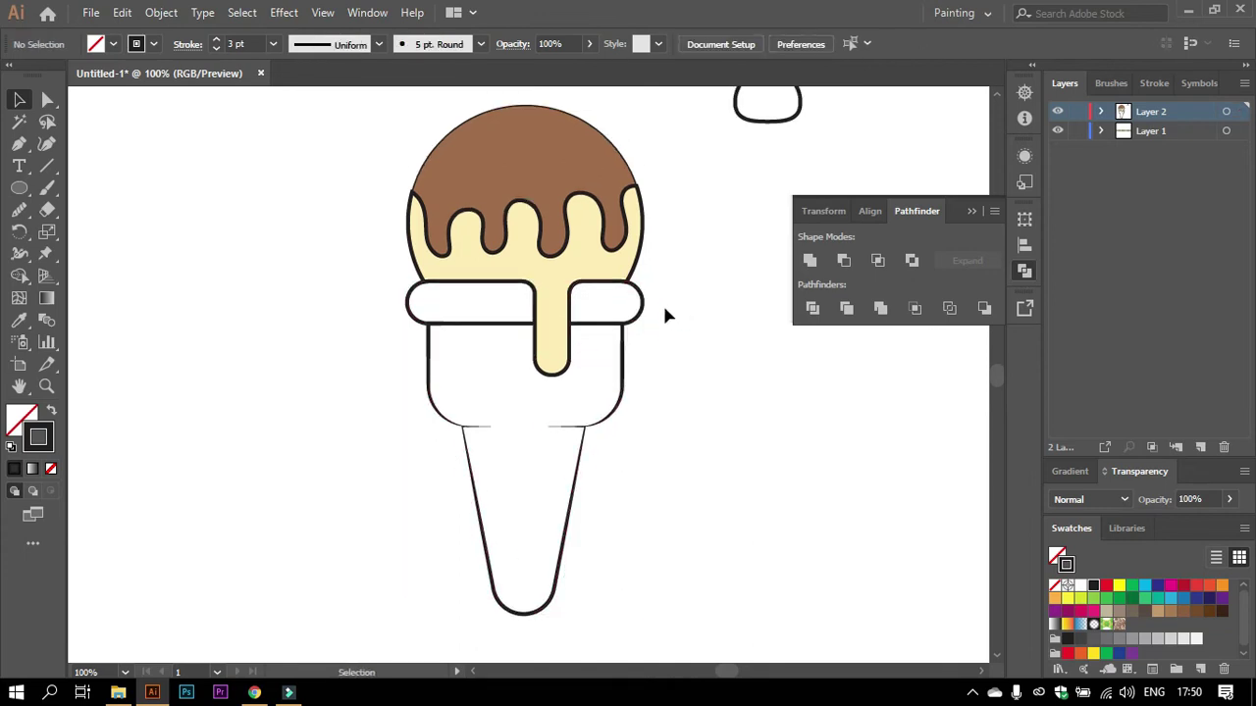
pyautogui.scroll(-1, 662, 316)
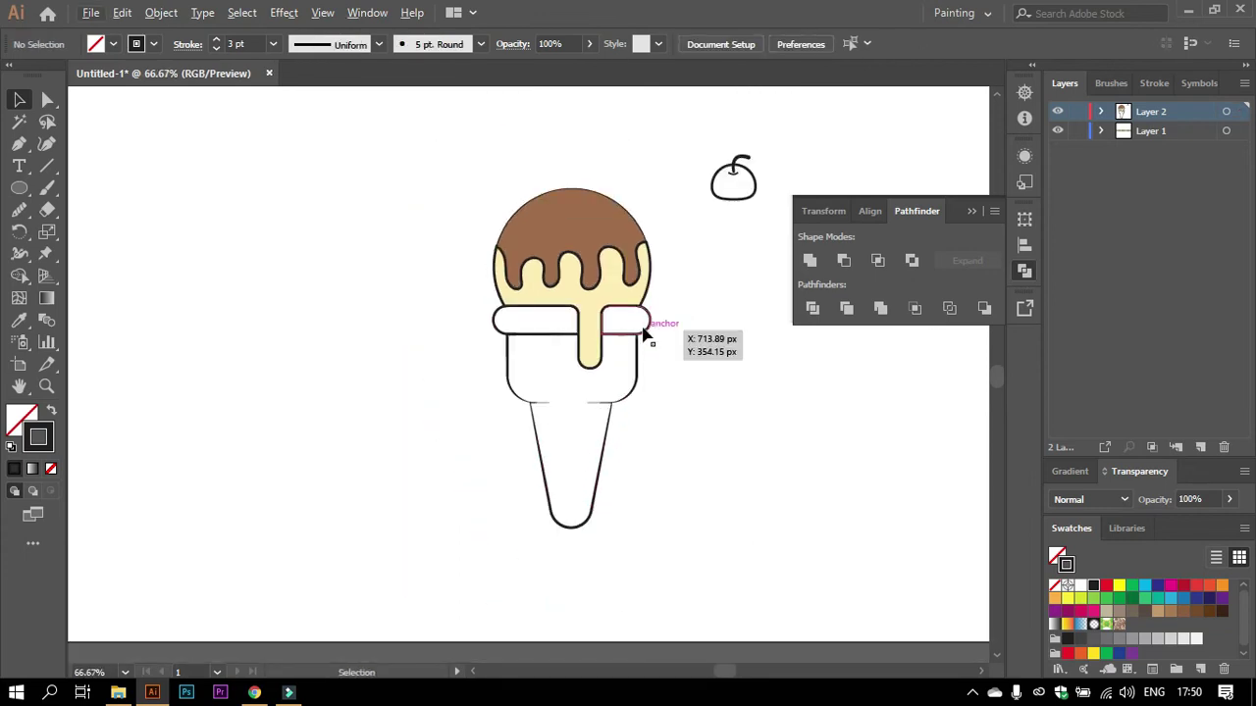
# Try filling the cone group with the orange swatch, then undo it.
pyautogui.click(646, 336)
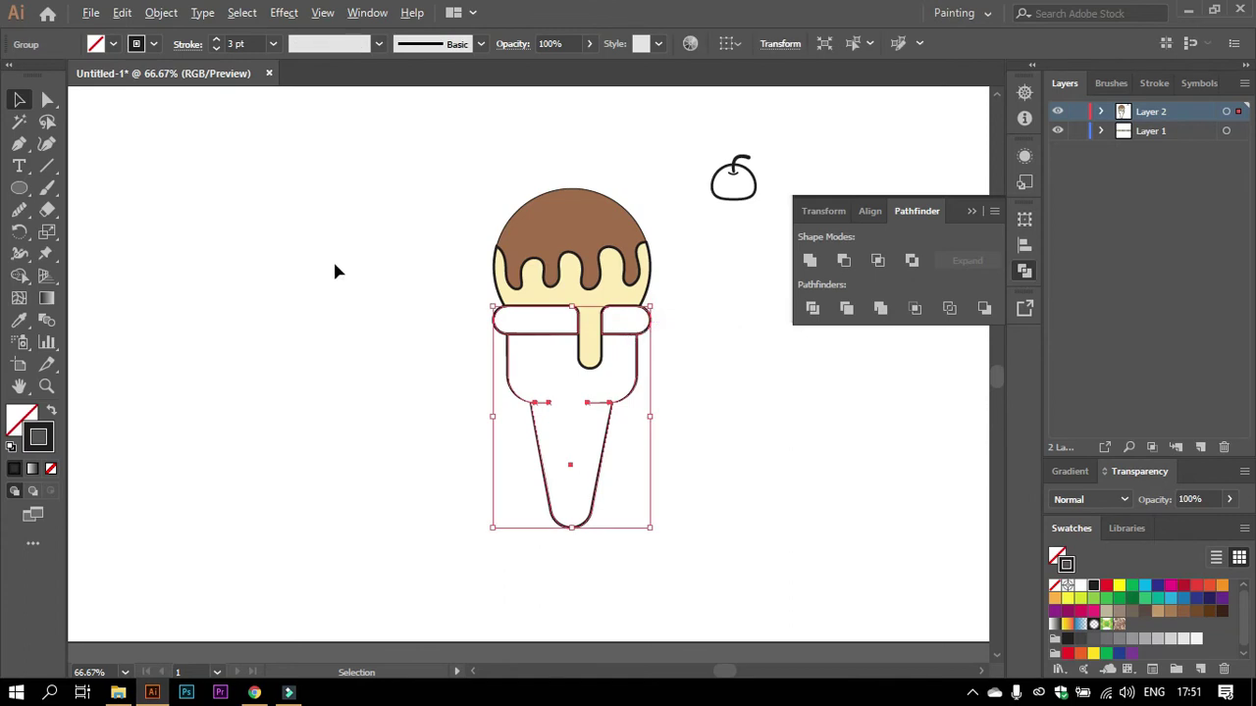
pyautogui.scroll(-2, 332, 259)
pyautogui.click(19, 318)
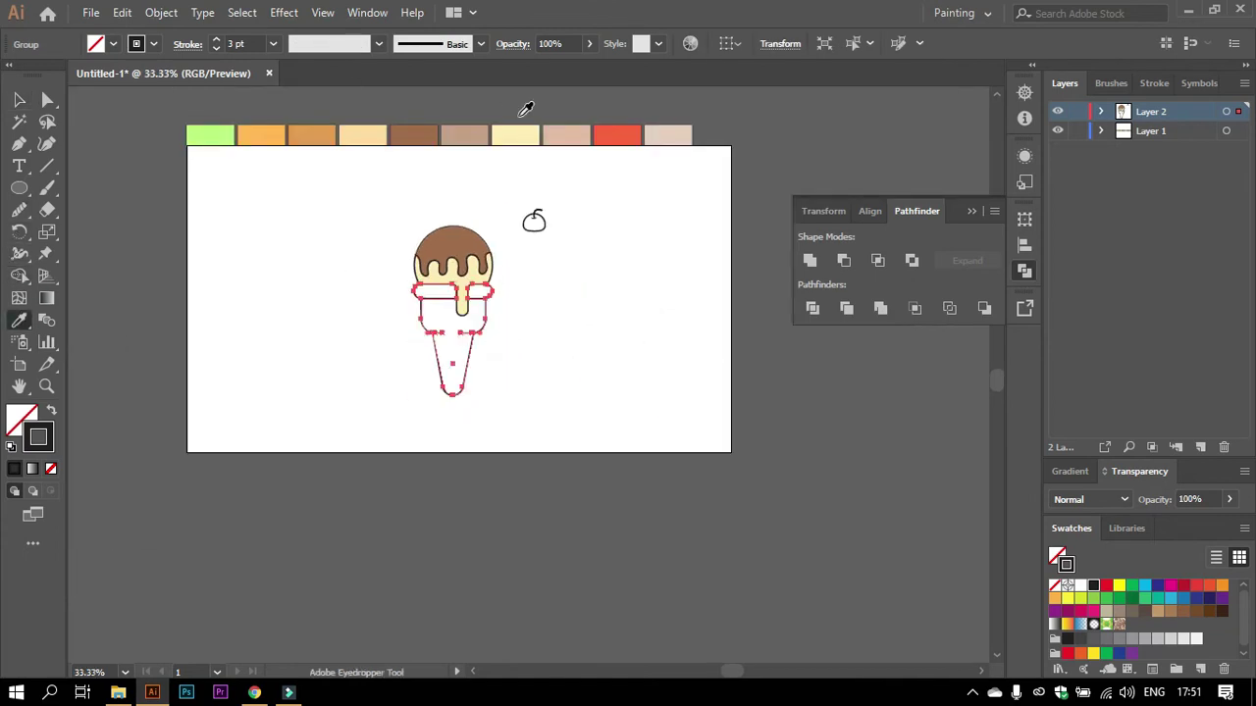
pyautogui.click(273, 135)
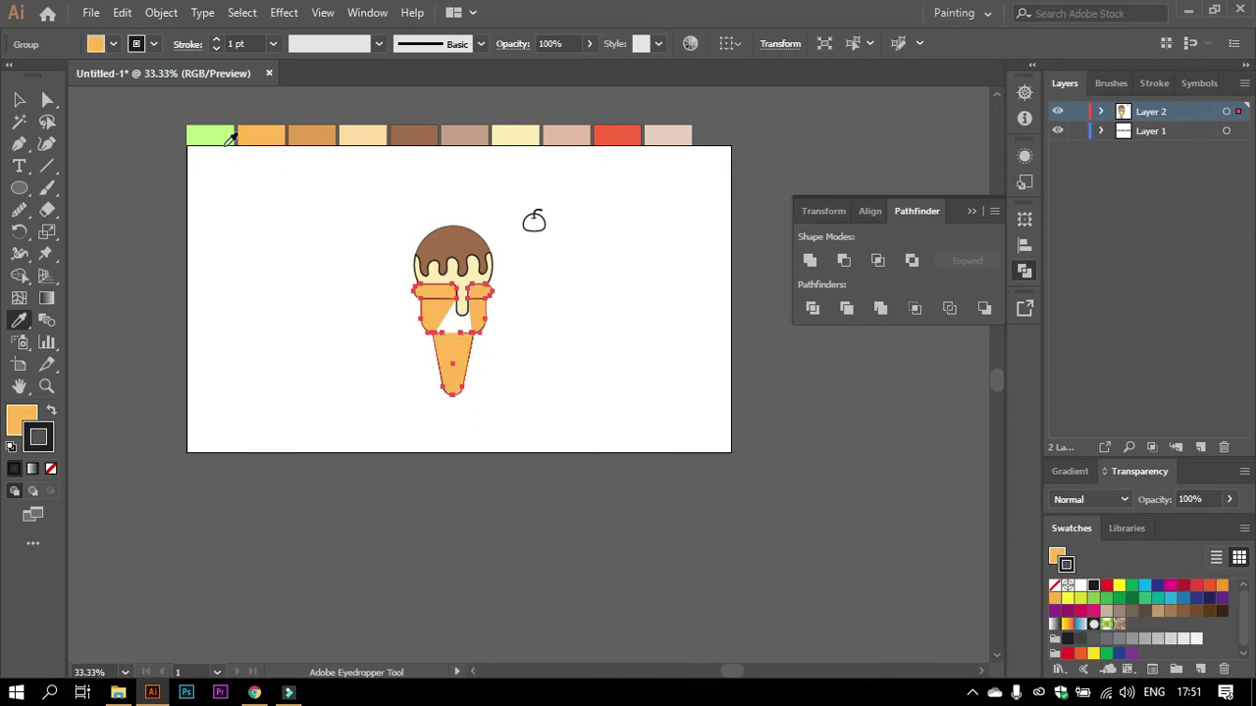
pyautogui.click(20, 99)
pyautogui.click(518, 328)
pyautogui.scroll(1, 519, 328)
pyautogui.hotkey('ctrl', 'z')
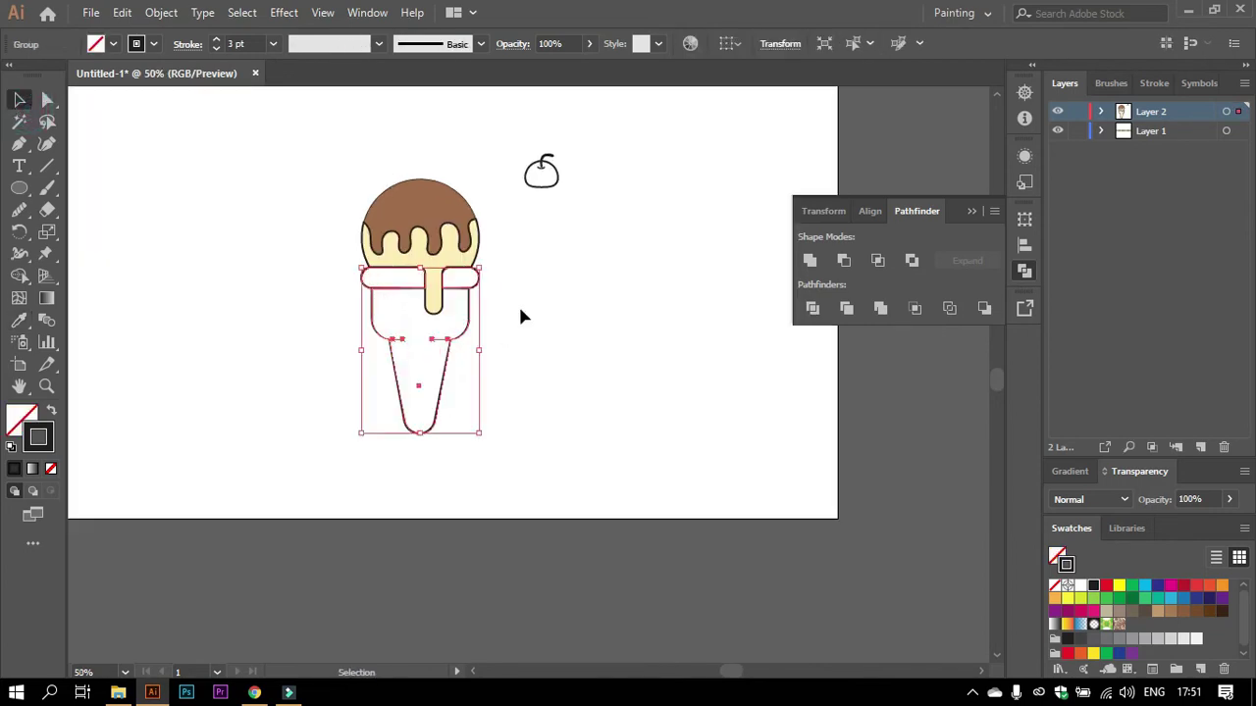
# Merge the selected cone shapes, then ungroup the rim bands, cup and cone.
pyautogui.scroll(2, 473, 309)
pyautogui.click(810, 260)
pyautogui.click(536, 272)
pyautogui.scroll(1, 437, 266)
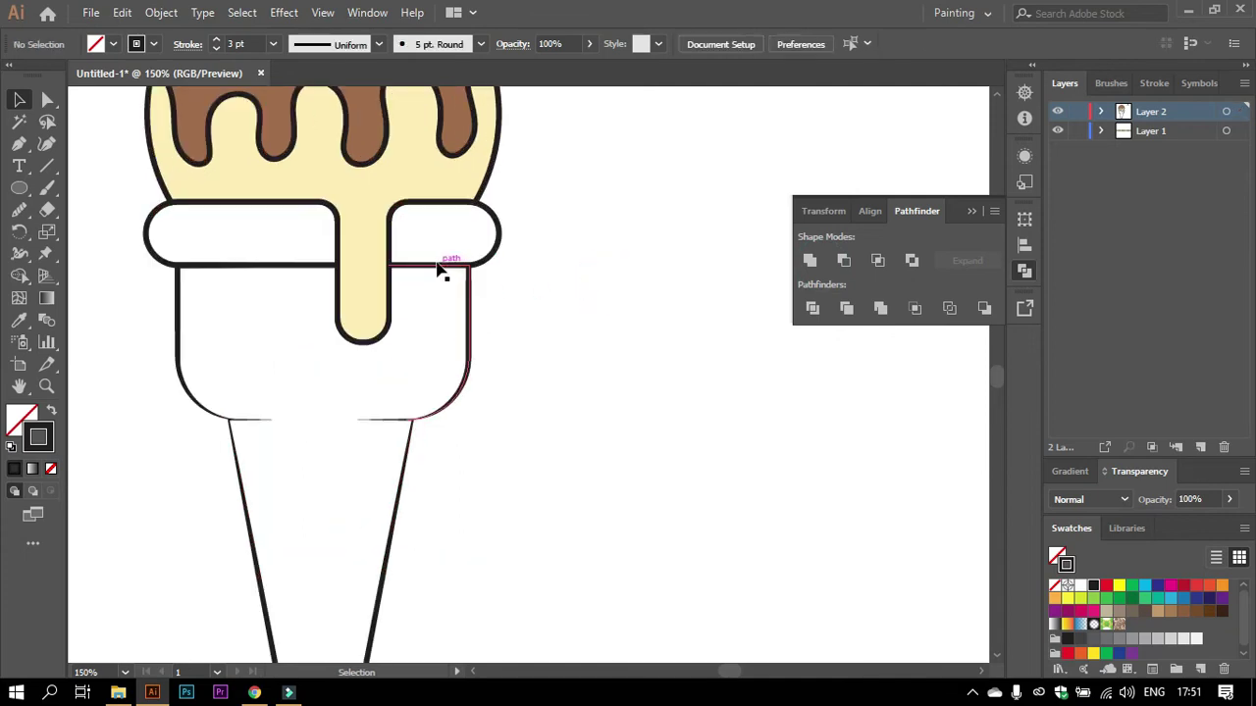
pyautogui.click(429, 271)
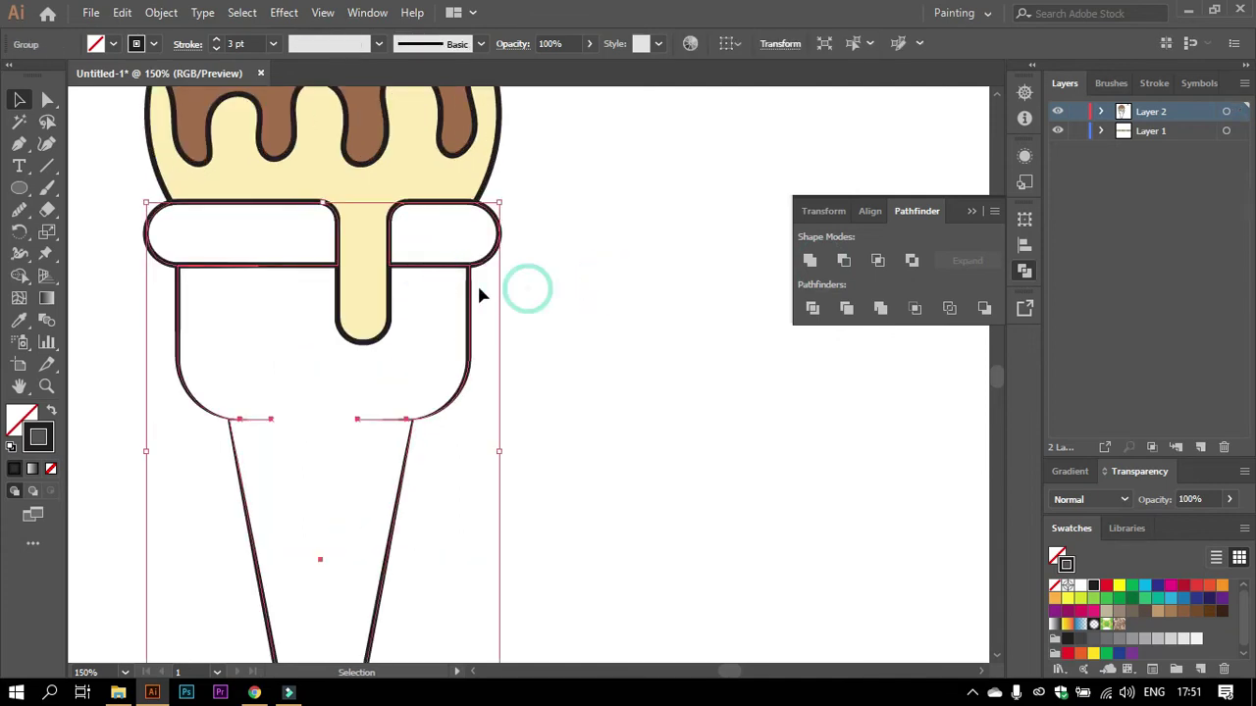
pyautogui.rightClick(469, 310)
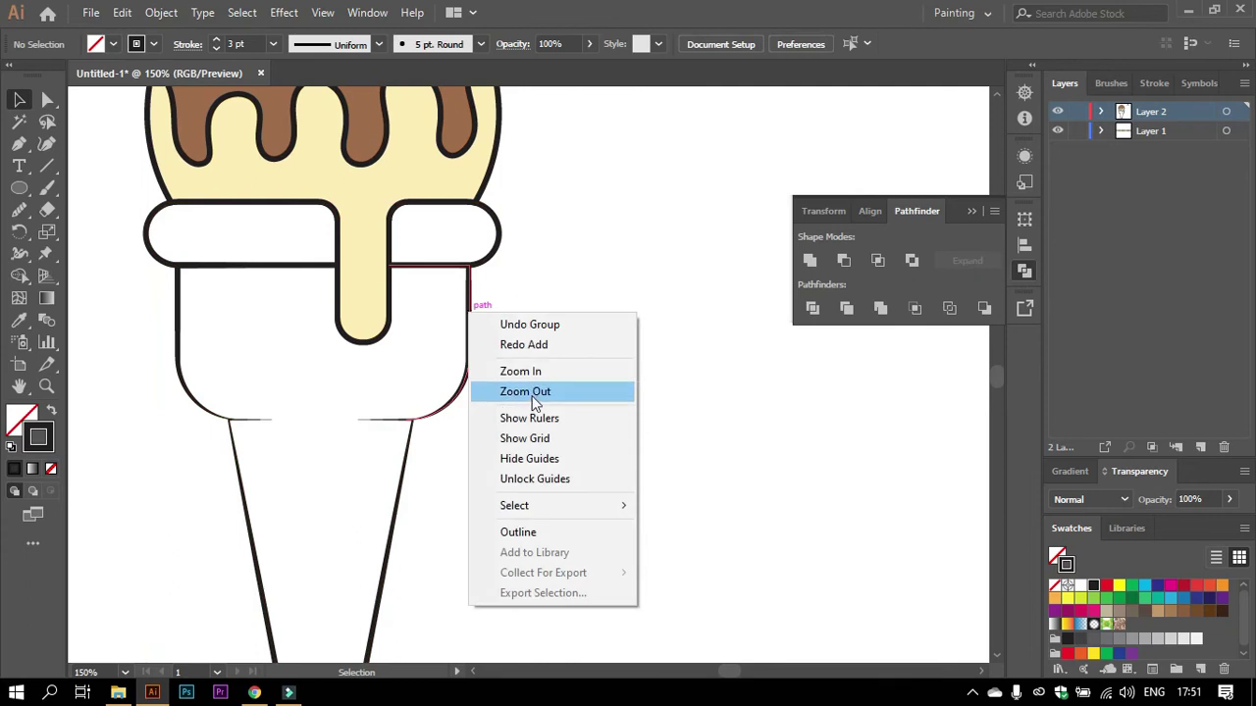
pyautogui.click(628, 272)
pyautogui.click(471, 316)
pyautogui.rightClick(471, 316)
pyautogui.click(520, 468)
pyautogui.click(598, 243)
# Select the right rim band on its own with the Eyedropper ready.
pyautogui.click(498, 257)
pyautogui.click(16, 324)
pyautogui.scroll(-1, 441, 252)
# Fill the right rim band with the light orange swatch.
pyautogui.scroll(3, 246, 131)
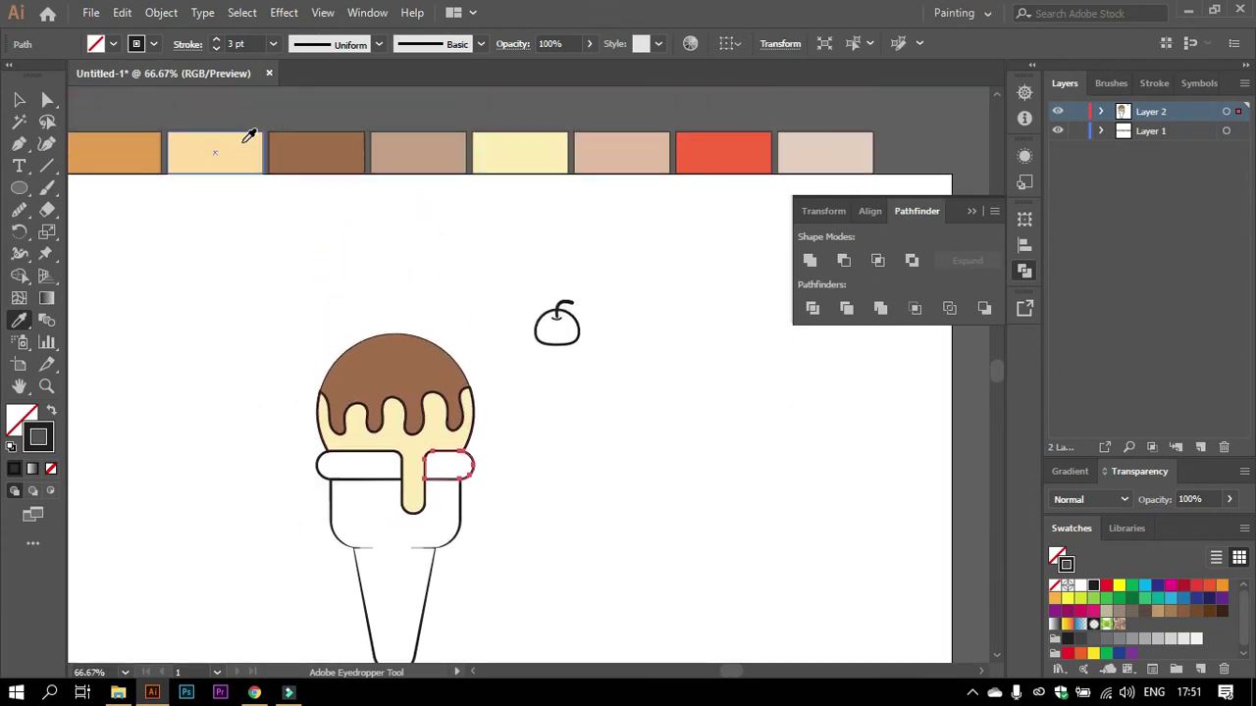
pyautogui.scroll(-2, 191, 168)
pyautogui.click(115, 165)
pyautogui.scroll(2, 304, 275)
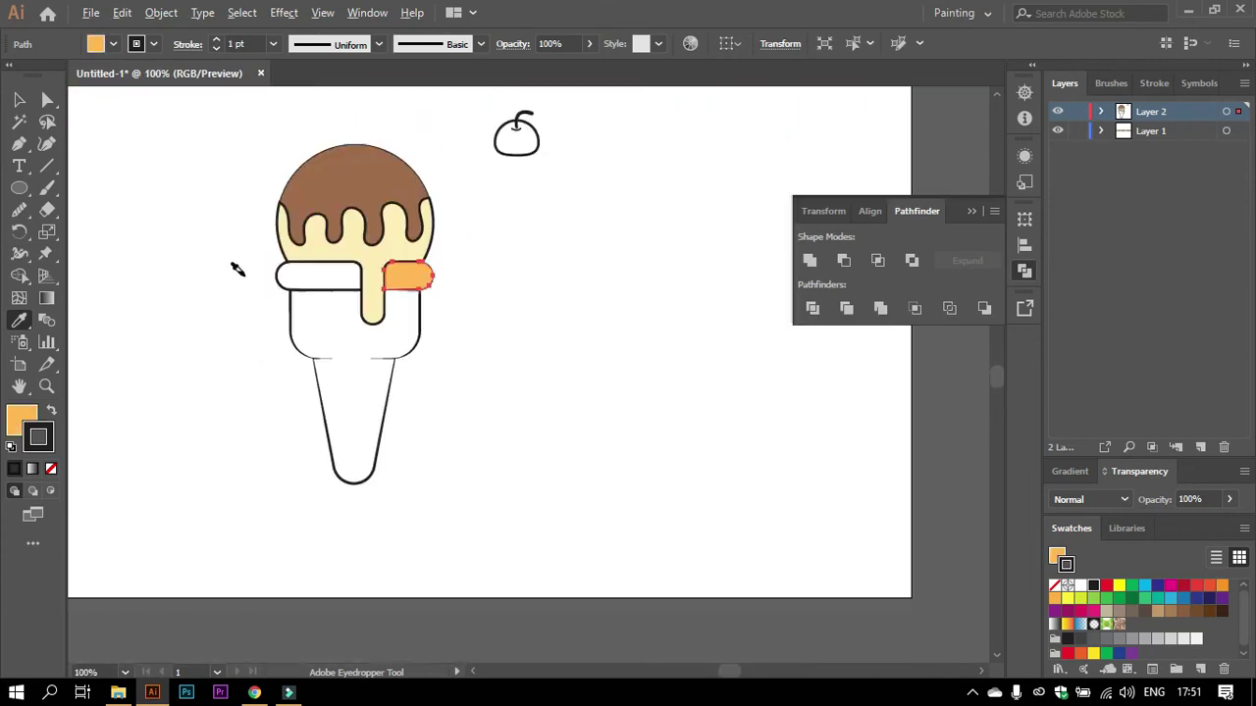
pyautogui.scroll(1, 236, 269)
pyautogui.click(359, 266)
# Eyedrop the white band's style onto the left band and cone group.
pyautogui.click(342, 272)
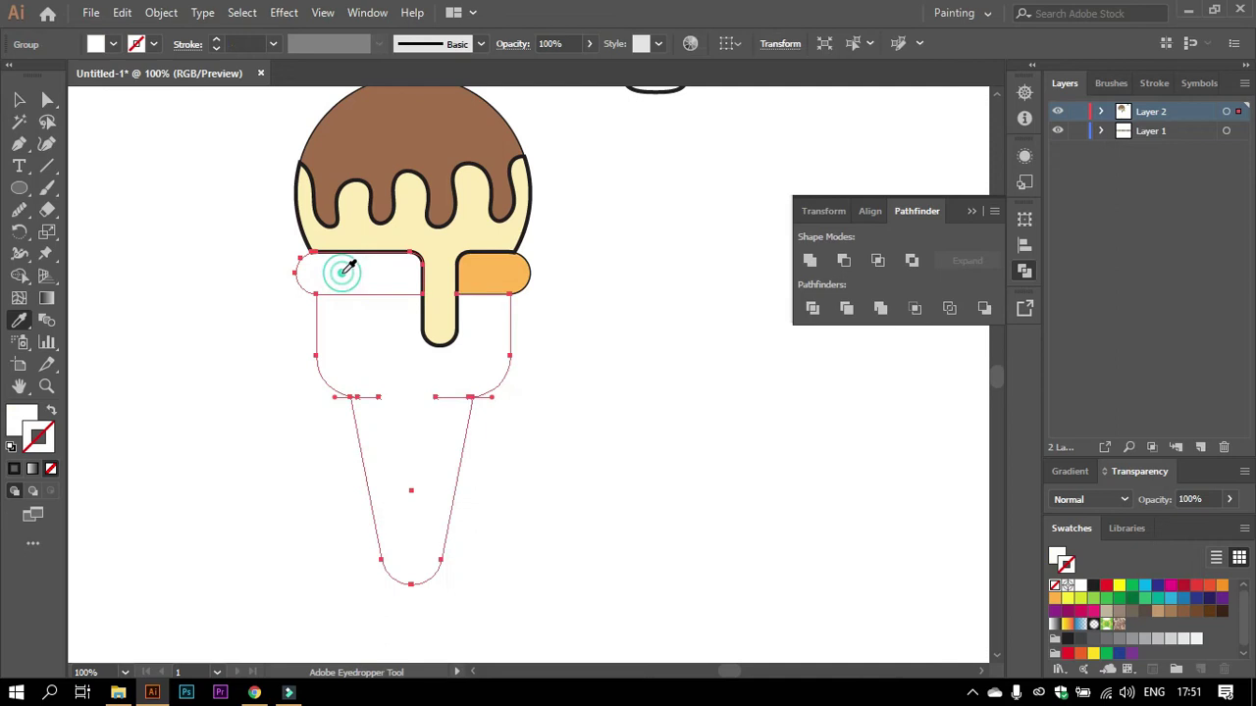
pyautogui.press('i')
pyautogui.click(404, 267)
pyautogui.press('v')
pyautogui.click(107, 173)
# Set the orange right band's stroke to 3 pt.
pyautogui.click(494, 285)
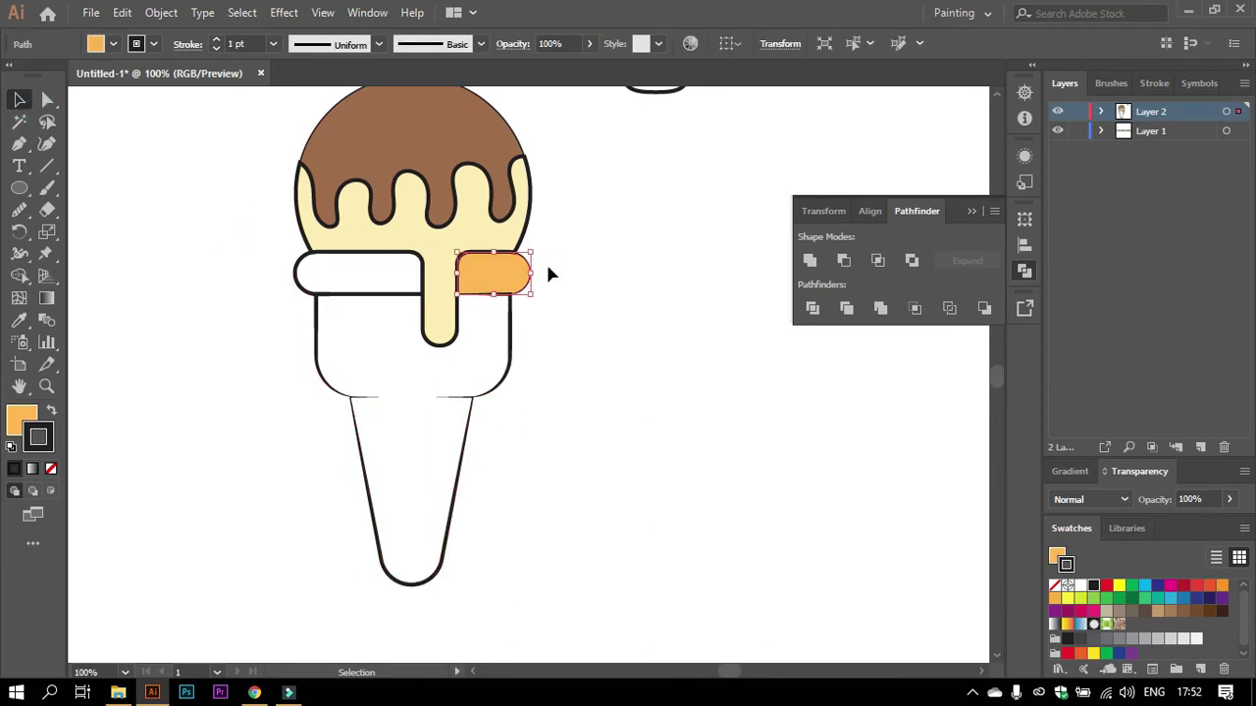
pyautogui.click(272, 43)
pyautogui.click(297, 171)
pyautogui.click(563, 226)
# Ungroup the left band from the cone and eyedrop the right band's orange onto it.
pyautogui.click(407, 301)
pyautogui.rightClick(310, 292)
pyautogui.click(383, 444)
pyautogui.click(266, 263)
pyautogui.click(314, 277)
pyautogui.press('i')
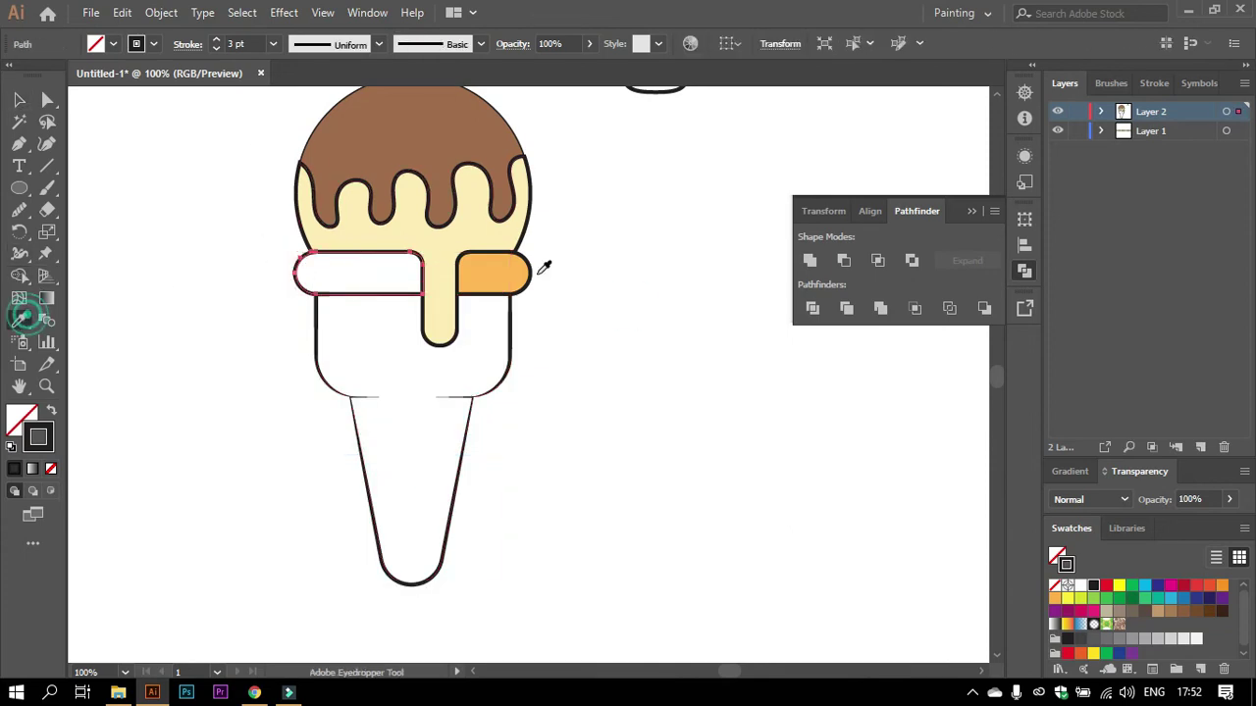
pyautogui.click(500, 274)
pyautogui.press('v')
pyautogui.moveTo(301, 359); pyautogui.dragTo(525, 439)
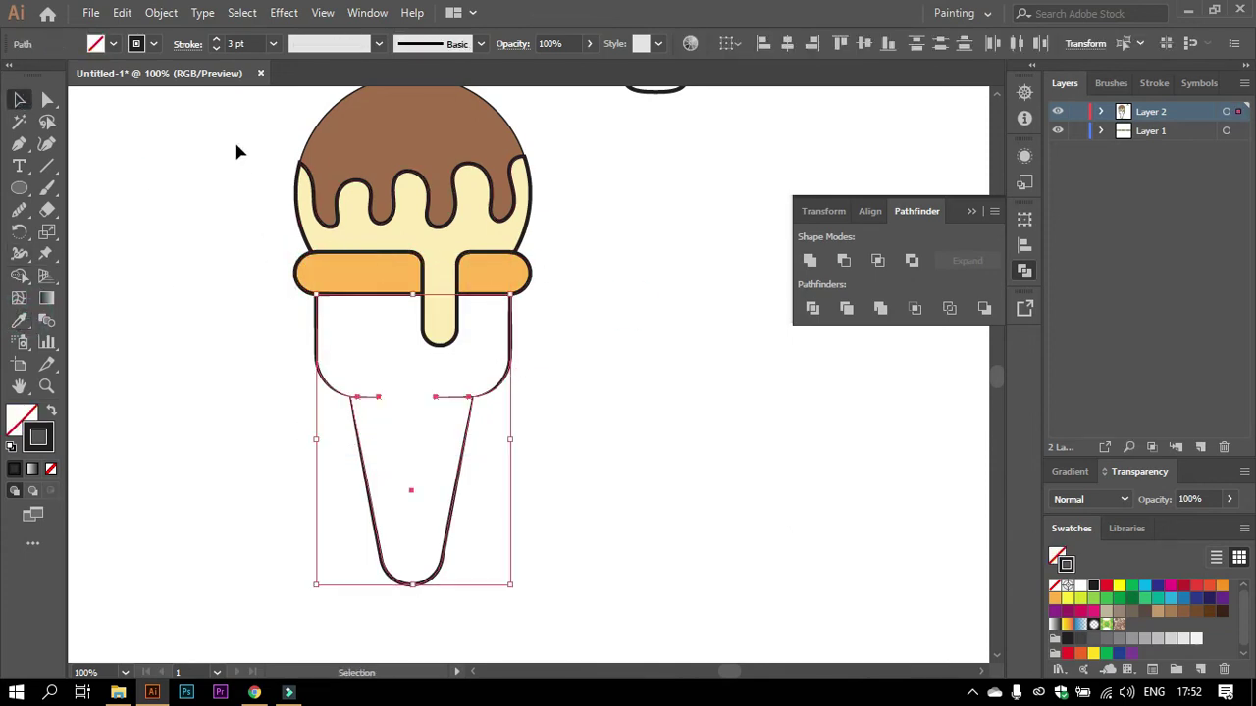
# Try an orange stroke and a yellow fill on the cone body, undoing both.
pyautogui.click(1054, 598)
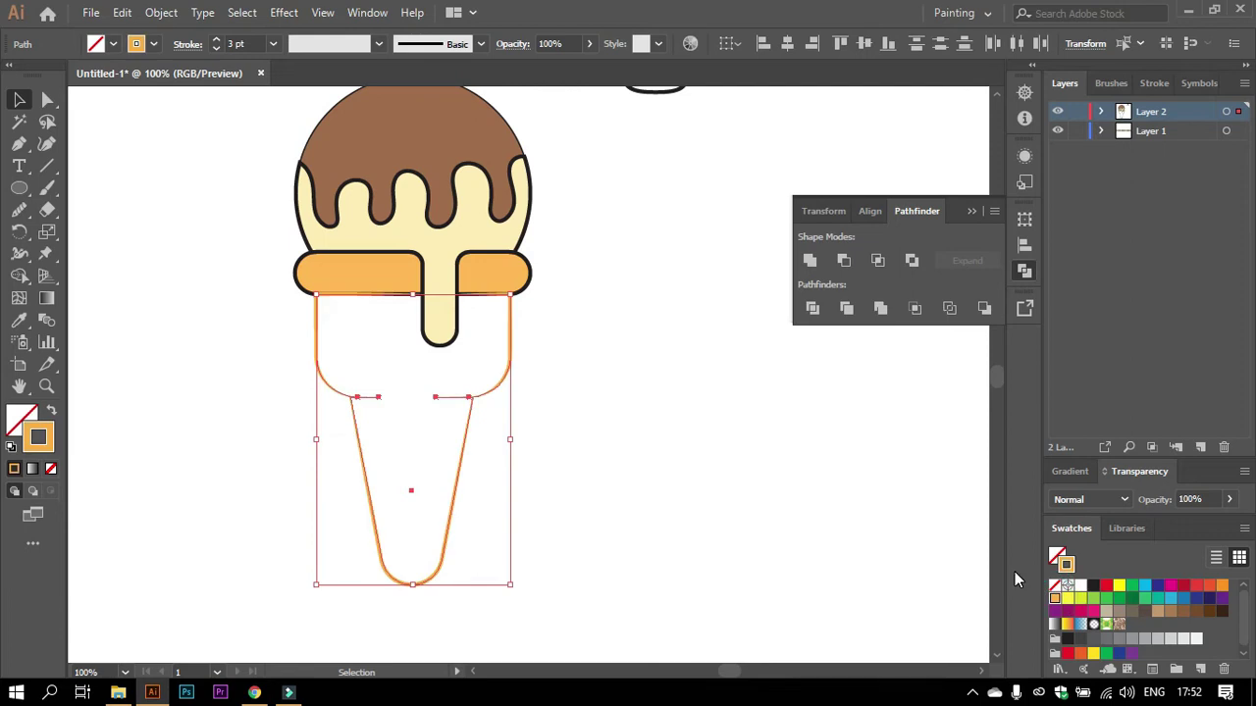
pyautogui.hotkey('ctrl', 'z')
pyautogui.click(1056, 556)
pyautogui.click(1062, 602)
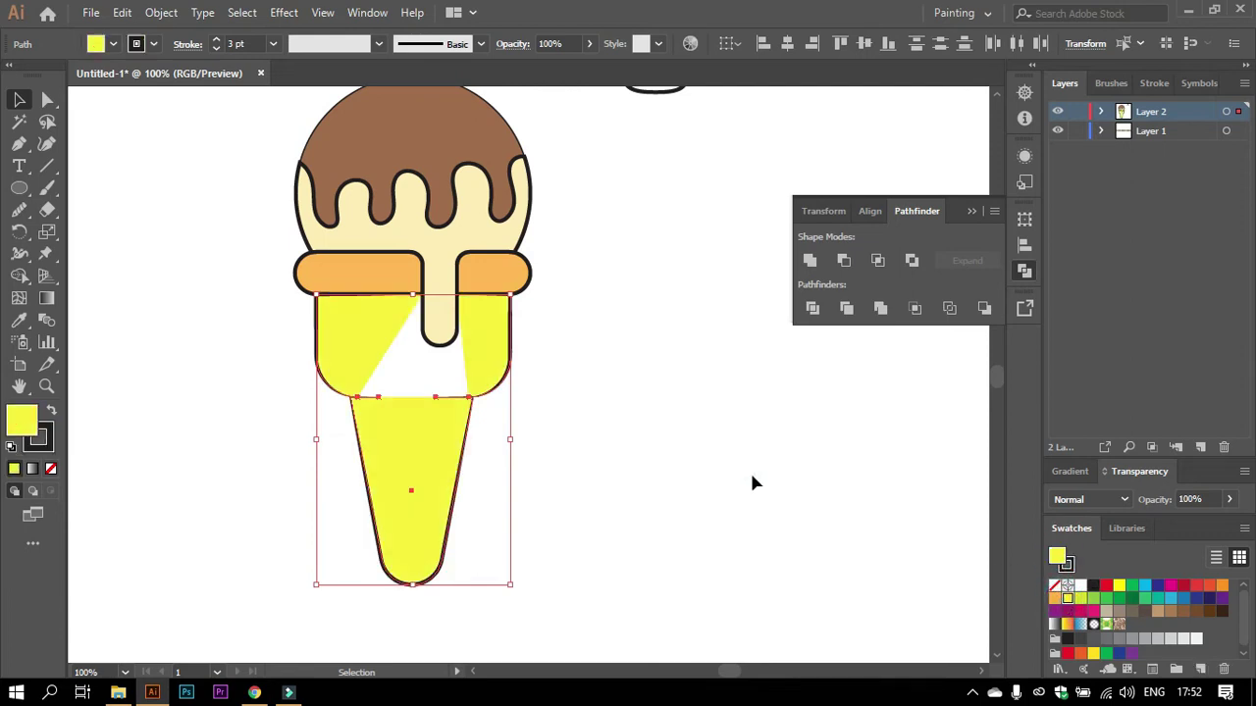
pyautogui.click(749, 470)
pyautogui.hotkey('ctrl', 'z')
# Join the cup top path and move the cup and cone back under the scoop.
pyautogui.moveTo(456, 385); pyautogui.dragTo(276, 417)
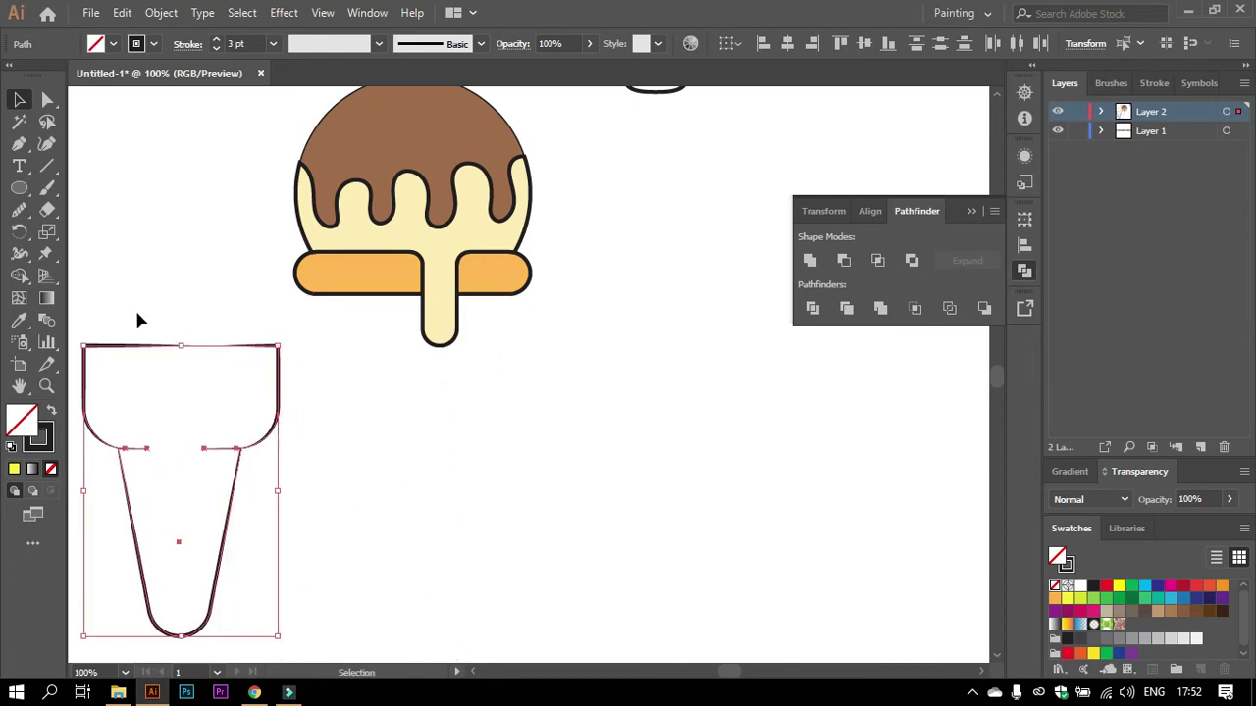
pyautogui.click(243, 377)
pyautogui.rightClick(224, 350)
pyautogui.click(285, 442)
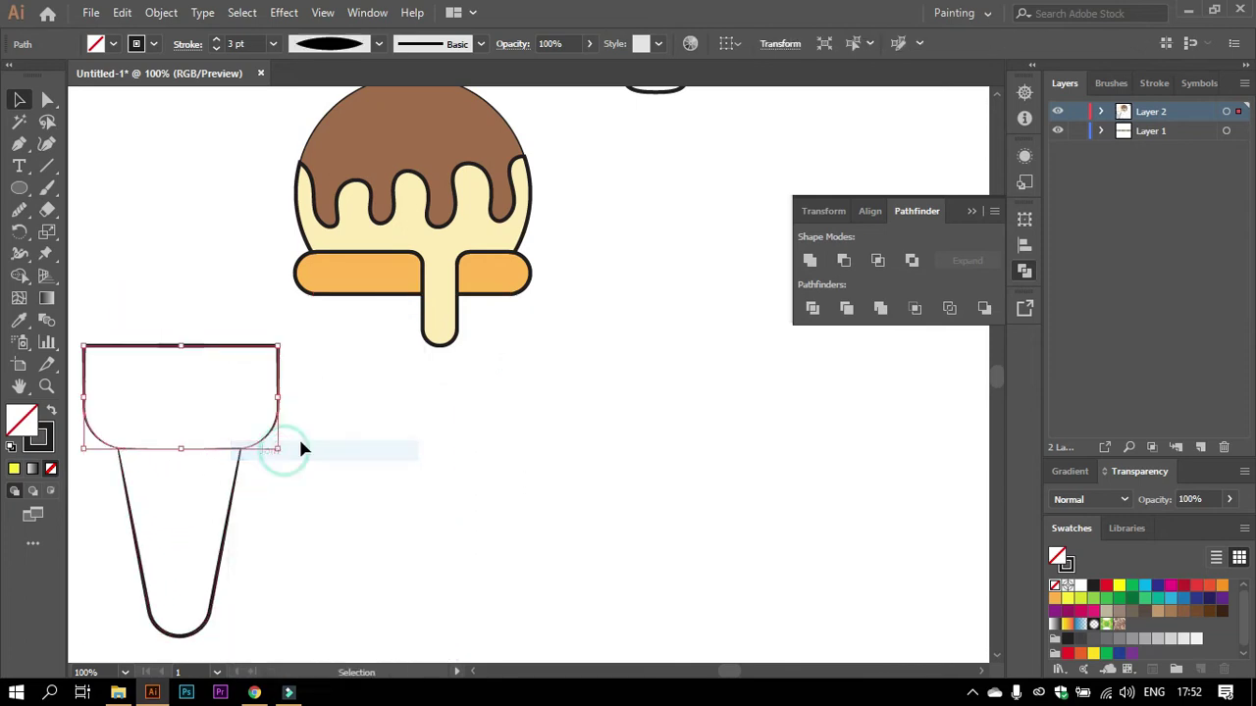
pyautogui.click(308, 378)
pyautogui.moveTo(281, 429); pyautogui.dragTo(490, 369)
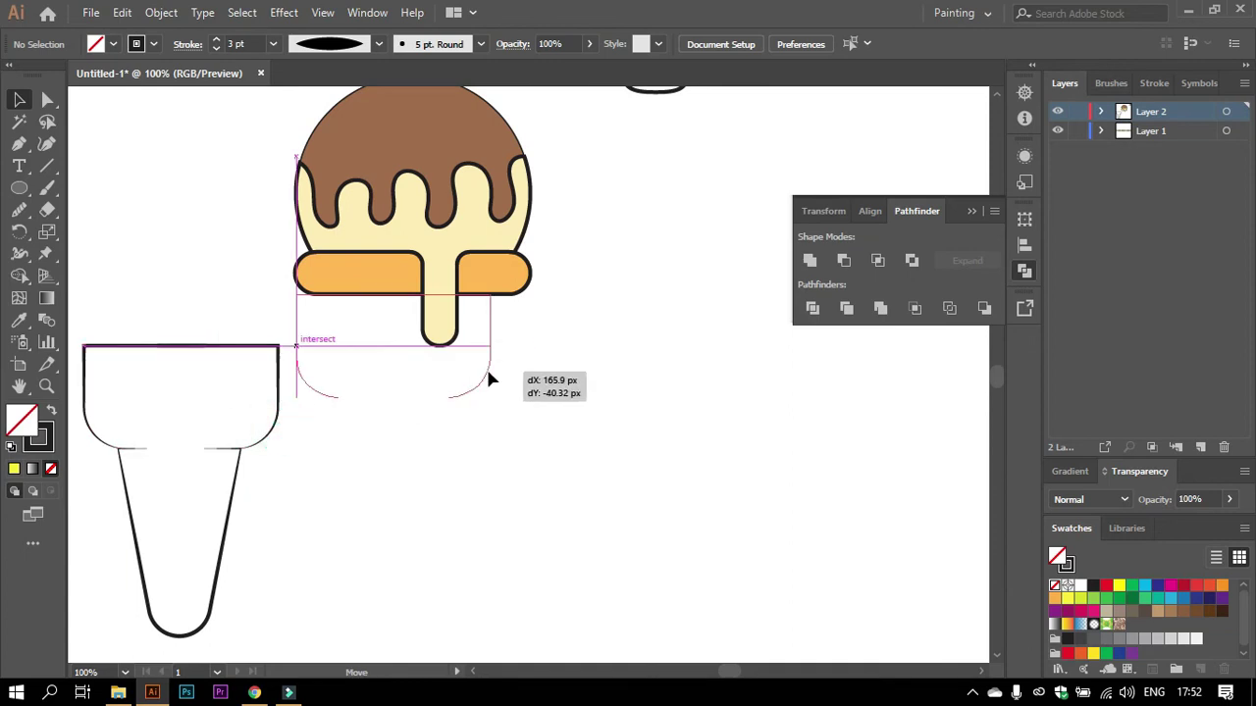
pyautogui.hotkey('ctrl', 'z')
pyautogui.moveTo(137, 317)
pyautogui.mouseDown()
pyautogui.moveTo(240, 487)
pyautogui.moveTo(464, 435)
pyautogui.mouseUp()
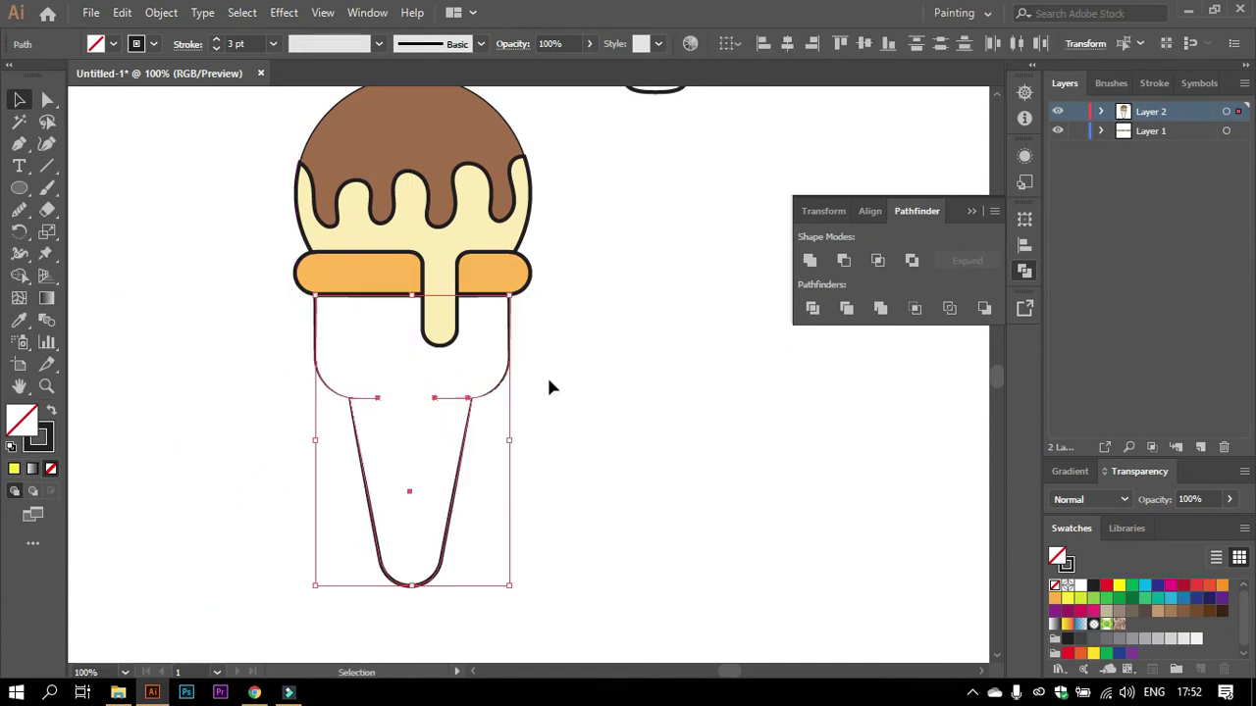
# Fill the cup and cone with the rim band's light orange using the Eyedropper.
pyautogui.click(22, 324)
pyautogui.click(345, 261)
pyautogui.hotkey('ctrl', '-')
pyautogui.press('v')
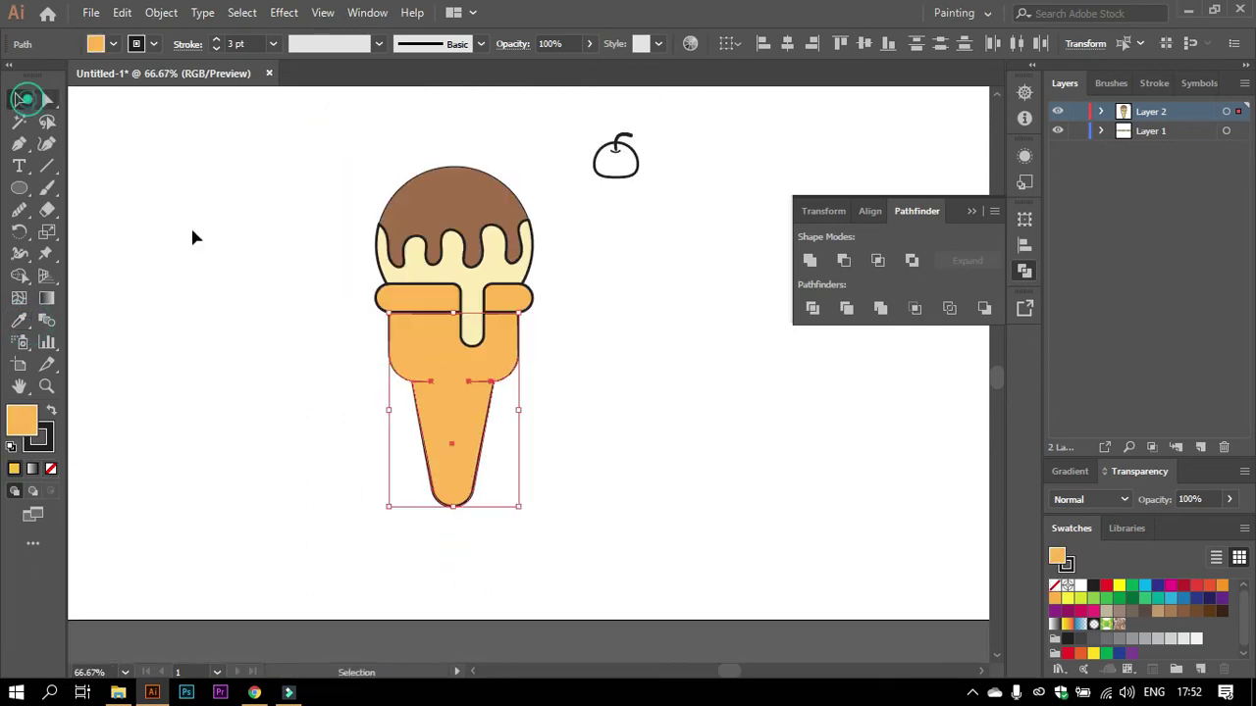
pyautogui.click(549, 322)
pyautogui.scroll(1, 576, 225)
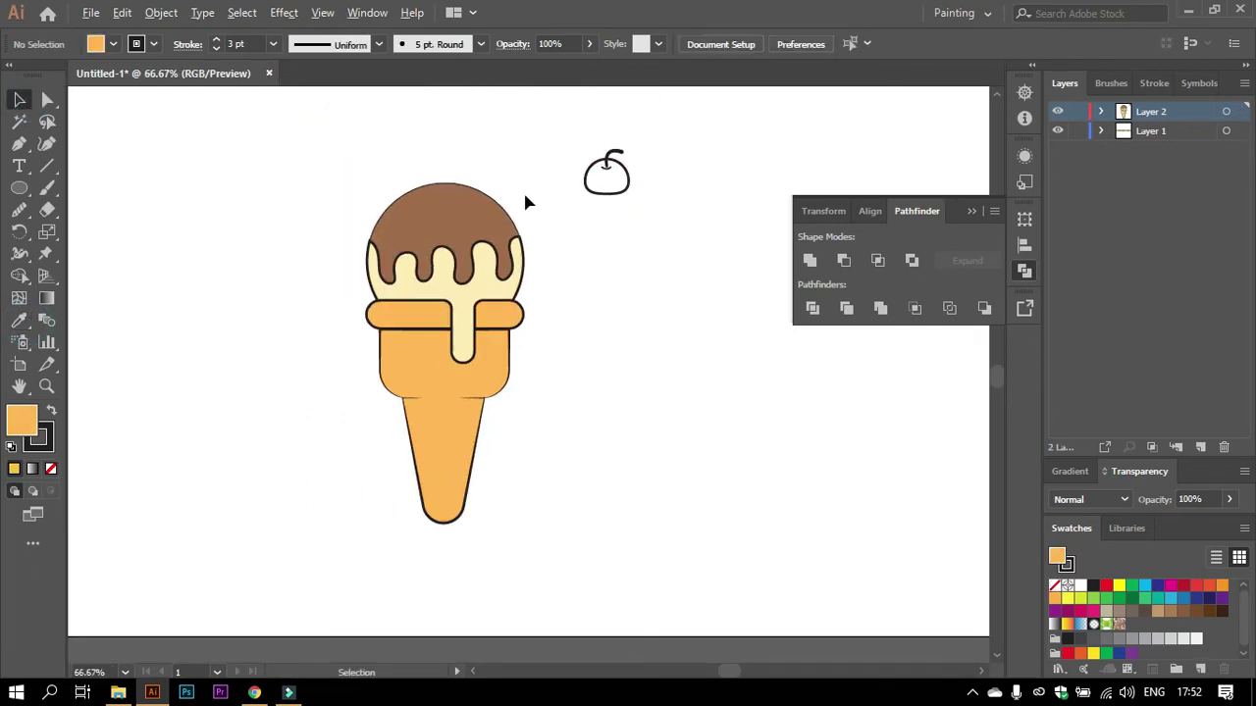
pyautogui.hotkey('ctrl', '-')
pyautogui.hotkey('ctrl', '-')
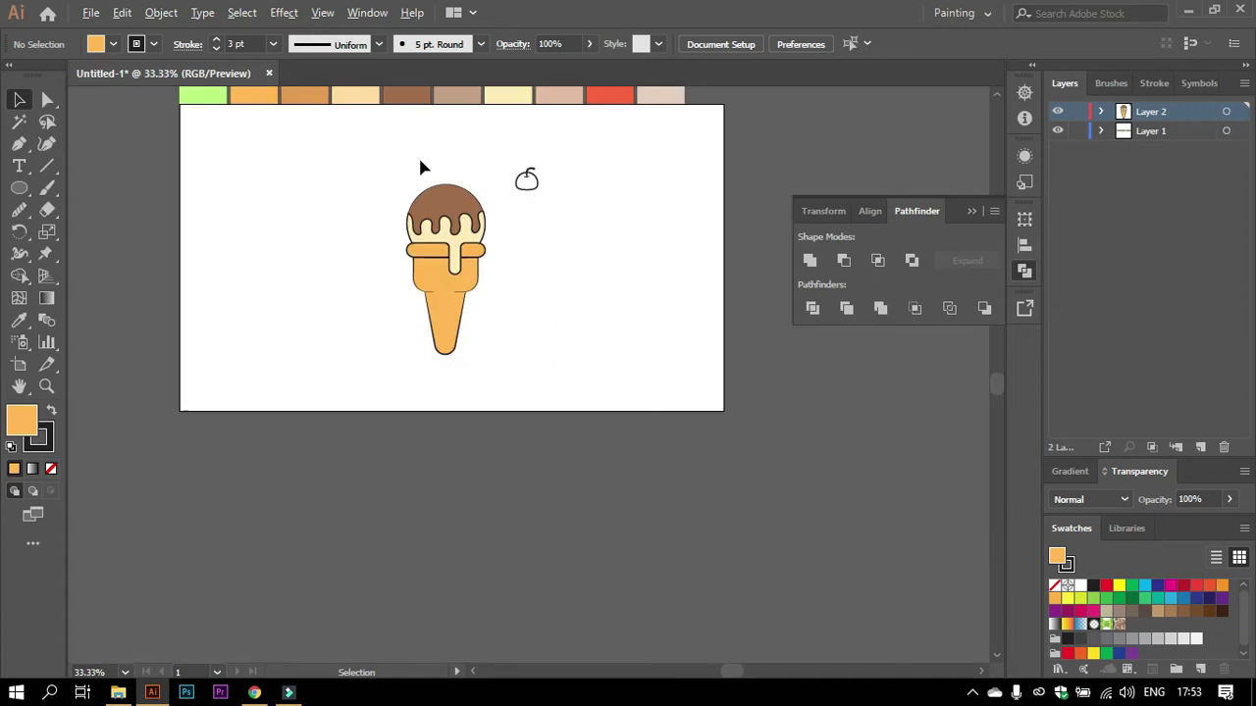
pyautogui.hotkey('ctrl', '+')
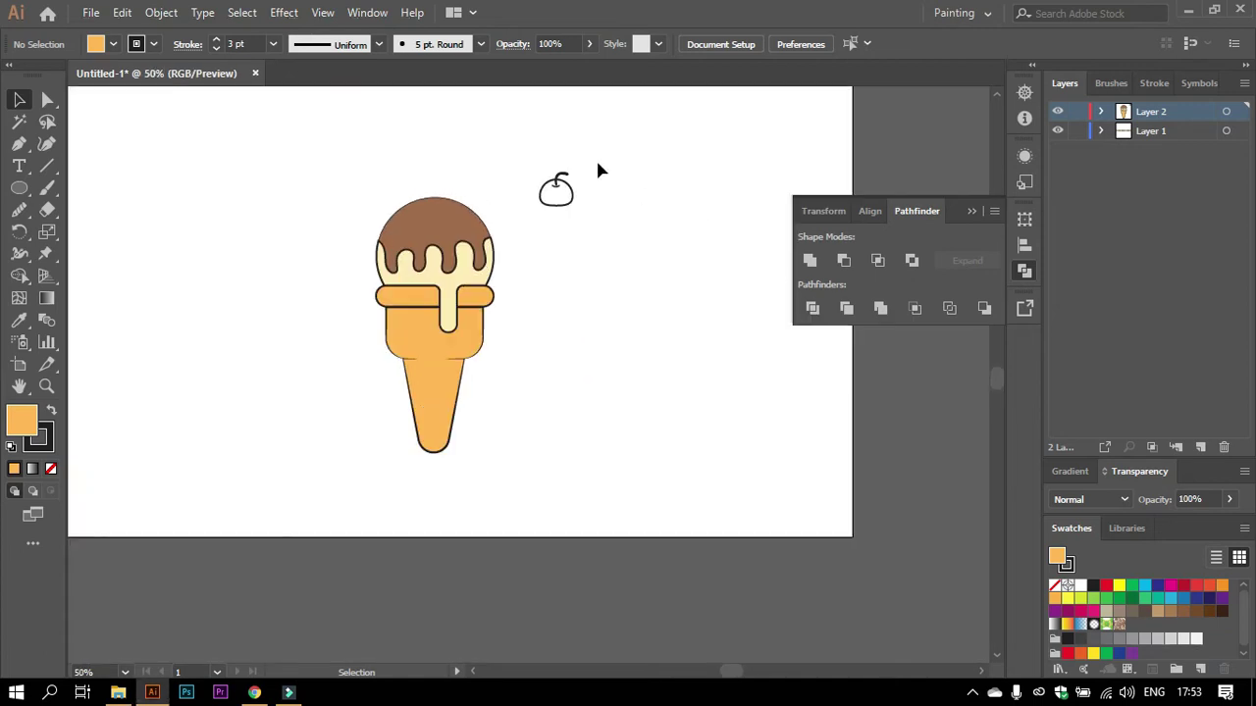
# Fill the cherry with the red swatch using Eyedropper, then undo that fill.
pyautogui.scroll(2, 575, 186)
pyautogui.click(507, 216)
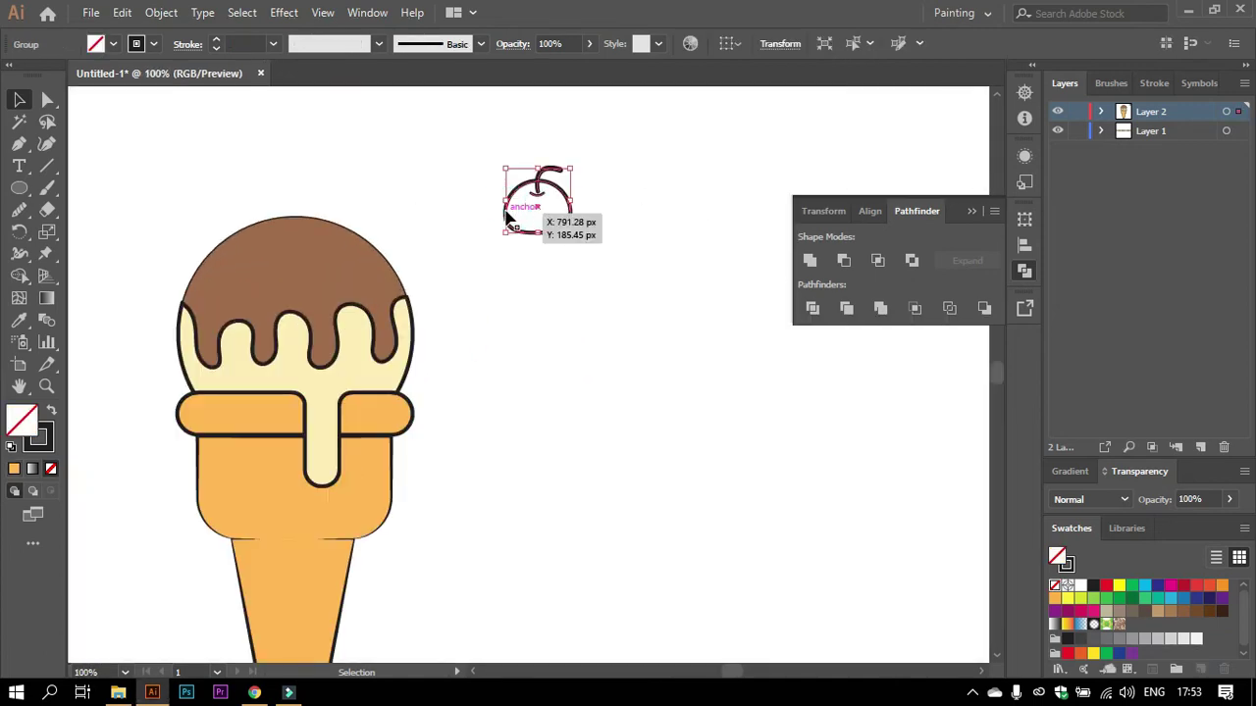
pyautogui.scroll(-2, 510, 211)
pyautogui.scroll(1, 589, 167)
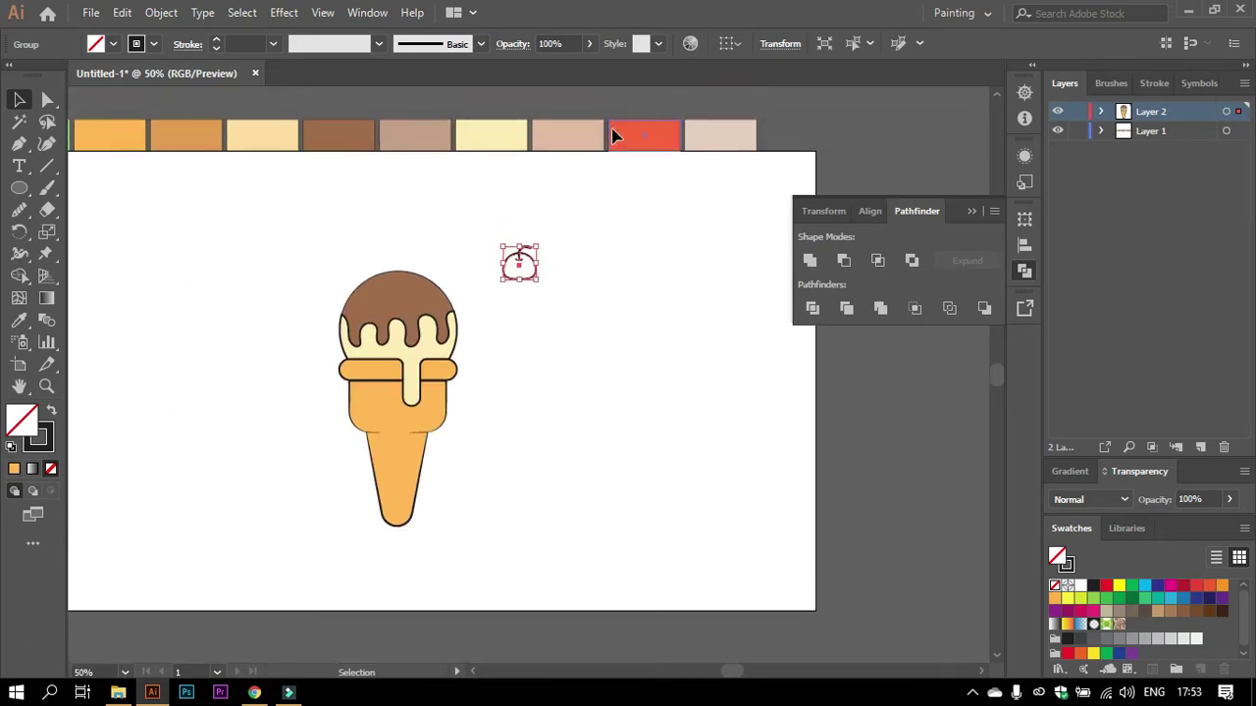
pyautogui.click(18, 318)
pyautogui.click(655, 135)
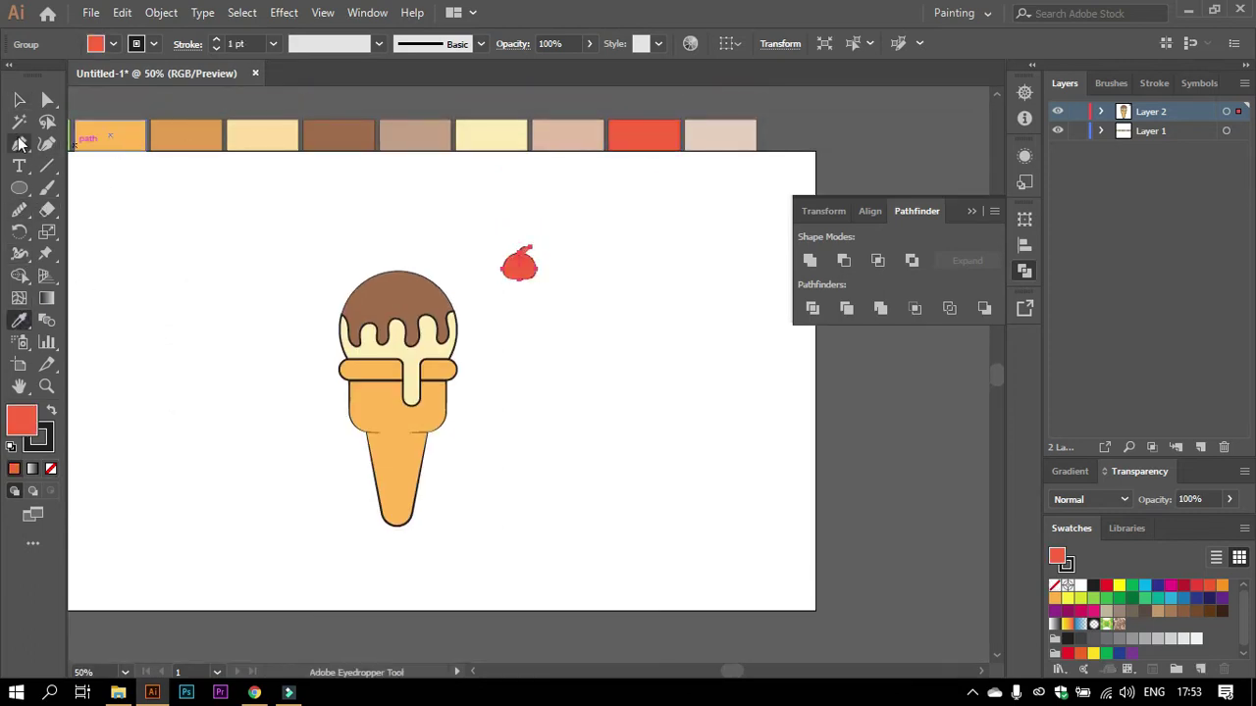
pyautogui.press('v')
pyautogui.click(566, 261)
pyautogui.hotkey('ctrl', 'z')
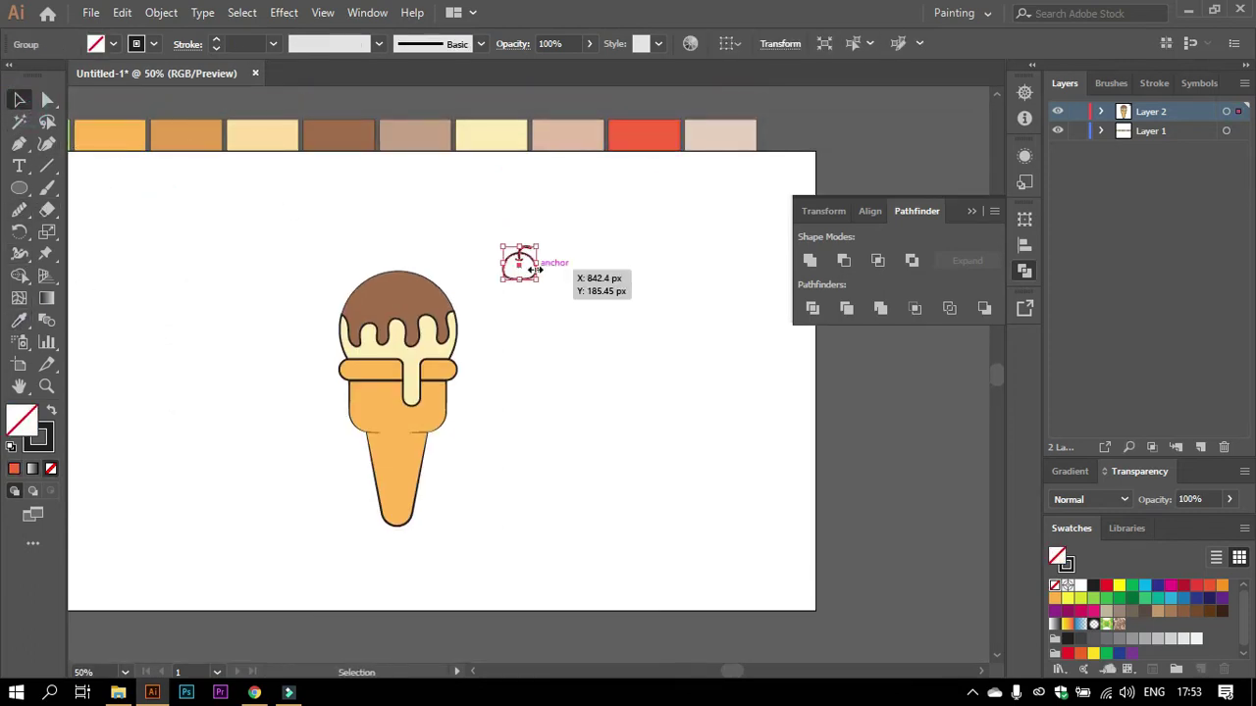
# Ungroup the cherry and eyedropper the red swatch onto its round body.
pyautogui.scroll(2, 532, 272)
pyautogui.rightClick(533, 260)
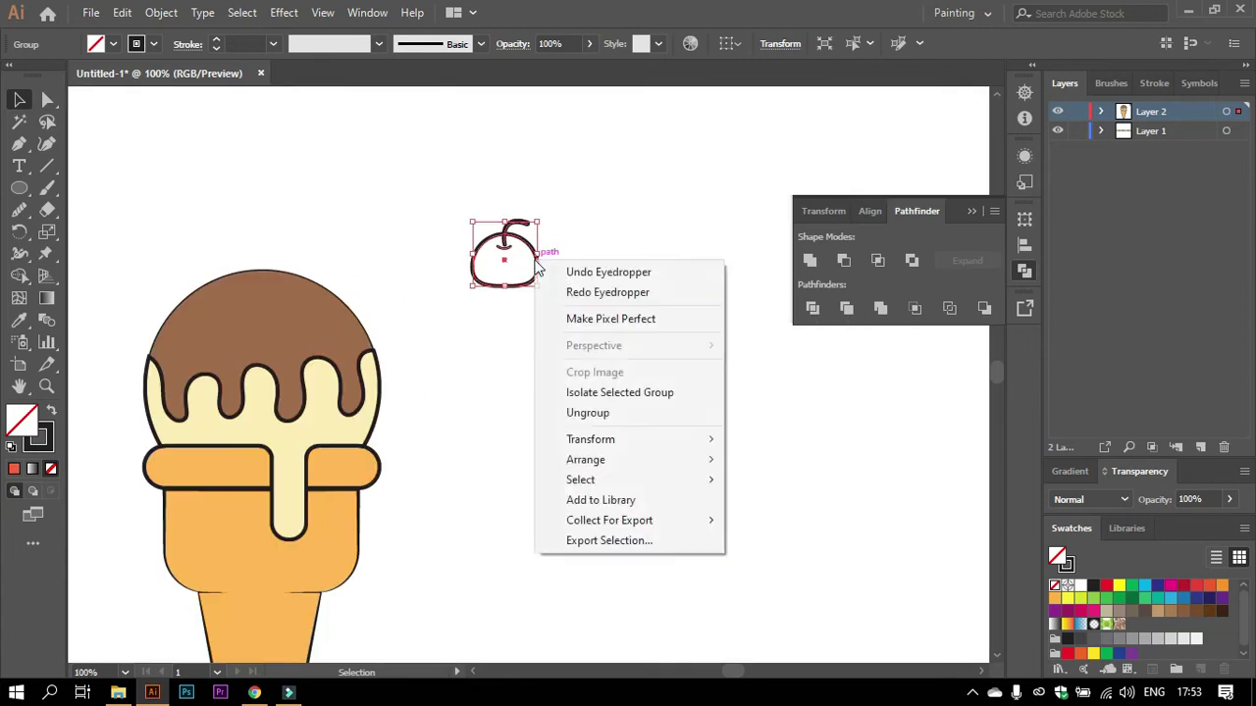
pyautogui.click(597, 412)
pyautogui.click(622, 261)
pyautogui.click(505, 257)
pyautogui.hotkey('ctrl', '-')
pyautogui.hotkey('ctrl', '-')
pyautogui.click(18, 319)
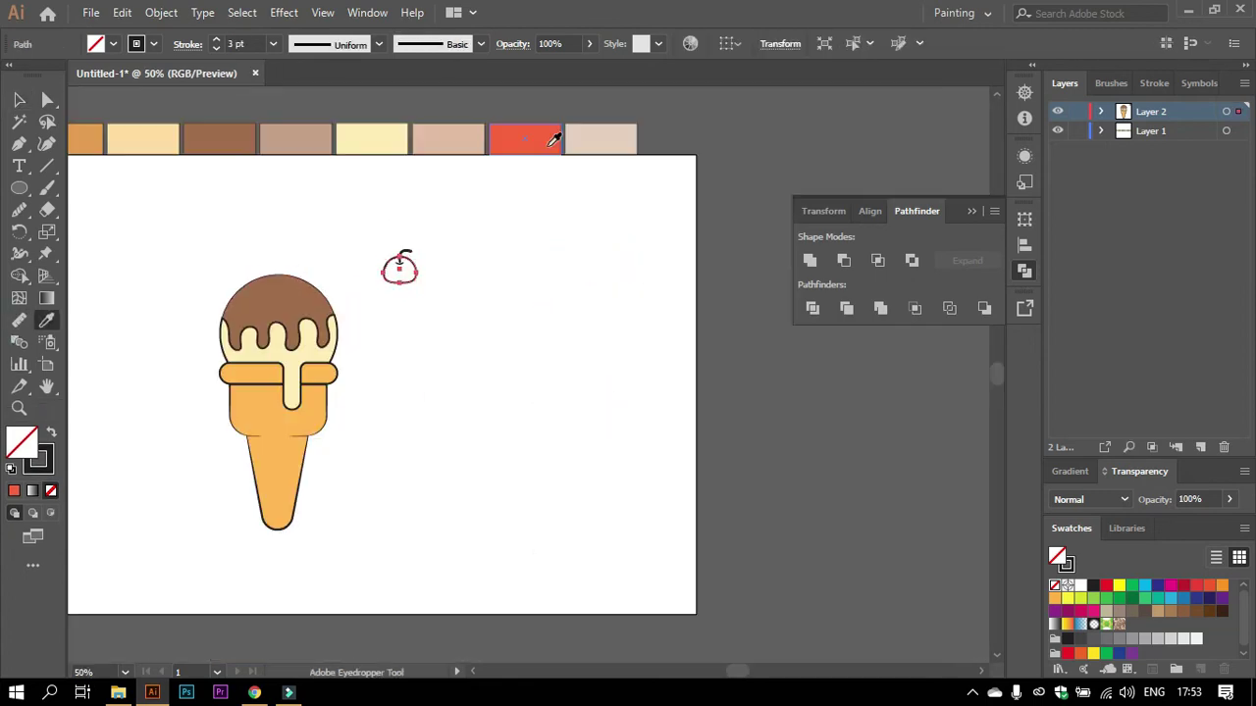
pyautogui.click(518, 126)
pyautogui.hotkey('ctrl', '+')
pyautogui.hotkey('ctrl', '+')
pyautogui.hotkey('ctrl', '+')
pyautogui.click(19, 99)
pyautogui.click(238, 182)
# Zoom out and recolour the cherry a darker red from Swatches.
pyautogui.hotkey('ctrl', '-')
pyautogui.hotkey('ctrl', '-')
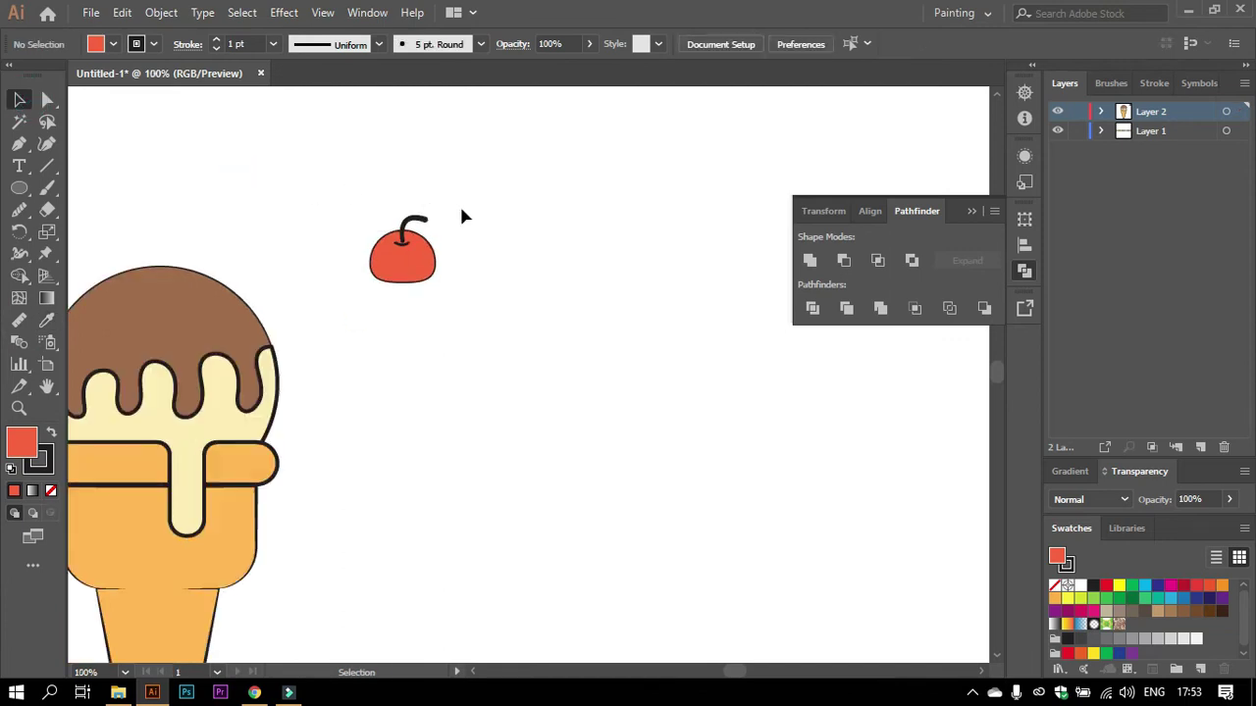
pyautogui.hotkey('ctrl', '-')
pyautogui.click(428, 247)
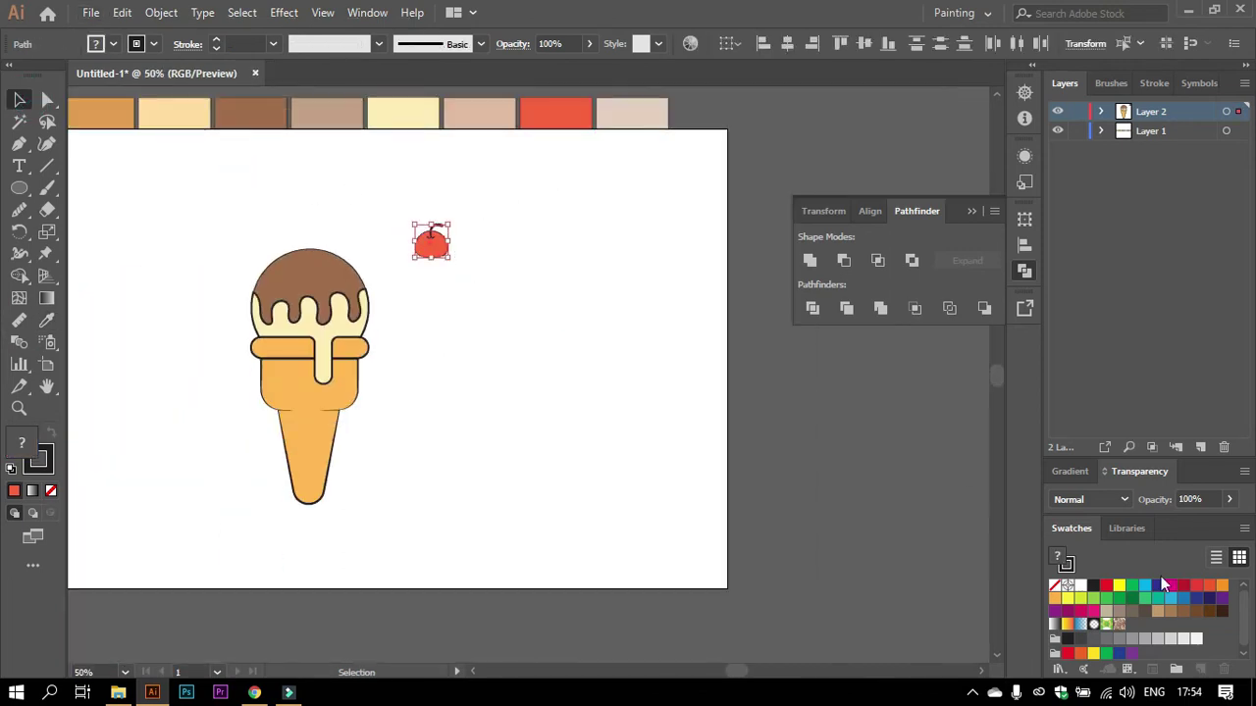
pyautogui.click(1186, 586)
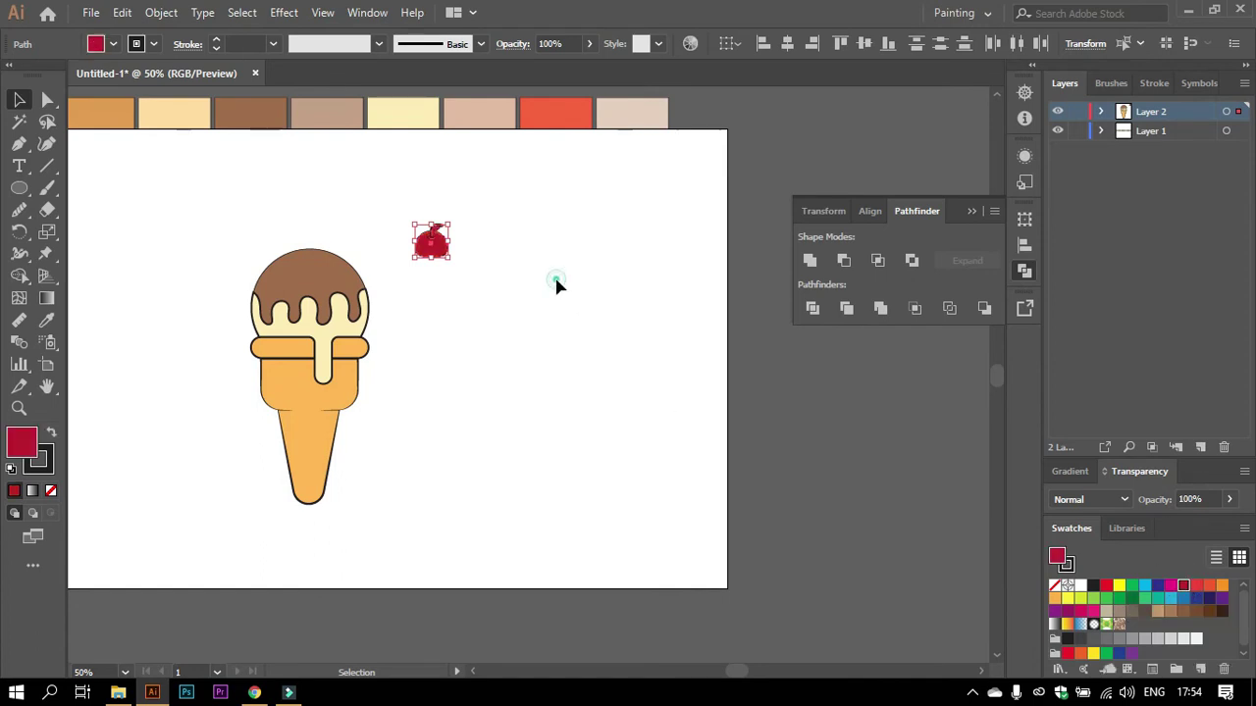
pyautogui.click(556, 280)
pyautogui.keyDown('alt'); pyautogui.scroll(3, 446, 236); pyautogui.keyUp('alt')
# Set the cherry stem's fill to None so it stays a black line.
pyautogui.click(391, 218)
pyautogui.click(111, 43)
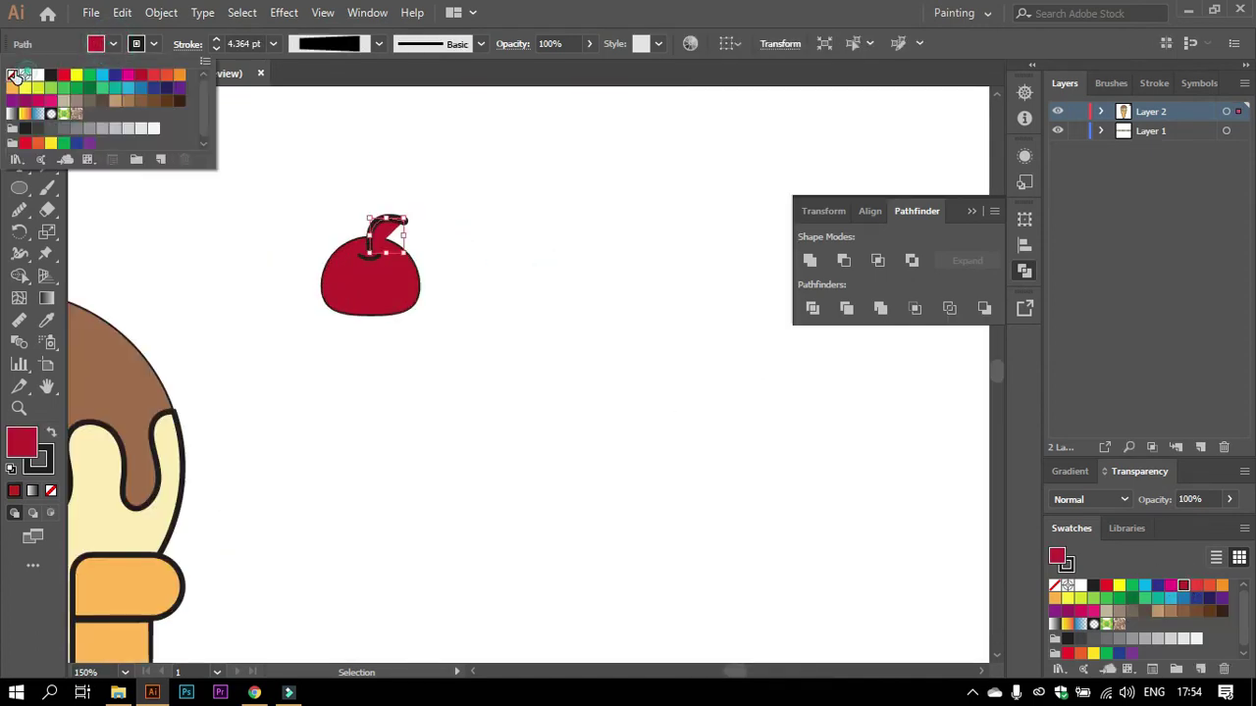
pyautogui.click(15, 75)
pyautogui.click(360, 164)
pyautogui.click(490, 291)
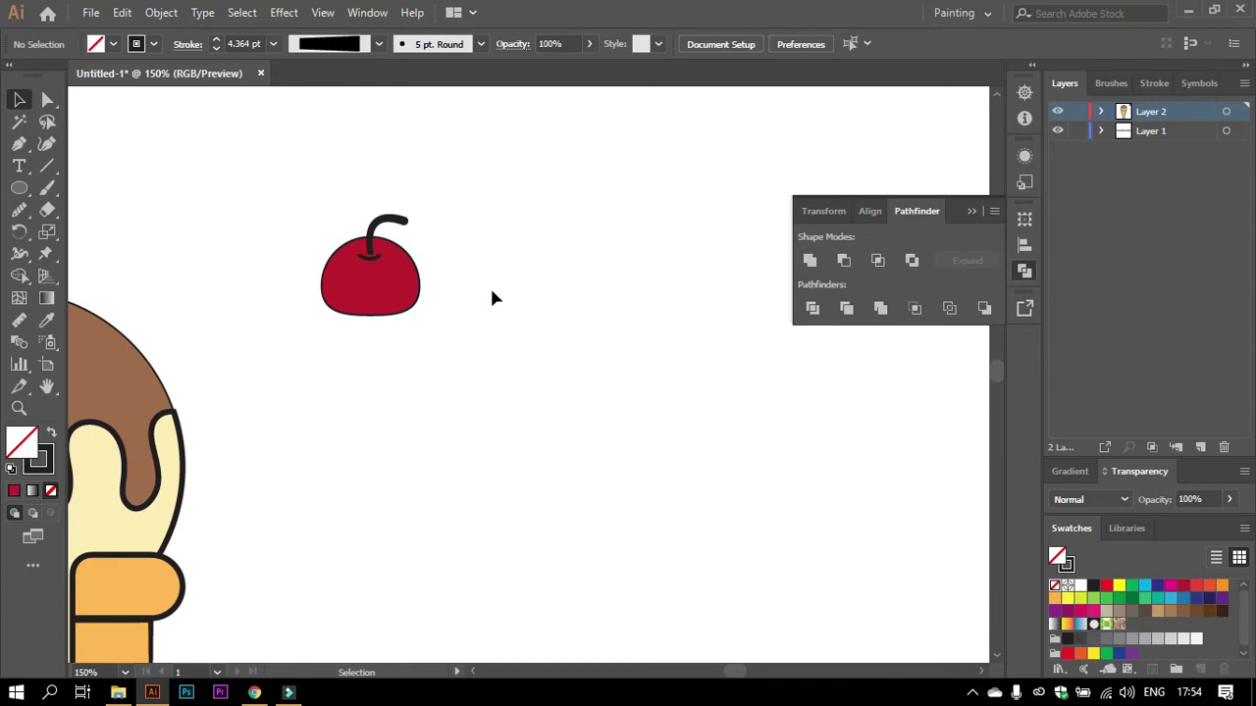
pyautogui.keyDown('alt'); pyautogui.scroll(-2, 489, 286); pyautogui.keyUp('alt')
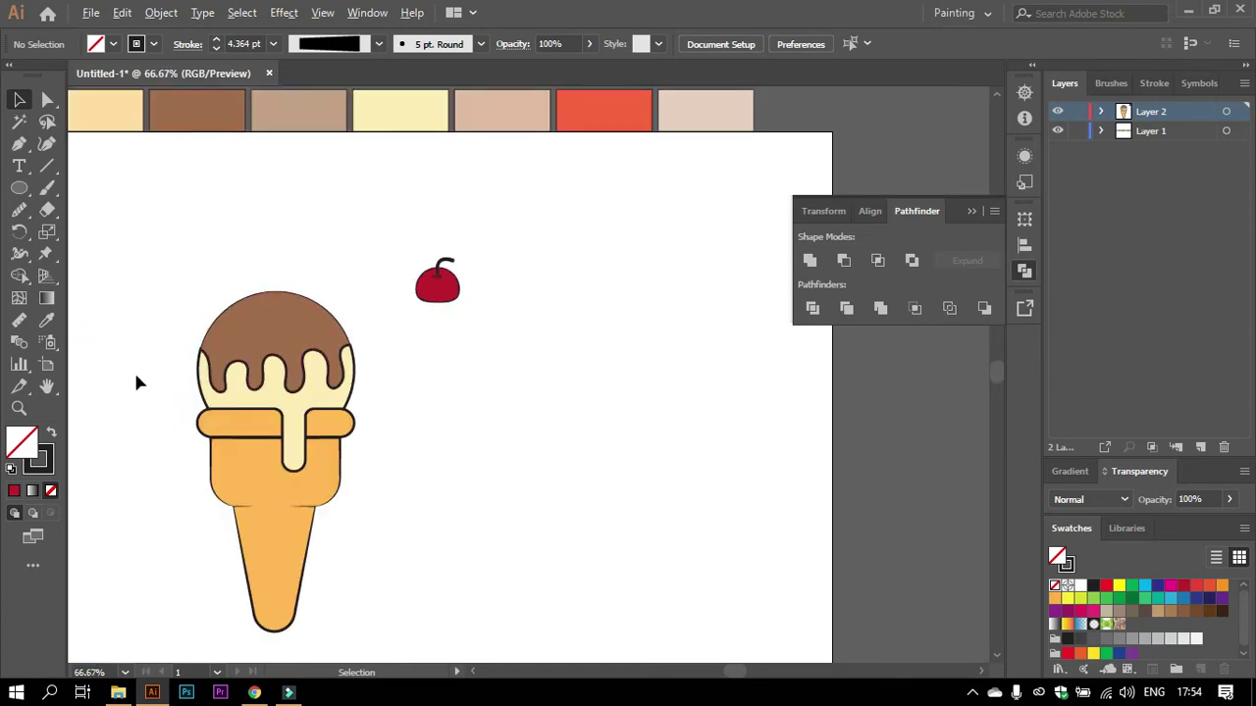
# Give the scoop's brown chocolate layer a 3 pt outline.
pyautogui.keyDown('alt'); pyautogui.scroll(2, 196, 339); pyautogui.keyUp('alt')
pyautogui.click(294, 308)
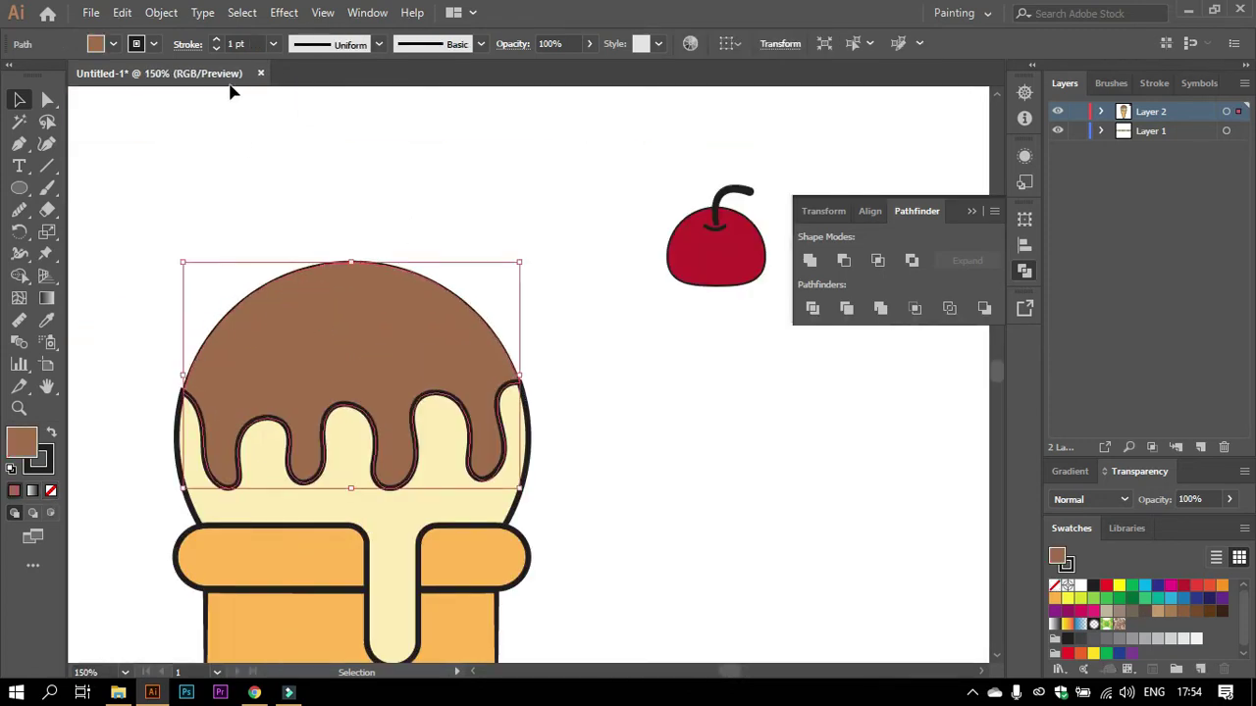
pyautogui.click(272, 44)
pyautogui.click(300, 185)
pyautogui.click(351, 171)
pyautogui.keyDown('alt'); pyautogui.scroll(-2, 413, 267); pyautogui.keyUp('alt')
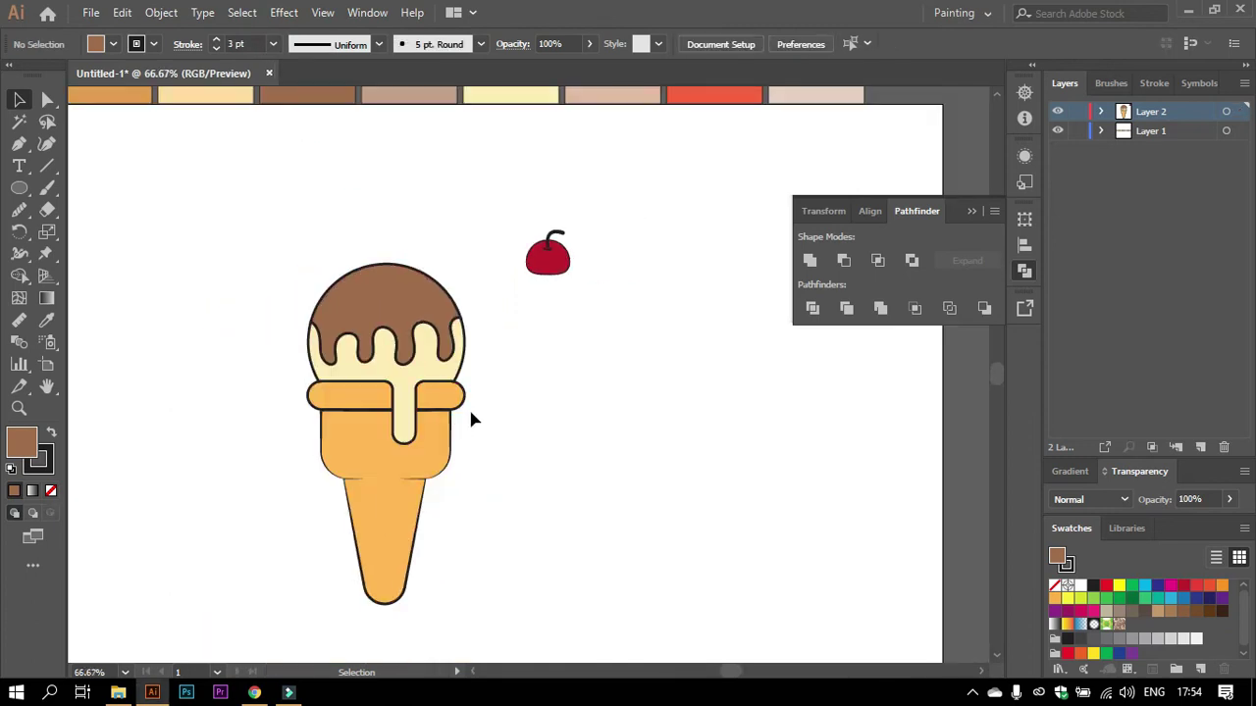
pyautogui.keyDown('alt'); pyautogui.scroll(1, 471, 419); pyautogui.keyUp('alt')
pyautogui.keyDown('alt'); pyautogui.scroll(-1, 518, 310); pyautogui.keyUp('alt')
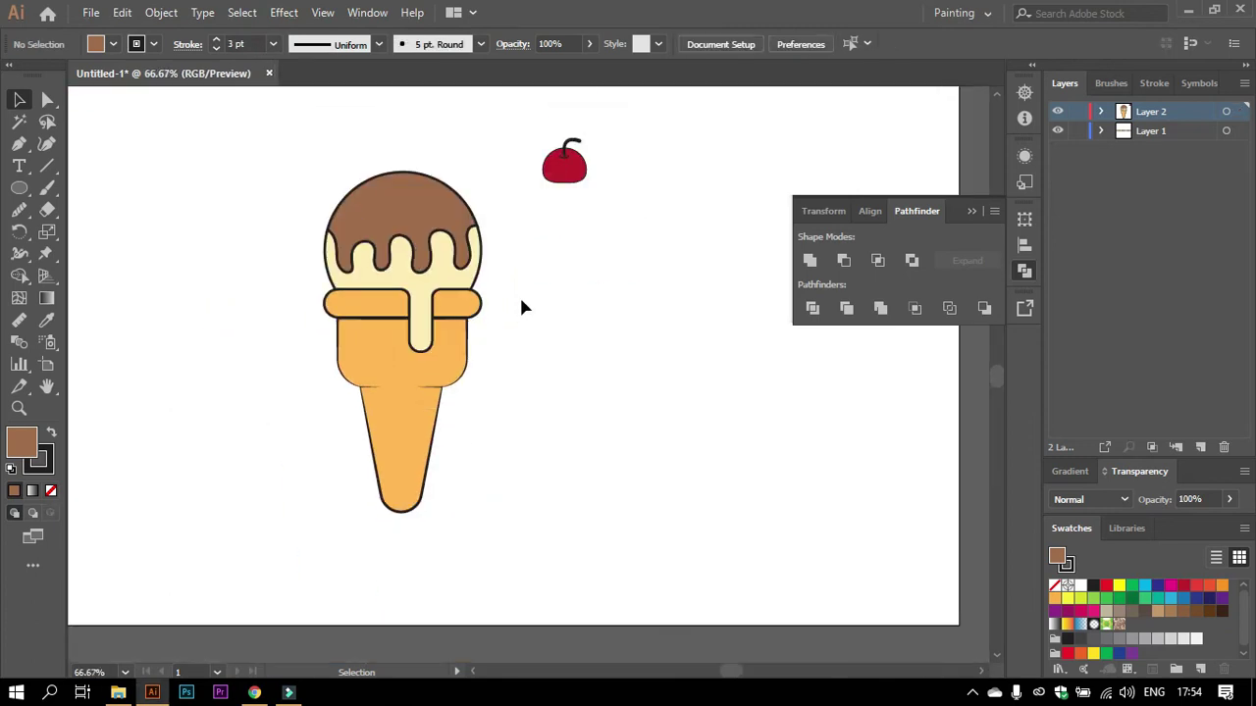
pyautogui.scroll(-2, 521, 306)
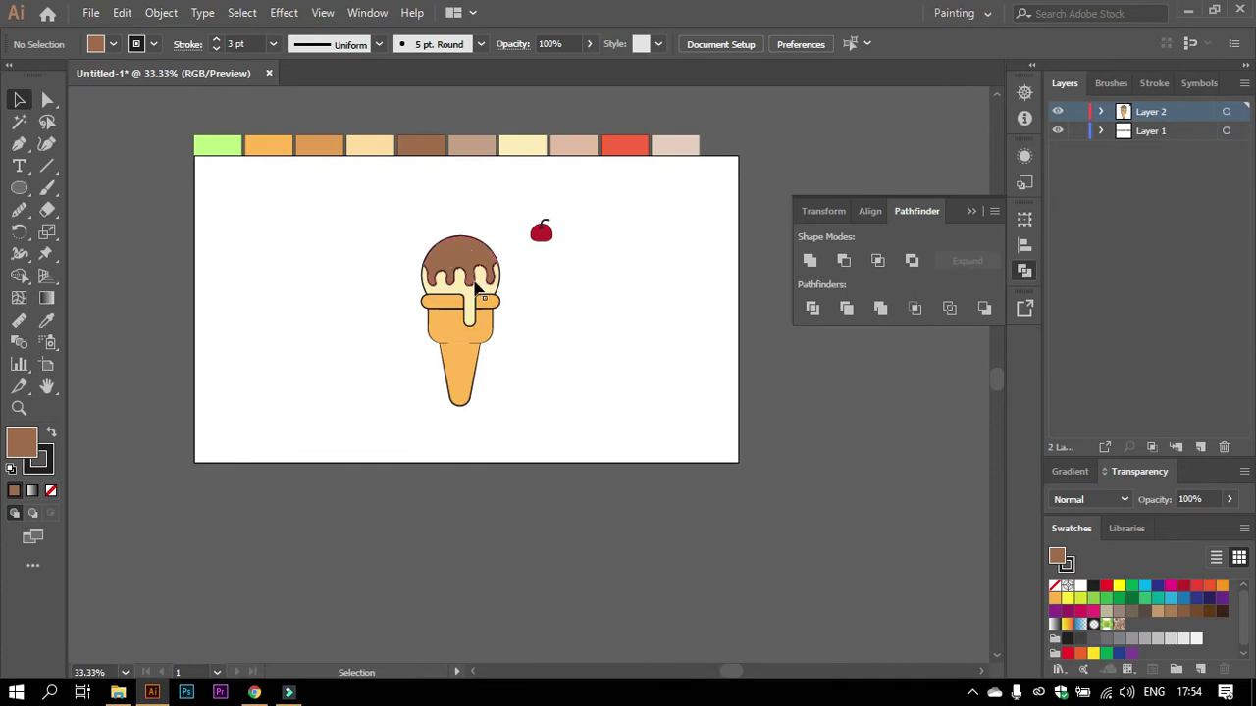
pyautogui.keyDown('alt'); pyautogui.scroll(1, 476, 285); pyautogui.keyUp('alt')
pyautogui.keyDown('alt'); pyautogui.scroll(1, 459, 244); pyautogui.keyUp('alt')
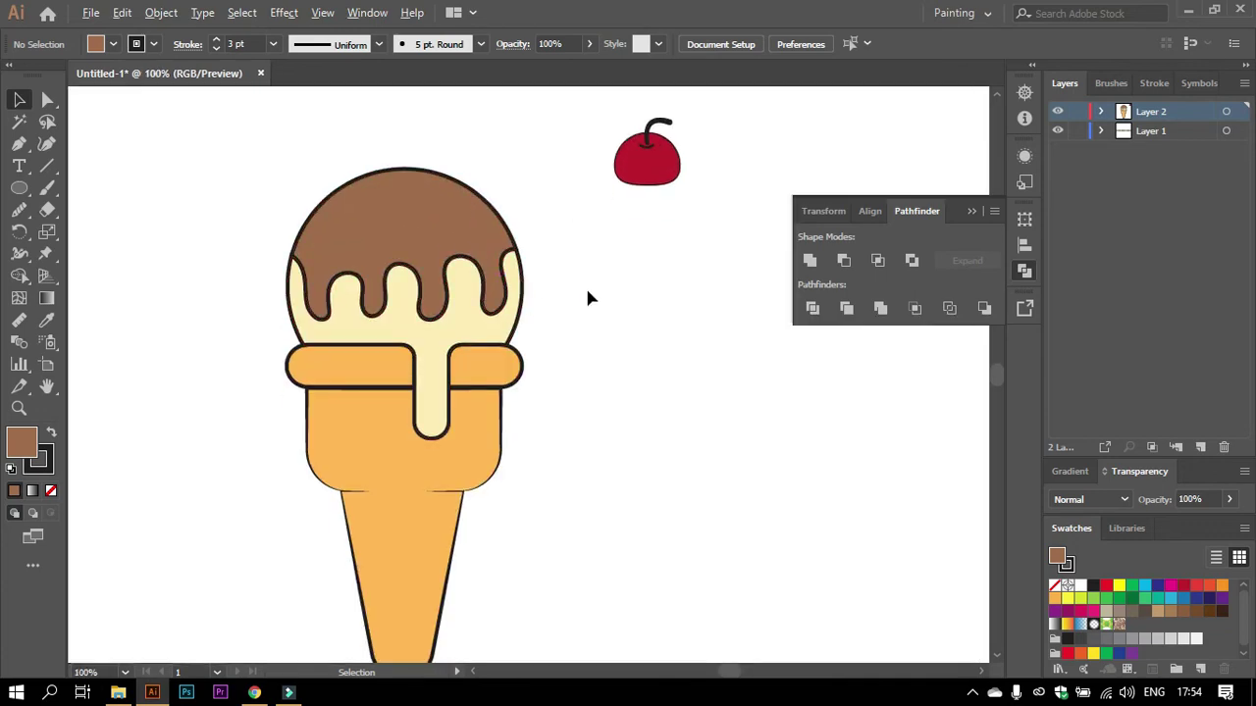
# Make an outline-free copy of the chocolate drip plus a slightly offset duplicate.
pyautogui.moveTo(439, 242); pyautogui.dragTo(710, 435)
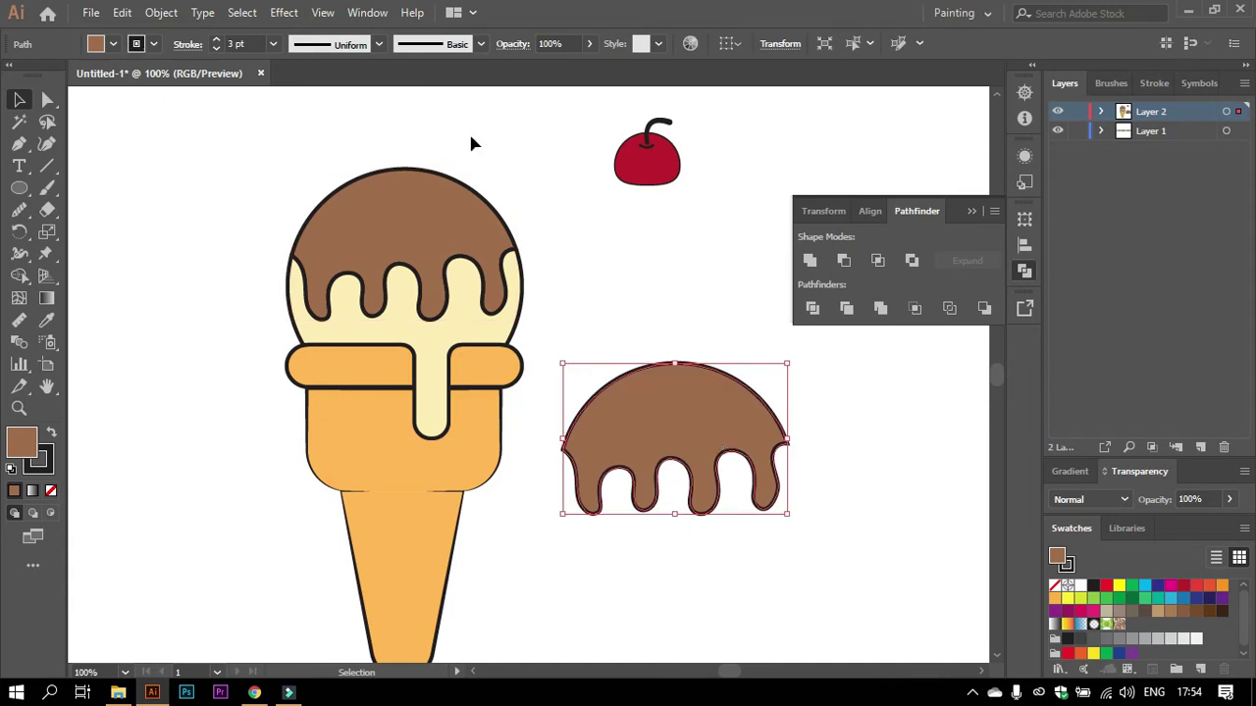
pyautogui.click(1055, 586)
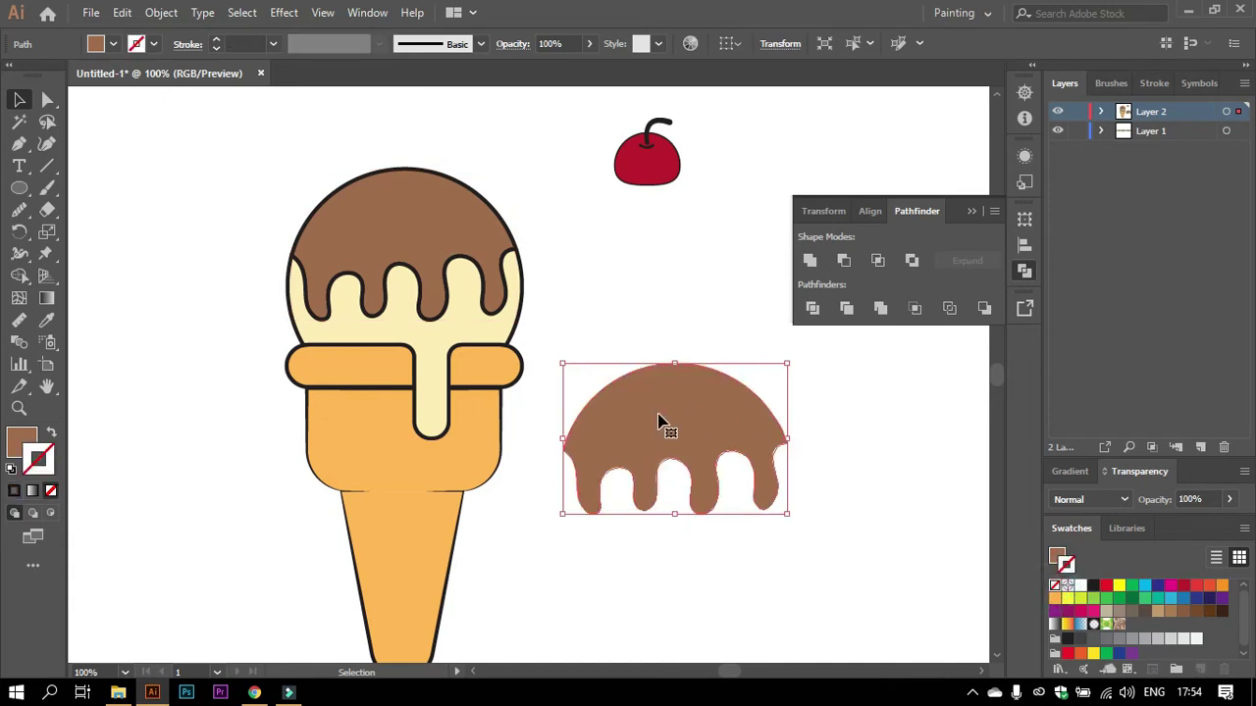
pyautogui.moveTo(660, 422); pyautogui.dragTo(675, 428)
pyautogui.press('a')
pyautogui.scroll(2, 638, 422)
pyautogui.click(586, 392)
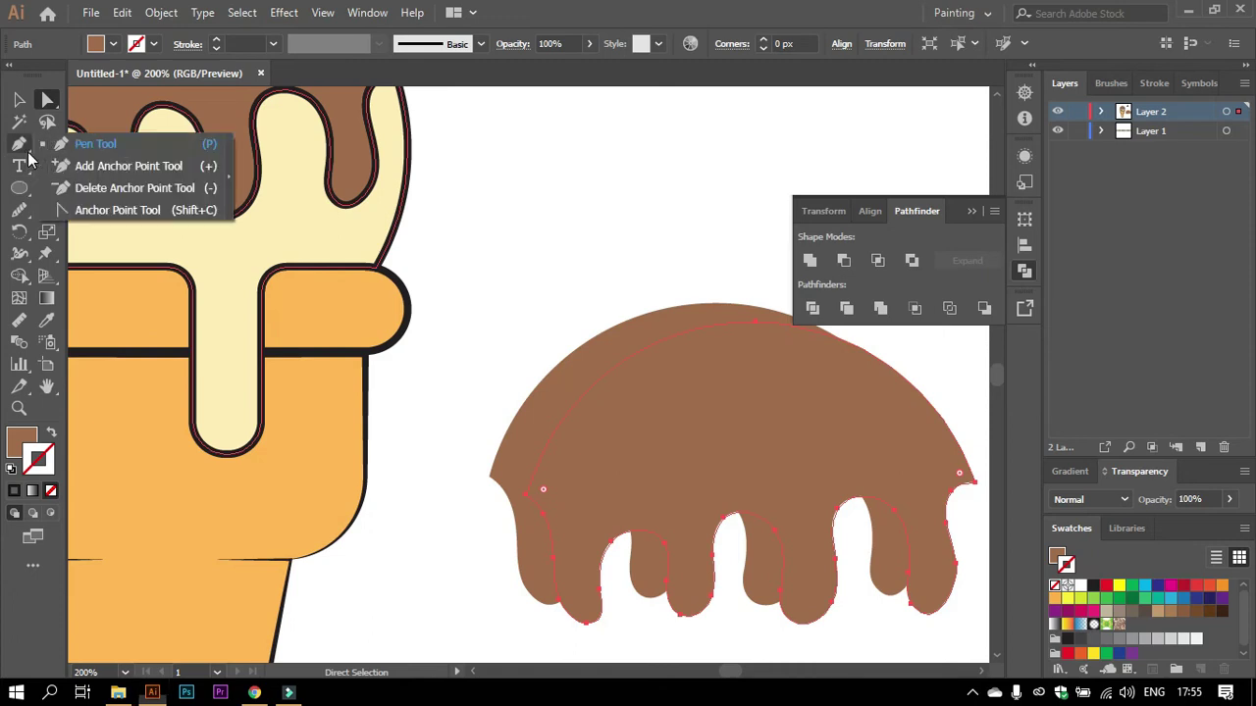
# Add an anchor on the drip's upper curve and reshape it with Direct Selection.
pyautogui.moveTo(18, 143); pyautogui.dragTo(107, 162)
pyautogui.click(609, 366)
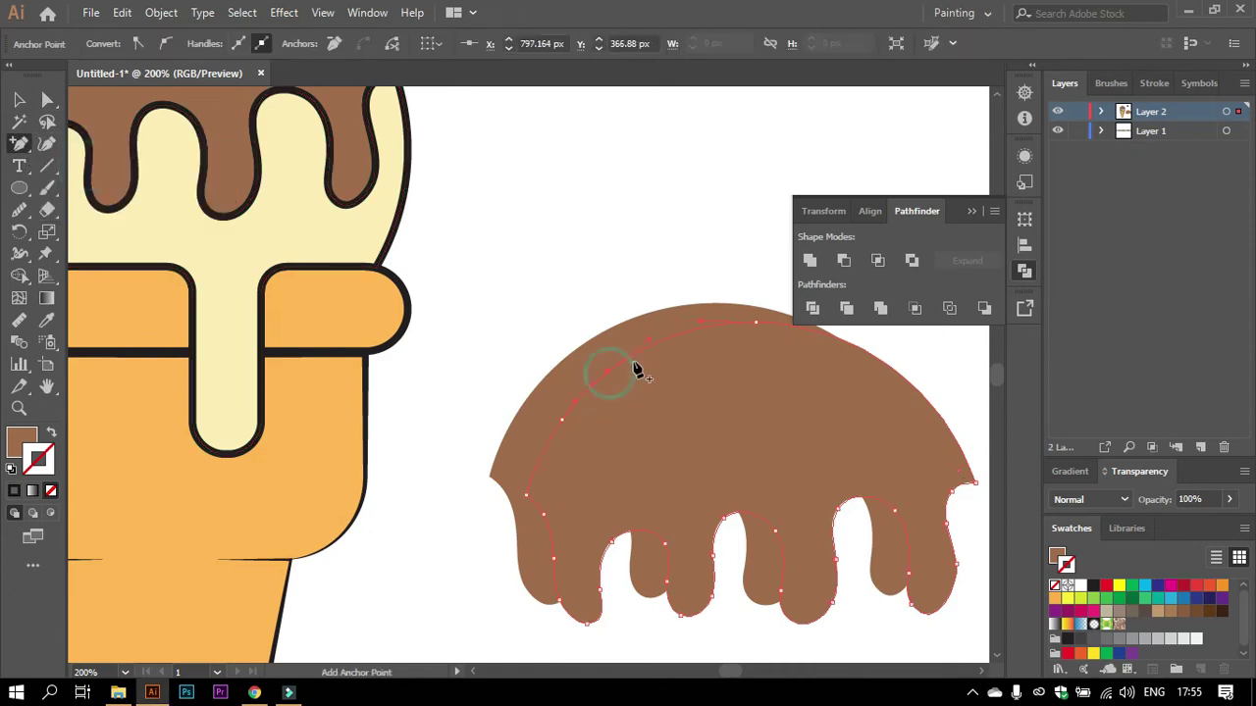
pyautogui.click(44, 100)
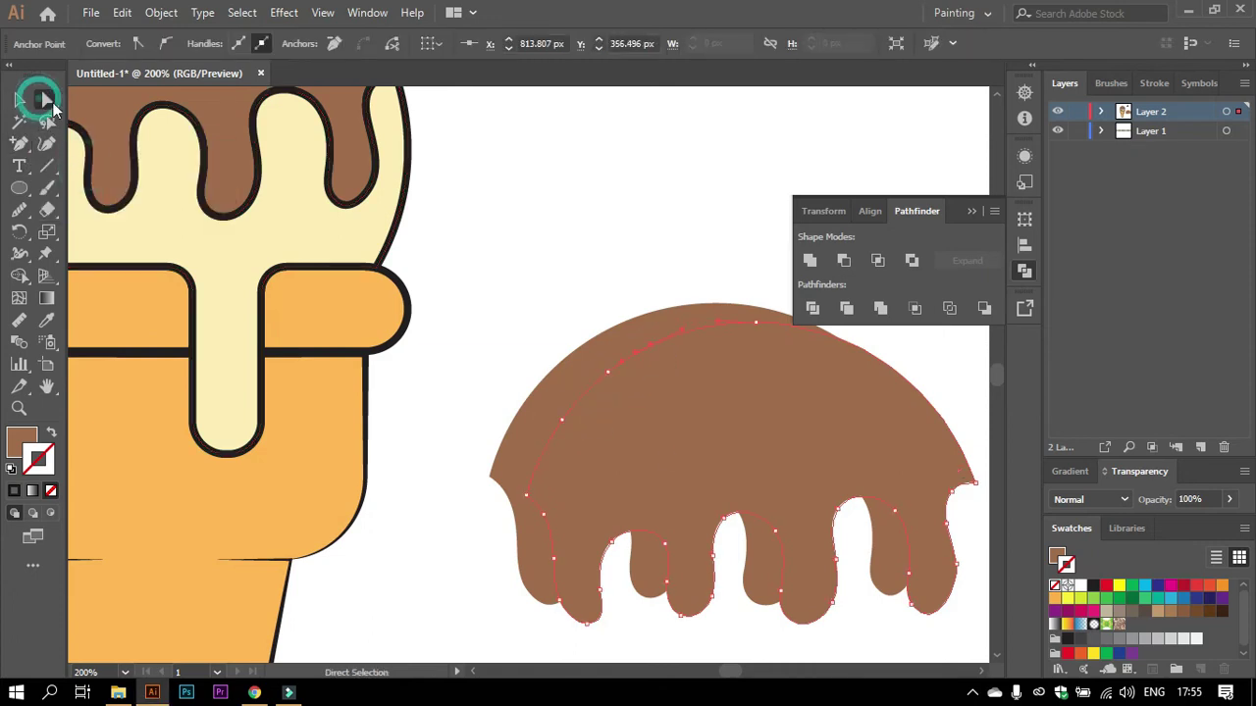
pyautogui.moveTo(562, 423); pyautogui.dragTo(573, 426)
pyautogui.moveTo(653, 343); pyautogui.dragTo(646, 363)
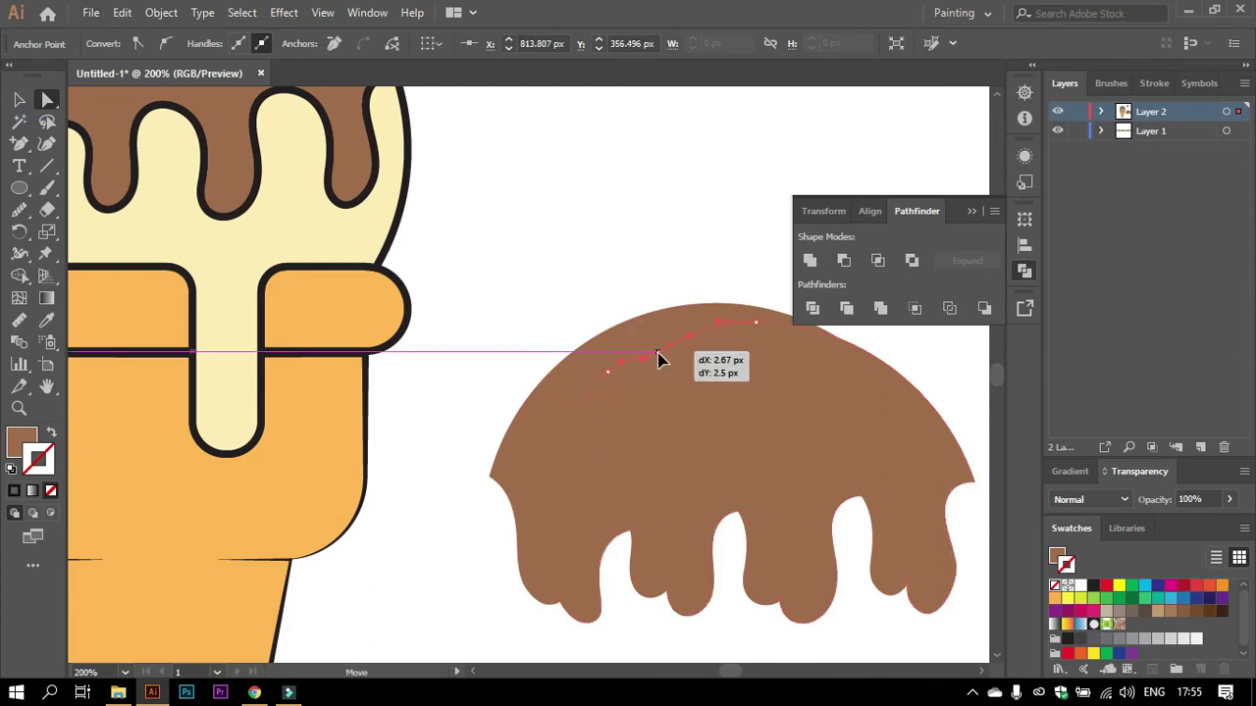
pyautogui.scroll(-1, 710, 369)
# Apply Pathfinder Minus Front to both drips and place the sliver on the scoop's chocolate.
pyautogui.click(19, 99)
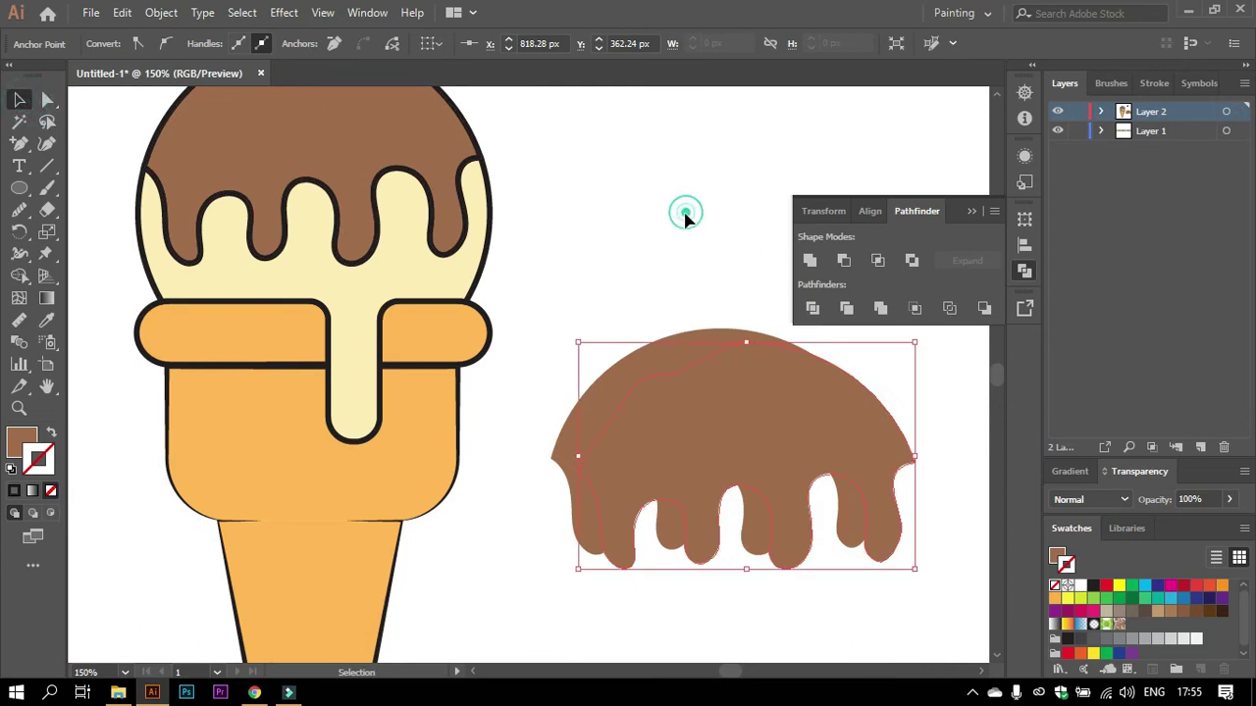
pyautogui.moveTo(553, 330); pyautogui.dragTo(762, 533)
pyautogui.click(877, 260)
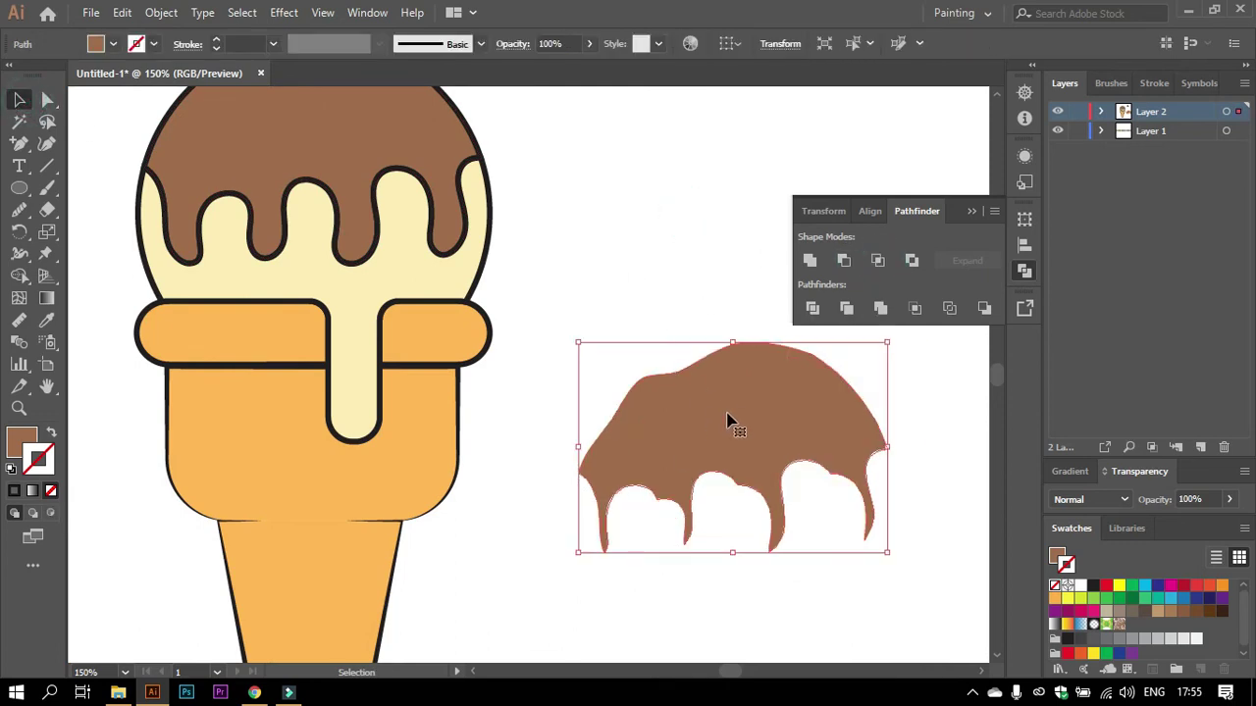
pyautogui.scroll(-1, 726, 419)
pyautogui.moveTo(756, 429); pyautogui.dragTo(482, 231)
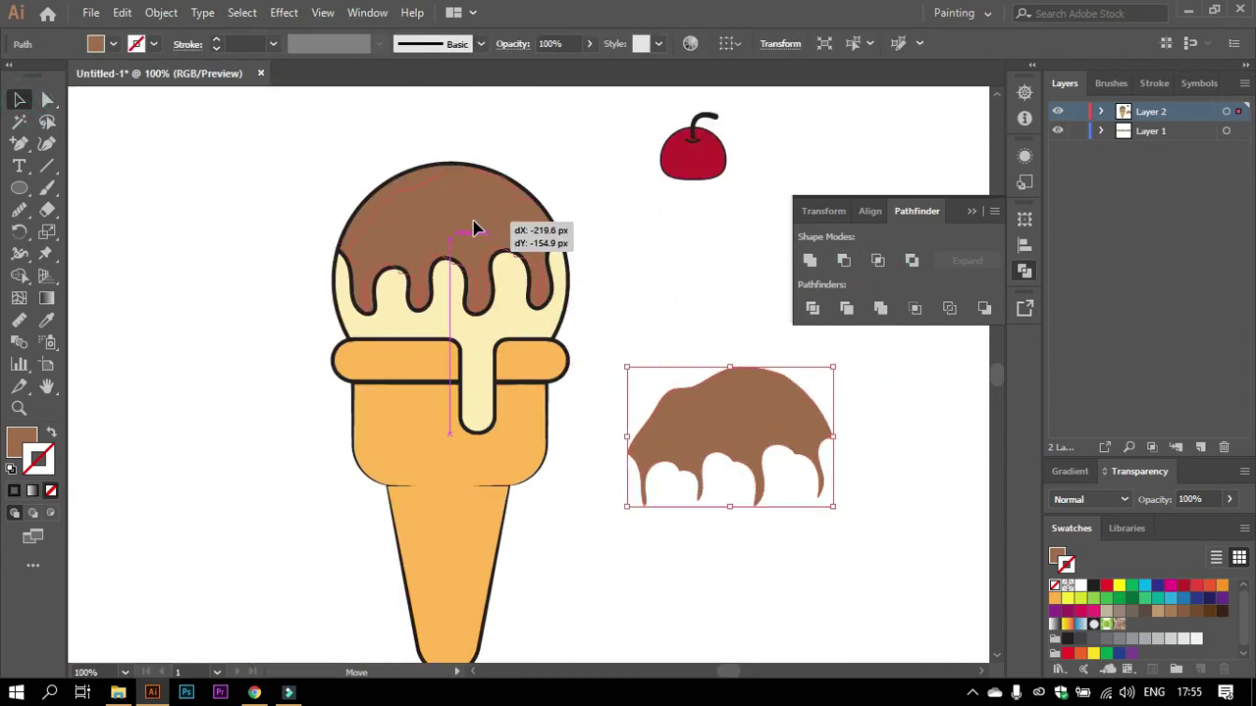
pyautogui.moveTo(481, 231); pyautogui.dragTo(482, 234)
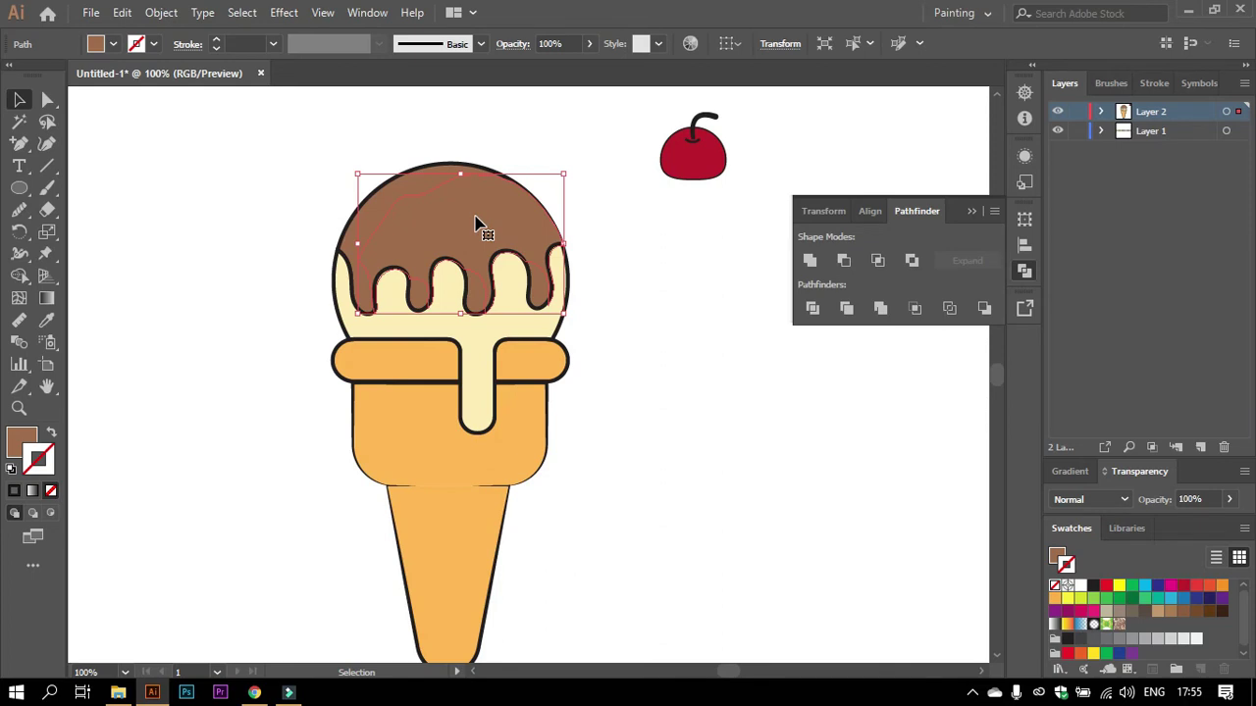
# Fill the sliver with the tan swatch using the Eyedropper.
pyautogui.scroll(-2, 498, 350)
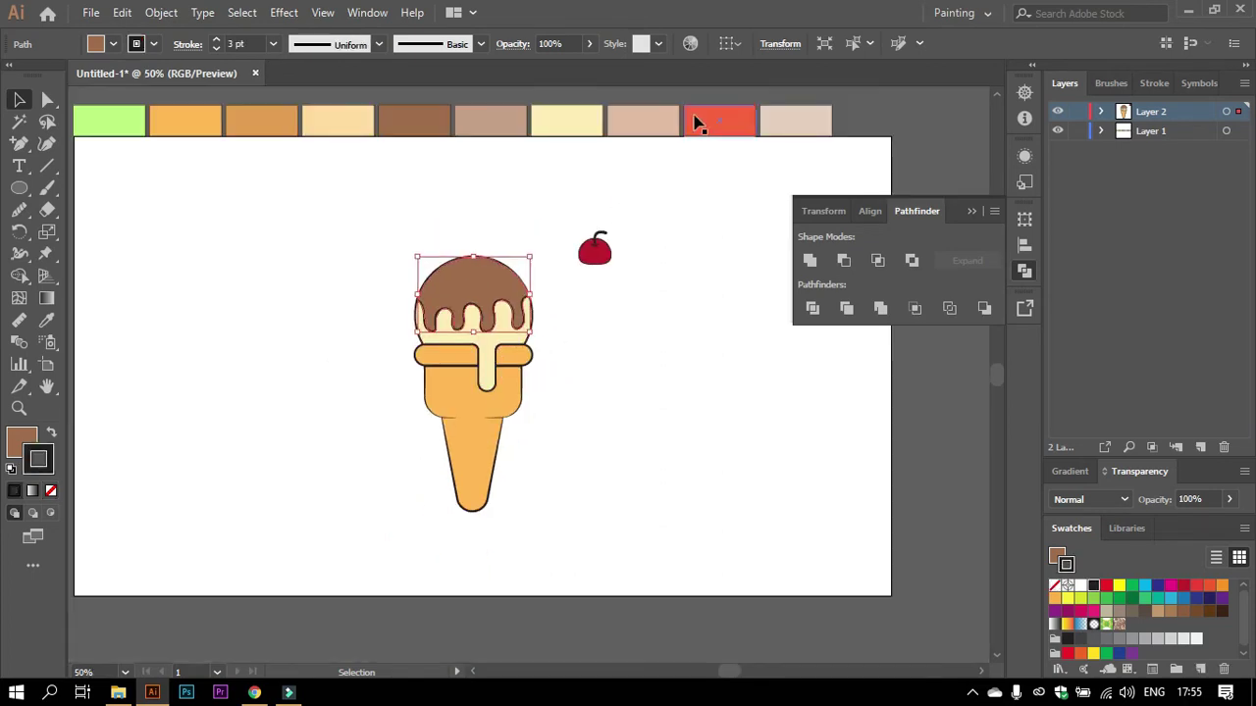
pyautogui.click(46, 321)
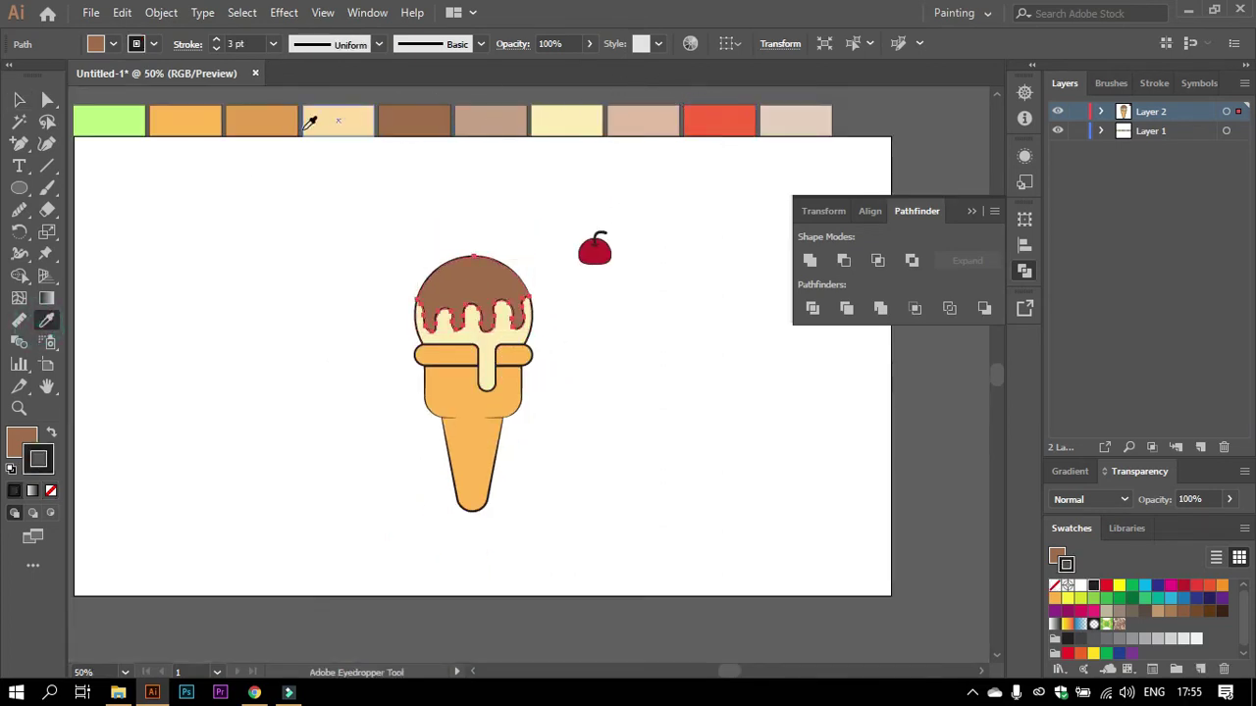
pyautogui.click(493, 116)
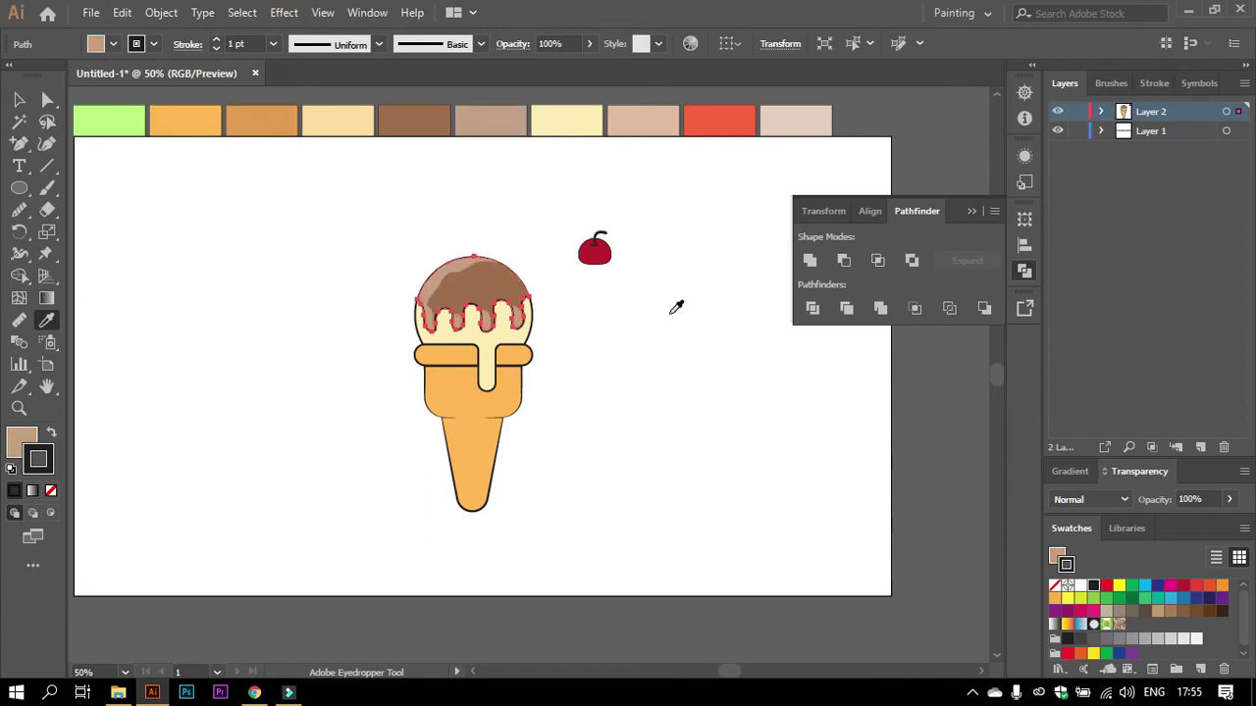
pyautogui.click(22, 98)
pyautogui.click(573, 294)
# Set the chocolate topping shape's outline to 3 pt.
pyautogui.scroll(1, 532, 302)
pyautogui.scroll(1, 532, 299)
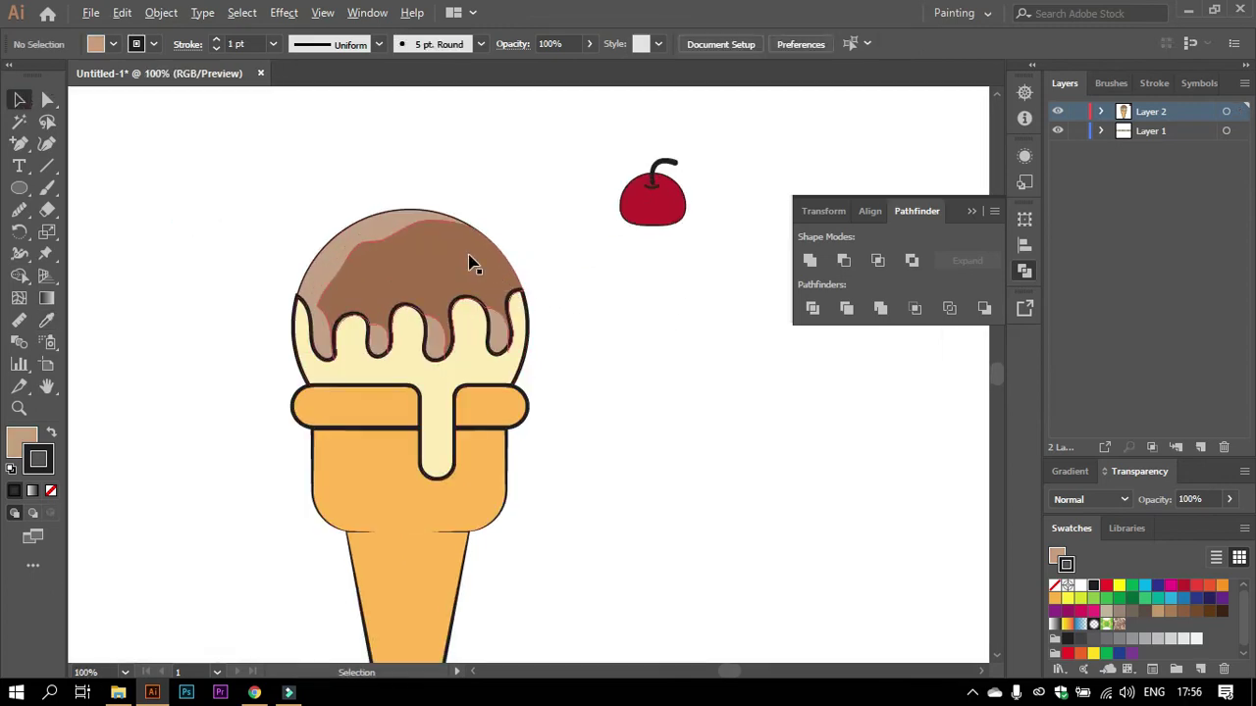
pyautogui.click(390, 220)
pyautogui.click(273, 45)
pyautogui.click(294, 181)
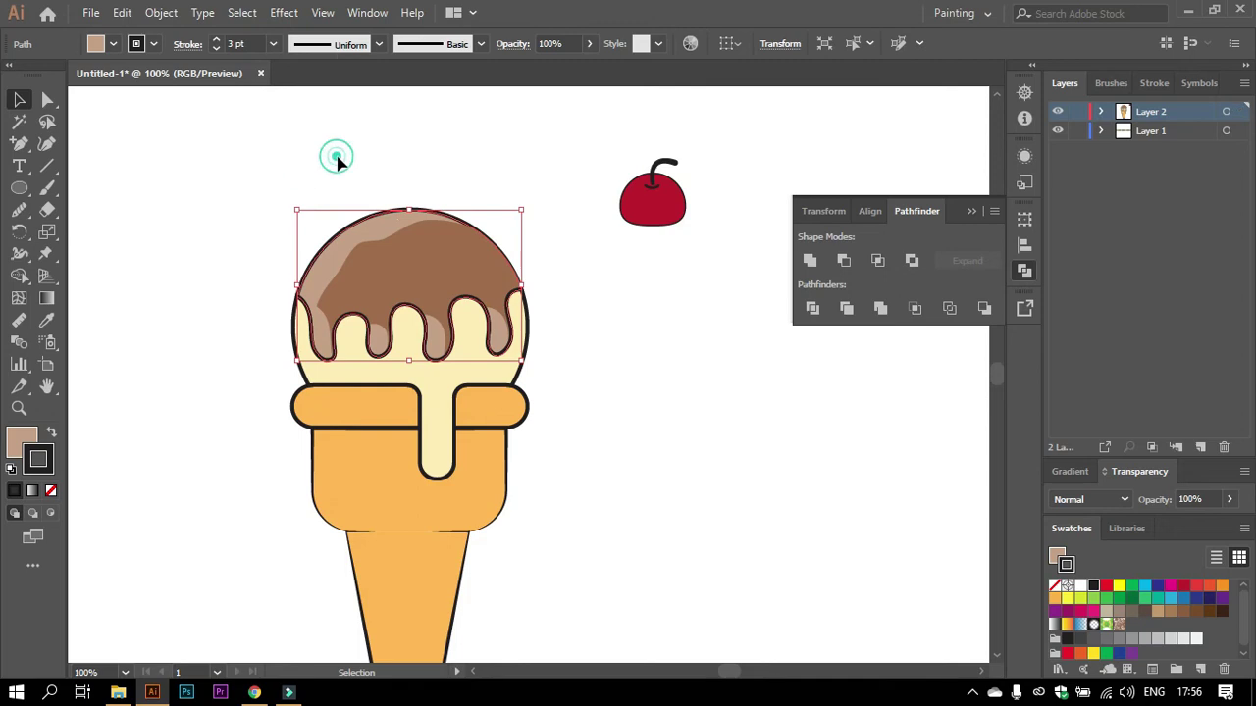
pyautogui.click(336, 157)
# Nudge the chocolate drip slightly left and zoom out to review it.
pyautogui.moveTo(410, 279)
pyautogui.mouseDown()
pyautogui.moveTo(400, 275)
pyautogui.moveTo(451, 257)
pyautogui.mouseUp()
pyautogui.click(541, 196)
pyautogui.hotkey('ctrl', '-')
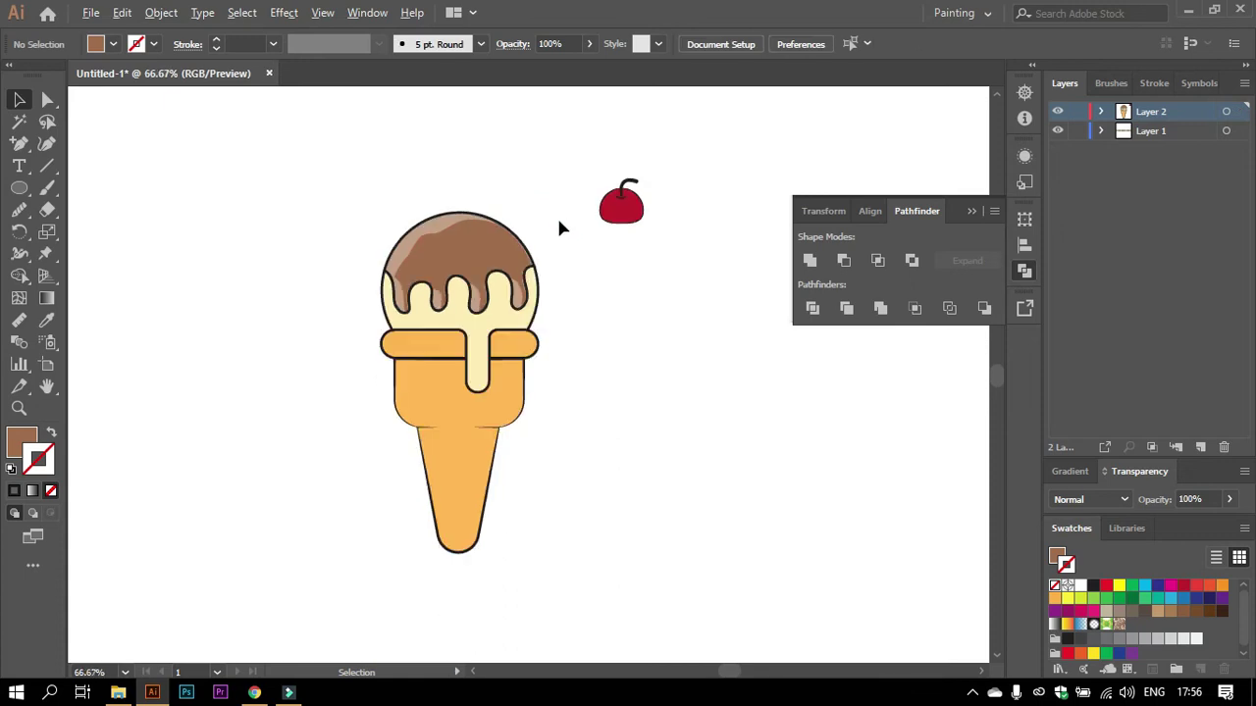
pyautogui.scroll(-1, 579, 255)
pyautogui.scroll(1, 590, 286)
pyautogui.scroll(1, 586, 288)
pyautogui.scroll(-1, 585, 295)
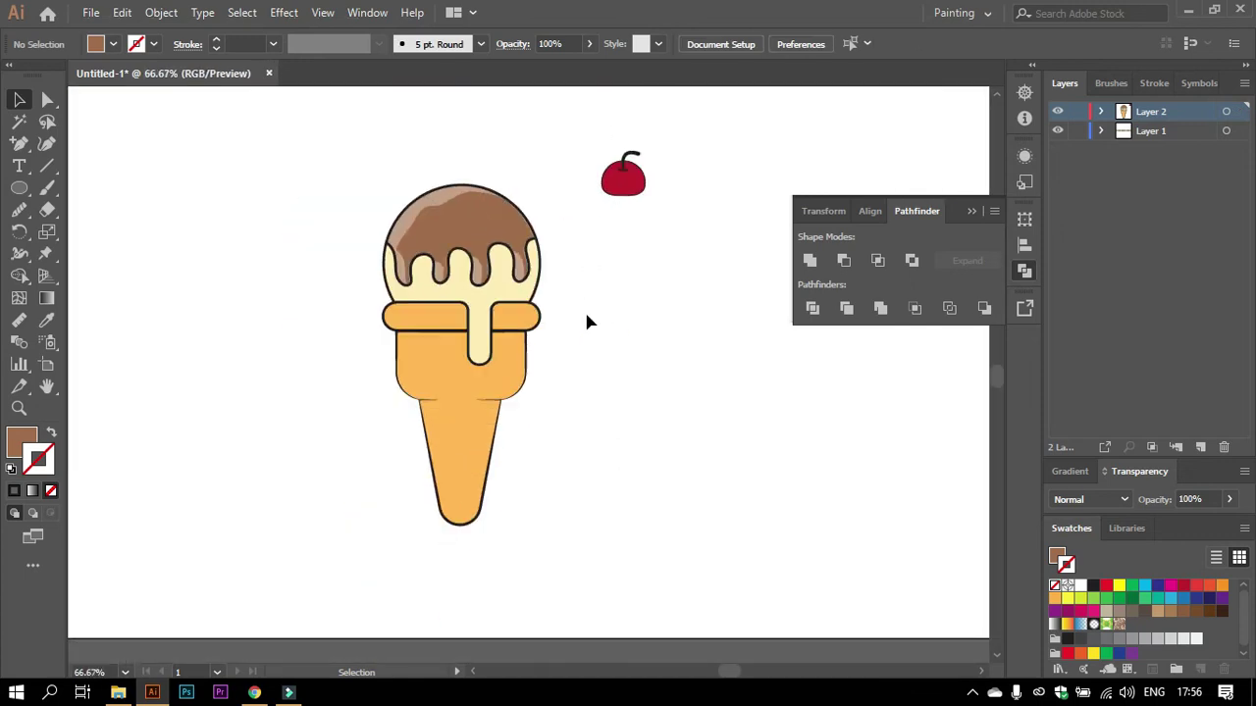
pyautogui.scroll(1, 586, 314)
pyautogui.scroll(-1, 505, 289)
pyautogui.scroll(-1, 571, 248)
pyautogui.scroll(1, 562, 223)
# Intersect two outline-free offset copies of the cherry body and move the overlap onto the cherry.
pyautogui.scroll(3, 604, 191)
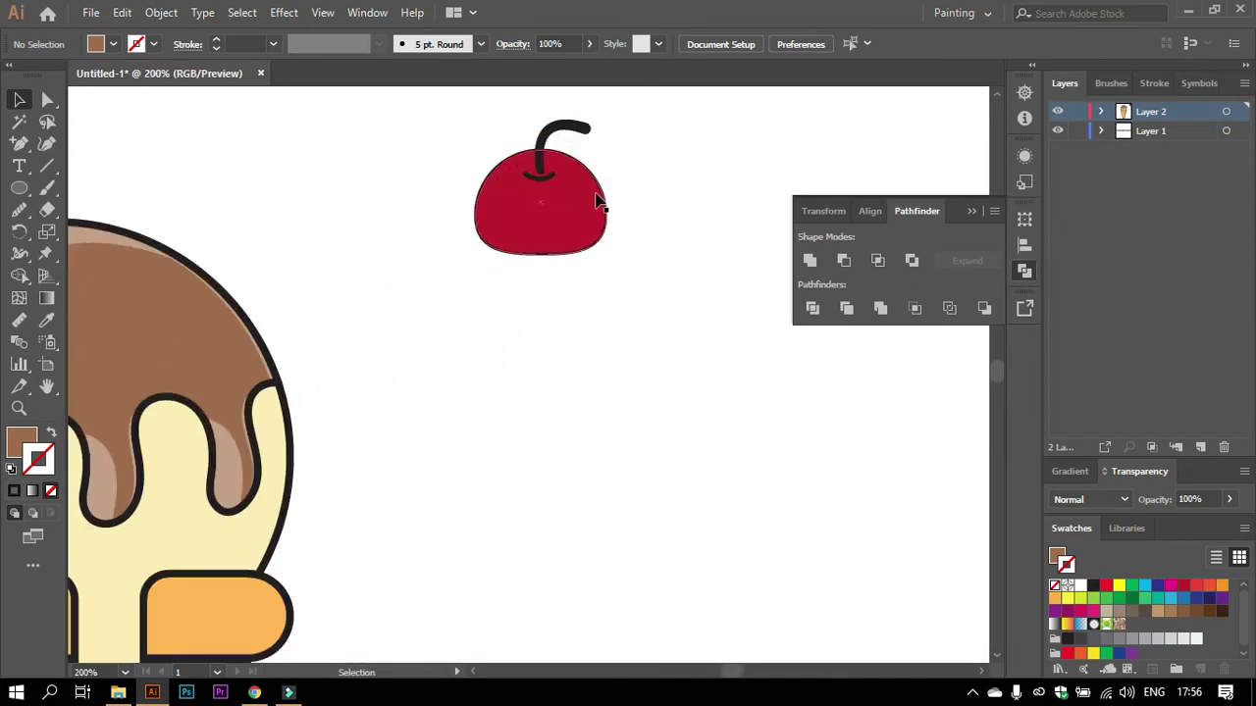
pyautogui.click(561, 214)
pyautogui.moveTo(553, 205); pyautogui.dragTo(603, 351)
pyautogui.click(1055, 586)
pyautogui.moveTo(482, 291); pyautogui.dragTo(549, 363)
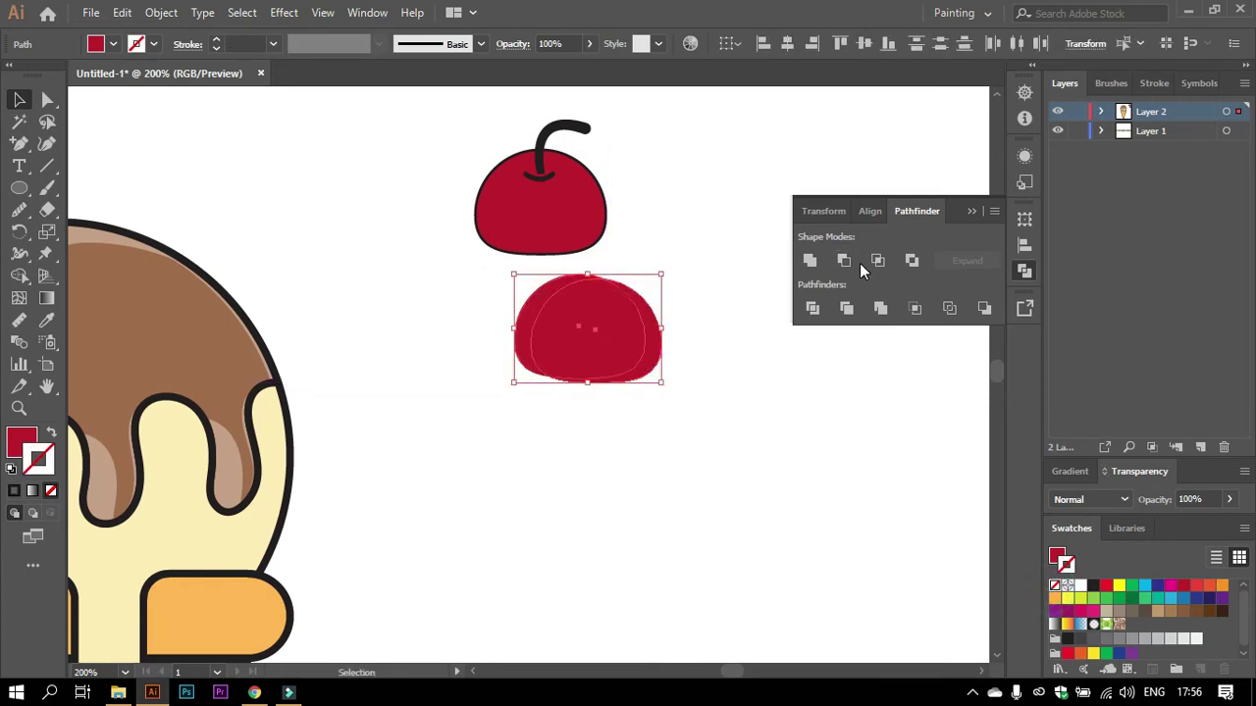
pyautogui.click(878, 262)
pyautogui.moveTo(597, 305); pyautogui.dragTo(565, 210)
# Colour the cherry highlight with the orange-red swatch.
pyautogui.click(495, 182)
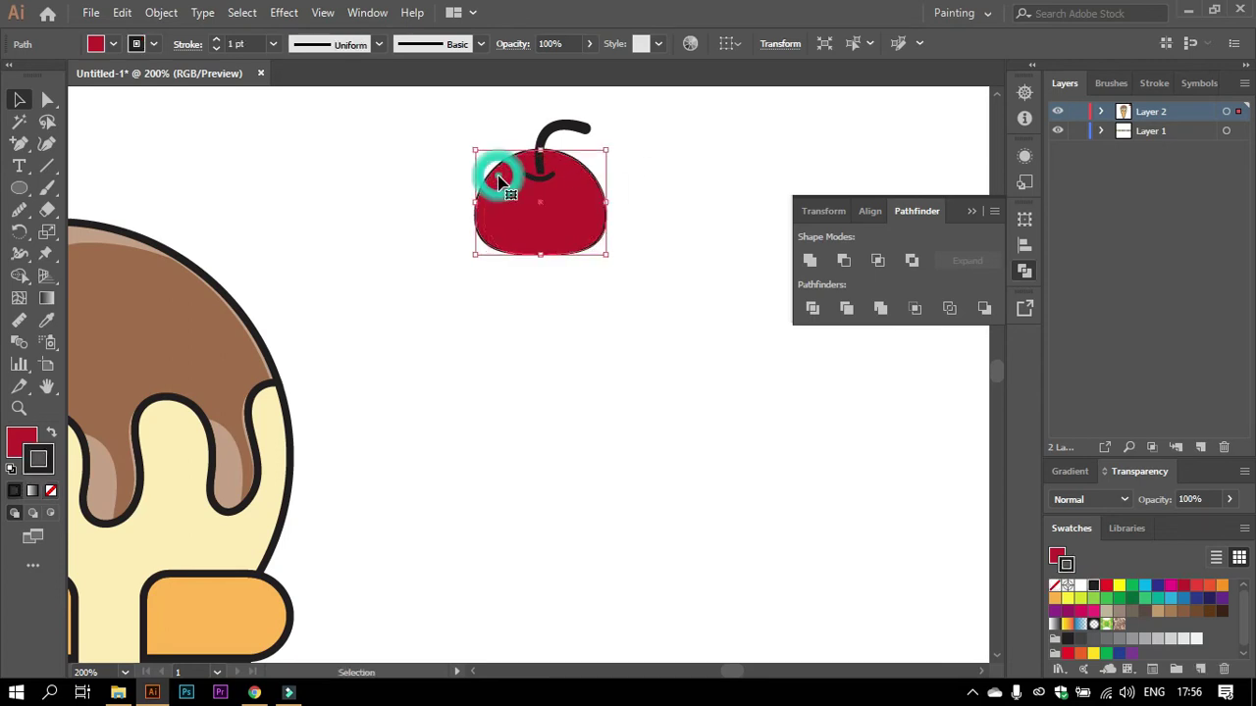
pyautogui.keyDown('alt'); pyautogui.scroll(-2, 564, 301); pyautogui.keyUp('alt')
pyautogui.press('i')
pyautogui.scroll(2, 750, 146)
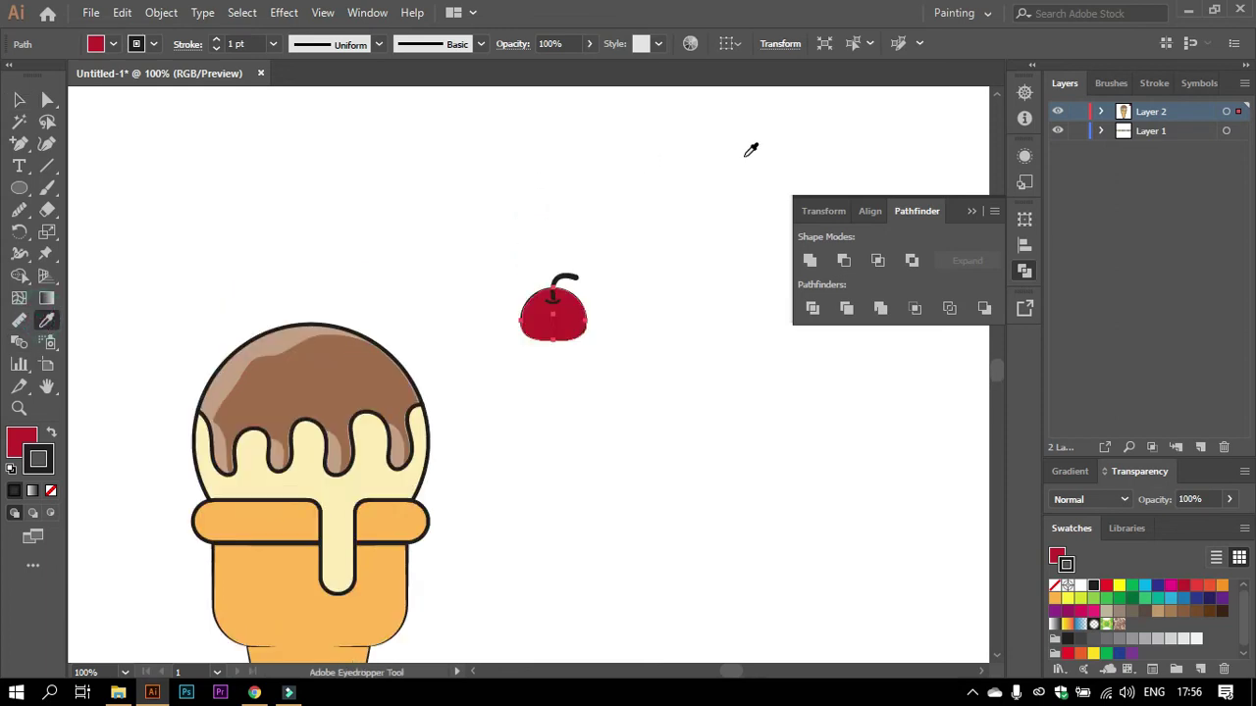
pyautogui.scroll(2, 751, 147)
pyautogui.keyDown('alt'); pyautogui.scroll(-2, 910, 114); pyautogui.keyUp('alt')
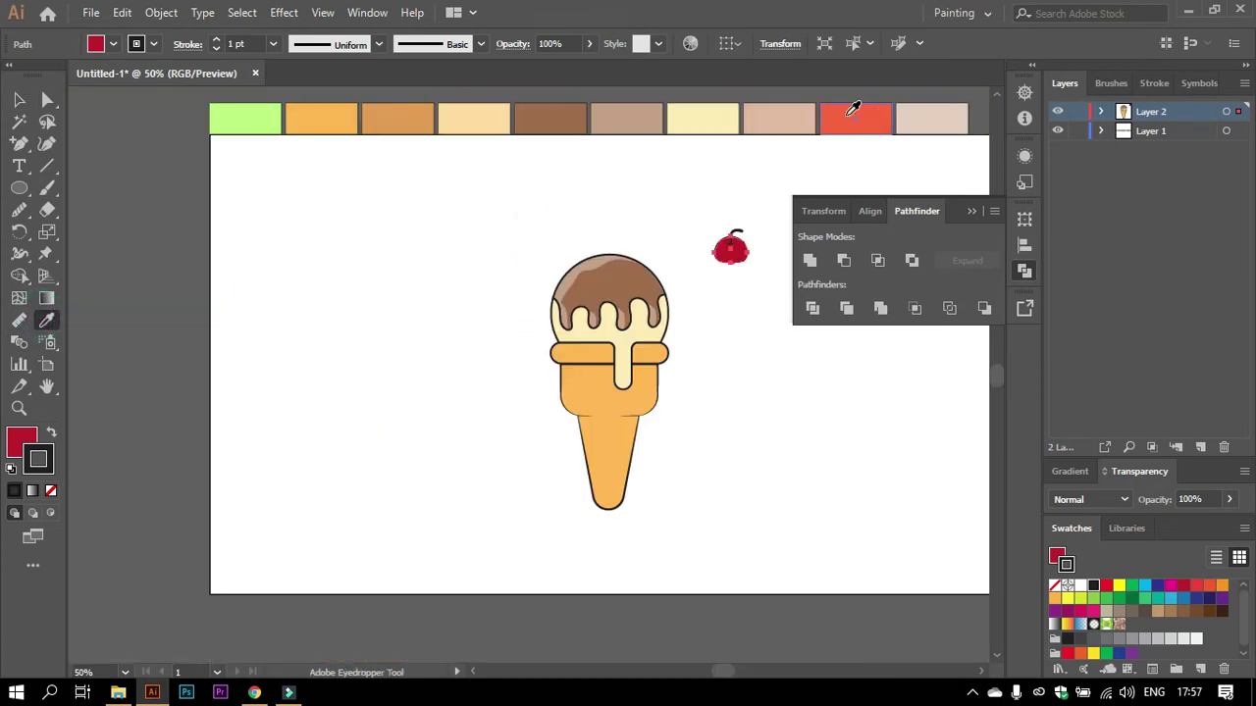
pyautogui.click(848, 112)
pyautogui.click(19, 99)
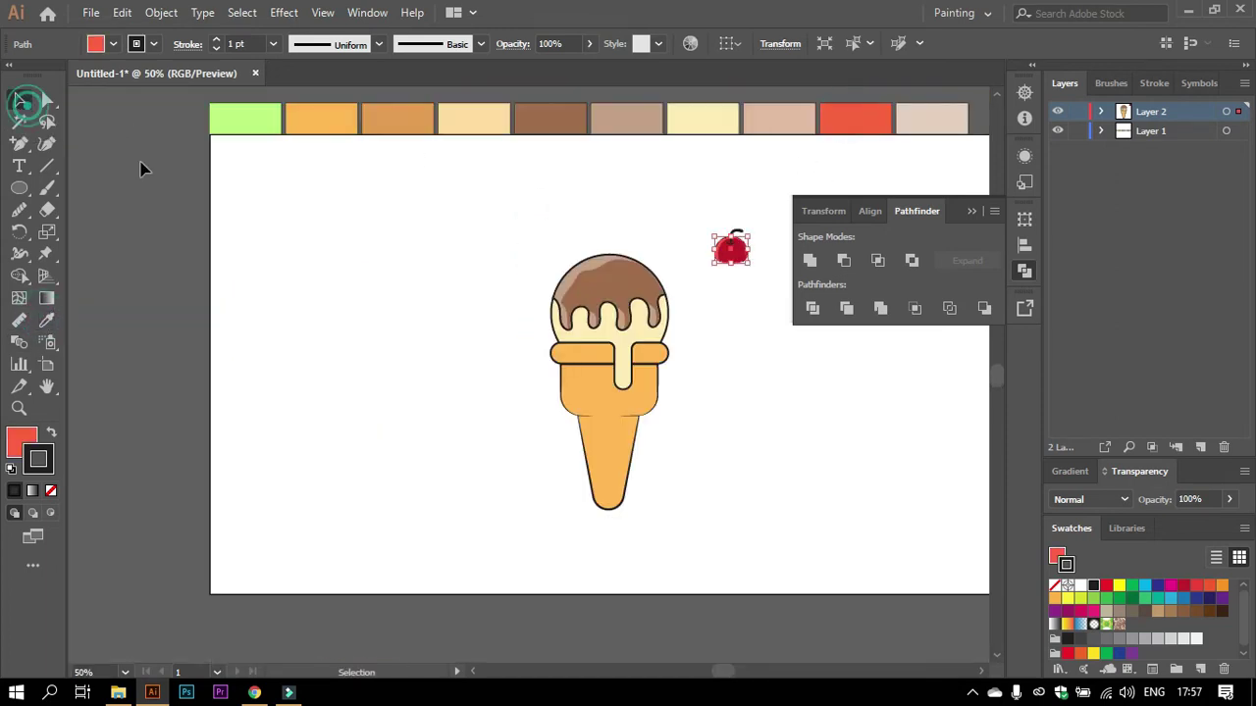
pyautogui.click(782, 265)
# Select all the cherry parts and group them.
pyautogui.keyDown('alt'); pyautogui.scroll(3, 734, 243); pyautogui.keyUp('alt')
pyautogui.keyDown('alt'); pyautogui.scroll(2, 734, 243); pyautogui.keyUp('alt')
pyautogui.keyDown('alt'); pyautogui.scroll(-2, 733, 243); pyautogui.keyUp('alt')
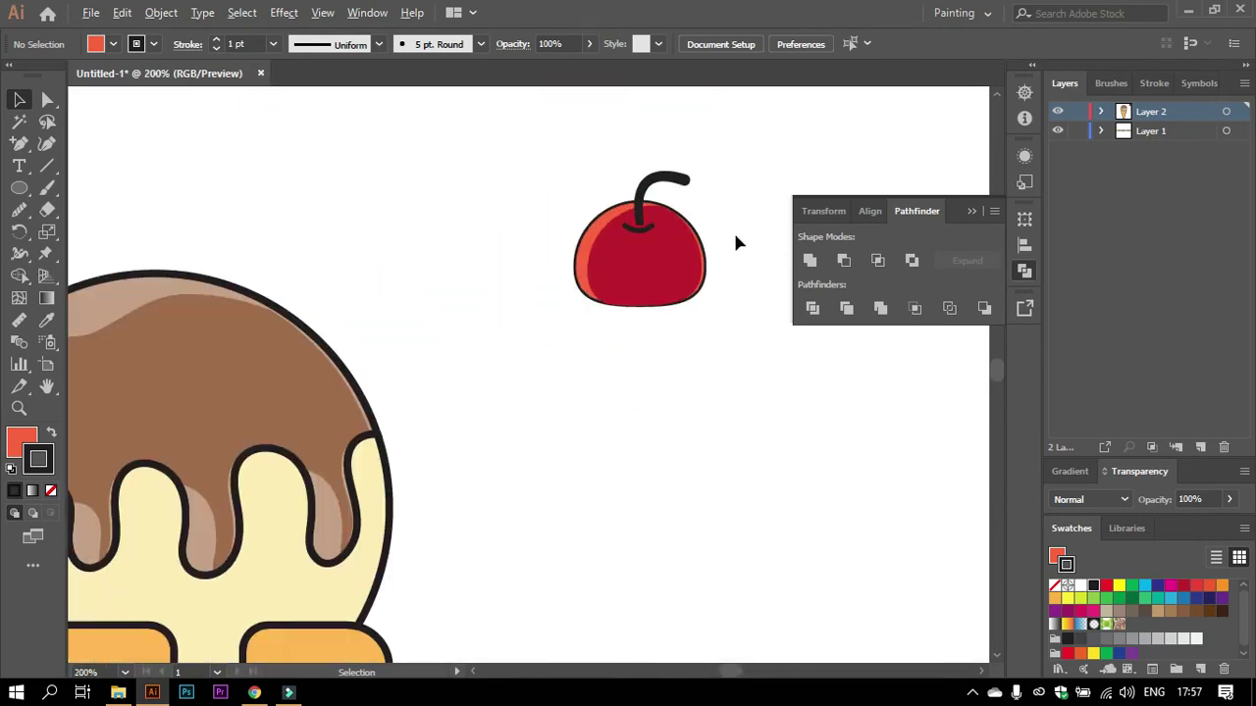
pyautogui.moveTo(591, 174); pyautogui.dragTo(706, 314)
pyautogui.rightClick(687, 248)
pyautogui.click(735, 359)
pyautogui.click(740, 213)
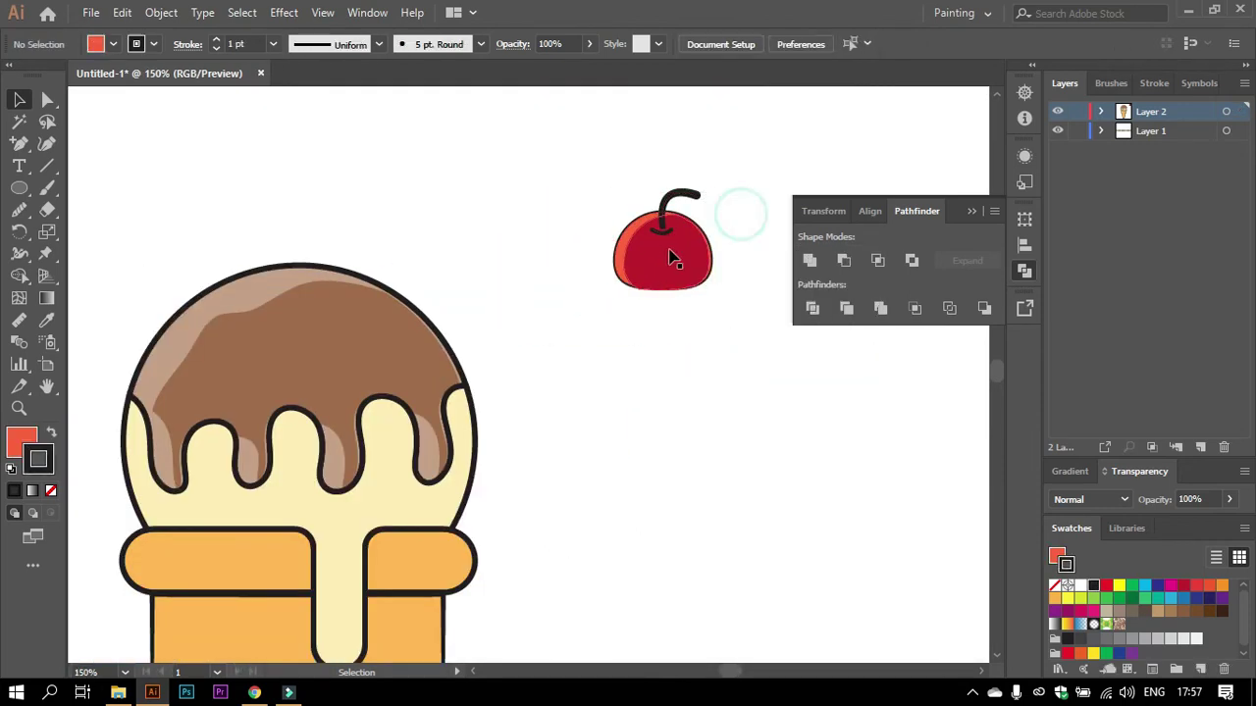
# Place the grouped cherry on top of the scoop, nudged slightly right.
pyautogui.moveTo(675, 253); pyautogui.dragTo(303, 264)
pyautogui.click(530, 289)
pyautogui.keyDown('alt'); pyautogui.scroll(-1, 490, 279); pyautogui.keyUp('alt')
pyautogui.keyDown('alt'); pyautogui.scroll(-1, 462, 261); pyautogui.keyUp('alt')
pyautogui.keyDown('alt'); pyautogui.scroll(2, 431, 266); pyautogui.keyUp('alt')
pyautogui.moveTo(407, 272); pyautogui.dragTo(419, 272)
pyautogui.click(611, 238)
pyautogui.keyDown('alt'); pyautogui.scroll(-1, 609, 233); pyautogui.keyUp('alt')
# Fill the cream drip with the pale yellow swatch and set its outline to 3 pt.
pyautogui.keyDown('alt'); pyautogui.scroll(-1, 609, 234); pyautogui.keyUp('alt')
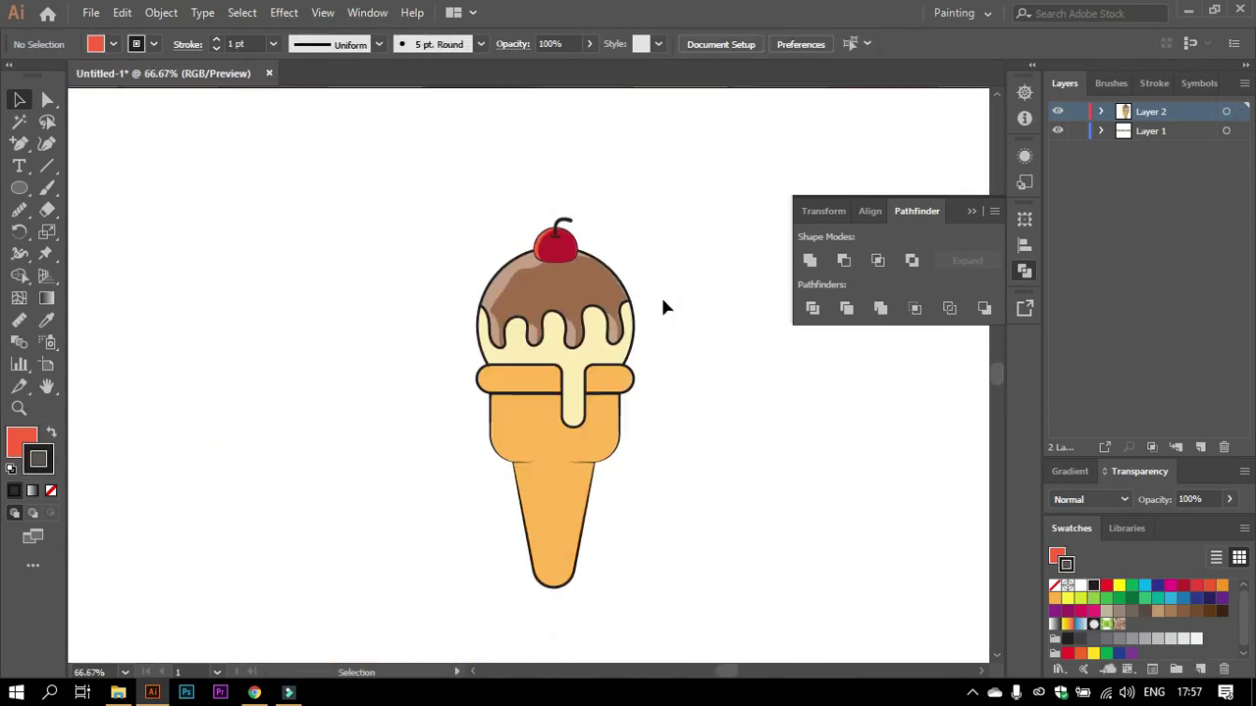
pyautogui.keyDown('alt'); pyautogui.scroll(-1, 648, 381); pyautogui.keyUp('alt')
pyautogui.keyDown('alt'); pyautogui.scroll(1, 628, 410); pyautogui.keyUp('alt')
pyautogui.keyDown('alt'); pyautogui.scroll(-1, 683, 440); pyautogui.keyUp('alt')
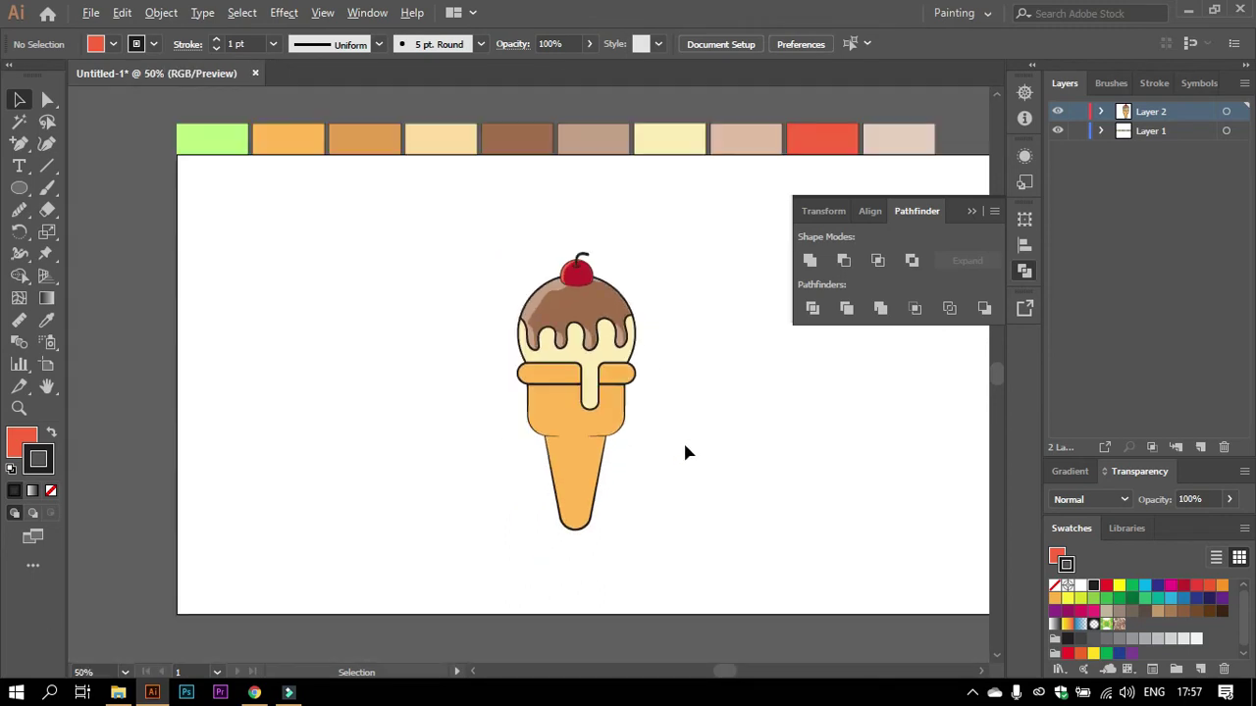
pyautogui.click(624, 360)
pyautogui.press('i')
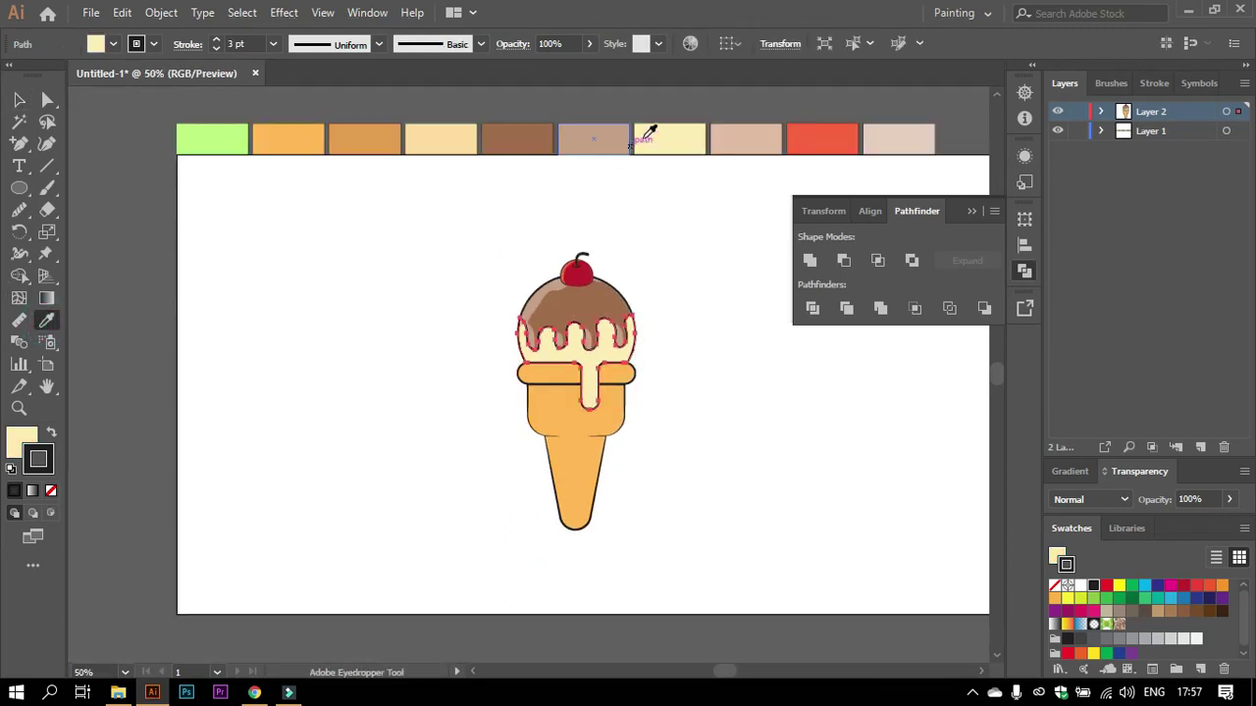
pyautogui.click(691, 129)
pyautogui.click(273, 44)
pyautogui.click(297, 165)
# Drag the cream drip out to the right of the cone.
pyautogui.press('v')
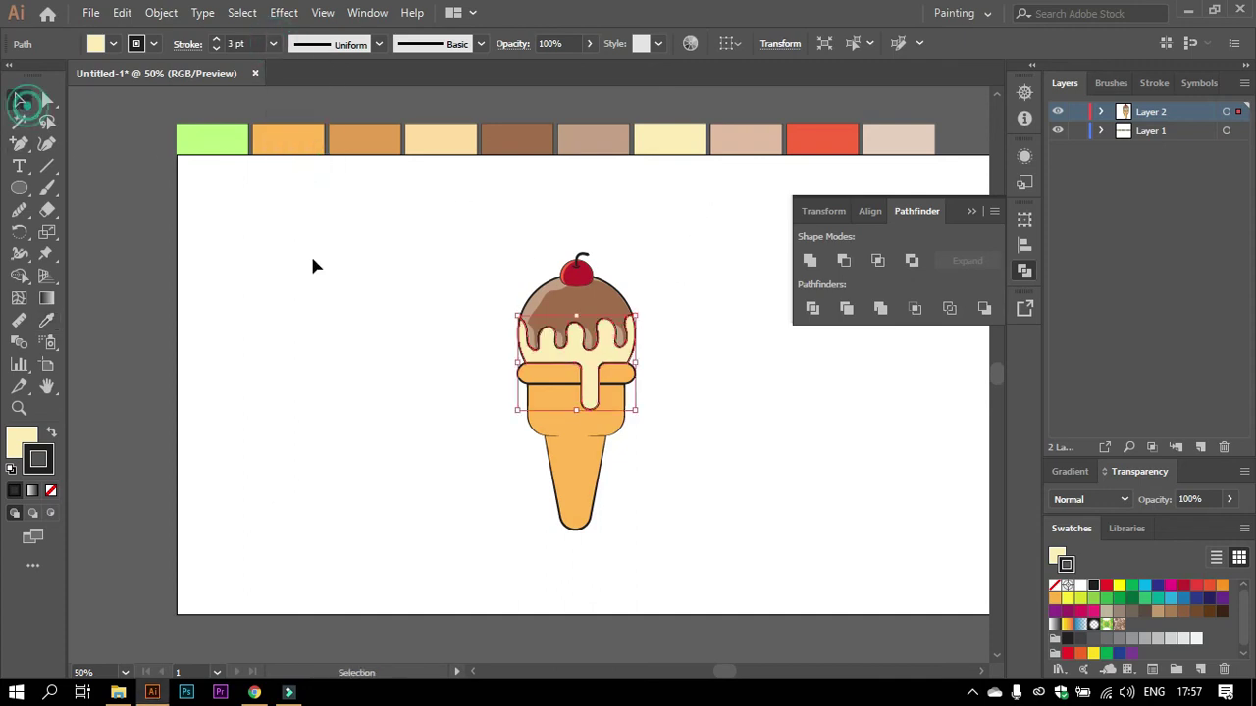
pyautogui.click(310, 253)
pyautogui.scroll(1, 711, 371)
pyautogui.scroll(1, 628, 371)
pyautogui.moveTo(533, 326); pyautogui.dragTo(808, 451)
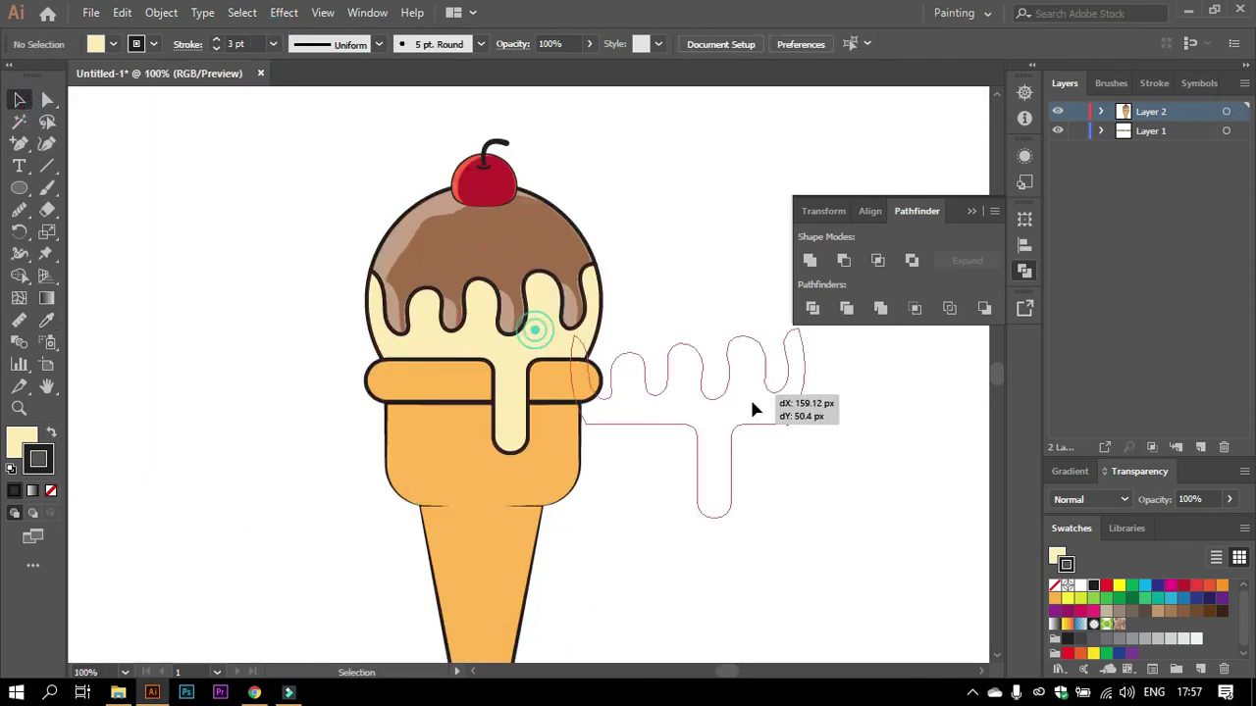
# Remove the drip copy's stroke, offset it up-left, and Minus Front the two drip shapes.
pyautogui.click(1055, 587)
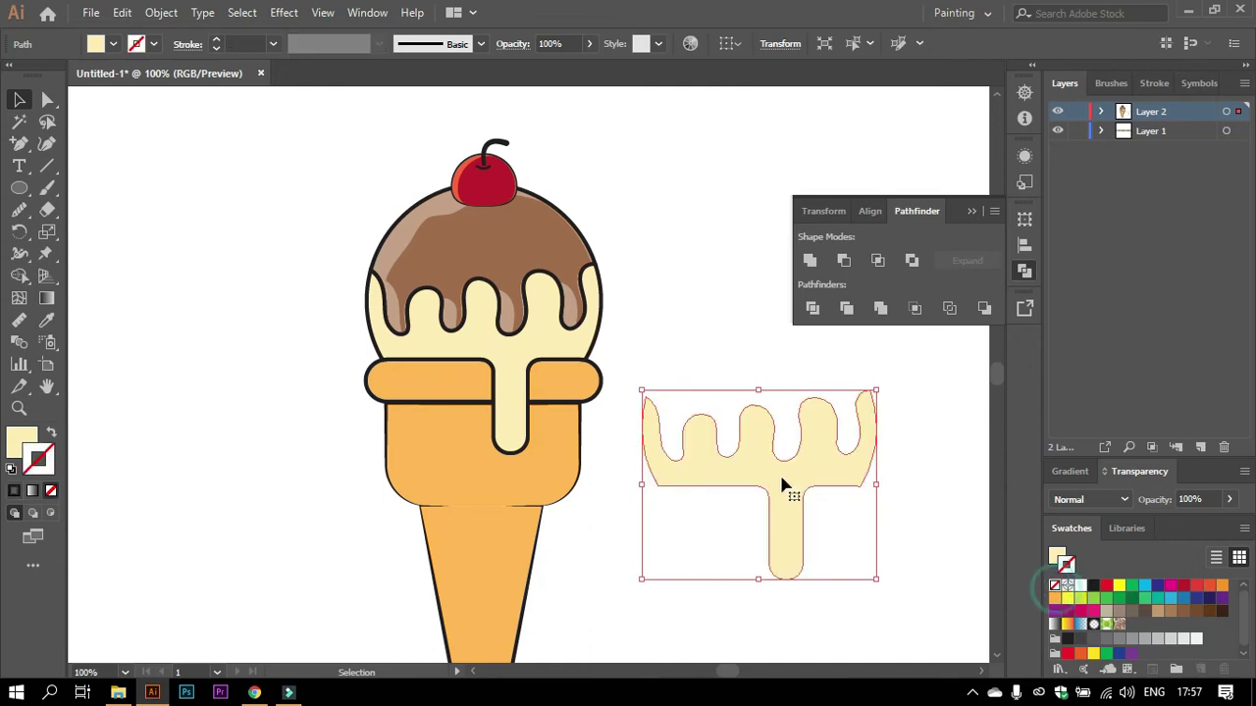
pyautogui.moveTo(803, 471); pyautogui.dragTo(784, 463)
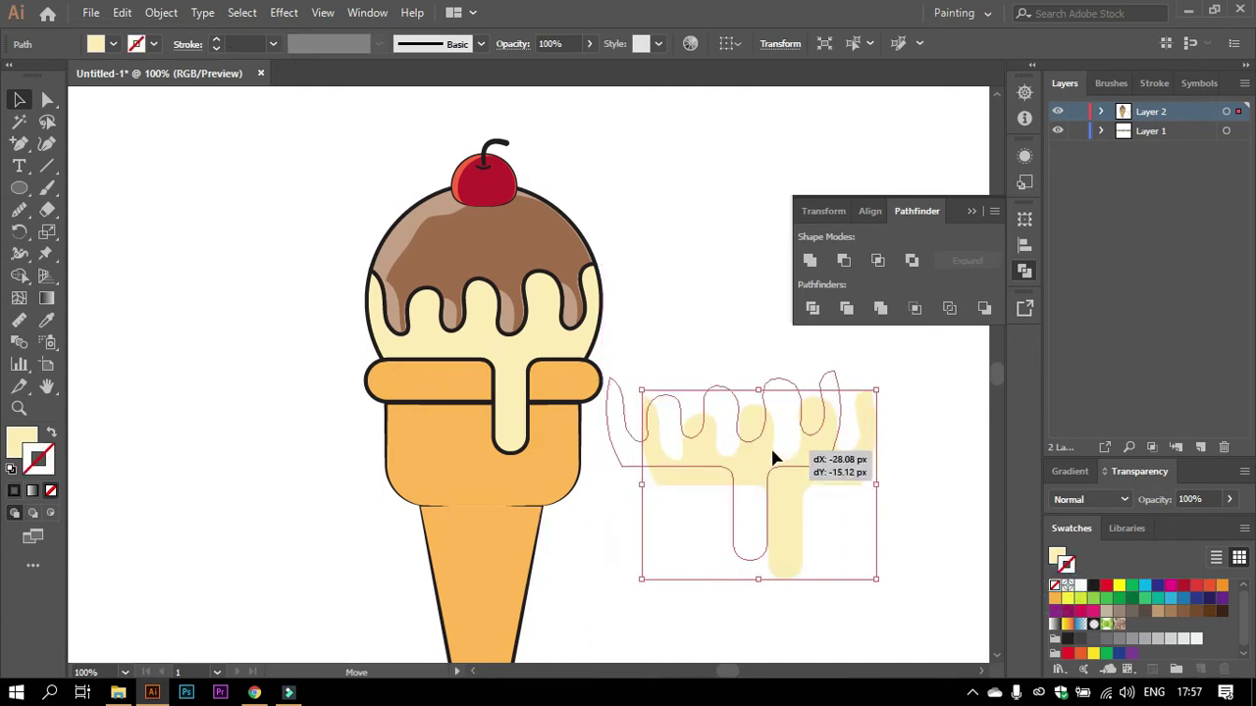
pyautogui.moveTo(783, 456); pyautogui.dragTo(768, 444)
pyautogui.click(908, 432)
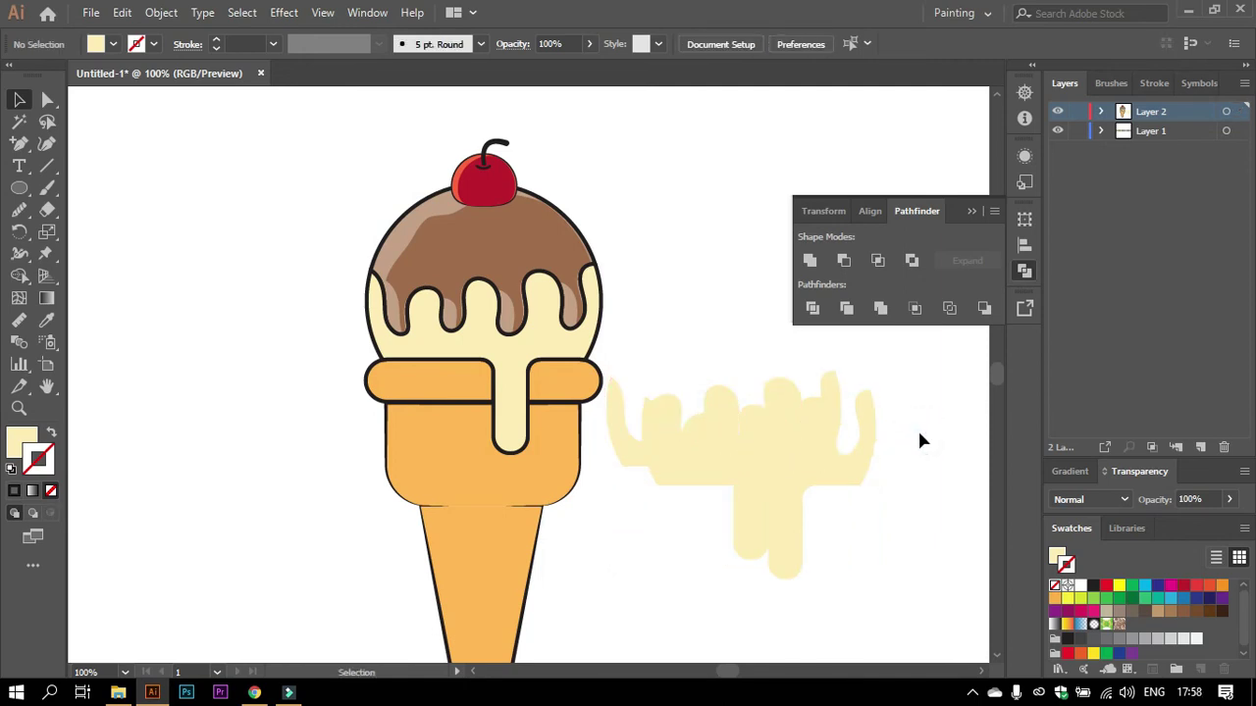
pyautogui.moveTo(749, 361); pyautogui.dragTo(848, 513)
pyautogui.click(846, 261)
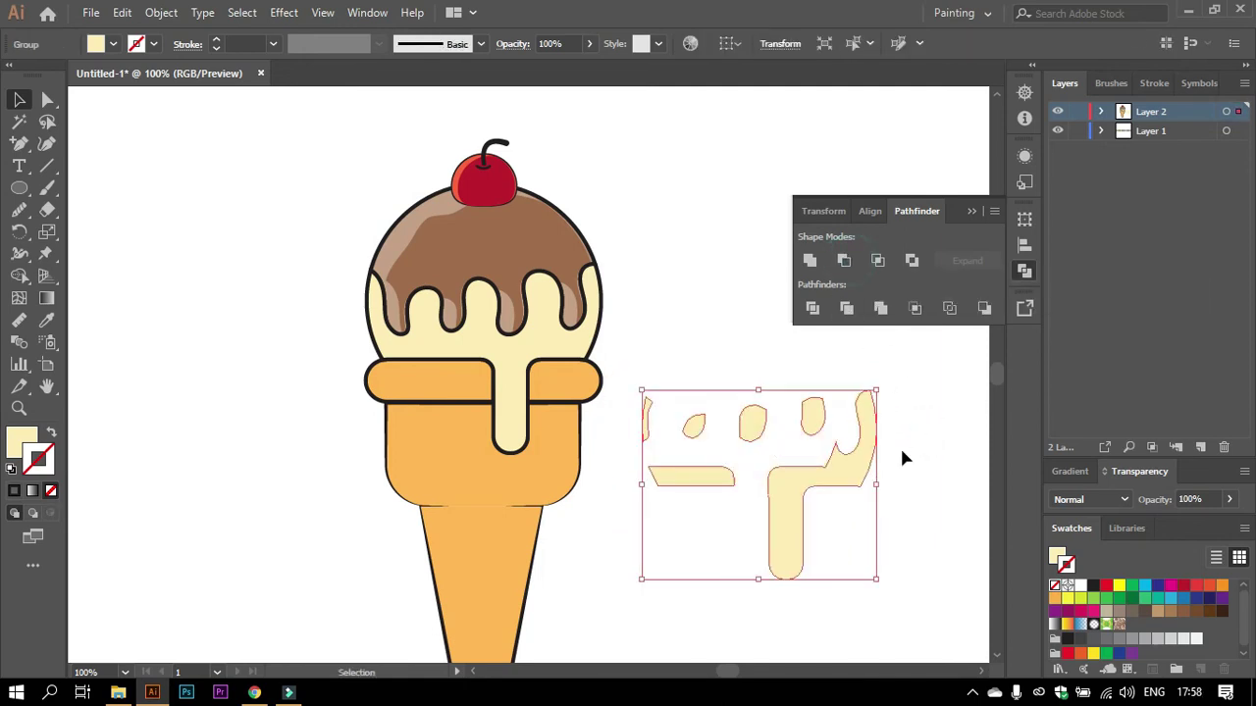
# Ungroup the cut-out pieces and delete the small fragments and the horizontal bar.
pyautogui.rightClick(880, 449)
pyautogui.click(942, 301)
pyautogui.click(927, 402)
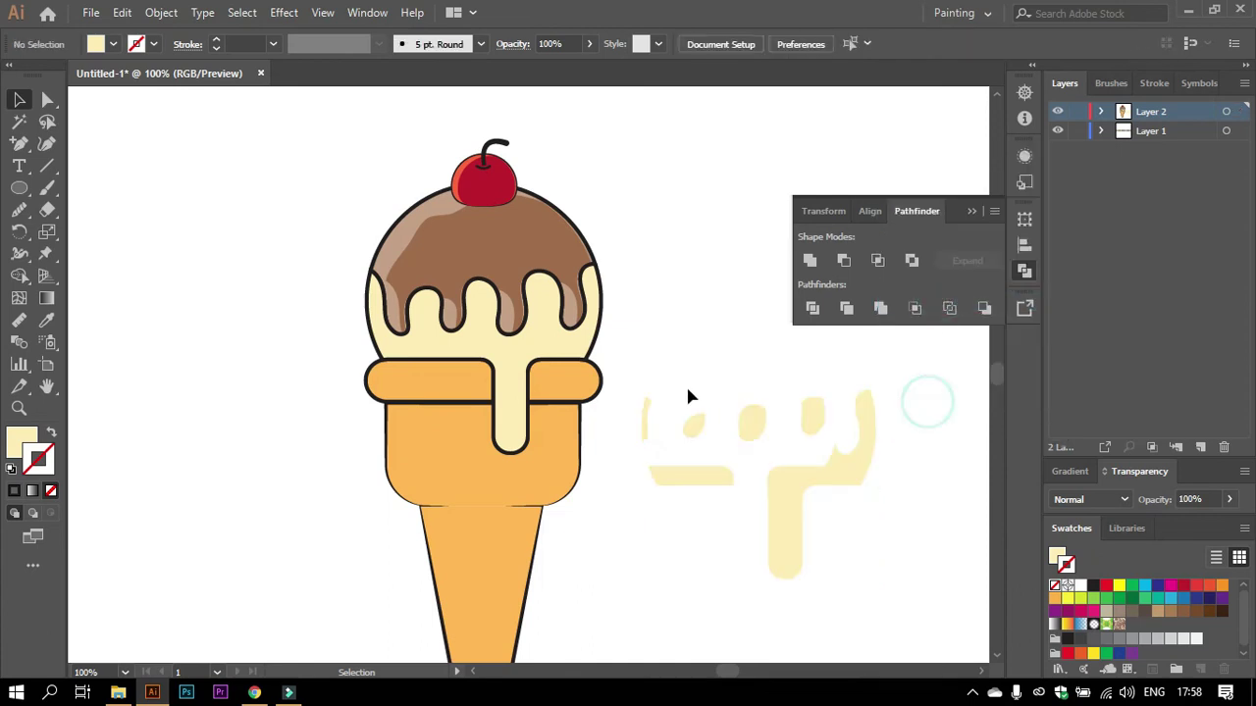
pyautogui.moveTo(761, 439); pyautogui.dragTo(813, 432)
pyautogui.press('Delete')
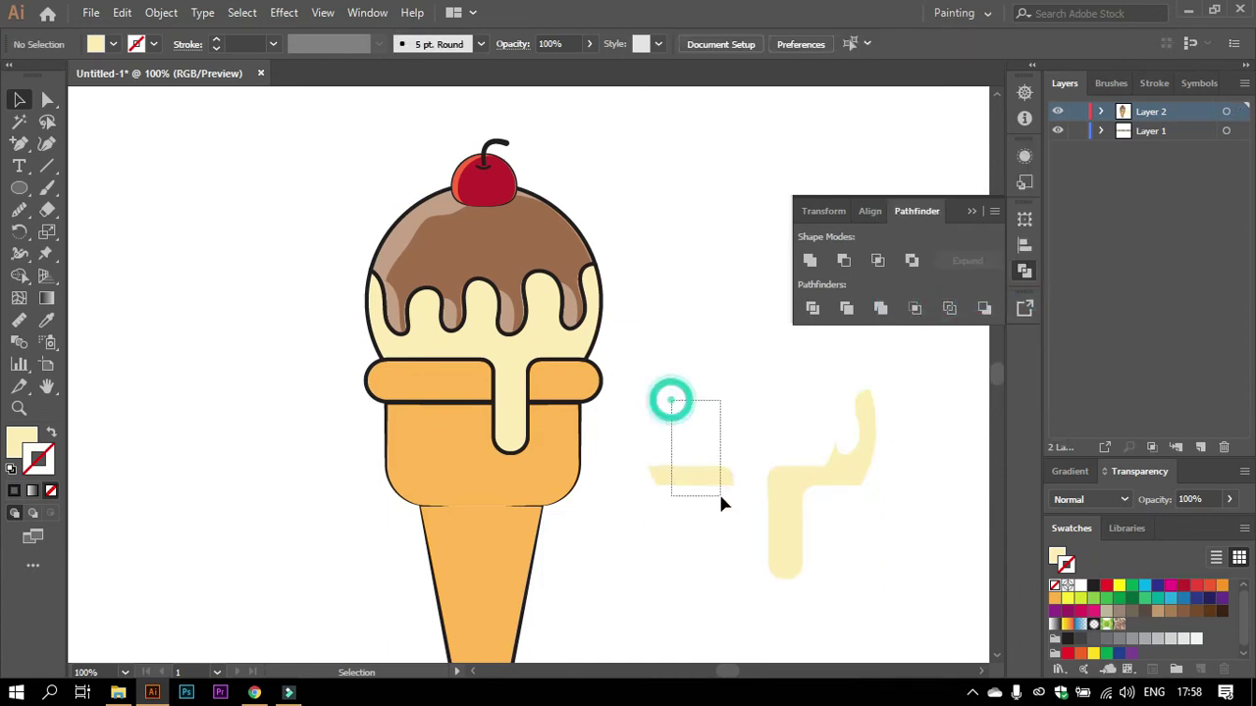
pyautogui.moveTo(667, 396); pyautogui.dragTo(719, 496)
pyautogui.press('Delete')
# Test the L-shaped piece over the cone drip, then move it aside and delete it.
pyautogui.moveTo(813, 494); pyautogui.dragTo(532, 366)
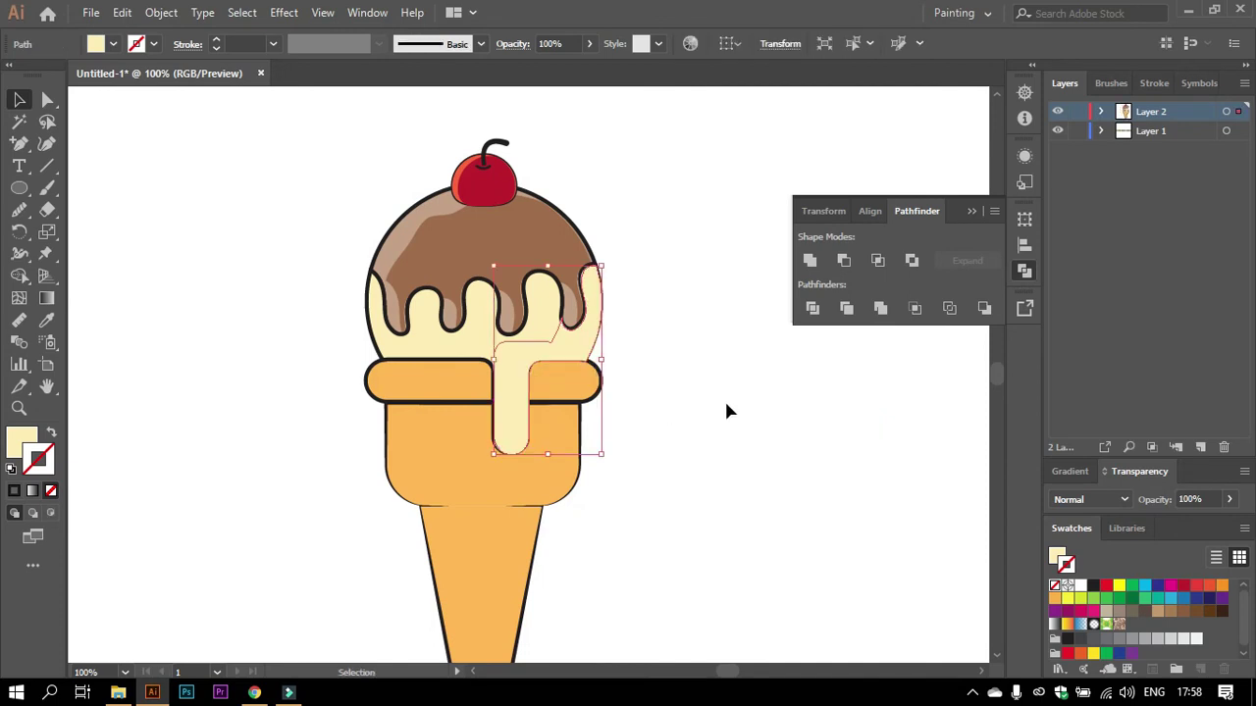
pyautogui.scroll(1, 726, 411)
pyautogui.moveTo(444, 336); pyautogui.dragTo(687, 463)
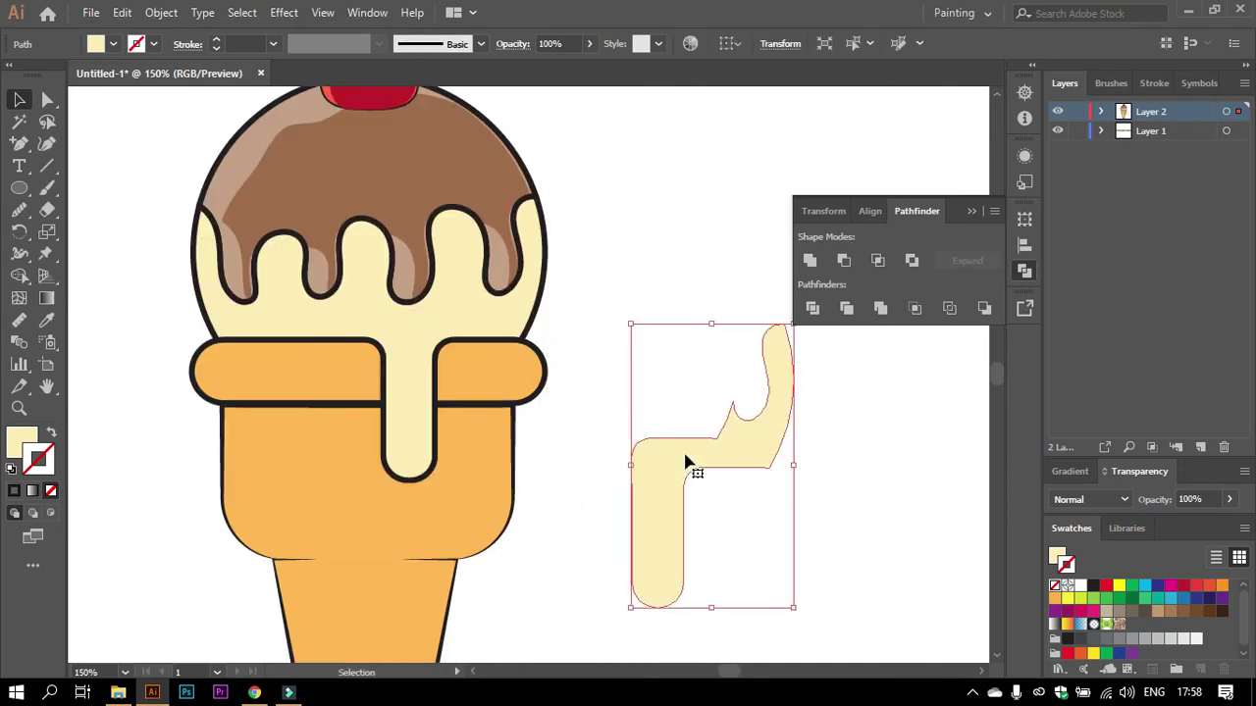
pyautogui.press('Delete')
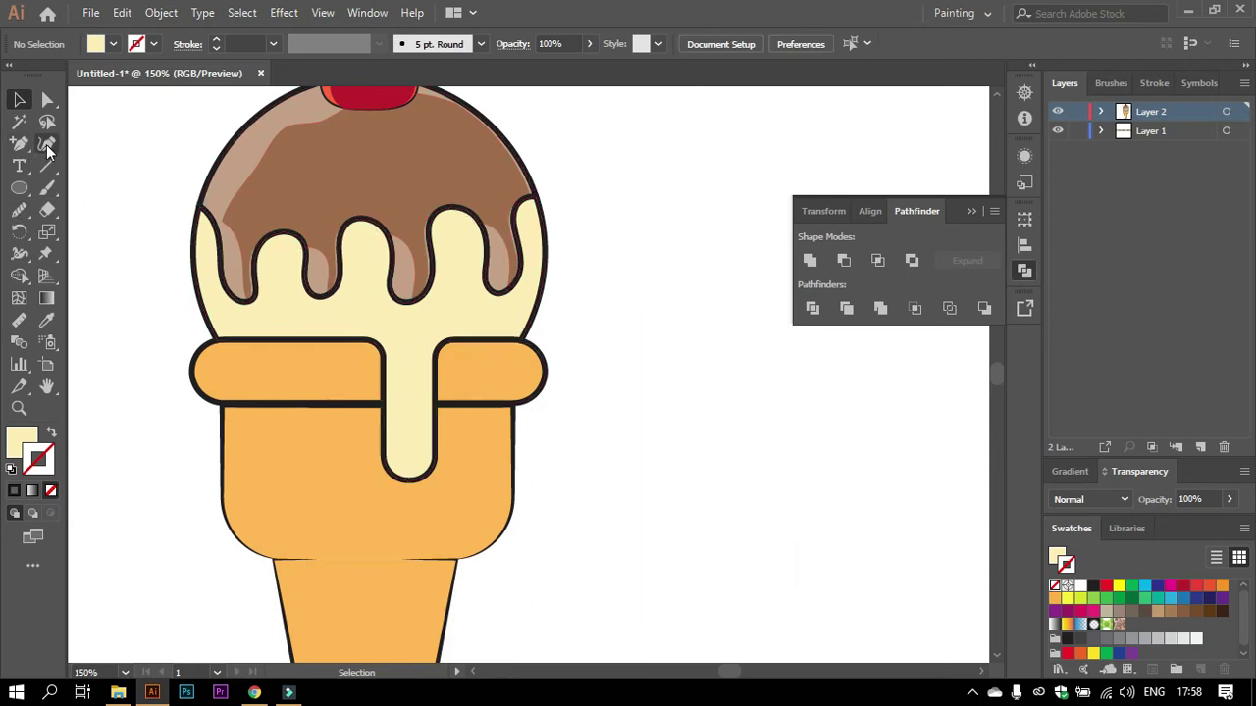
# Draw a closed Pen-tool shading path down the drip and up the scoop's right side.
pyautogui.moveTo(19, 143); pyautogui.dragTo(90, 141)
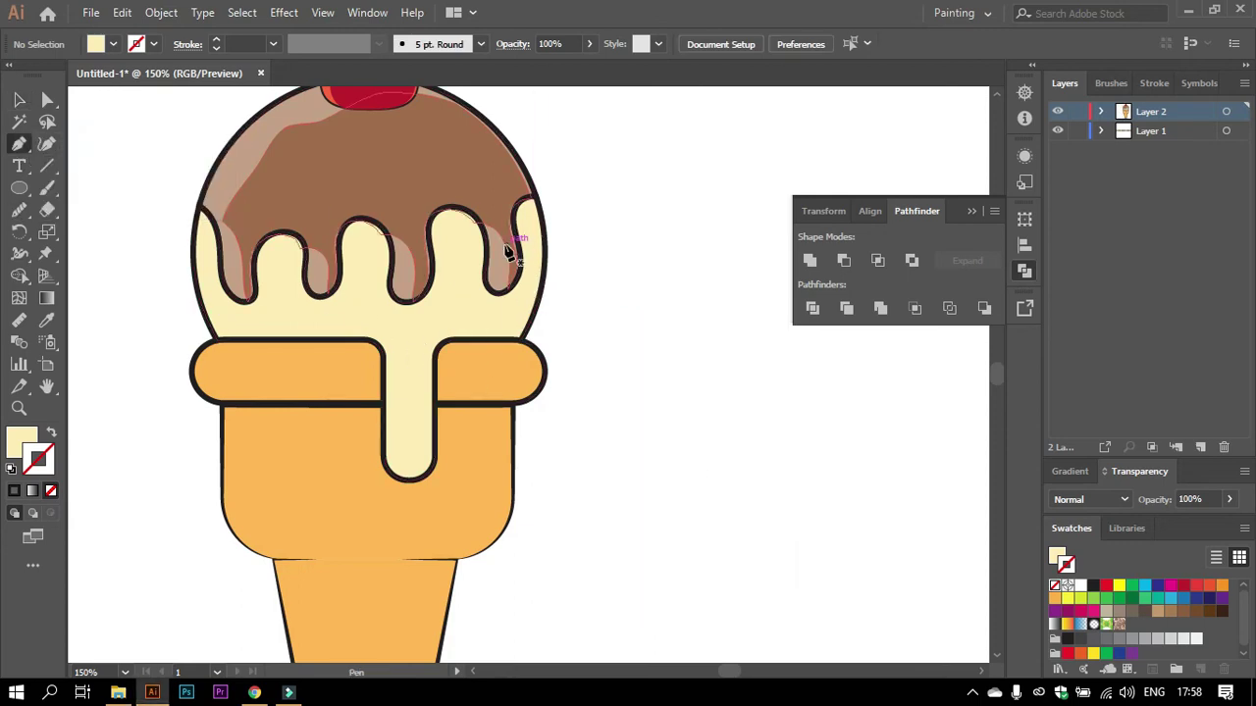
pyautogui.click(497, 211)
pyautogui.moveTo(478, 309)
pyautogui.mouseDown()
pyautogui.moveTo(429, 322)
pyautogui.moveTo(411, 382)
pyautogui.mouseUp()
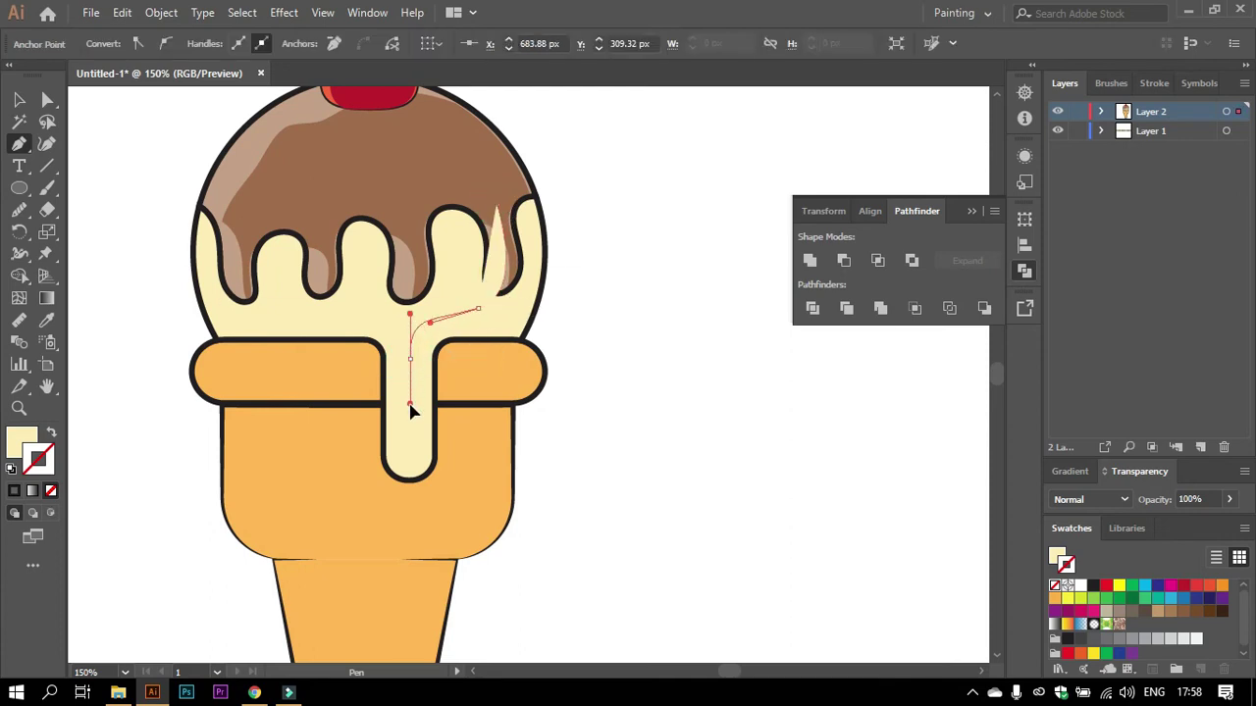
pyautogui.click(411, 487)
pyautogui.click(400, 515)
pyautogui.moveTo(473, 483); pyautogui.dragTo(513, 494)
pyautogui.moveTo(559, 409); pyautogui.dragTo(598, 257)
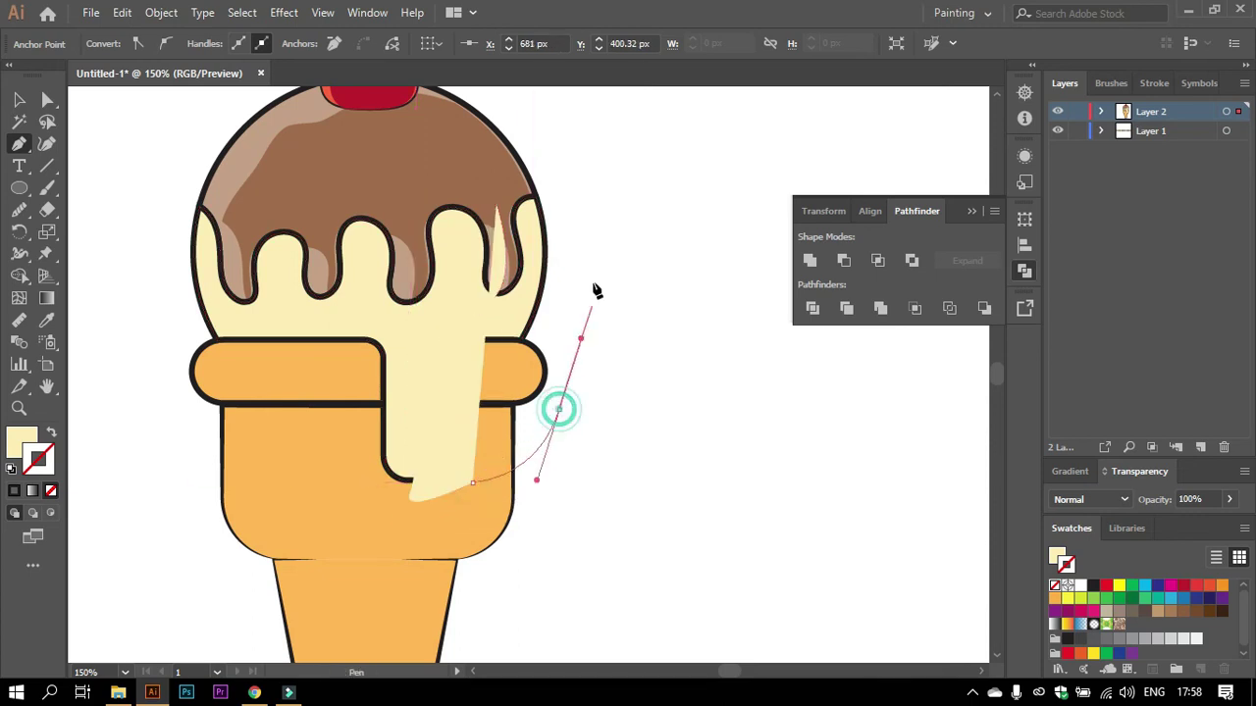
pyautogui.moveTo(569, 159); pyautogui.dragTo(635, 152)
pyautogui.click(499, 206)
# With Shape Builder, erase the shading outside the ice cream and merge the inside regions.
pyautogui.press('v')
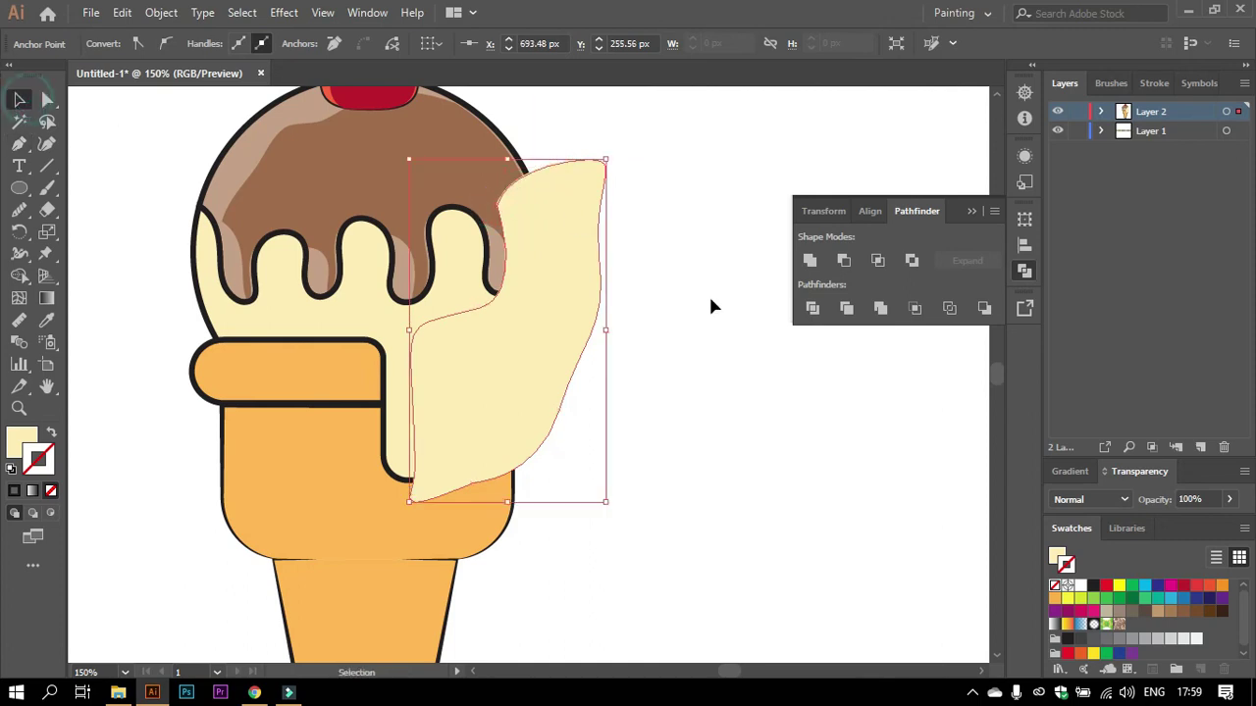
pyautogui.click(667, 296)
pyautogui.click(561, 384)
pyautogui.keyDown('shift'); pyautogui.click(388, 330); pyautogui.keyUp('shift')
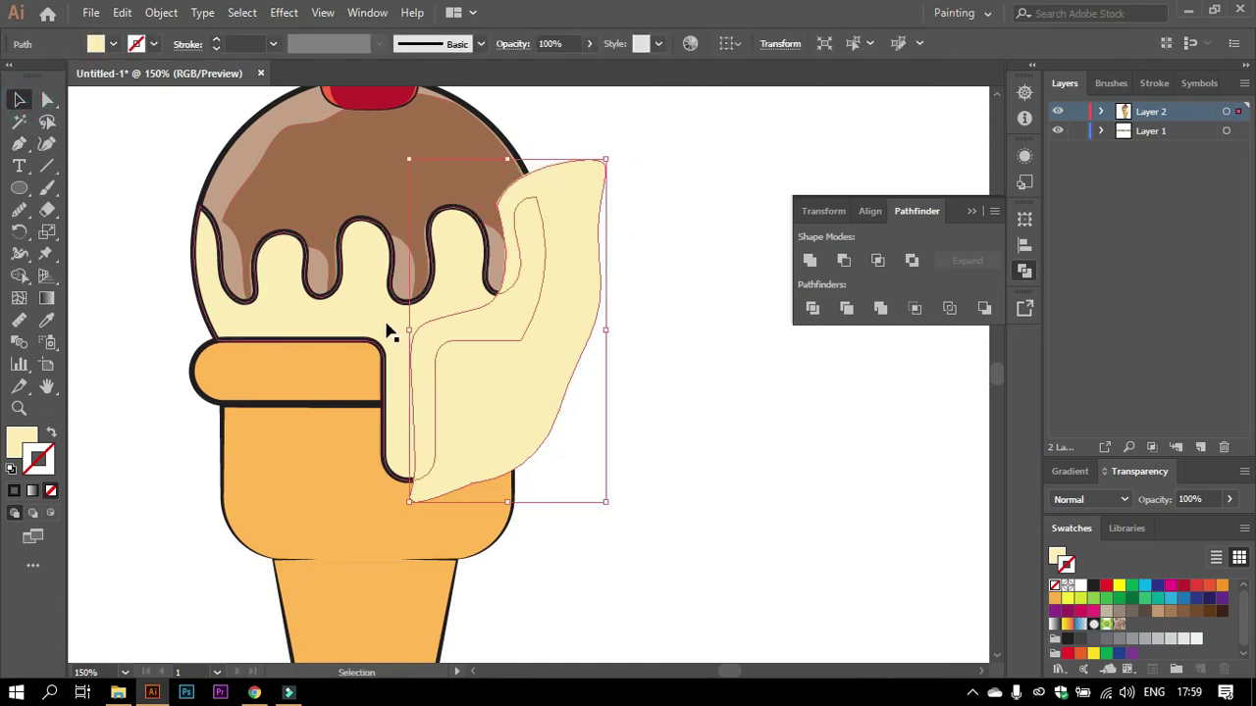
pyautogui.hotkey('shift', 'm')
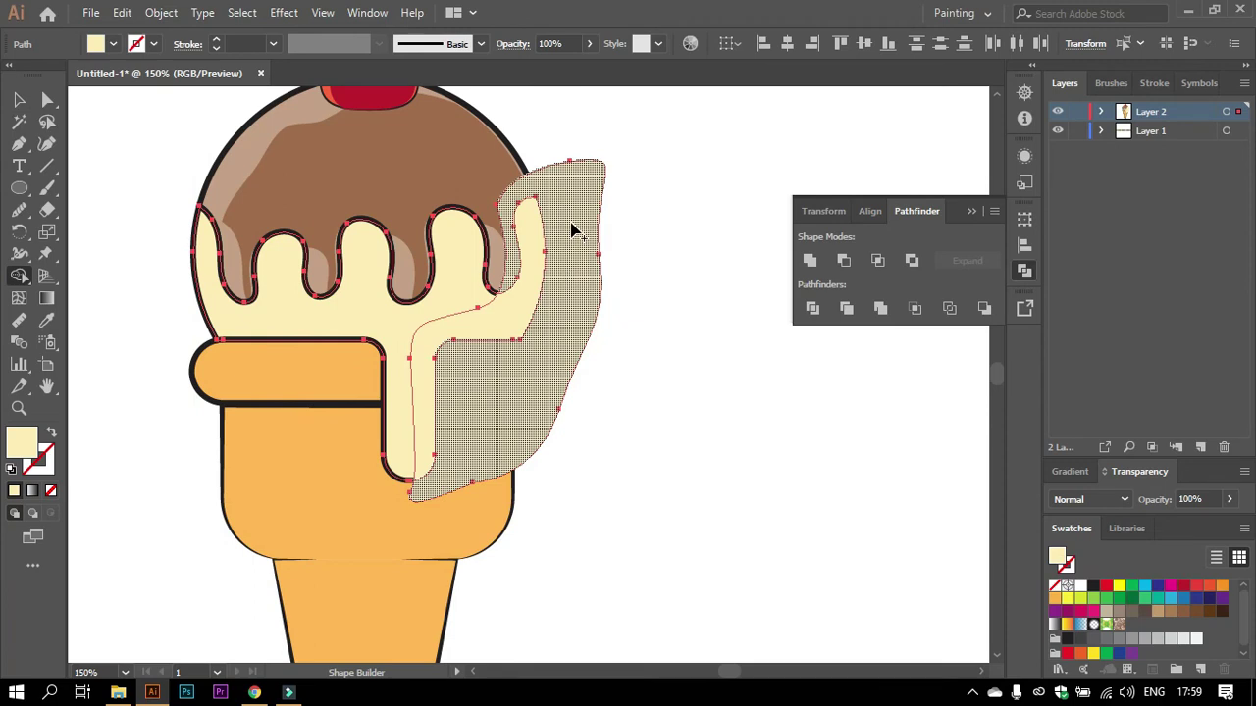
pyautogui.keyDown('alt'); pyautogui.click(574, 230); pyautogui.keyUp('alt')
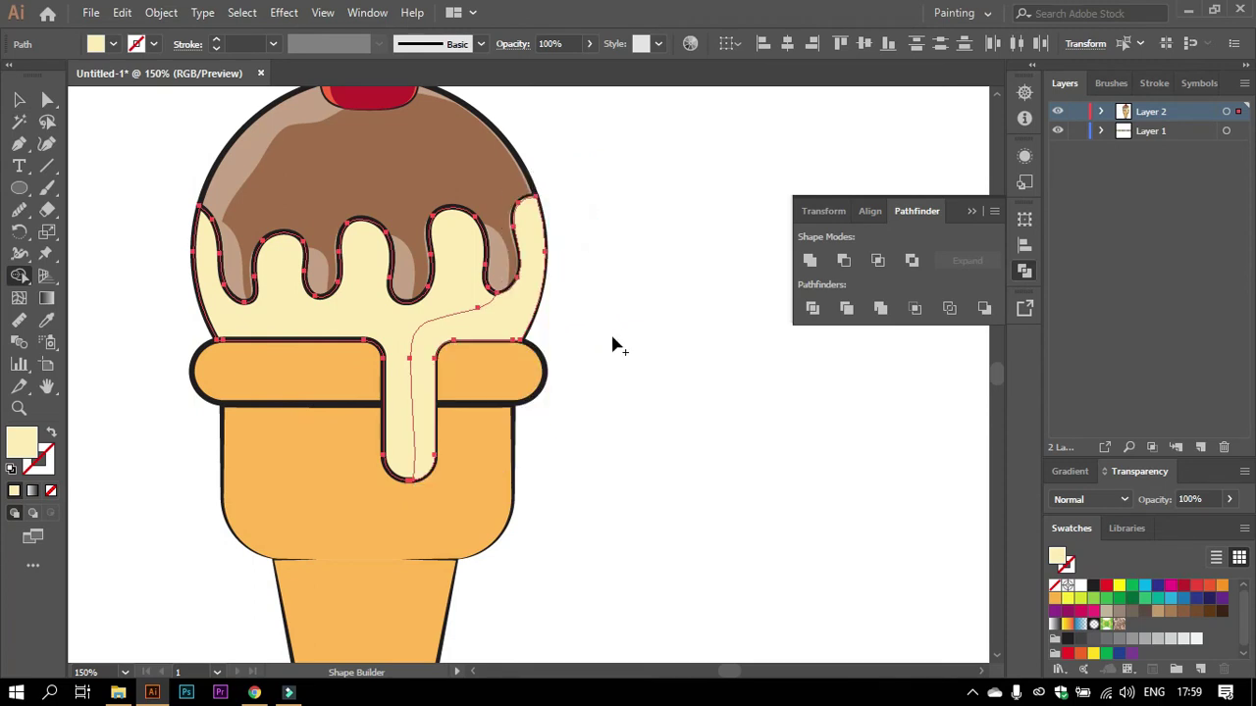
pyautogui.click(530, 314)
# Give the shading shape a darker cream fill.
pyautogui.press('v')
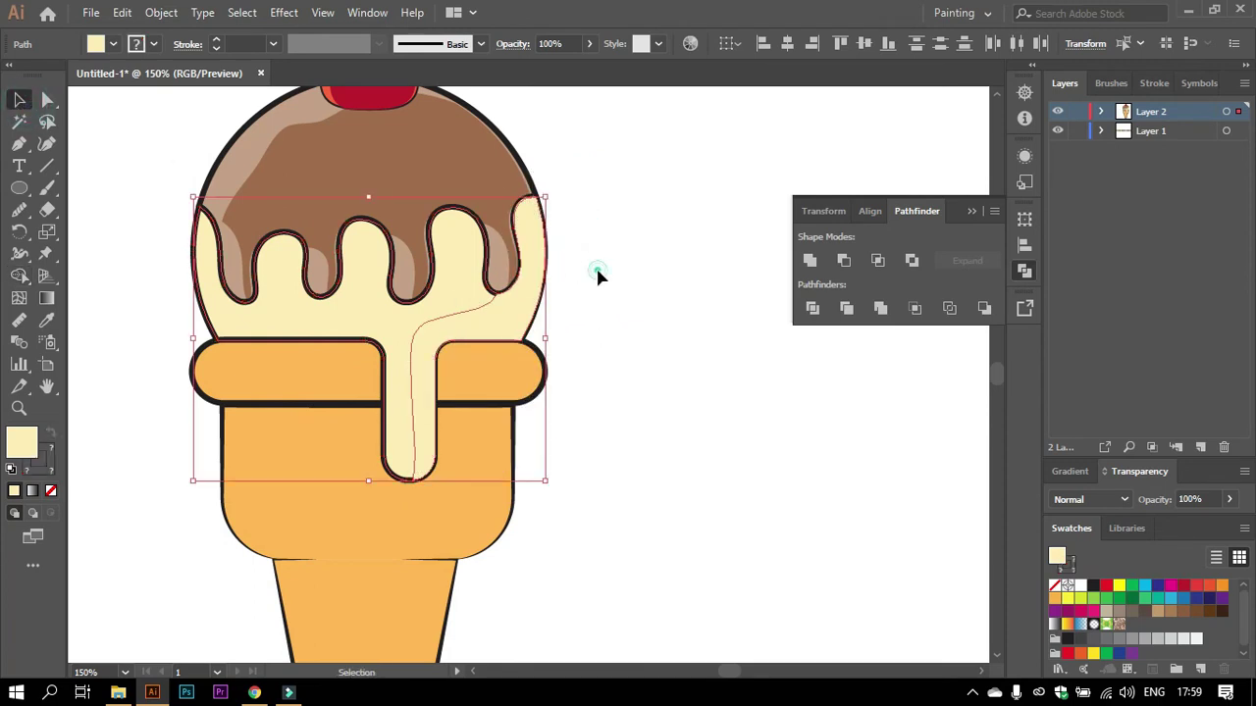
pyautogui.click(513, 311)
pyautogui.scroll(-2, 606, 200)
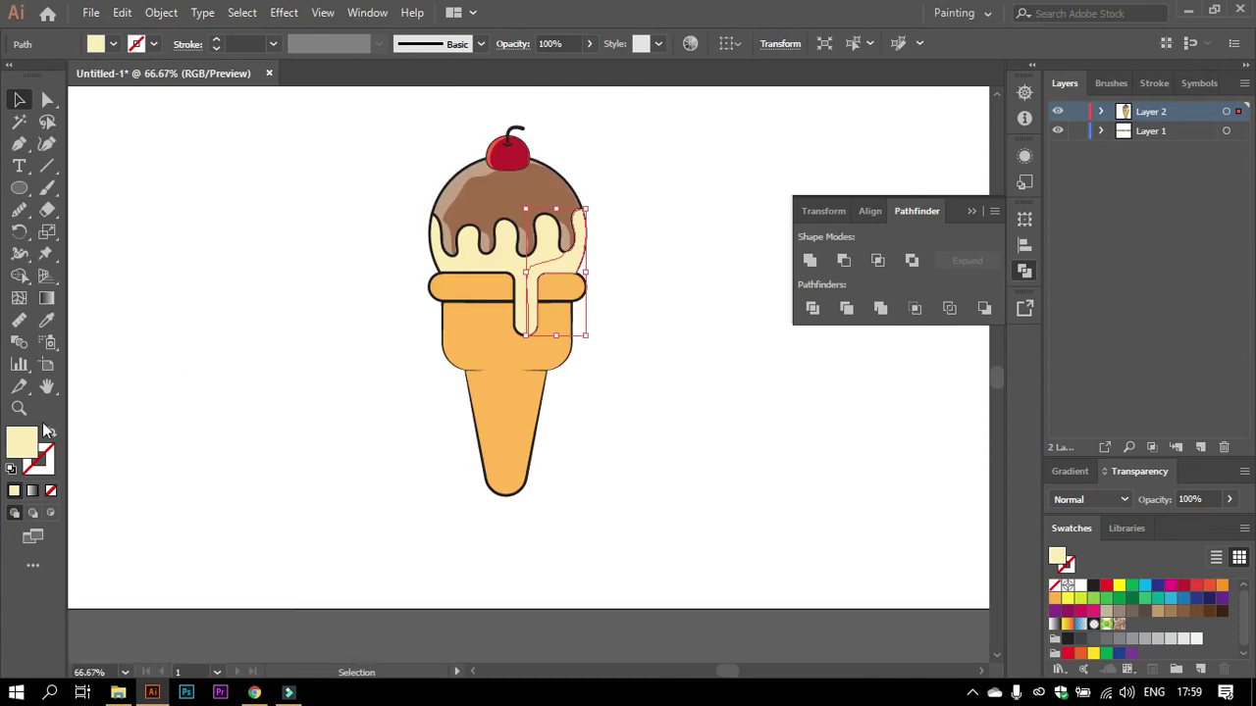
pyautogui.doubleClick(28, 442)
pyautogui.click(484, 226)
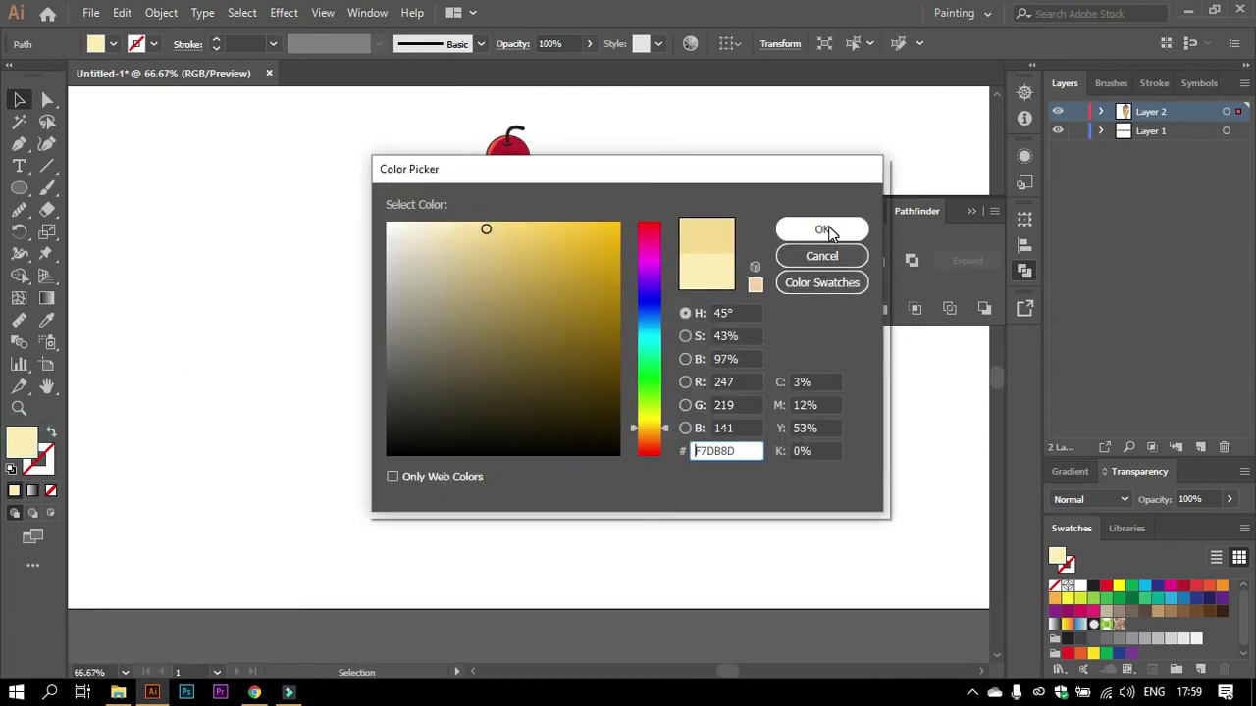
pyautogui.click(472, 232)
pyautogui.click(790, 232)
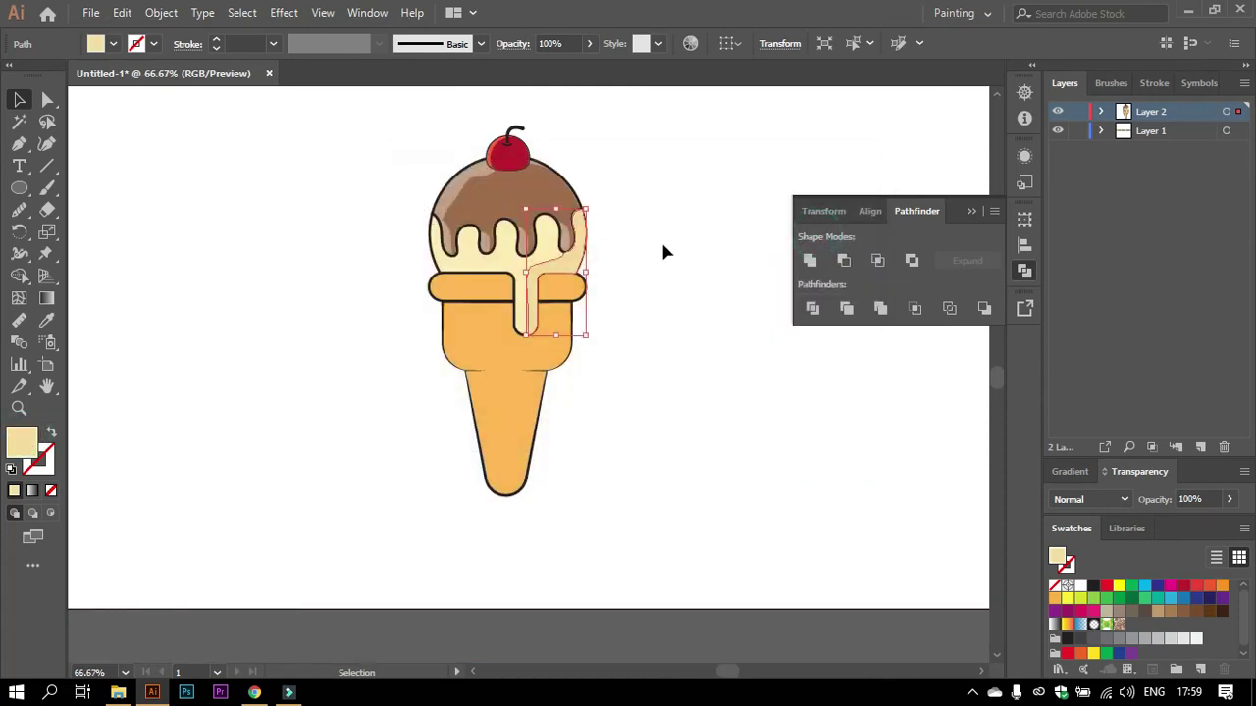
# Set the shading's blend mode to Darken.
pyautogui.hotkey('ctrl', '-')
pyautogui.click(1117, 503)
pyautogui.click(1084, 177)
pyautogui.click(597, 233)
# Change the shading fill to the deeper yellow F2CB6B.
pyautogui.scroll(2, 476, 302)
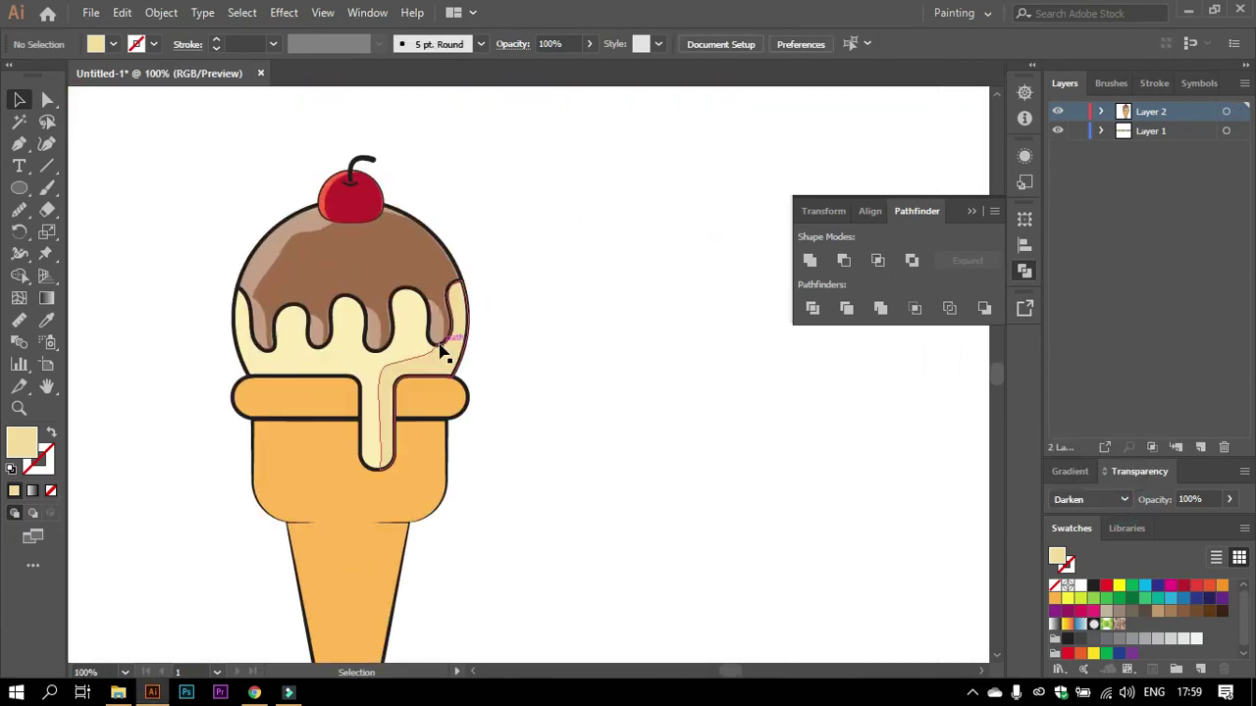
pyautogui.click(436, 365)
pyautogui.doubleClick(22, 442)
pyautogui.moveTo(490, 235); pyautogui.dragTo(518, 232)
pyautogui.click(797, 229)
# Lower the shading's opacity to 71% and deselect.
pyautogui.scroll(-1, 630, 308)
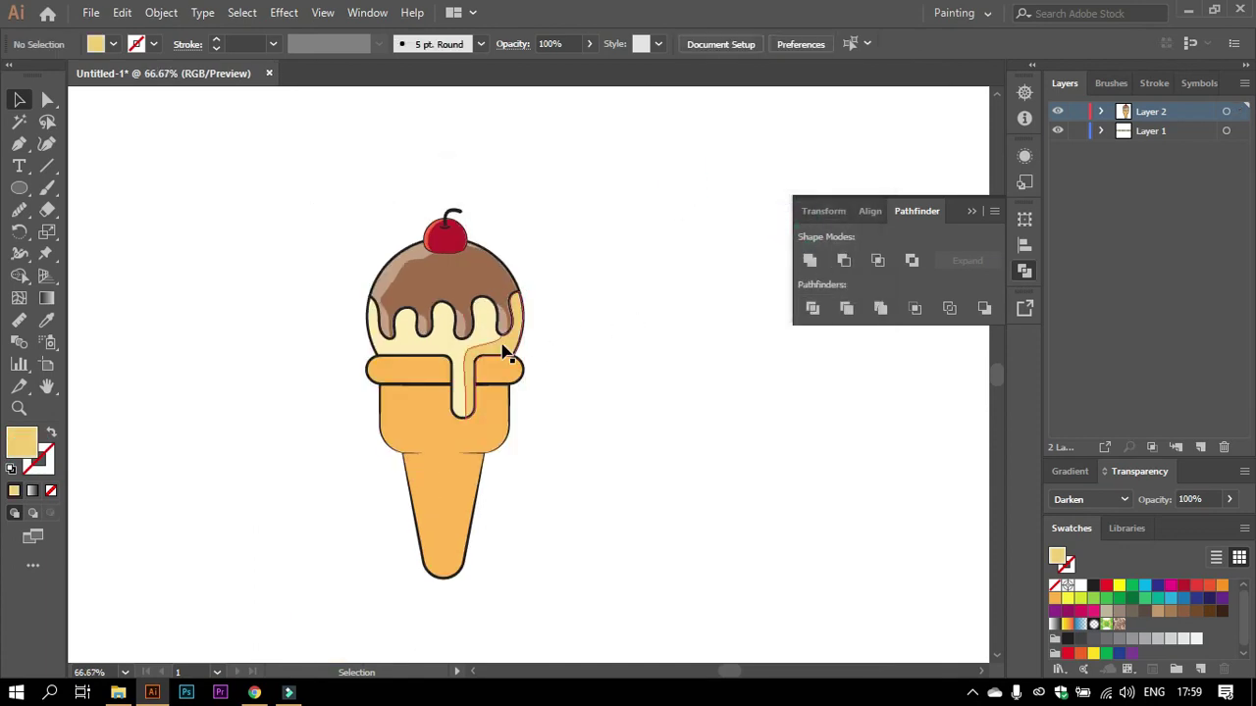
pyautogui.click(1229, 499)
pyautogui.moveTo(1227, 518); pyautogui.dragTo(1206, 518)
pyautogui.click(625, 341)
pyautogui.scroll(1, 555, 305)
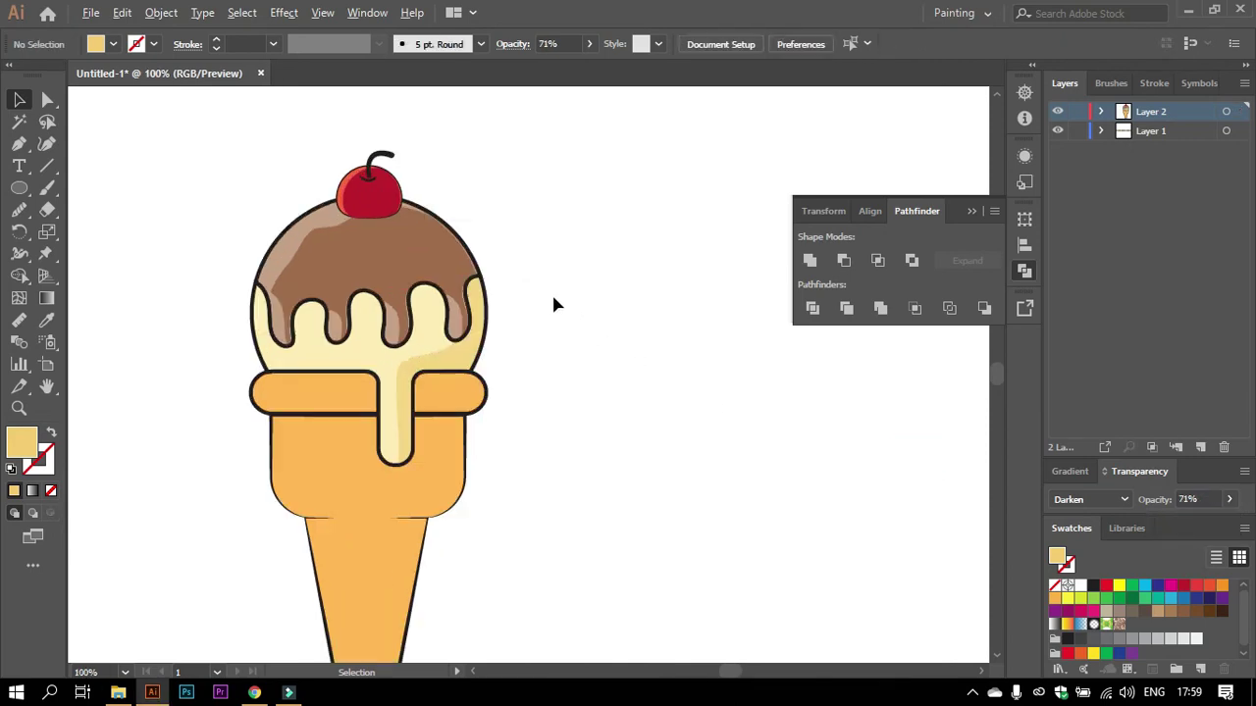
pyautogui.scroll(1, 555, 305)
pyautogui.scroll(-2, 530, 314)
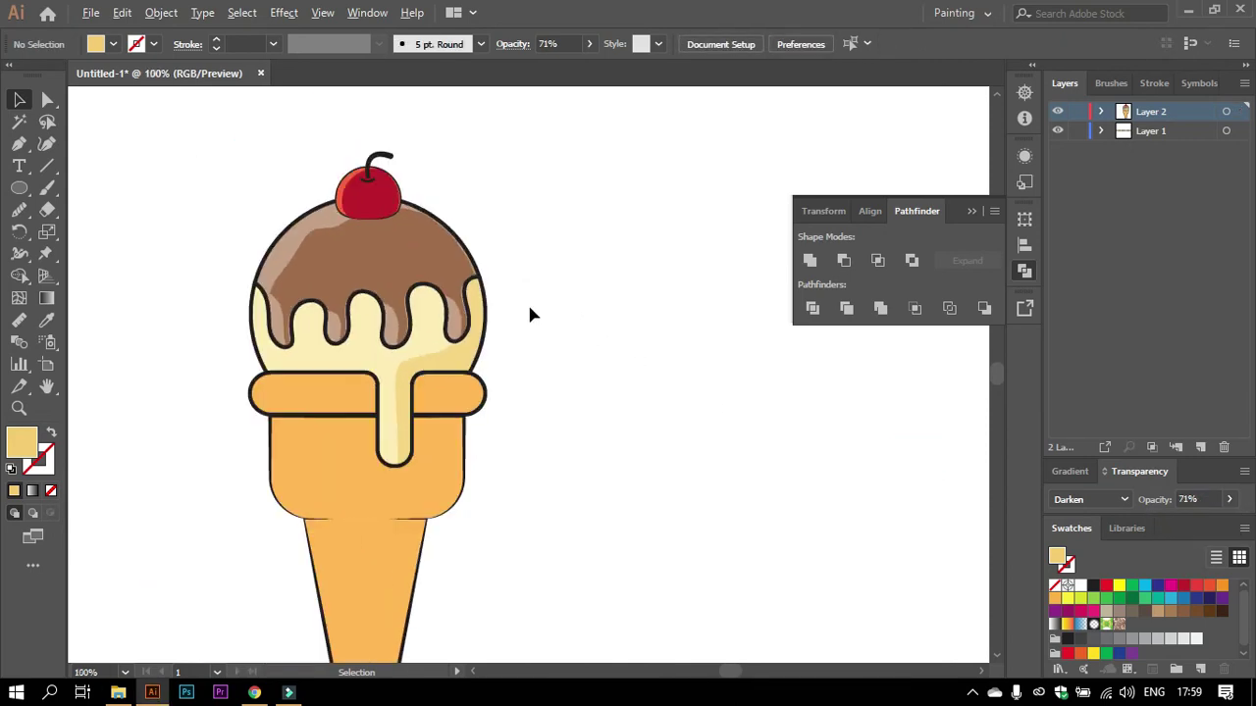
pyautogui.scroll(-1, 530, 313)
# Drag a copy of the cone's top band onto empty canvas.
pyautogui.scroll(2, 524, 392)
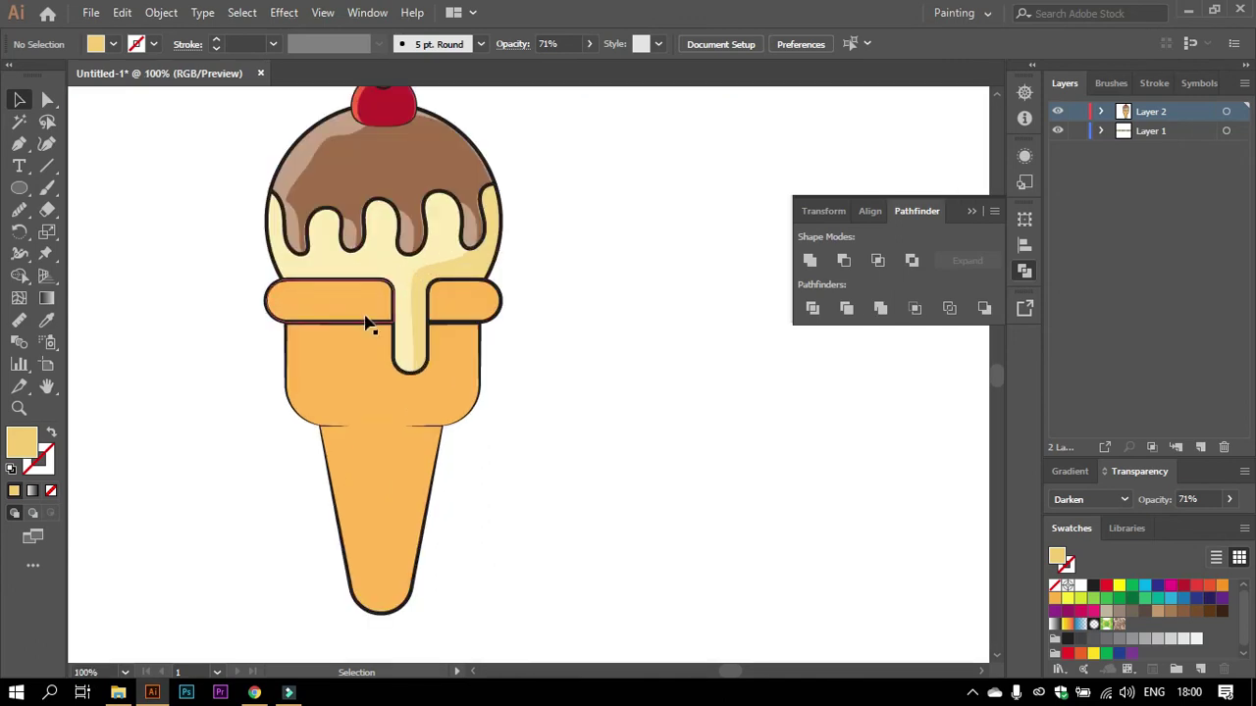
pyautogui.click(359, 316)
pyautogui.click(451, 308)
pyautogui.click(524, 296)
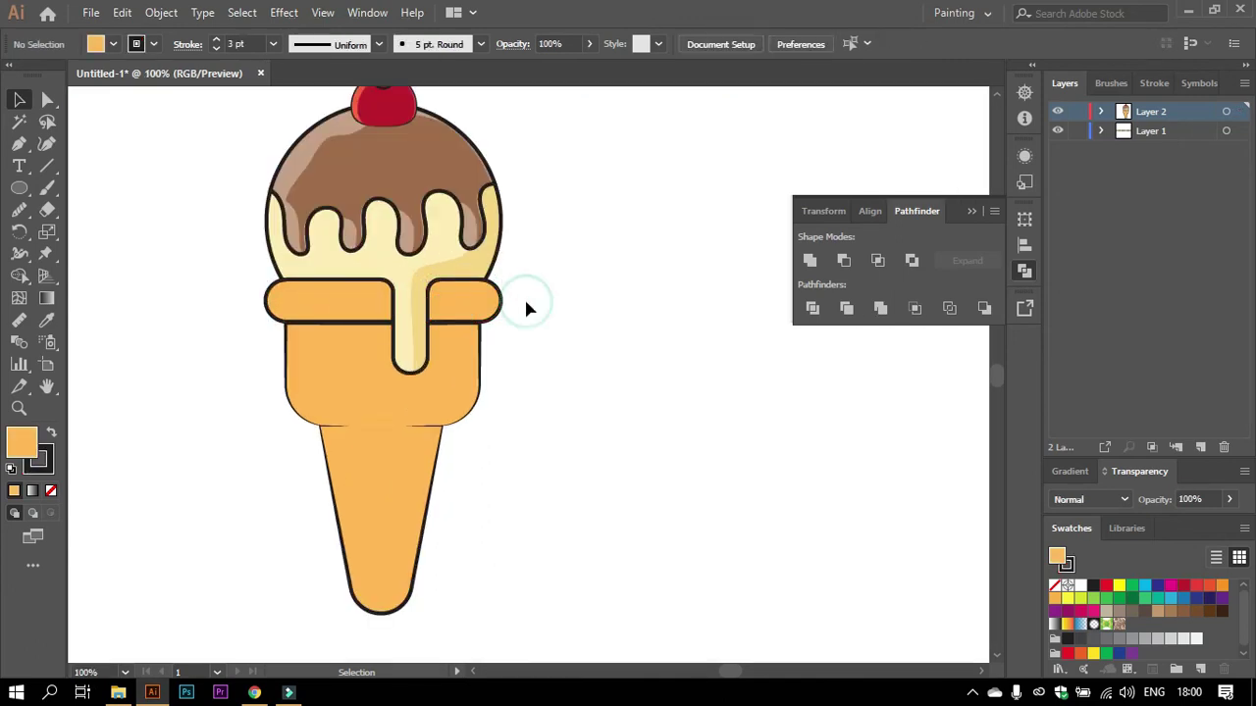
pyautogui.scroll(1, 487, 309)
pyautogui.moveTo(298, 317)
pyautogui.mouseDown()
pyautogui.moveTo(713, 451)
pyautogui.moveTo(704, 448)
pyautogui.mouseUp()
# Cut the band copy into a white, strokeless crescent and move it onto the left band end.
pyautogui.click(1055, 586)
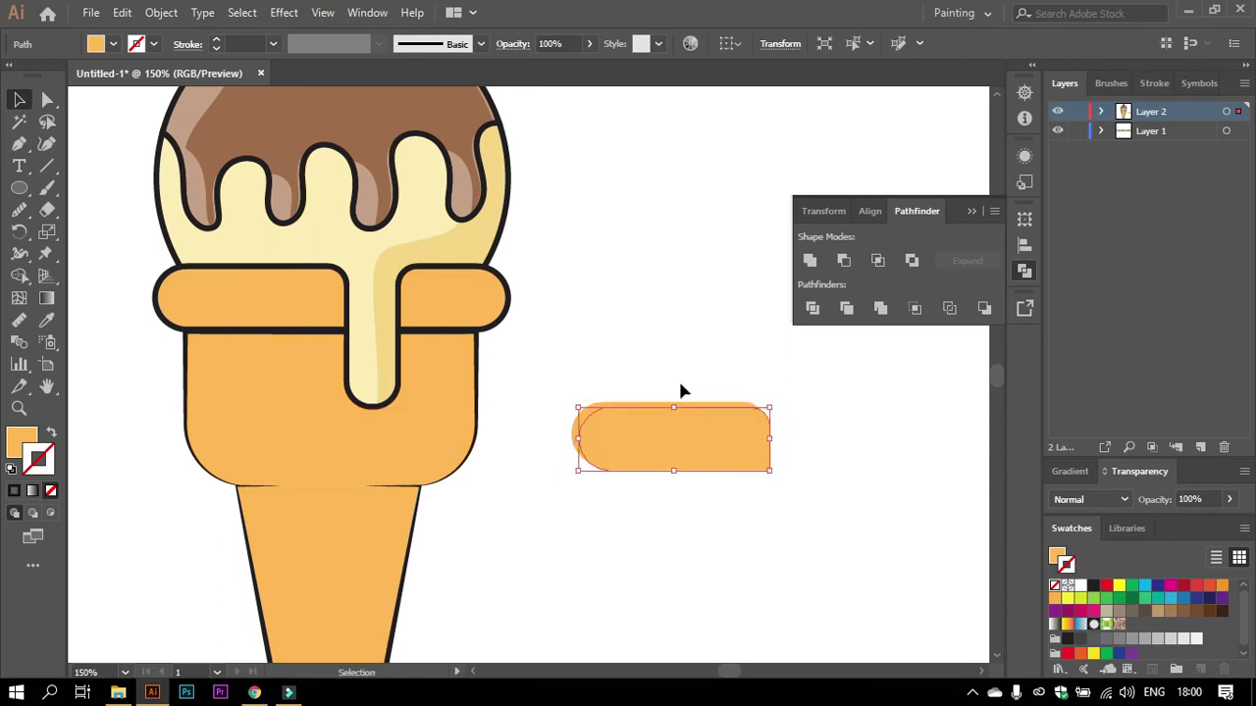
pyautogui.click(844, 260)
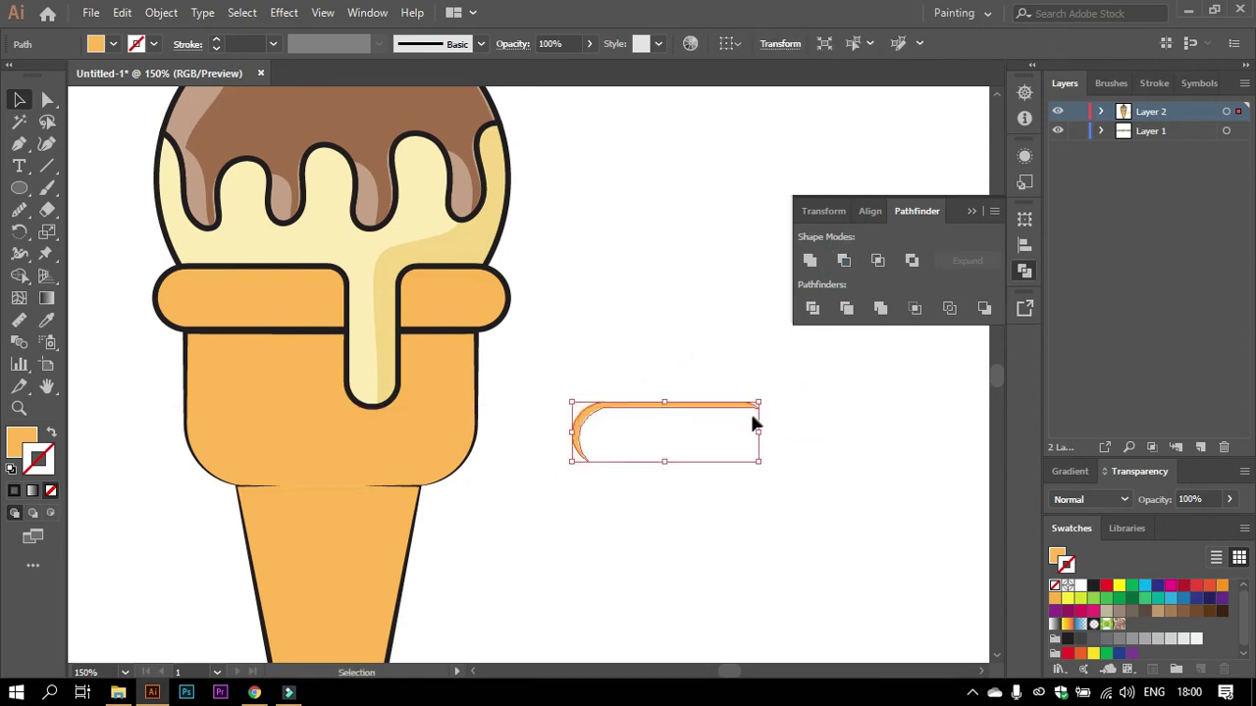
pyautogui.click(1080, 586)
pyautogui.moveTo(712, 408); pyautogui.dragTo(291, 274)
# Copy the band again, remove its stroke, offset it, and Minus Front into a second crescent.
pyautogui.moveTo(476, 314)
pyautogui.mouseDown()
pyautogui.moveTo(683, 445)
pyautogui.moveTo(666, 436)
pyautogui.mouseUp()
pyautogui.click(1067, 564)
pyautogui.click(1055, 586)
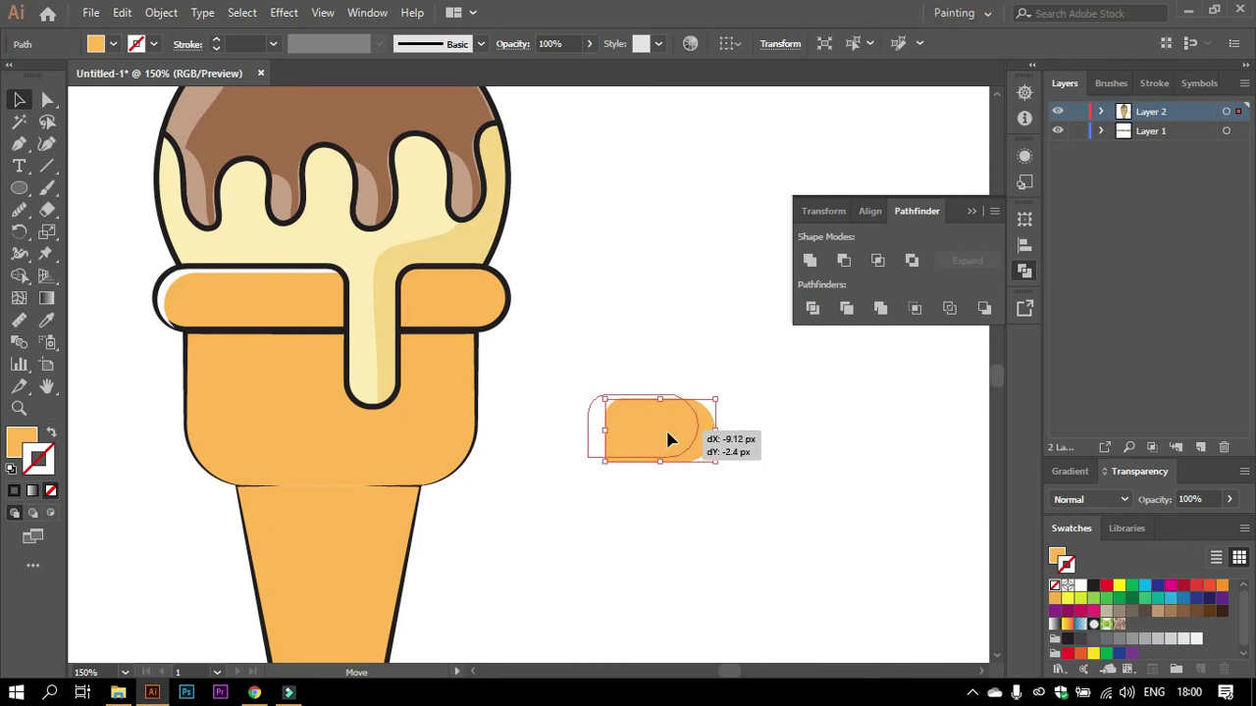
pyautogui.moveTo(666, 435); pyautogui.dragTo(667, 435)
pyautogui.moveTo(638, 373); pyautogui.dragTo(654, 398)
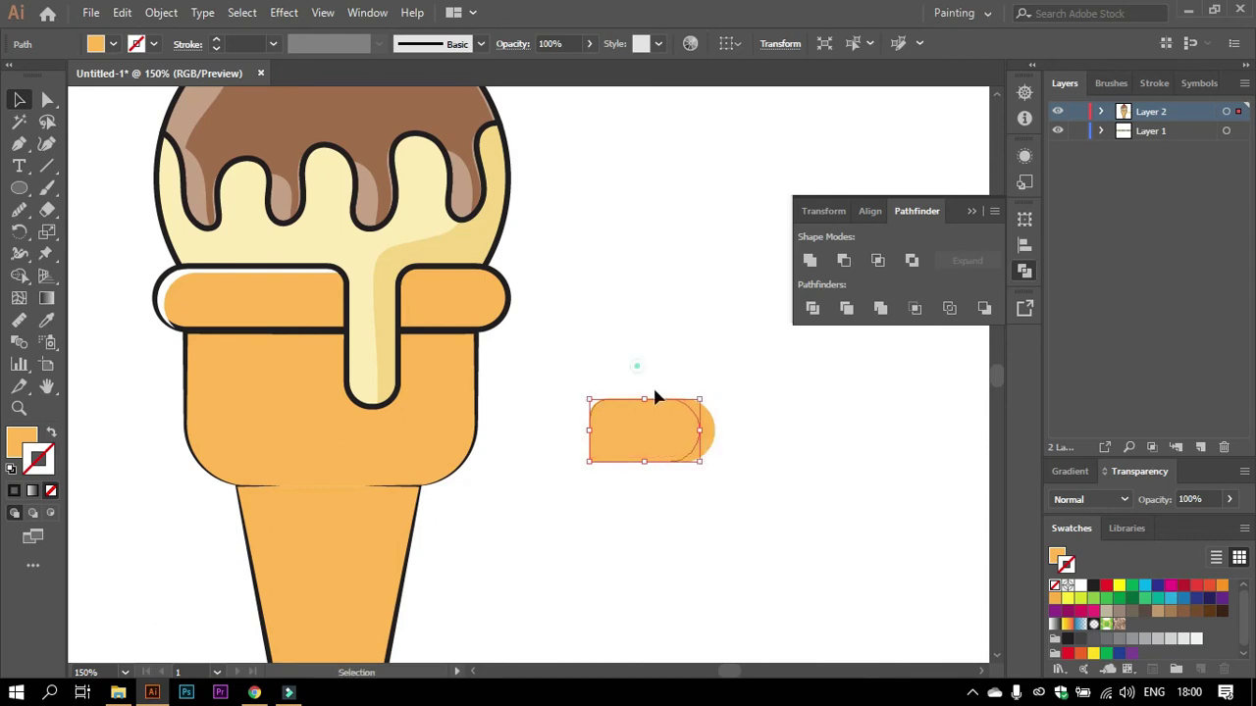
pyautogui.click(843, 260)
# Fill the second crescent with darker orange F79F2B and place it on the band's right end.
pyautogui.doubleClick(13, 444)
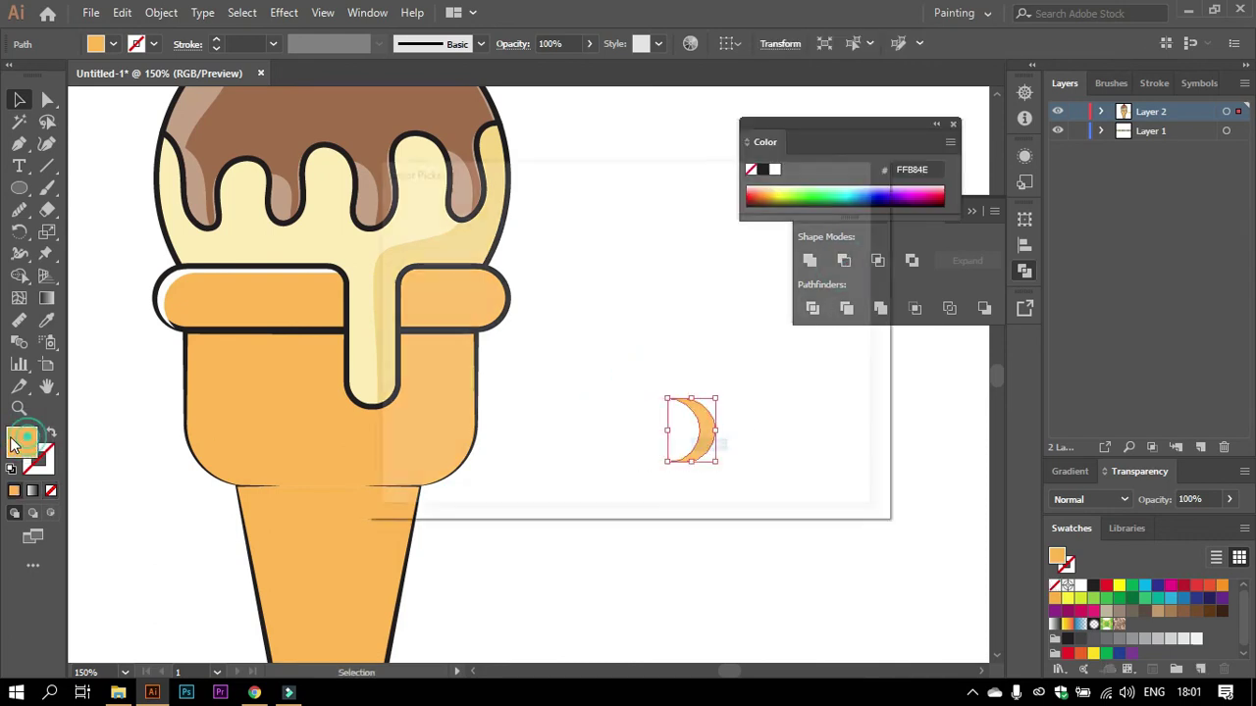
pyautogui.click(573, 218)
pyautogui.click(818, 226)
pyautogui.moveTo(718, 420); pyautogui.dragTo(597, 351)
pyautogui.hotkey('ctrl', 'z')
pyautogui.moveTo(701, 448)
pyautogui.mouseDown()
pyautogui.moveTo(473, 318)
pyautogui.moveTo(498, 324)
pyautogui.mouseUp()
# Set the orange crescent's blend mode to Darken.
pyautogui.click(1126, 501)
pyautogui.click(1079, 177)
pyautogui.click(628, 327)
pyautogui.hotkey('ctrl', '1')
pyautogui.scroll(2, 320, 275)
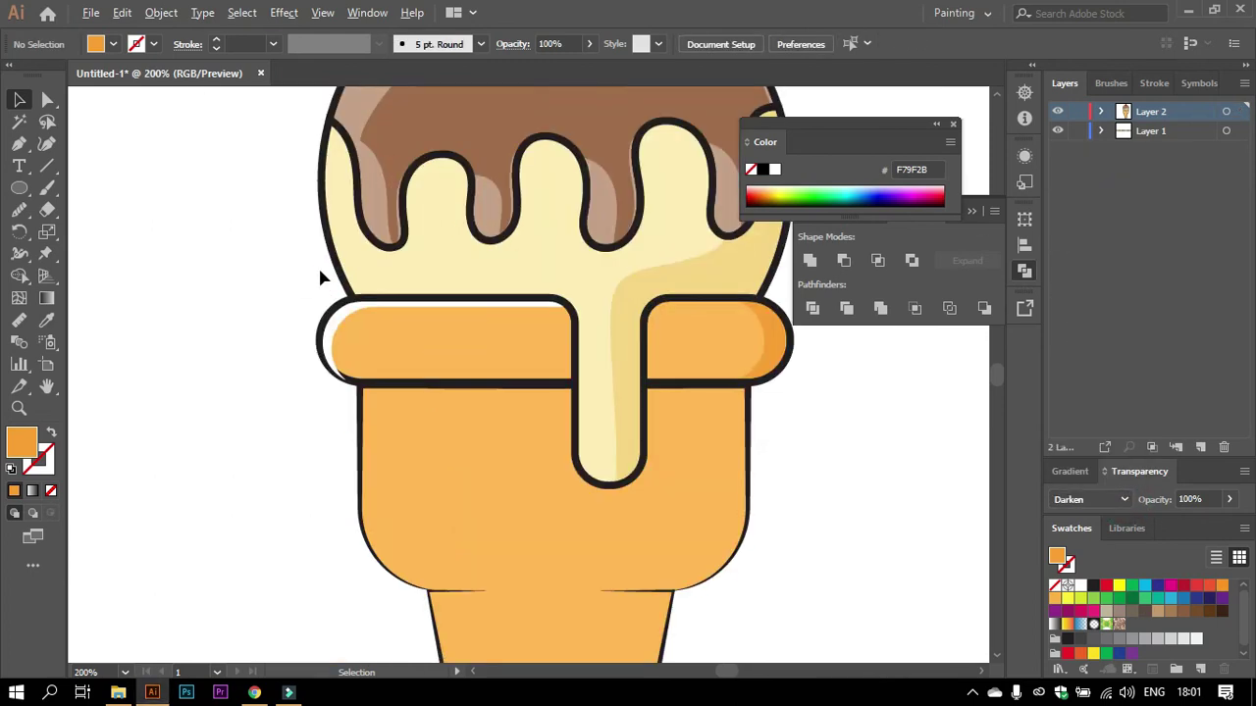
pyautogui.scroll(2, 337, 327)
# Lower the white left-end highlight's opacity to 35%.
pyautogui.click(541, 286)
pyautogui.click(1228, 500)
pyautogui.moveTo(1224, 525); pyautogui.dragTo(1180, 528)
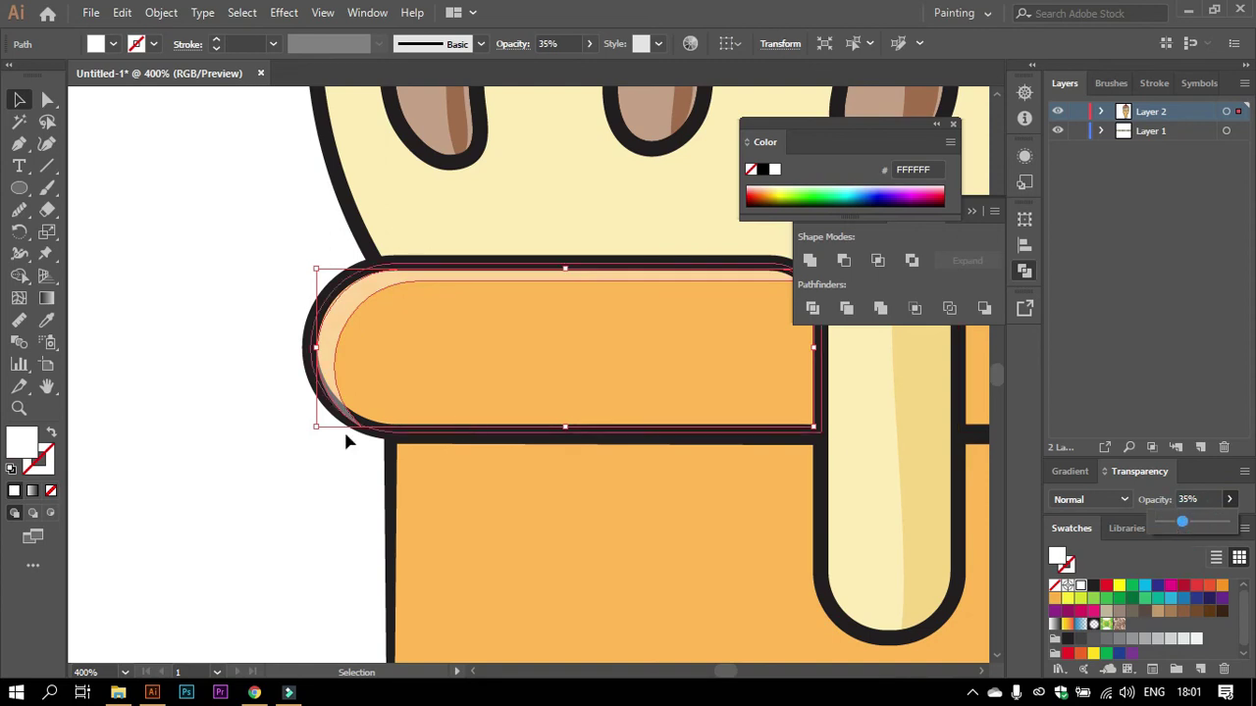
pyautogui.click(347, 440)
pyautogui.scroll(-2, 230, 440)
pyautogui.scroll(-1, 230, 440)
pyautogui.scroll(-1, 707, 404)
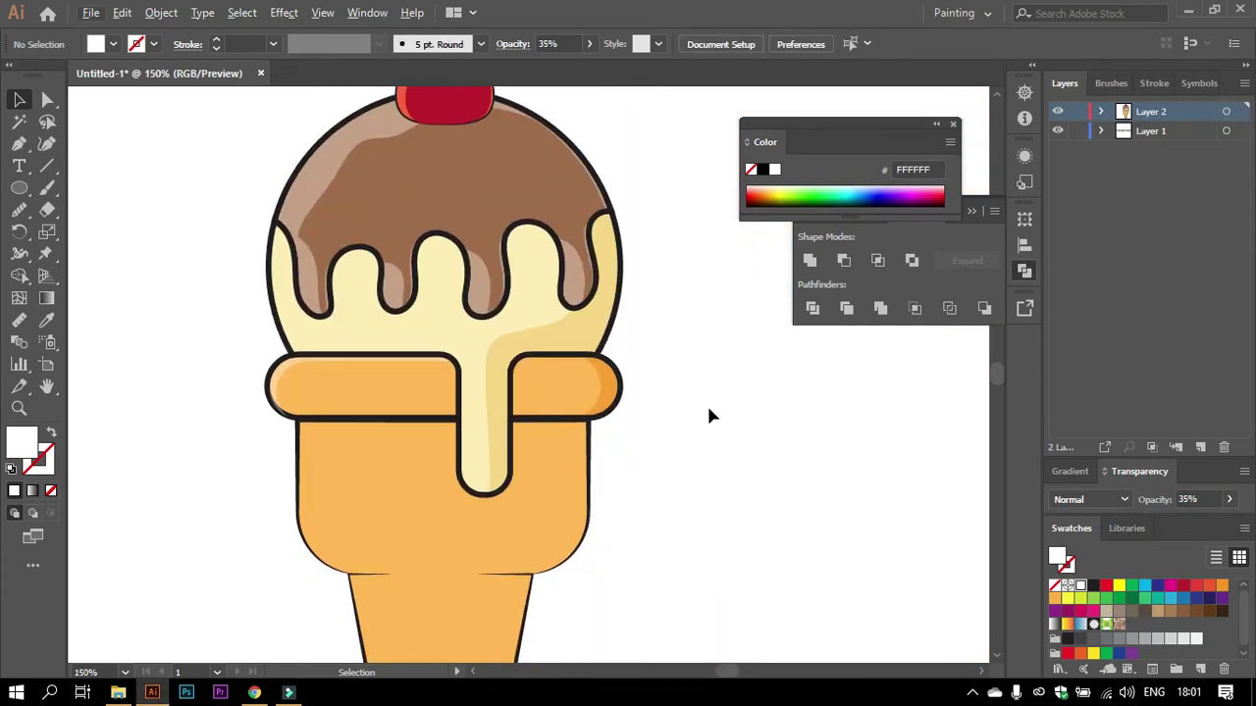
pyautogui.scroll(-1, 667, 422)
pyautogui.scroll(-1, 687, 431)
pyautogui.scroll(-1, 722, 447)
pyautogui.scroll(-1, 721, 451)
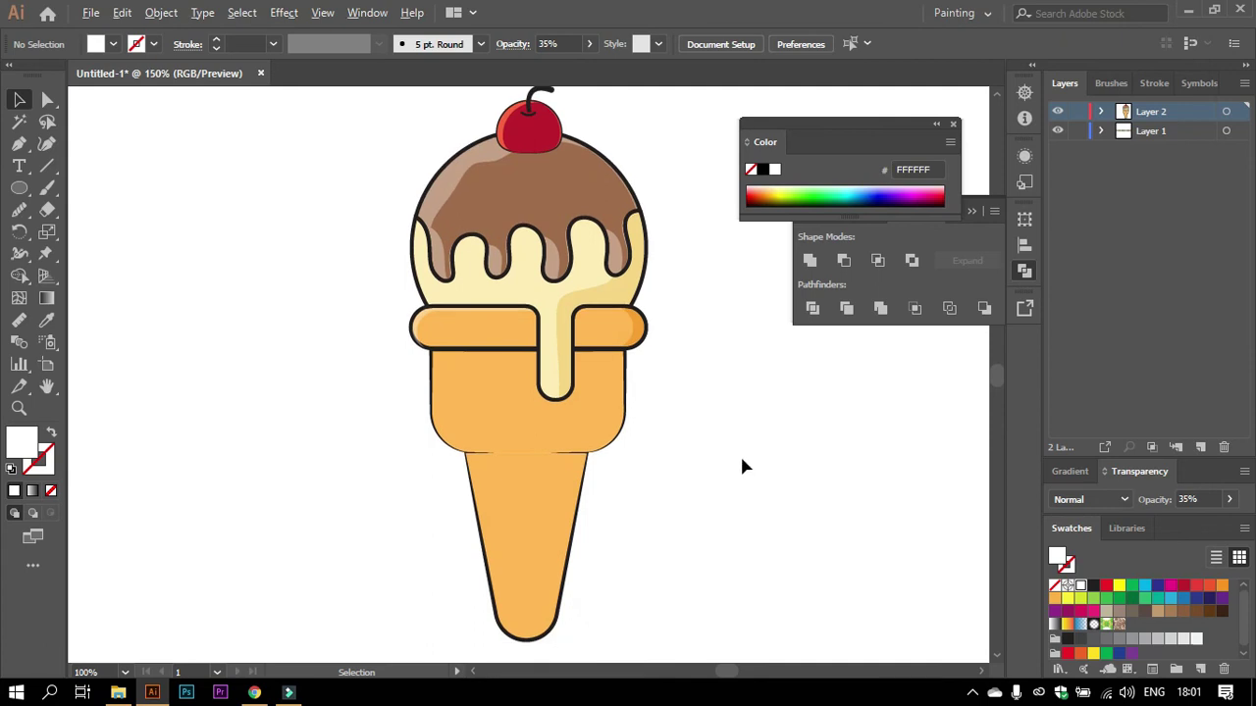
pyautogui.scroll(1, 739, 453)
# Draw a thin rectangle across the cone top and move it beneath the band in Layers.
pyautogui.click(19, 187)
pyautogui.scroll(2, 346, 332)
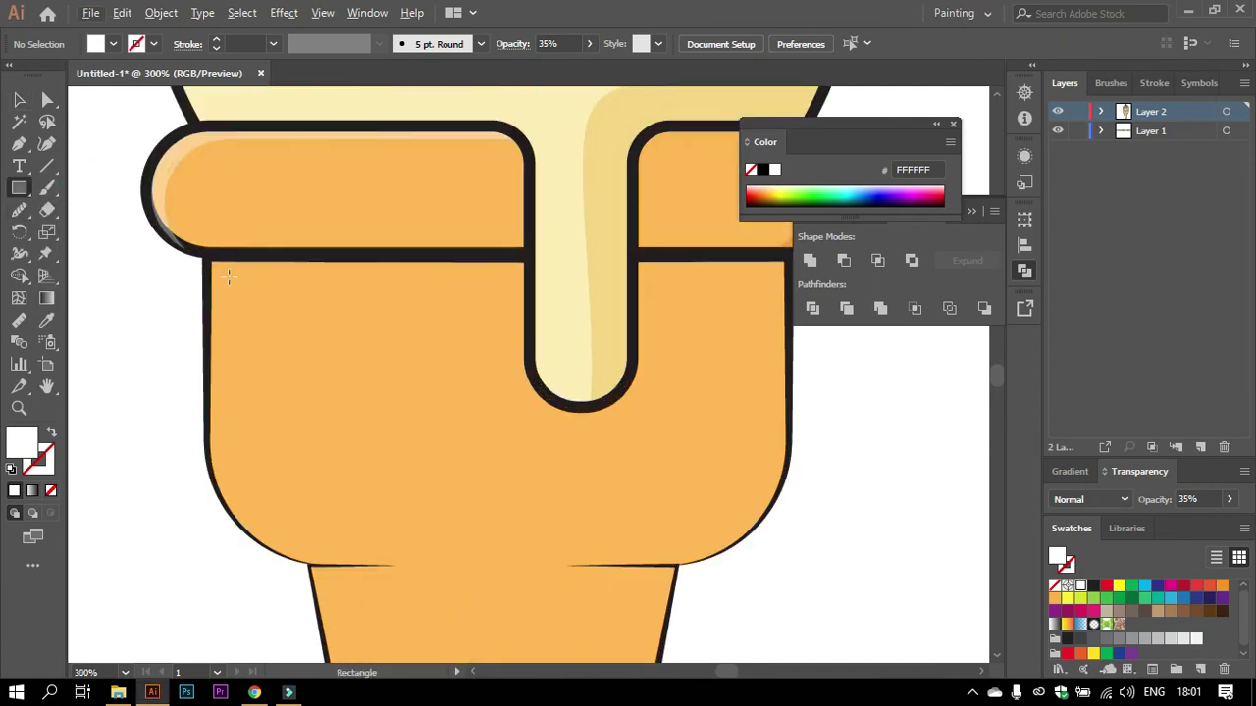
pyautogui.moveTo(211, 263); pyautogui.dragTo(783, 287)
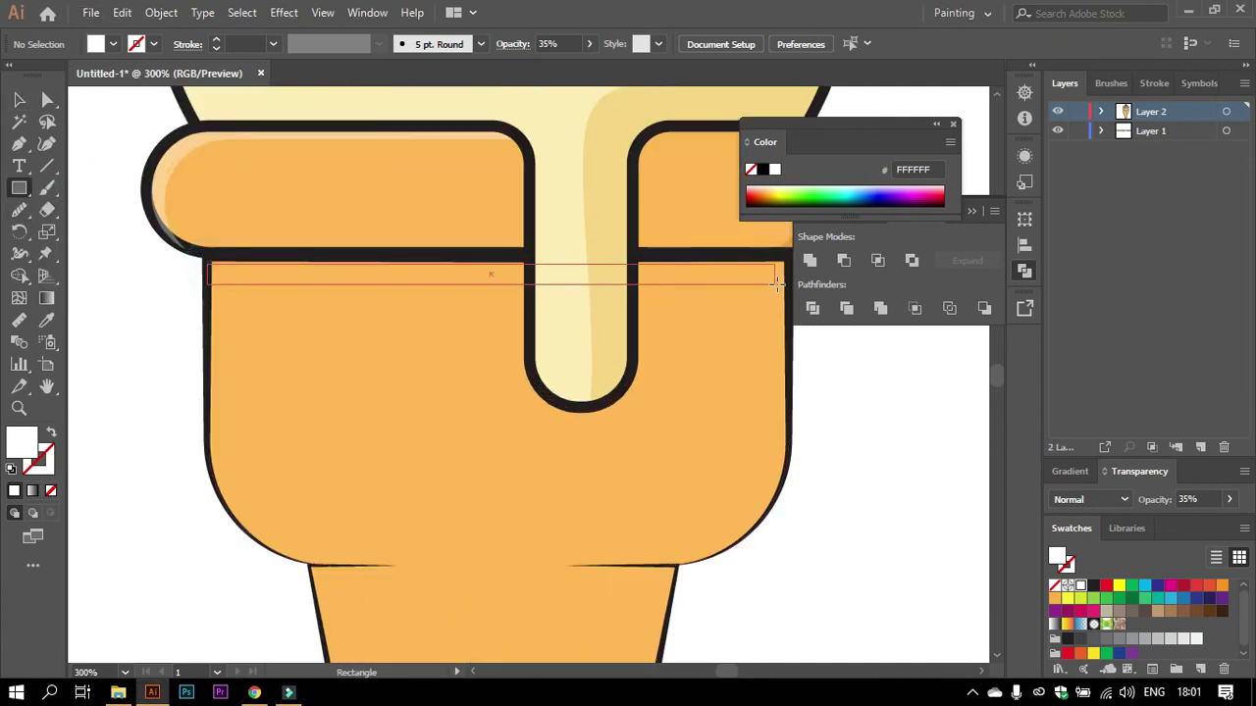
pyautogui.moveTo(495, 260); pyautogui.dragTo(496, 265)
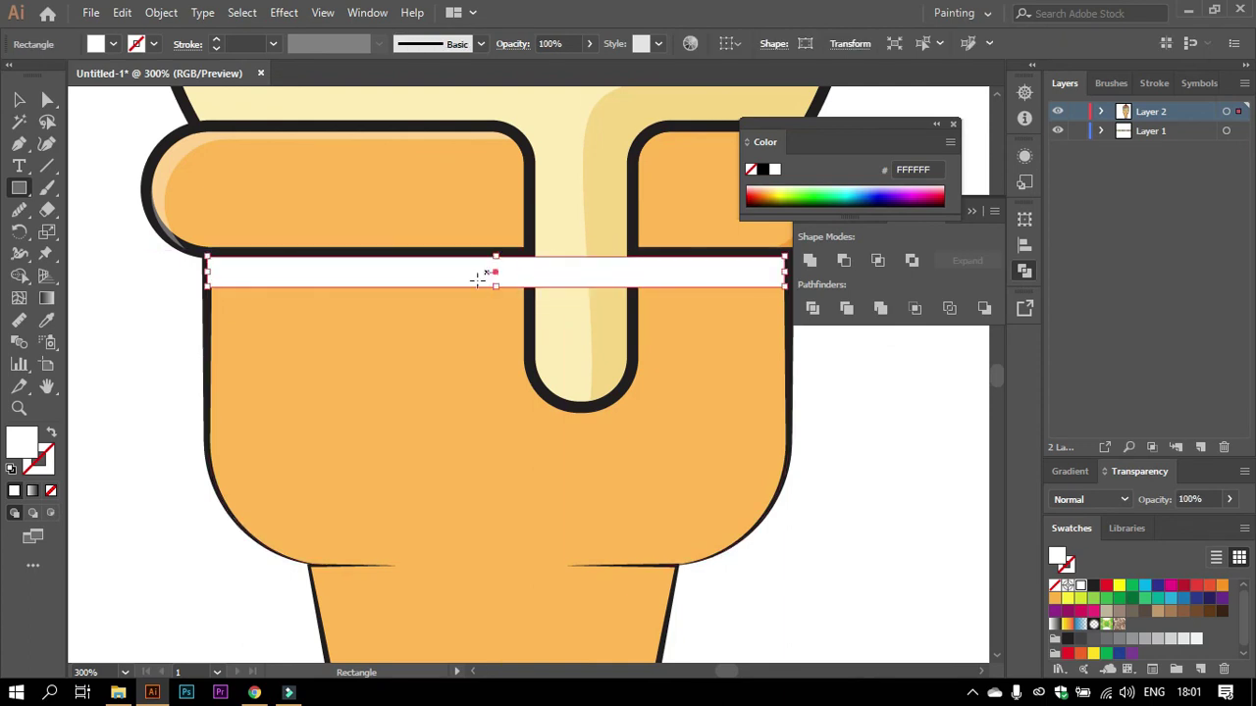
pyautogui.scroll(-2, 686, 475)
pyautogui.click(20, 98)
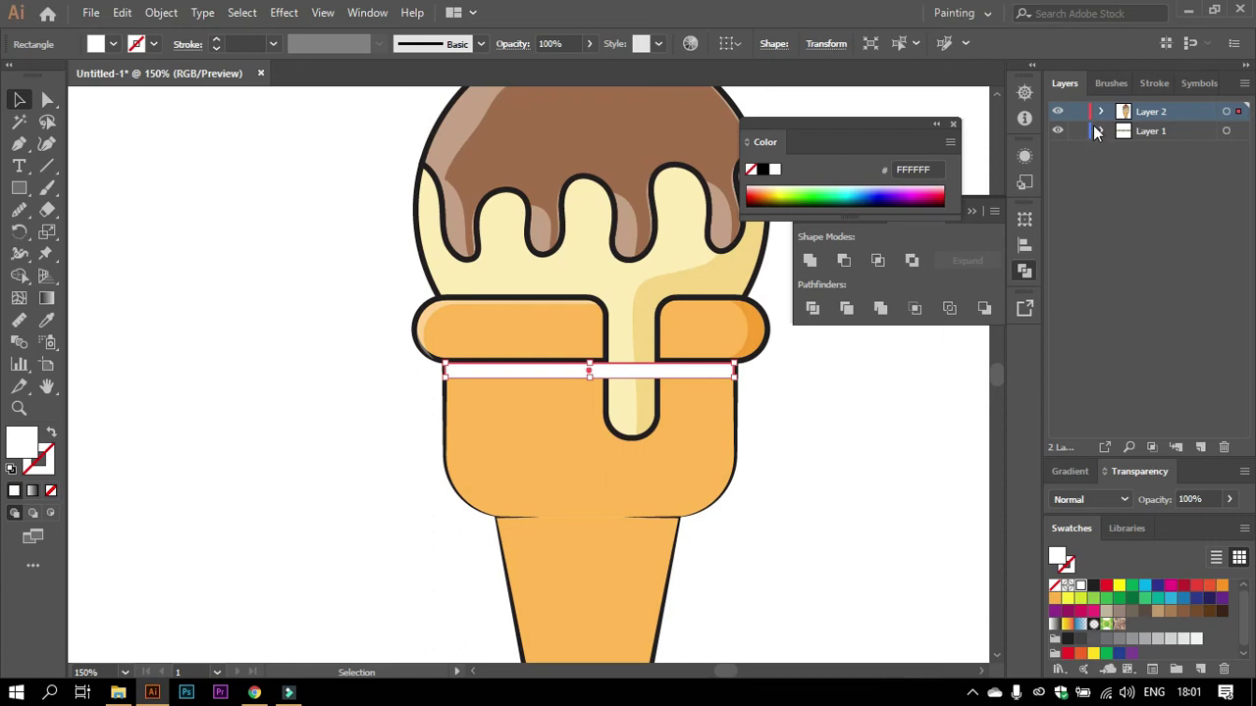
pyautogui.click(1100, 111)
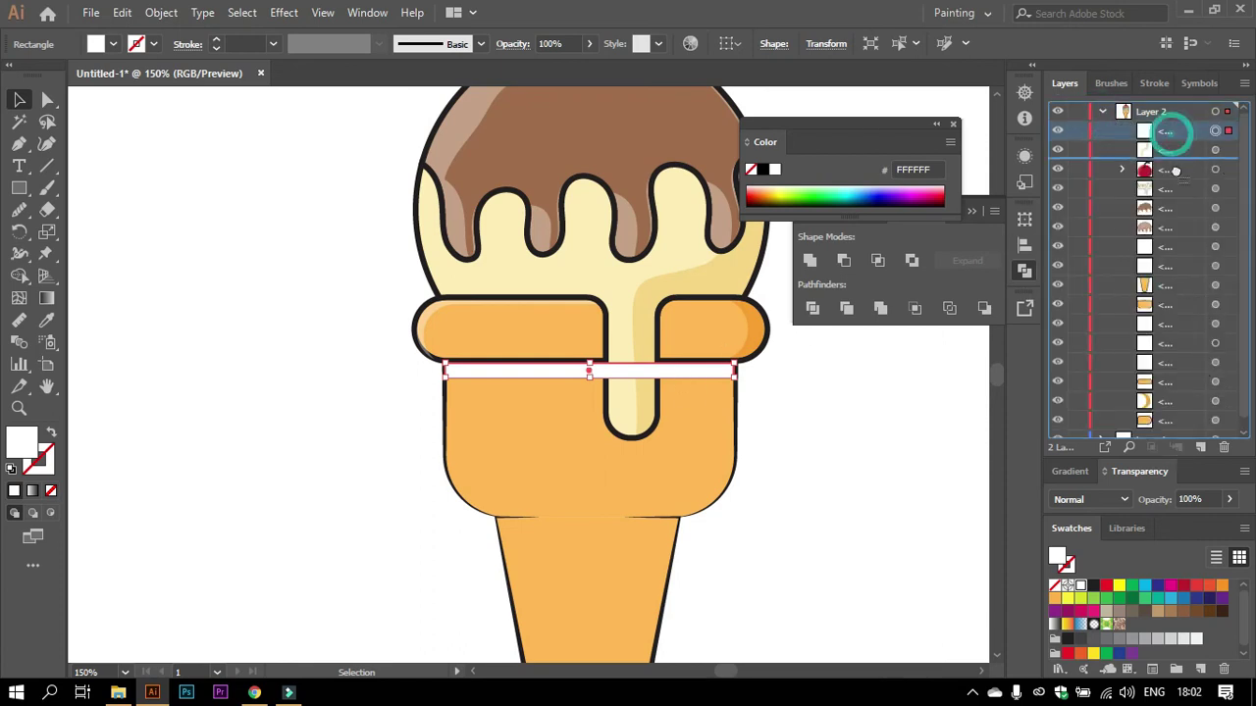
pyautogui.moveTo(1171, 134); pyautogui.dragTo(1178, 195)
# Eyedropper the bun's orange onto the strip.
pyautogui.press('i')
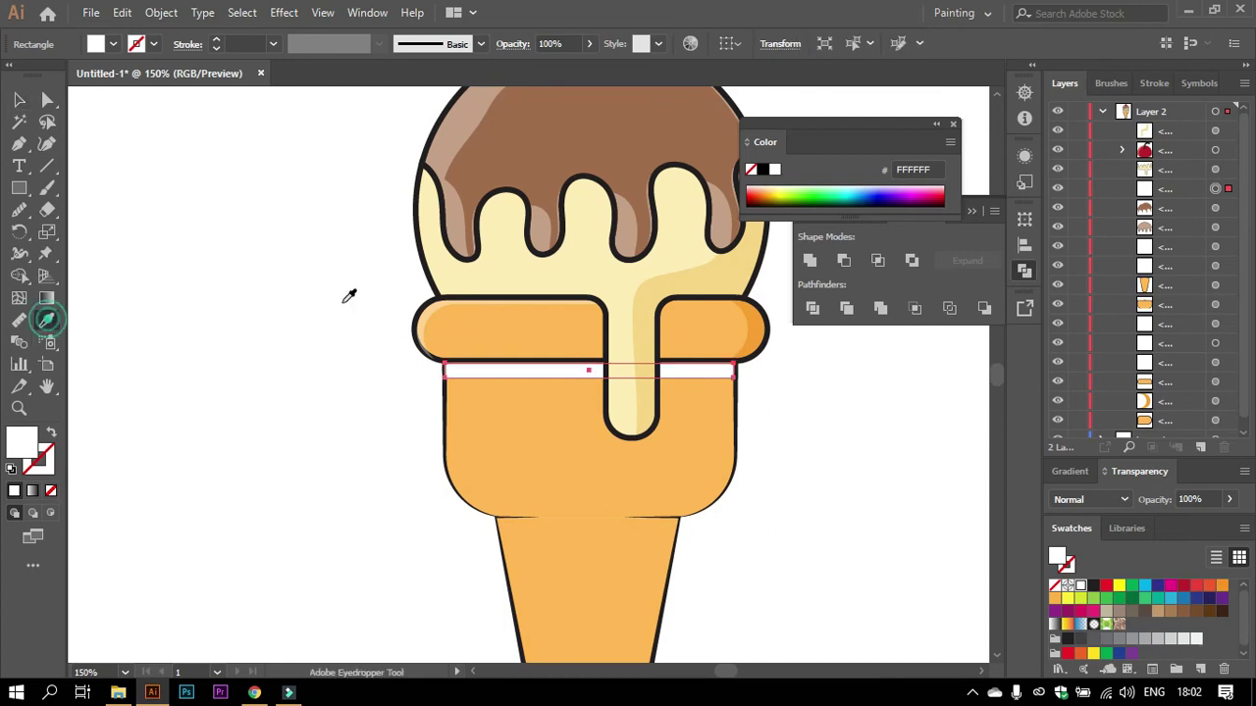
pyautogui.click(759, 331)
pyautogui.click(19, 99)
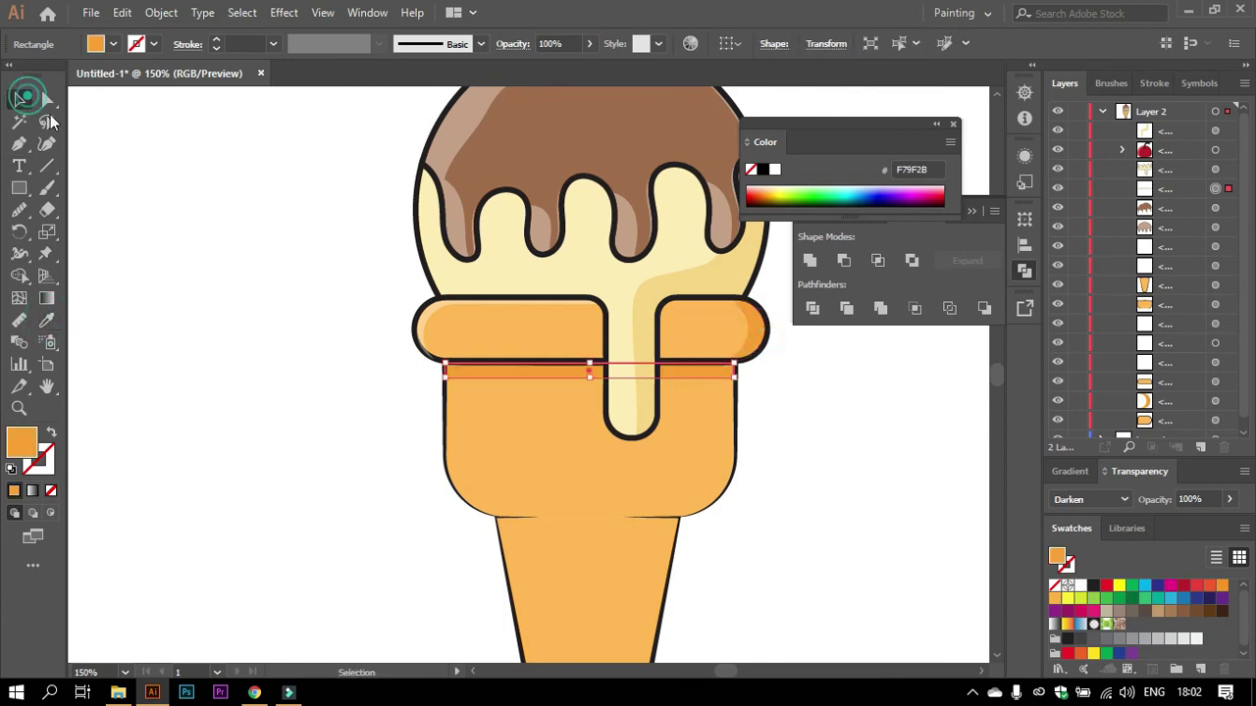
pyautogui.scroll(-2, 596, 448)
pyautogui.scroll(2, 698, 410)
pyautogui.scroll(-1, 697, 396)
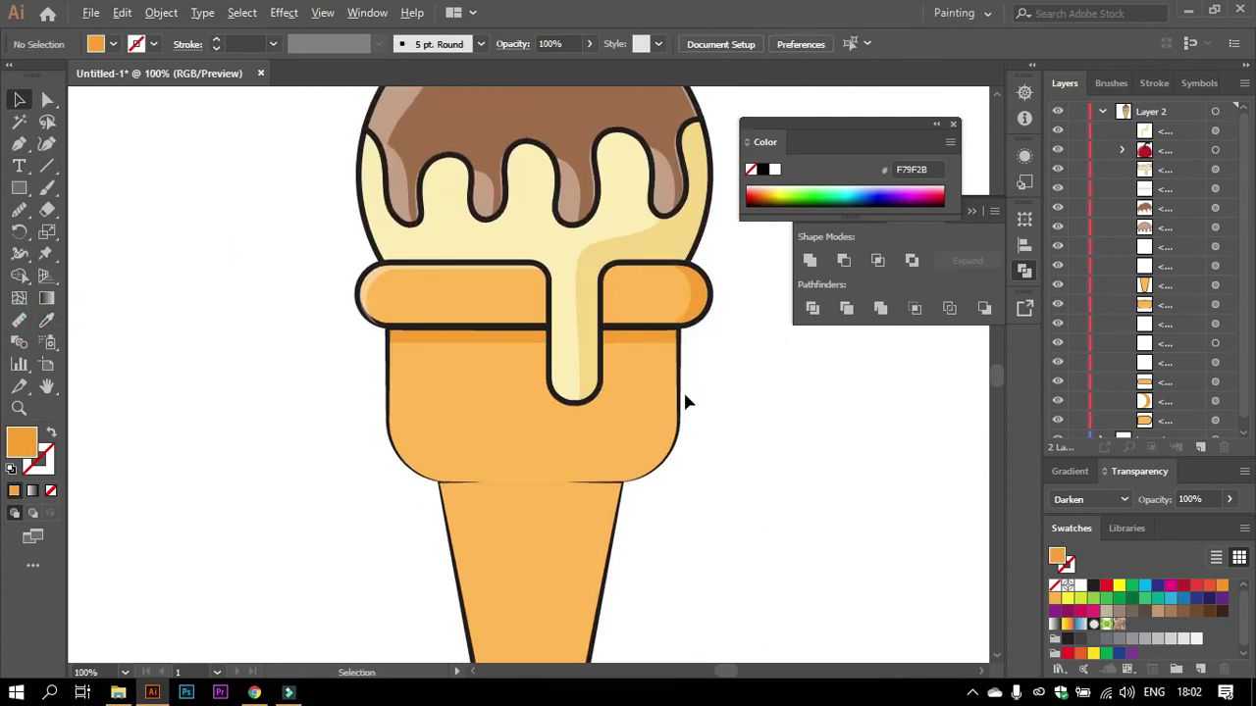
pyautogui.scroll(-1, 683, 389)
pyautogui.scroll(1, 766, 406)
pyautogui.scroll(-1, 723, 362)
pyautogui.scroll(1, 723, 361)
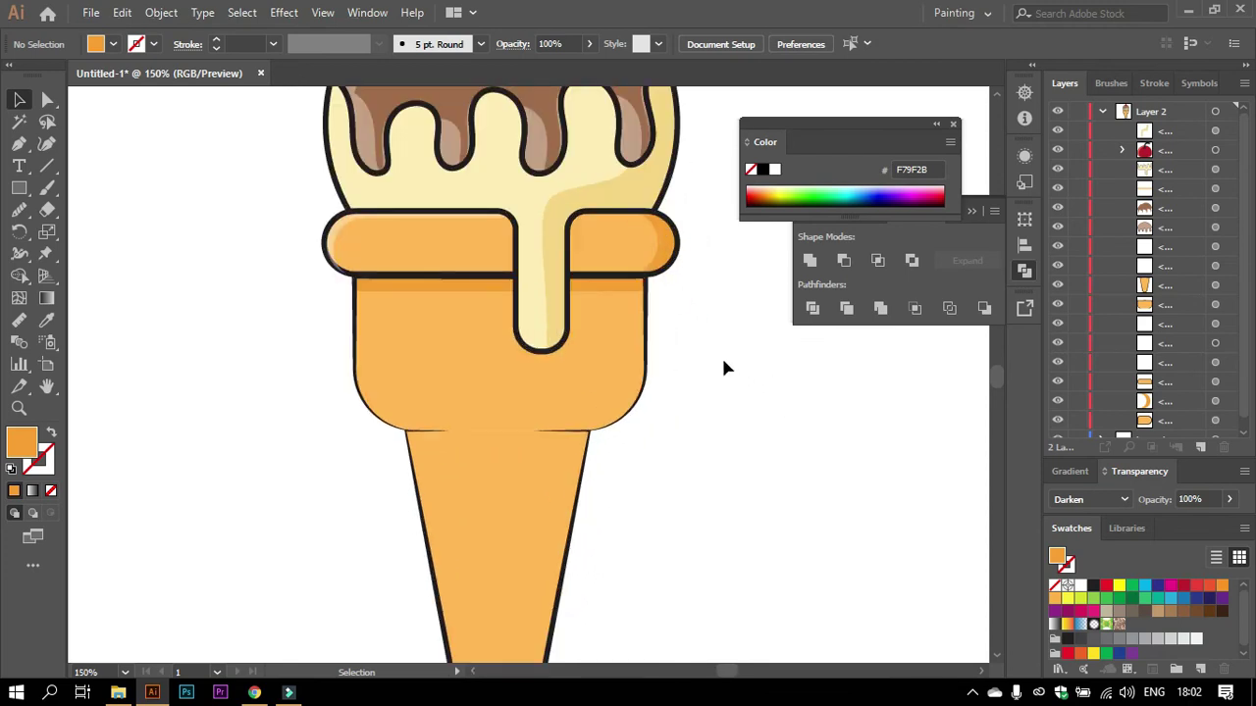
pyautogui.scroll(-1, 660, 372)
pyautogui.scroll(-1, 677, 348)
pyautogui.scroll(1, 672, 316)
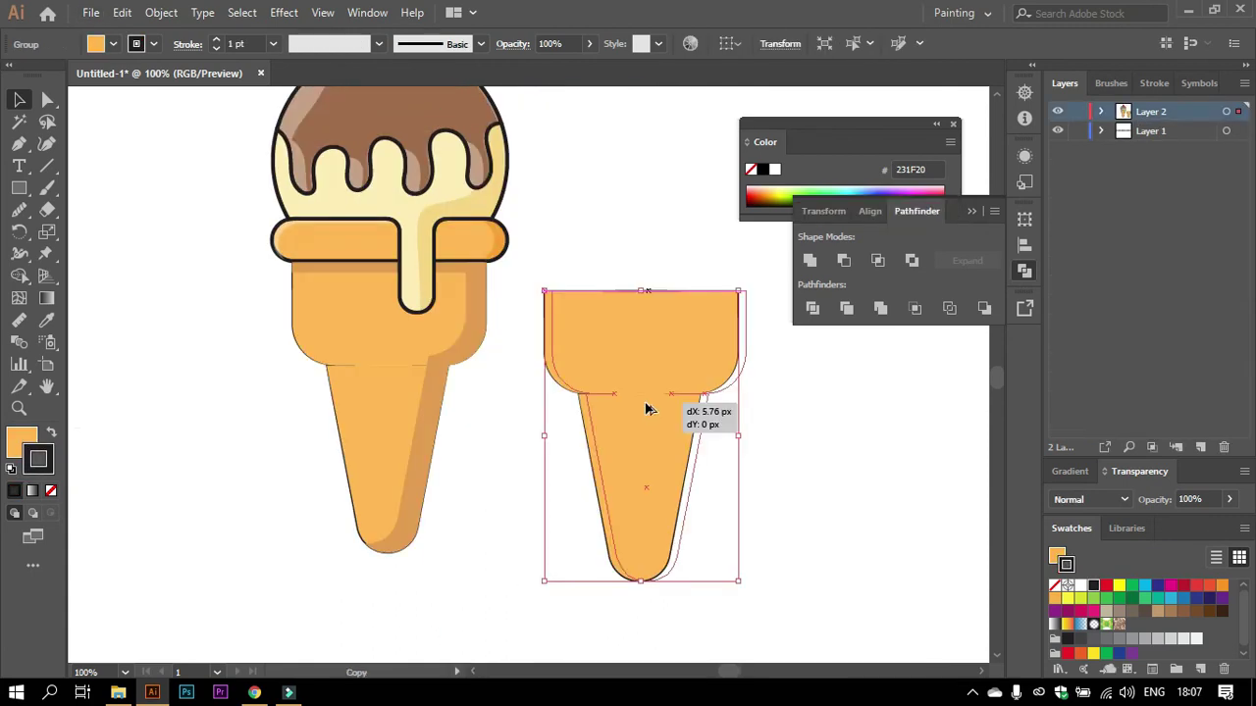
# Duplicate the cone slightly offset and taller, then Pathfinder Exclude into a hollow outline.
pyautogui.moveTo(647, 409); pyautogui.dragTo(654, 410)
pyautogui.moveTo(644, 583); pyautogui.dragTo(648, 595)
pyautogui.click(840, 261)
pyautogui.click(775, 367)
pyautogui.click(910, 260)
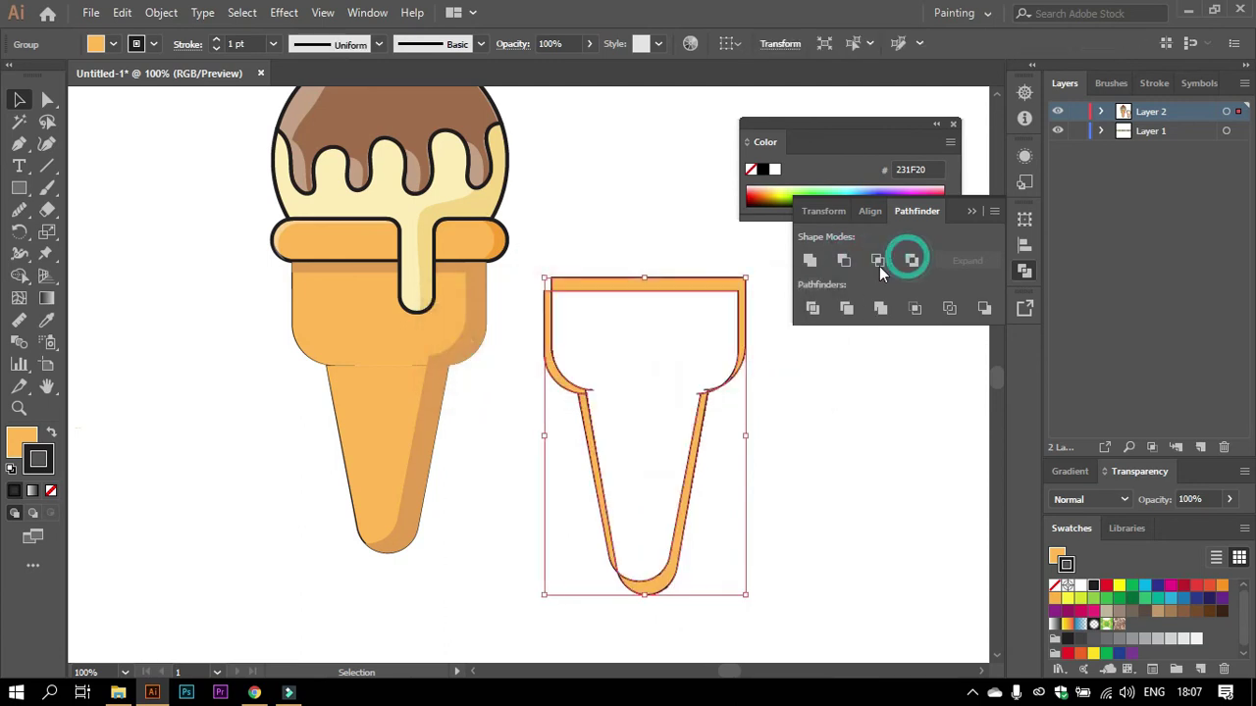
# Ungroup the excluded cone outline and join its pieces.
pyautogui.rightClick(674, 294)
pyautogui.click(726, 440)
pyautogui.moveTo(659, 266); pyautogui.dragTo(756, 412)
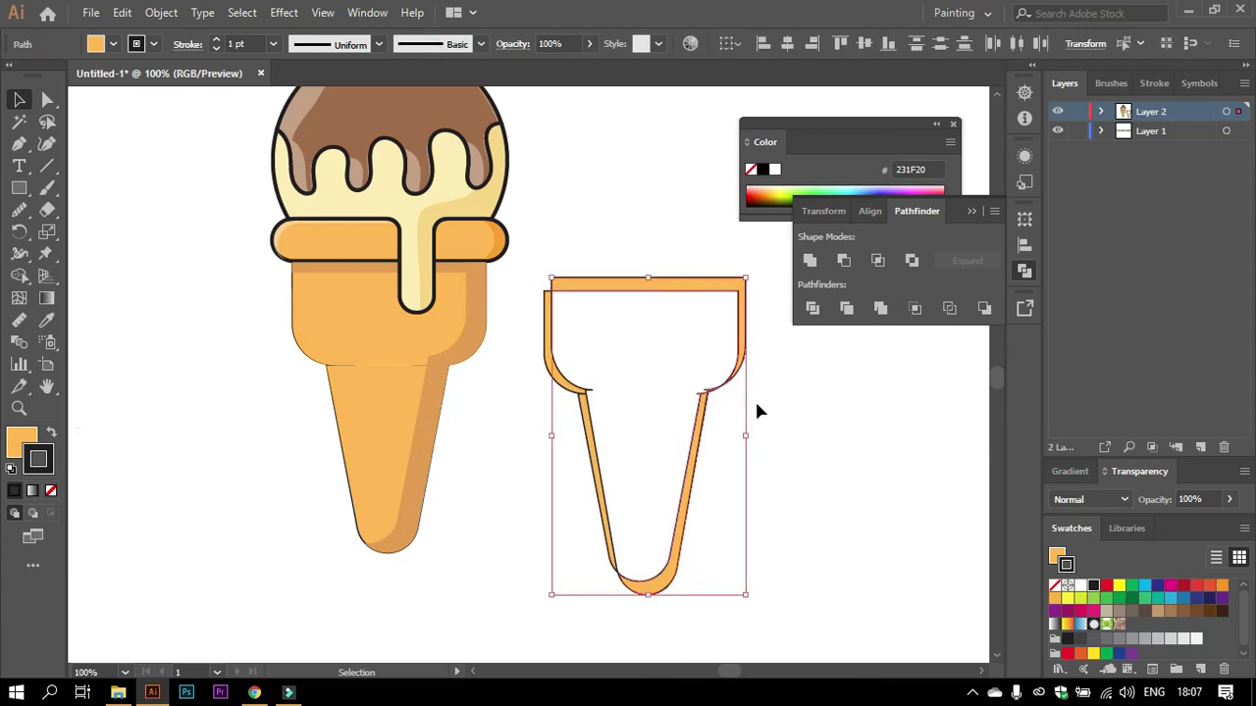
pyautogui.rightClick(715, 293)
pyautogui.click(752, 419)
# Delete the top rim, right side and bottom pieces, leaving the left edge sliver.
pyautogui.click(611, 290)
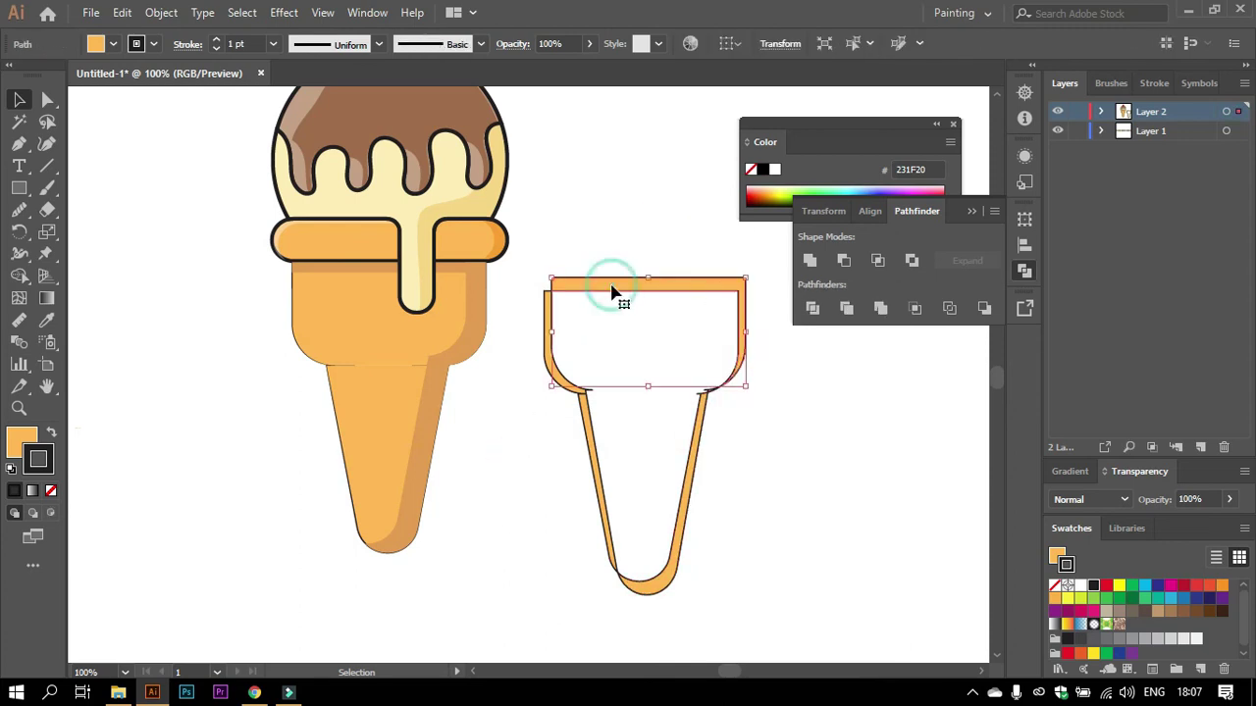
pyautogui.press('Delete')
pyautogui.click(702, 420)
pyautogui.press('Delete')
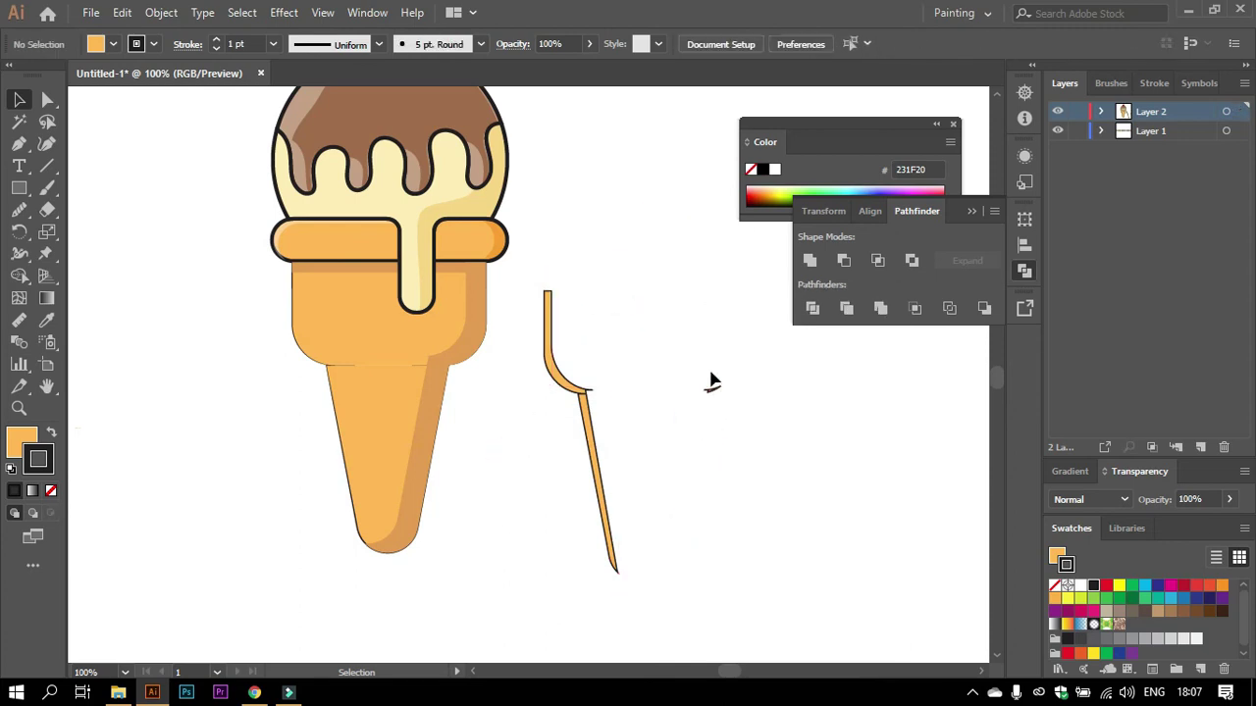
pyautogui.moveTo(527, 356); pyautogui.dragTo(631, 420)
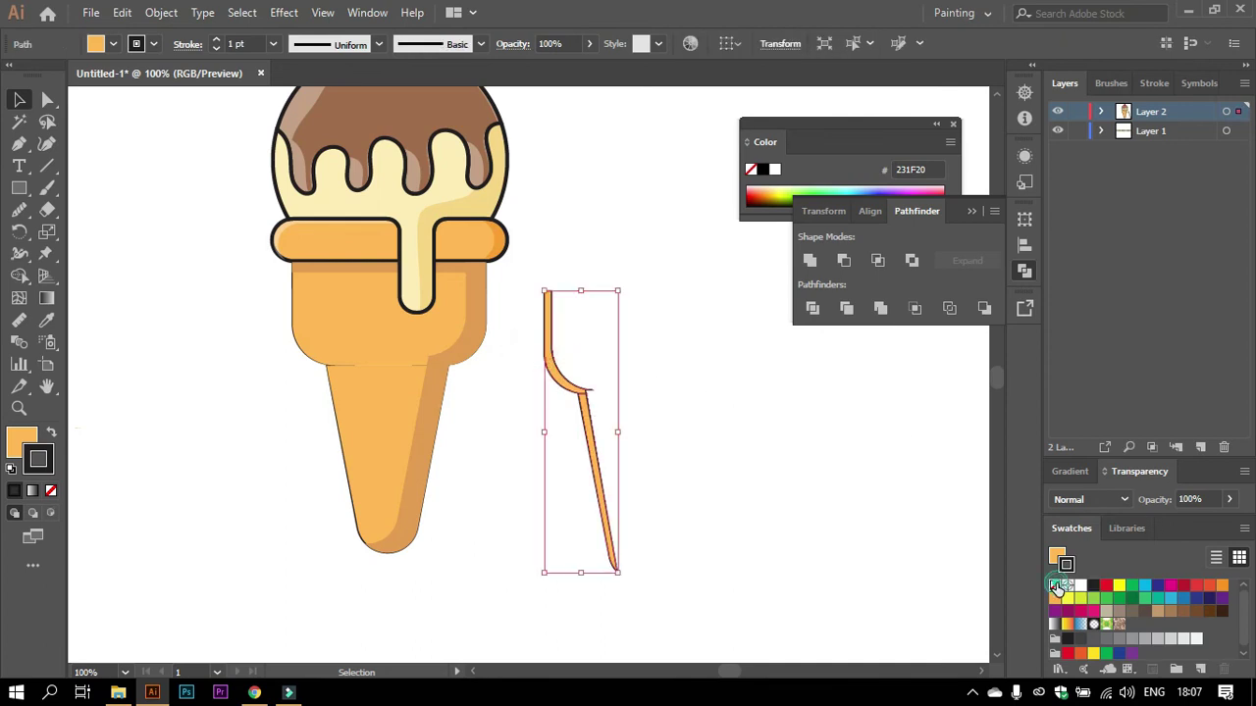
# Make the sliver white with no stroke, place it on the cone's left edge, 46% opacity.
pyautogui.click(1056, 586)
pyautogui.click(1080, 586)
pyautogui.moveTo(606, 431); pyautogui.dragTo(346, 425)
pyautogui.click(1229, 500)
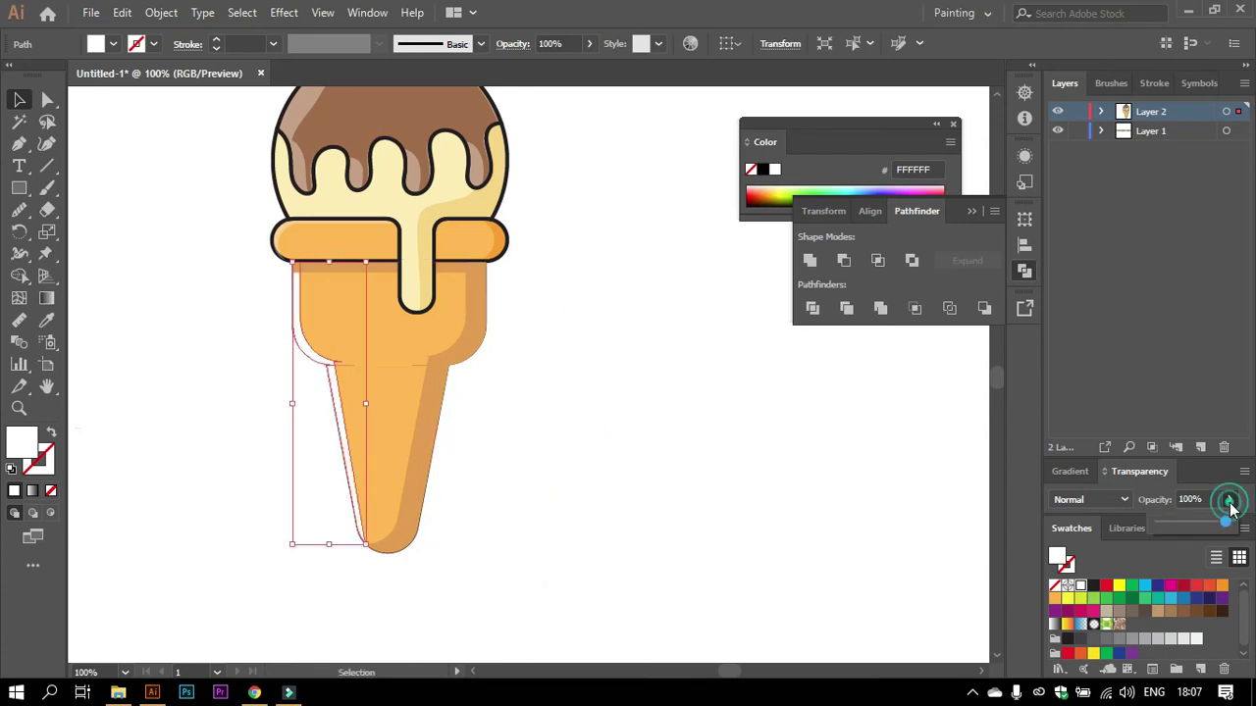
pyautogui.moveTo(1203, 525); pyautogui.dragTo(1189, 525)
# Nudge the white highlight into its final position along the cone.
pyautogui.click(704, 409)
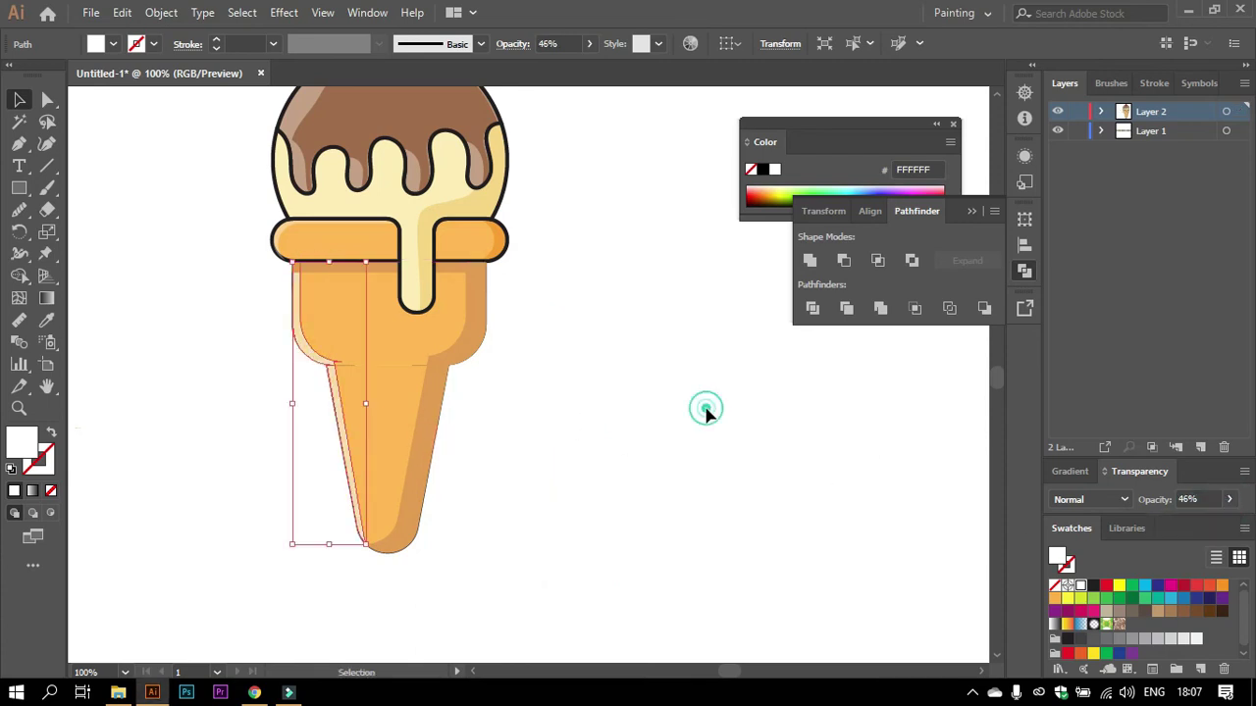
pyautogui.scroll(3, 324, 363)
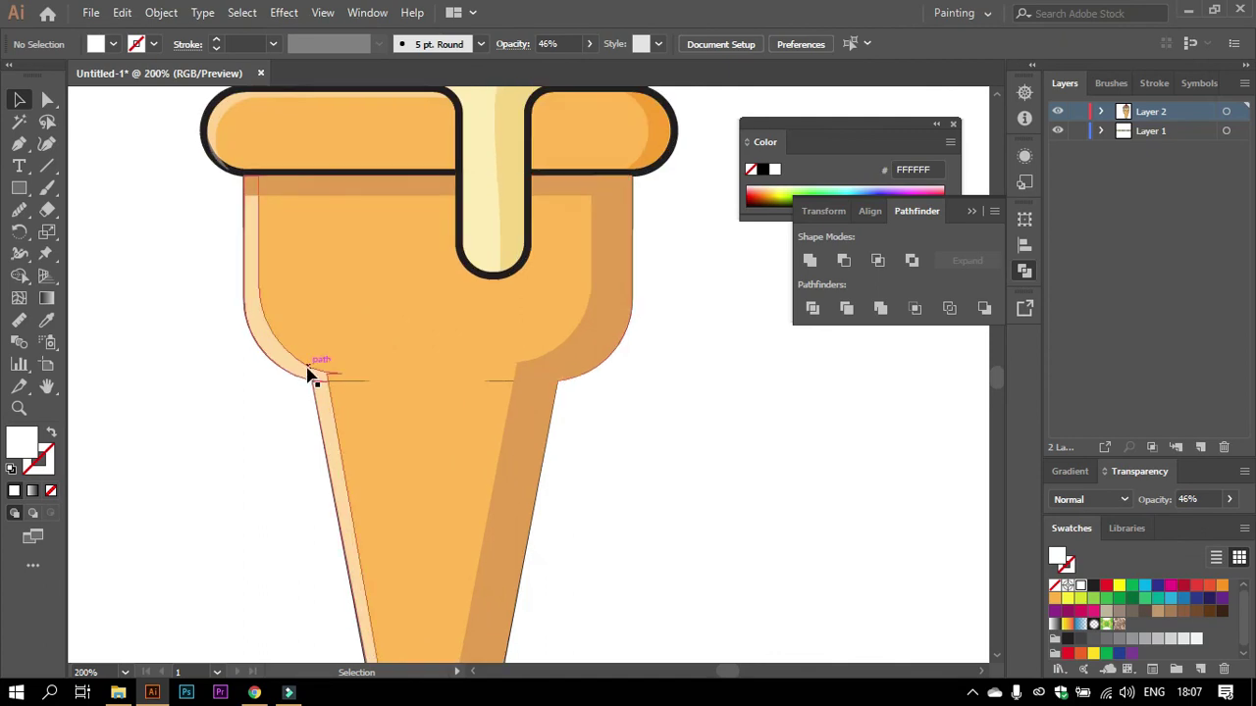
pyautogui.moveTo(307, 373); pyautogui.dragTo(314, 373)
pyautogui.click(586, 436)
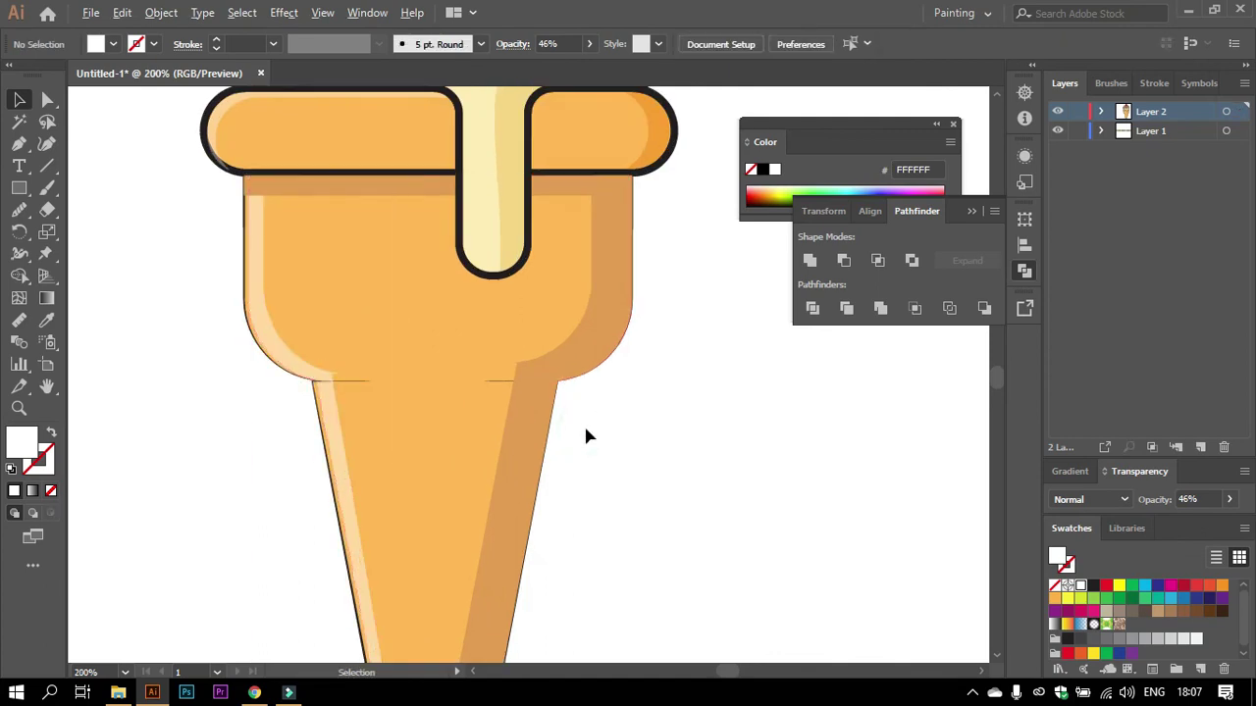
pyautogui.scroll(-3, 585, 435)
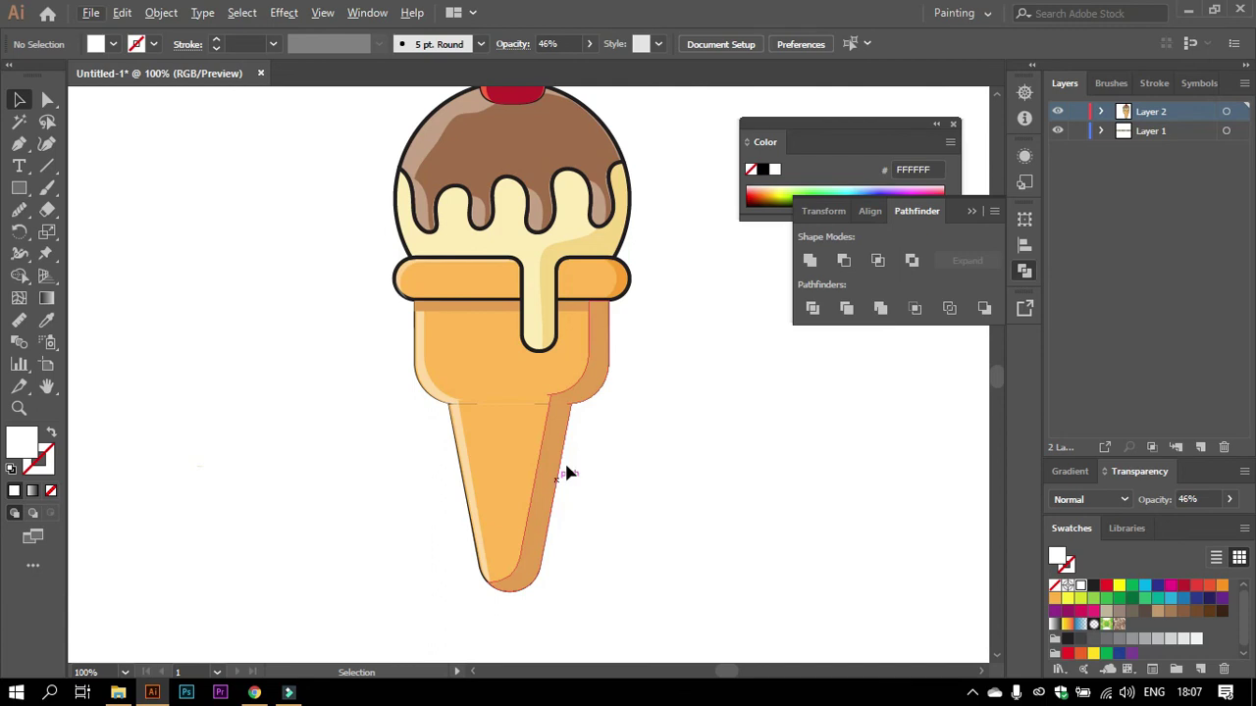
pyautogui.scroll(3, 610, 345)
# Set the cone group's stroke weight to 3 pt.
pyautogui.click(525, 353)
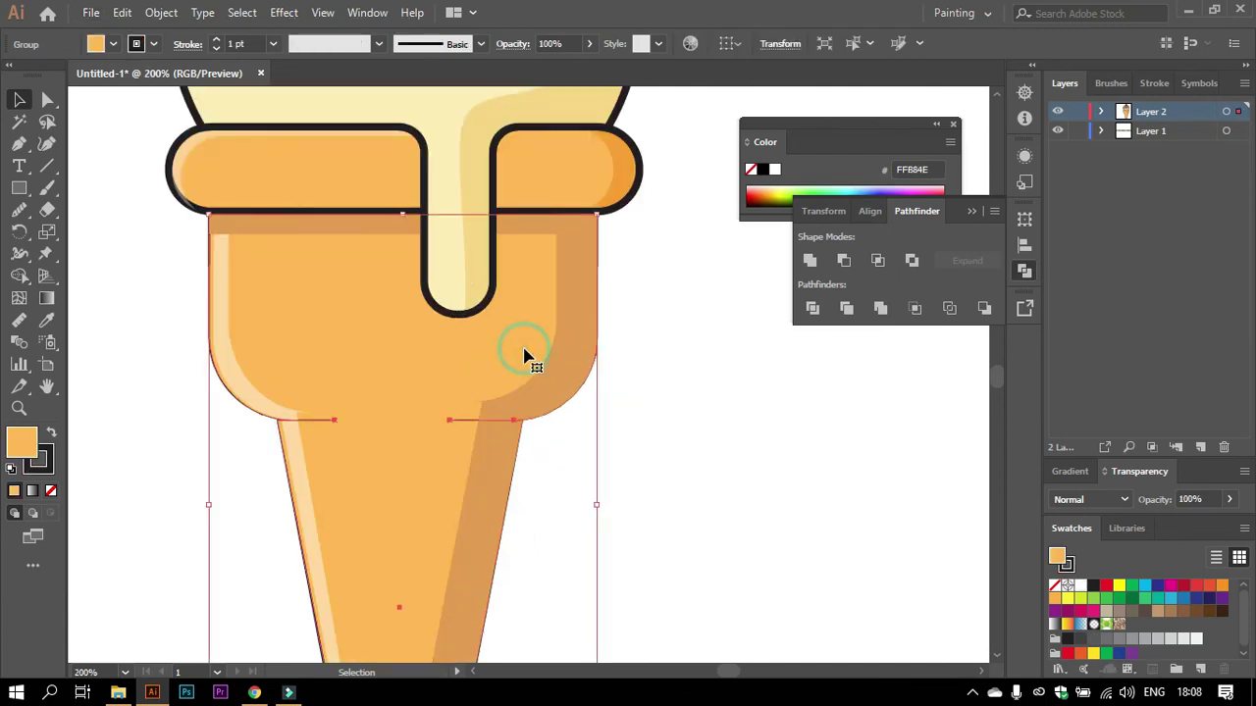
pyautogui.click(272, 43)
pyautogui.click(294, 168)
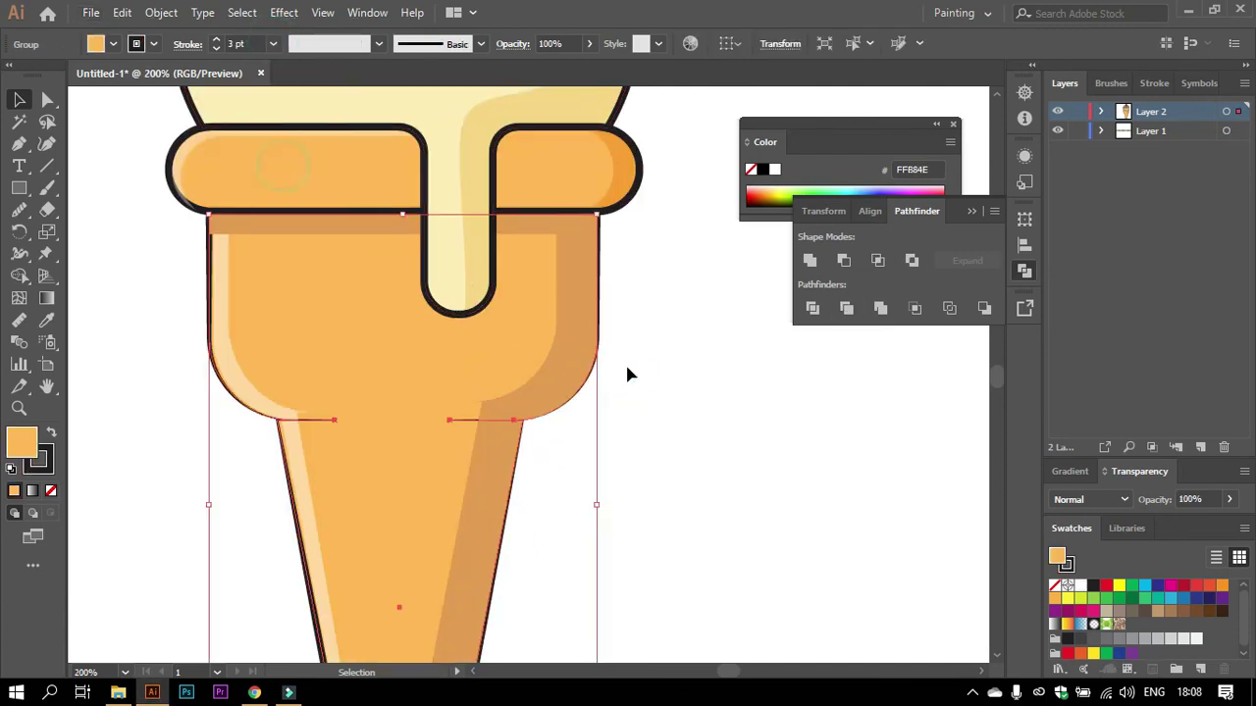
pyautogui.click(625, 362)
pyautogui.scroll(-1, 629, 370)
pyautogui.scroll(-1, 638, 403)
pyautogui.scroll(1, 651, 429)
# Set the dark cone shading shape's blending mode to Darken.
pyautogui.click(505, 417)
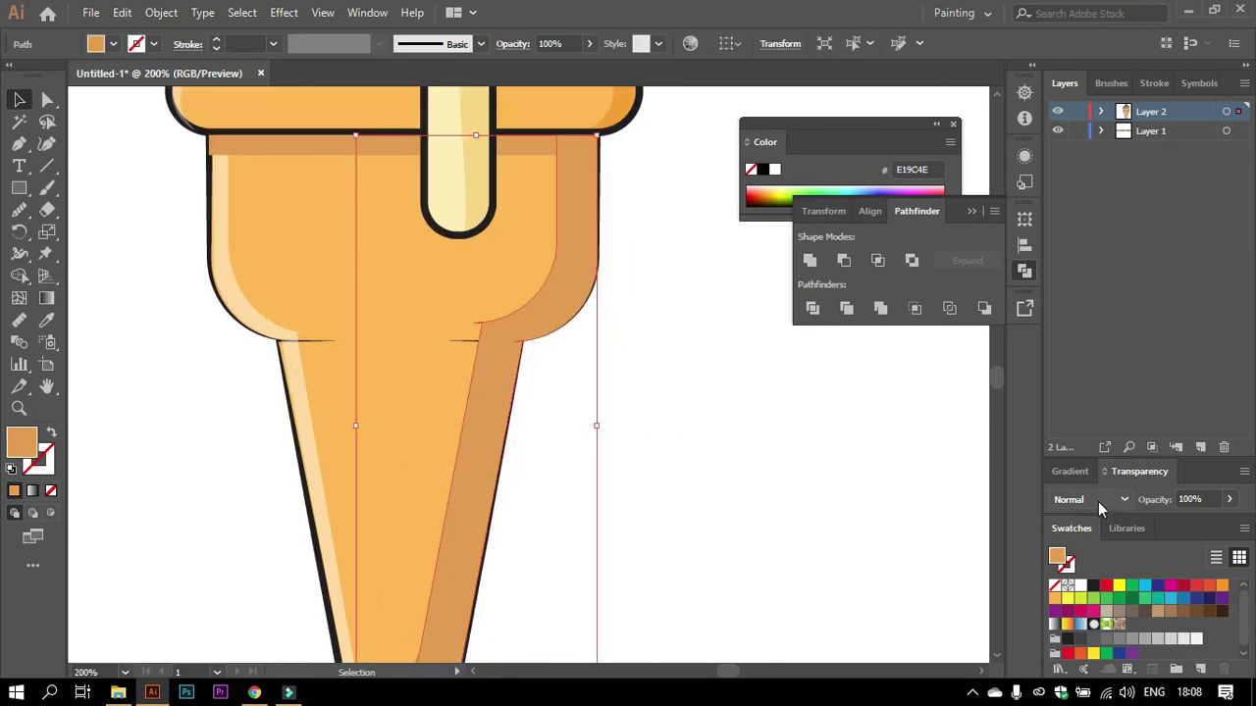
pyautogui.click(1126, 500)
pyautogui.click(1084, 175)
pyautogui.click(716, 366)
pyautogui.scroll(-1, 715, 366)
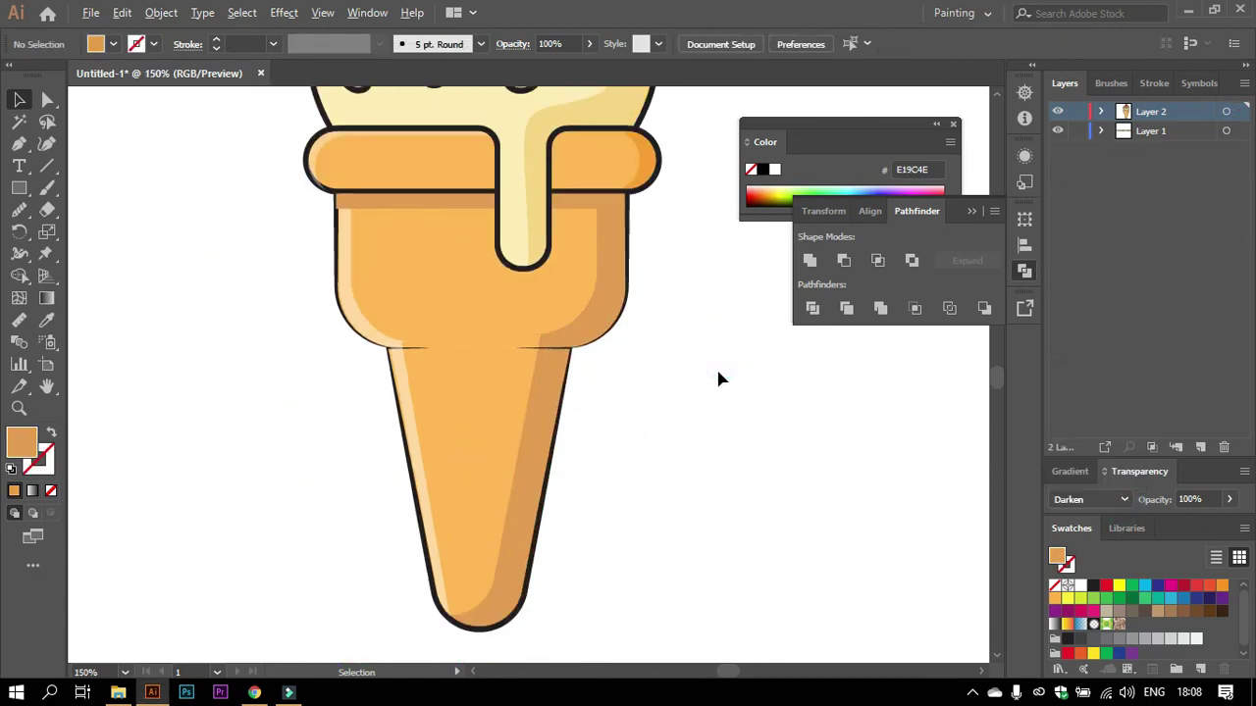
pyautogui.scroll(-1, 715, 366)
pyautogui.scroll(-1, 715, 376)
pyautogui.scroll(-1, 701, 289)
pyautogui.scroll(-1, 706, 304)
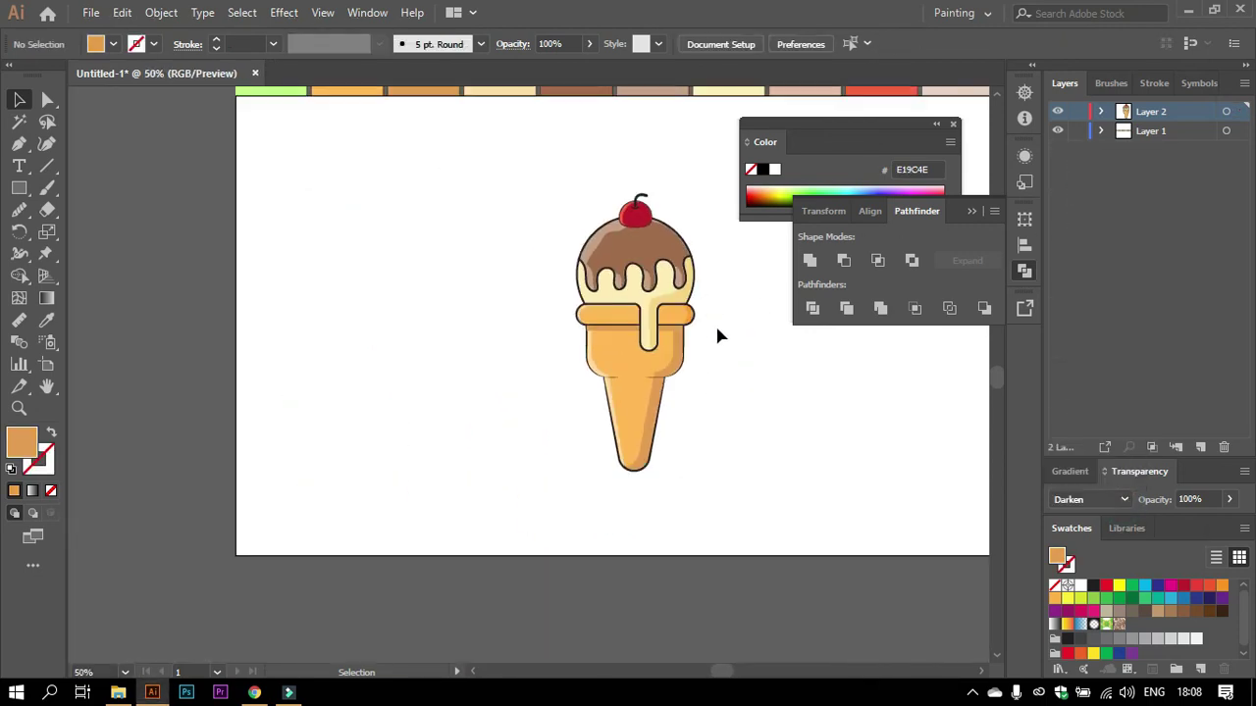
# Marquee-select every part of the ice cream and group them together.
pyautogui.moveTo(744, 325); pyautogui.dragTo(598, 380)
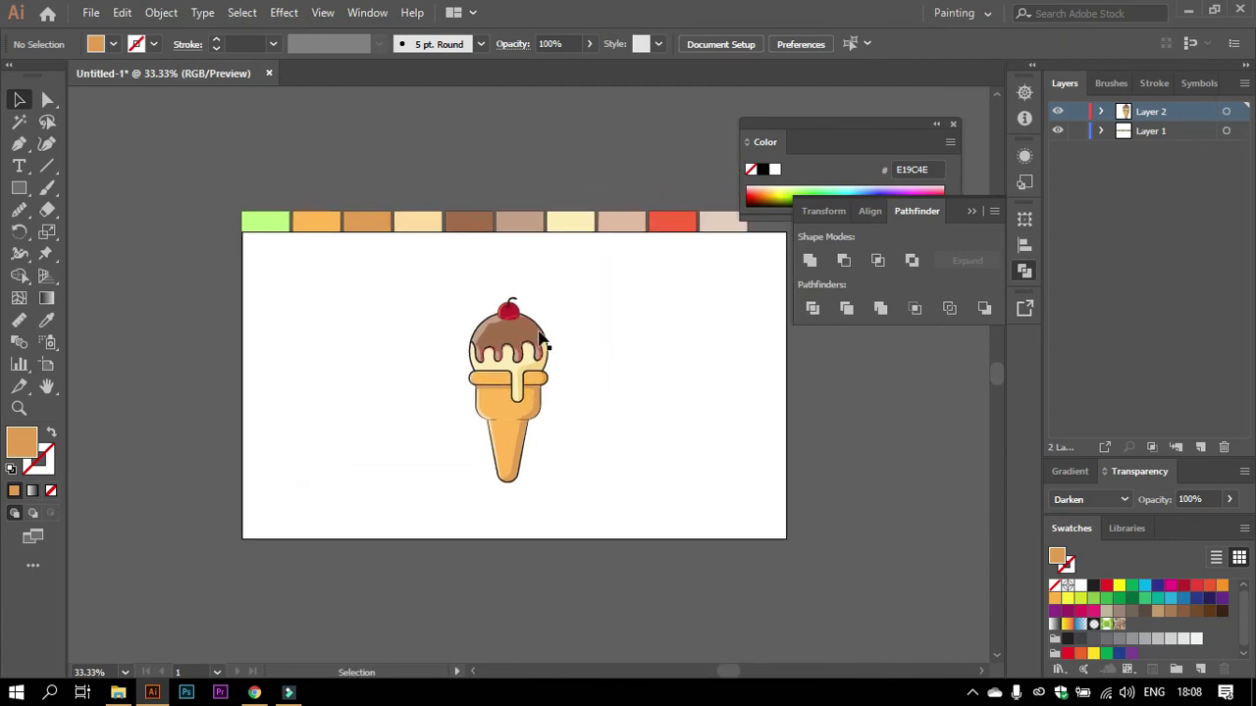
pyautogui.scroll(1, 545, 412)
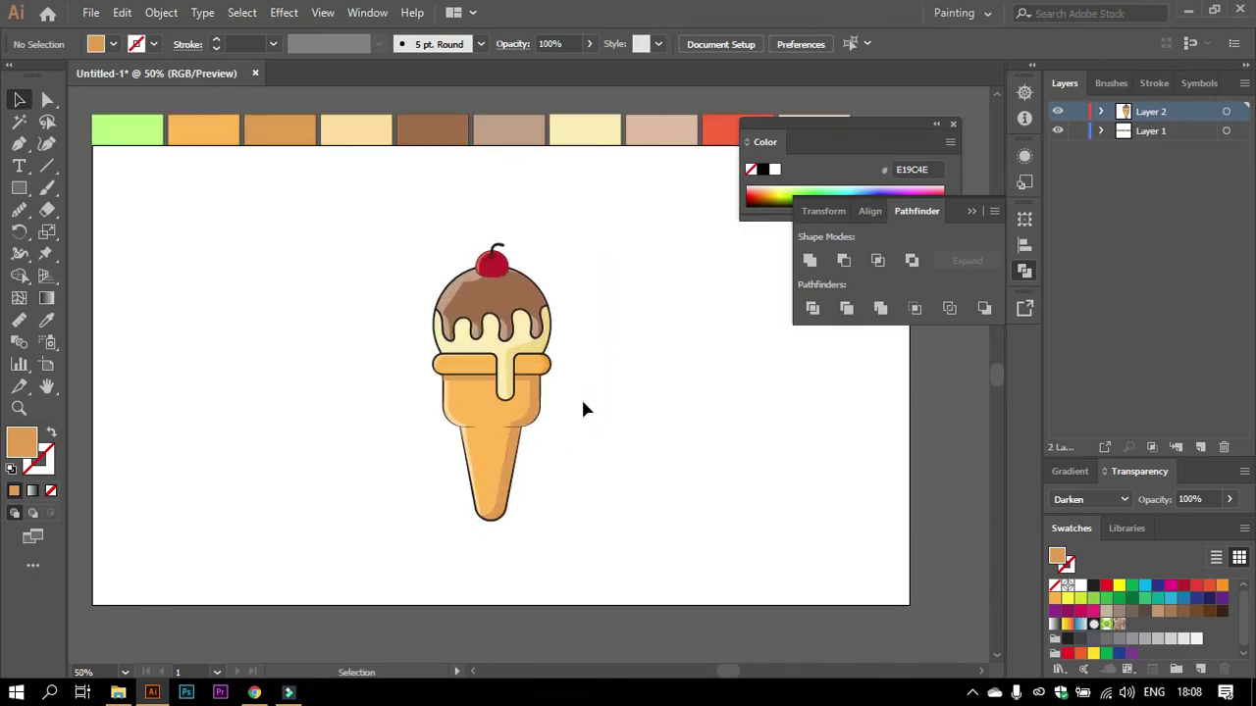
pyautogui.hscroll(2, 545, 378)
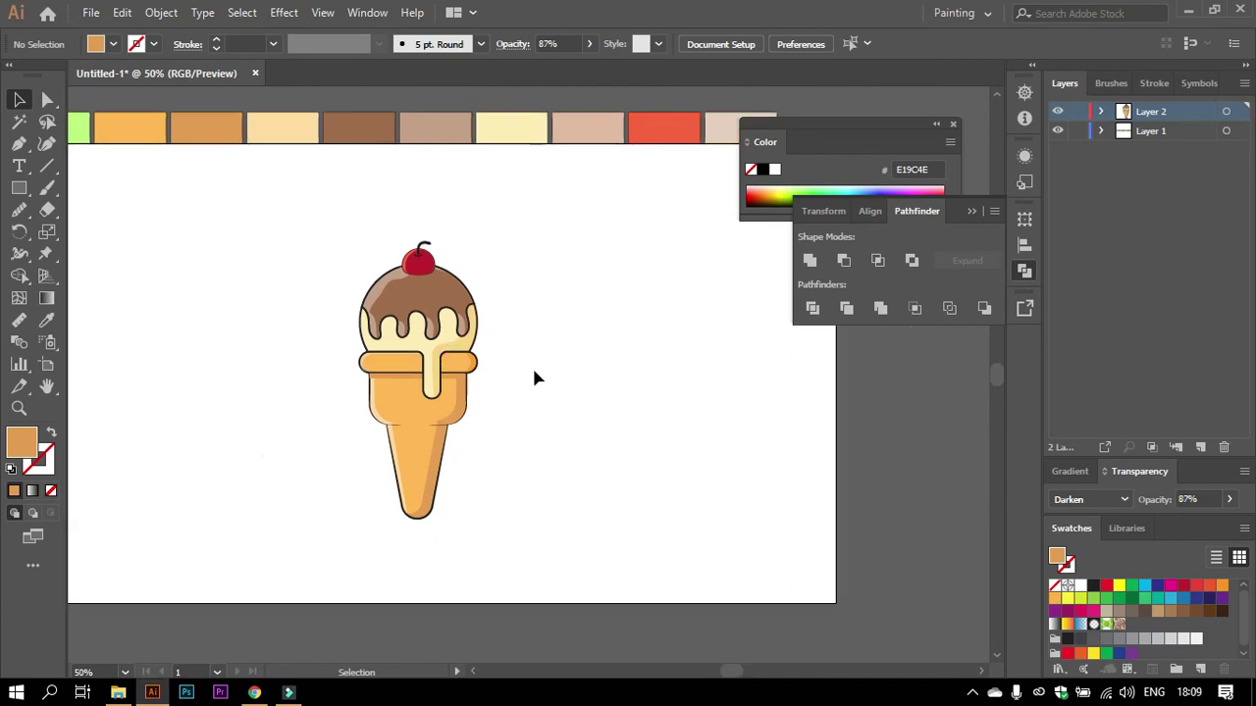
pyautogui.moveTo(334, 226); pyautogui.dragTo(549, 539)
pyautogui.rightClick(469, 377)
pyautogui.click(530, 489)
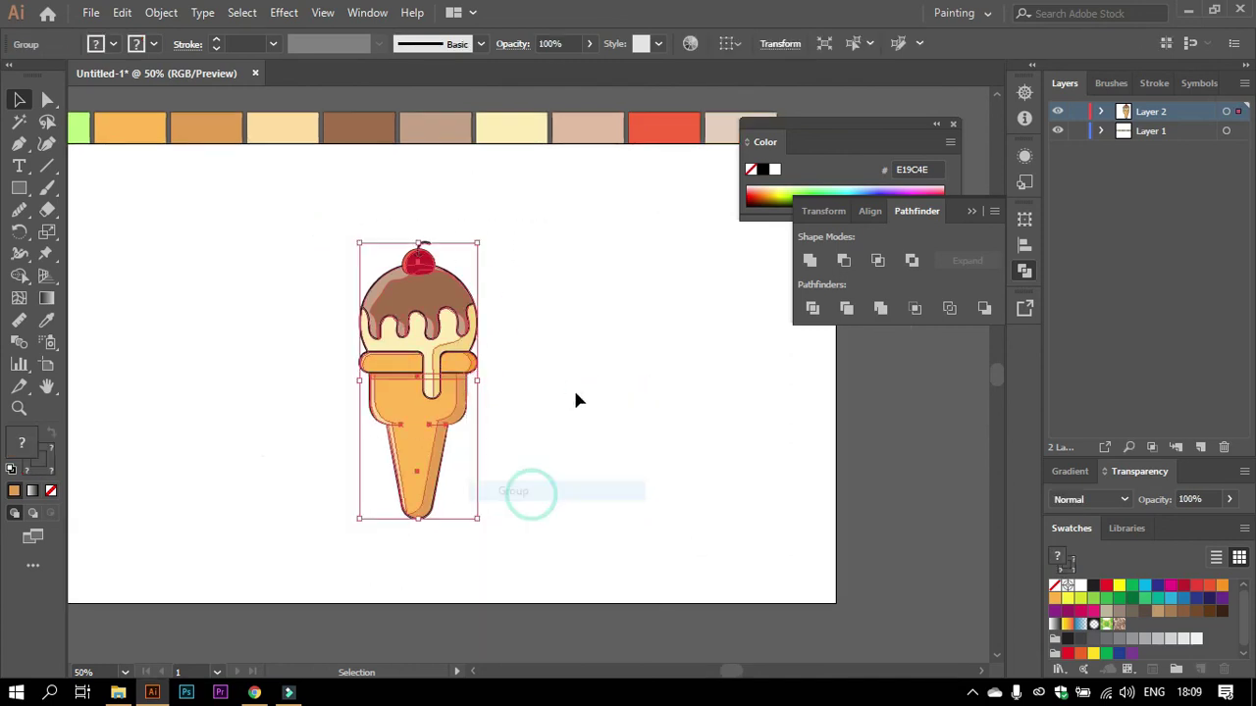
pyautogui.click(532, 388)
pyautogui.scroll(-1, 532, 388)
# On a new layer, draw a circle over the cone filled with the palette's light green.
pyautogui.click(1200, 448)
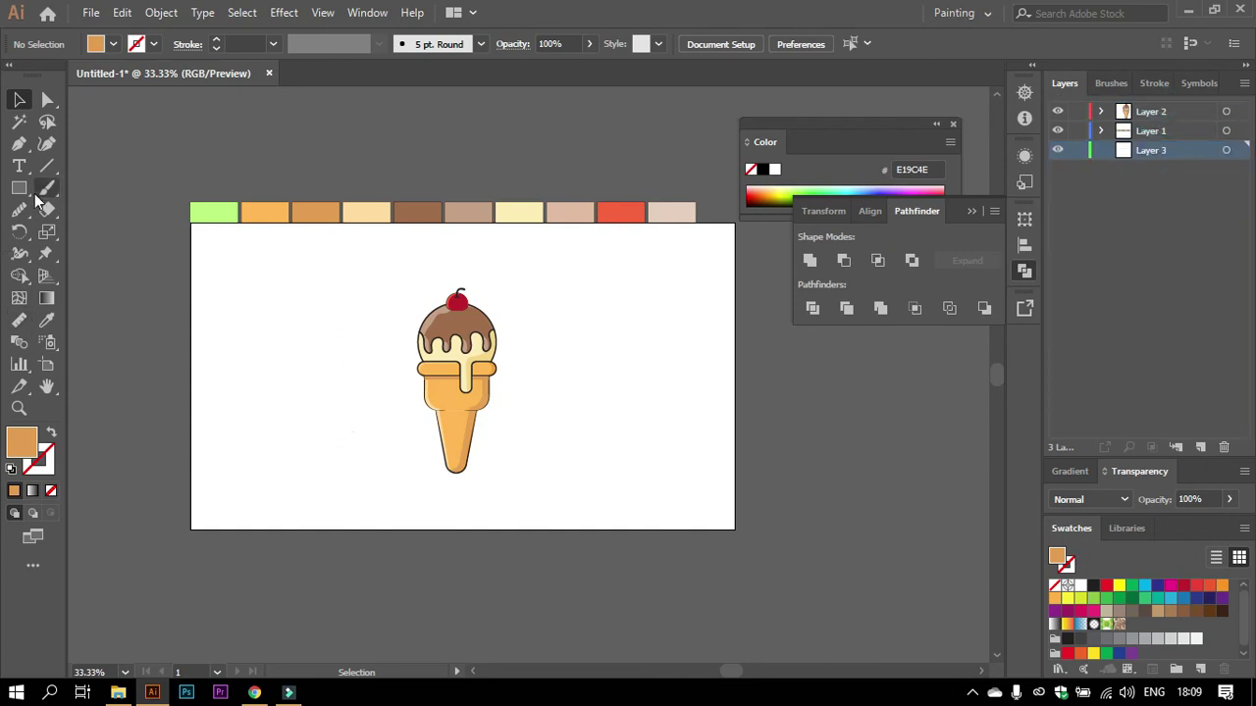
pyautogui.moveTo(19, 187); pyautogui.dragTo(107, 233)
pyautogui.moveTo(456, 388); pyautogui.dragTo(553, 475)
pyautogui.click(46, 319)
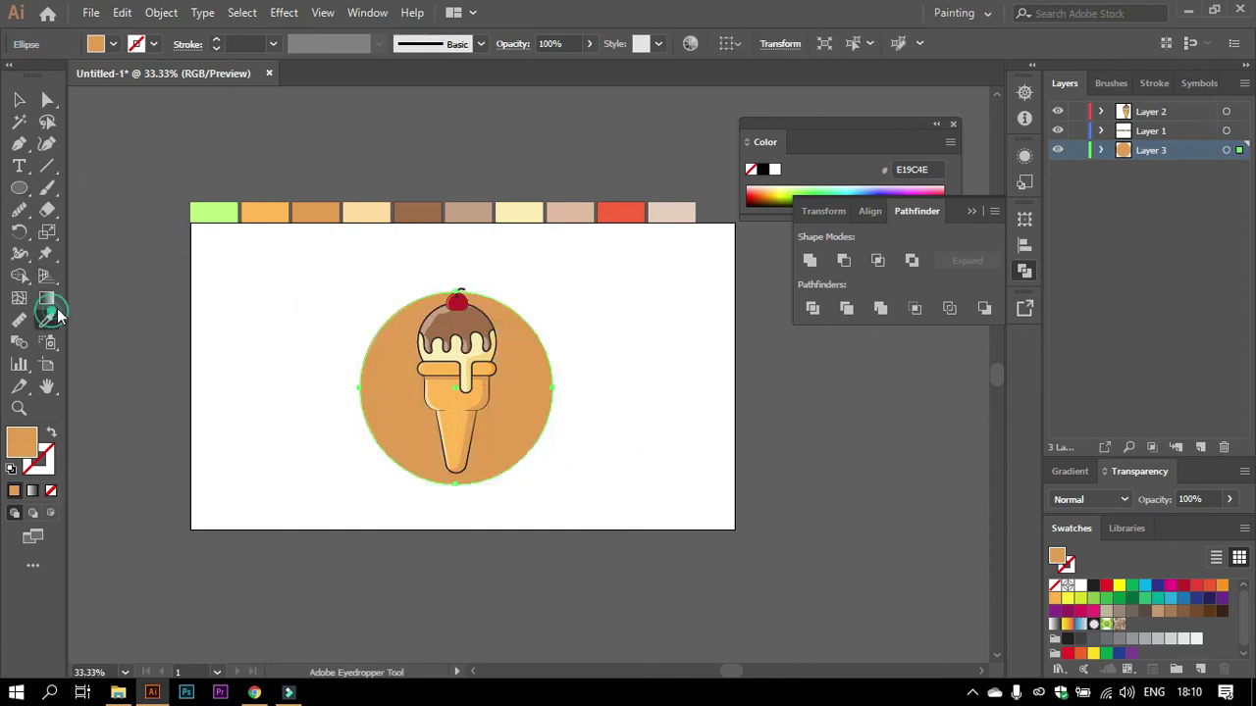
pyautogui.click(214, 212)
# Remove the green circle's outline and enlarge it around its centre.
pyautogui.click(1067, 565)
pyautogui.click(1055, 585)
pyautogui.press('v')
pyautogui.click(768, 377)
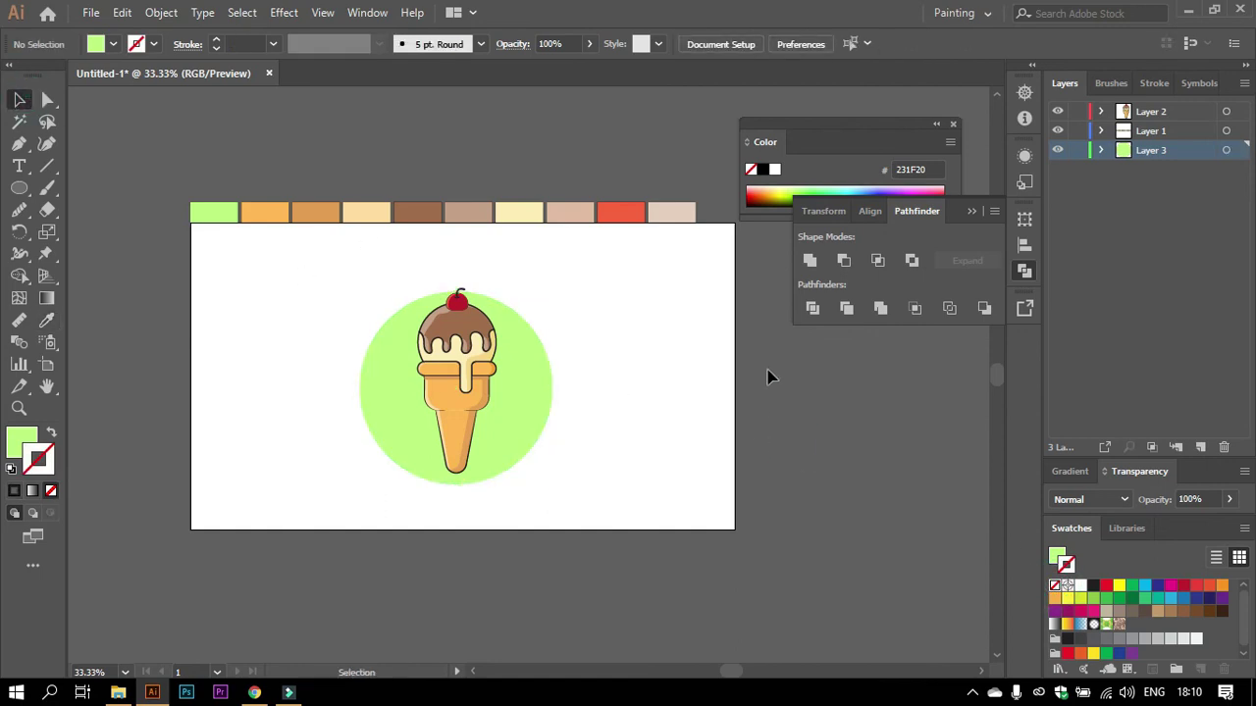
pyautogui.scroll(1, 491, 403)
pyautogui.click(539, 367)
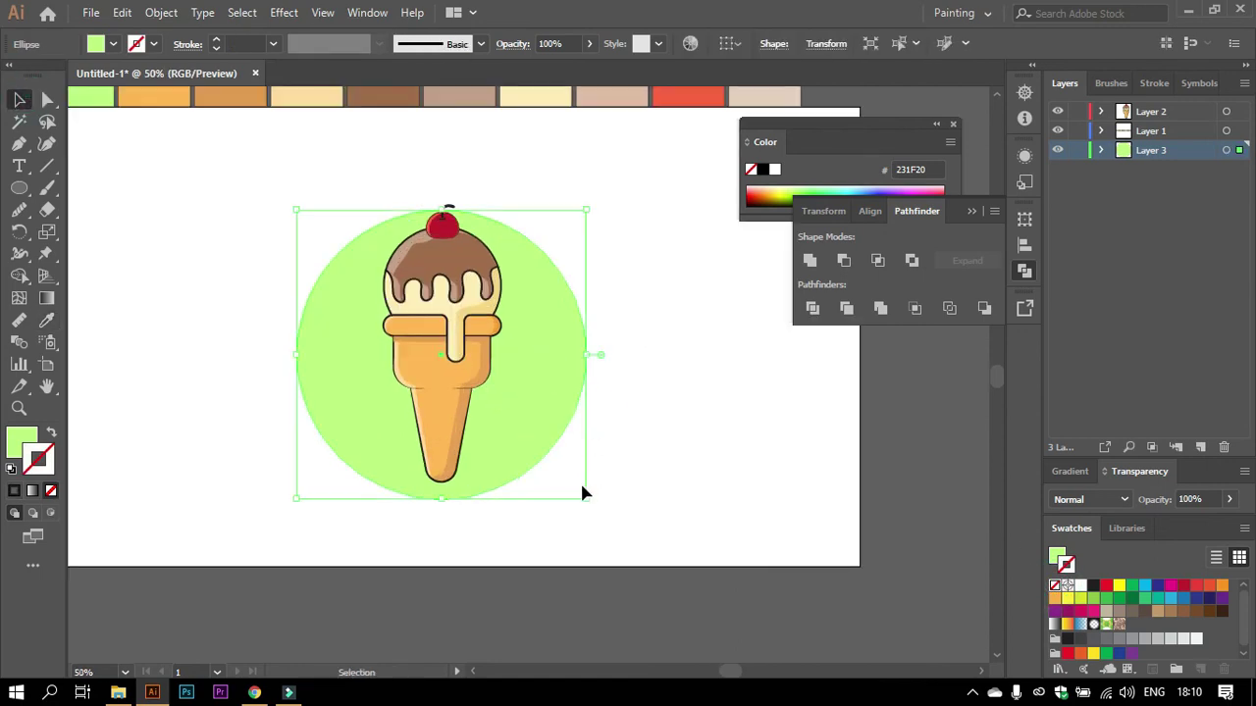
pyautogui.moveTo(585, 501); pyautogui.dragTo(605, 518)
pyautogui.click(932, 481)
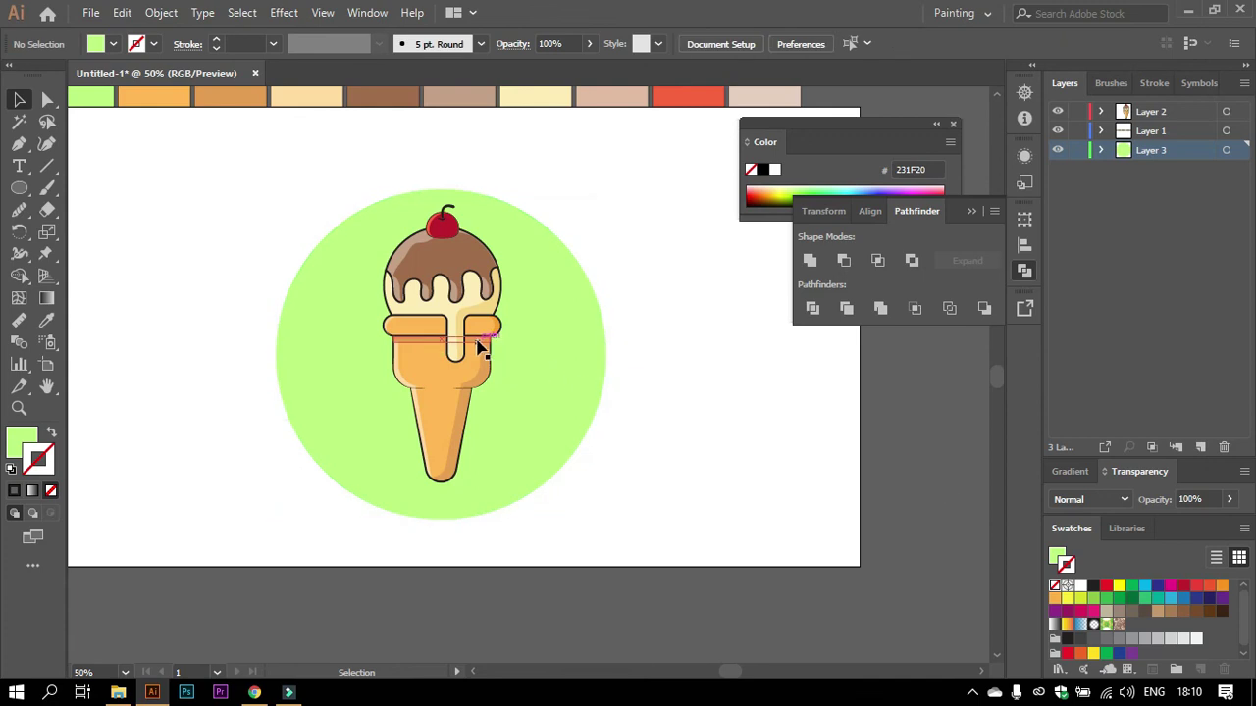
# Align the ice cream and circle on their vertical centres.
pyautogui.moveTo(368, 110); pyautogui.dragTo(519, 281)
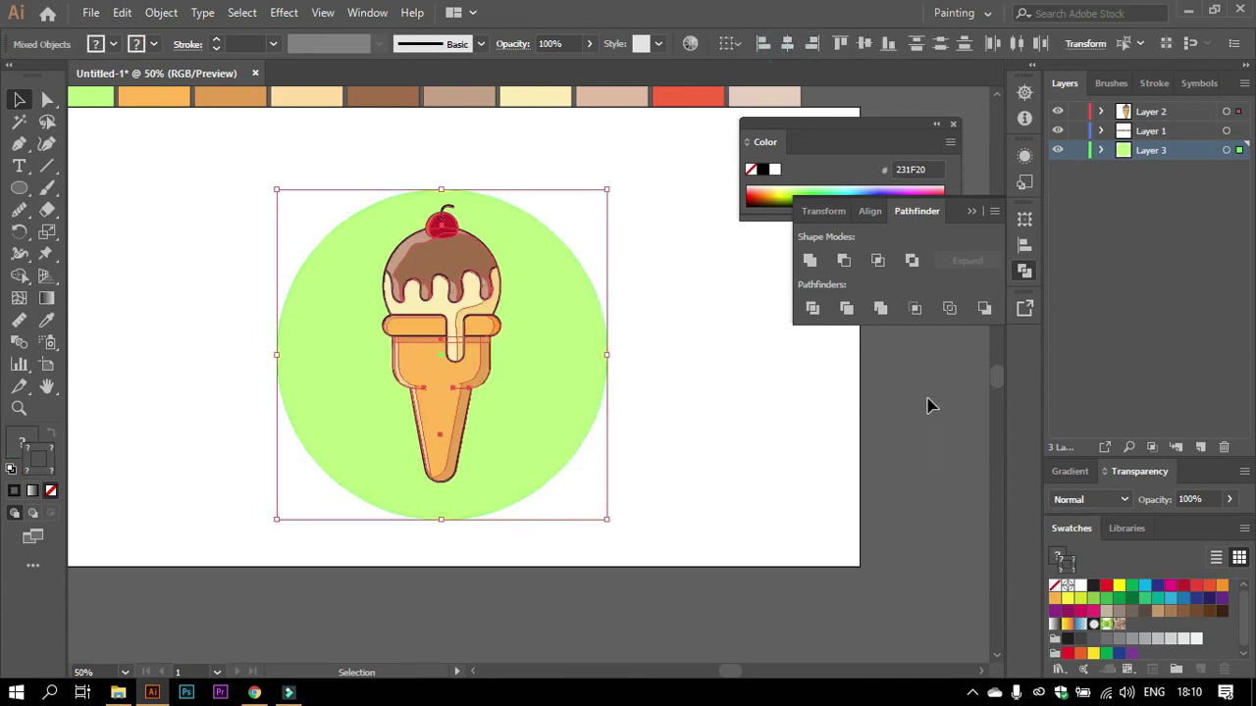
pyautogui.click(866, 41)
pyautogui.click(899, 401)
pyautogui.hotkey('ctrl', '-')
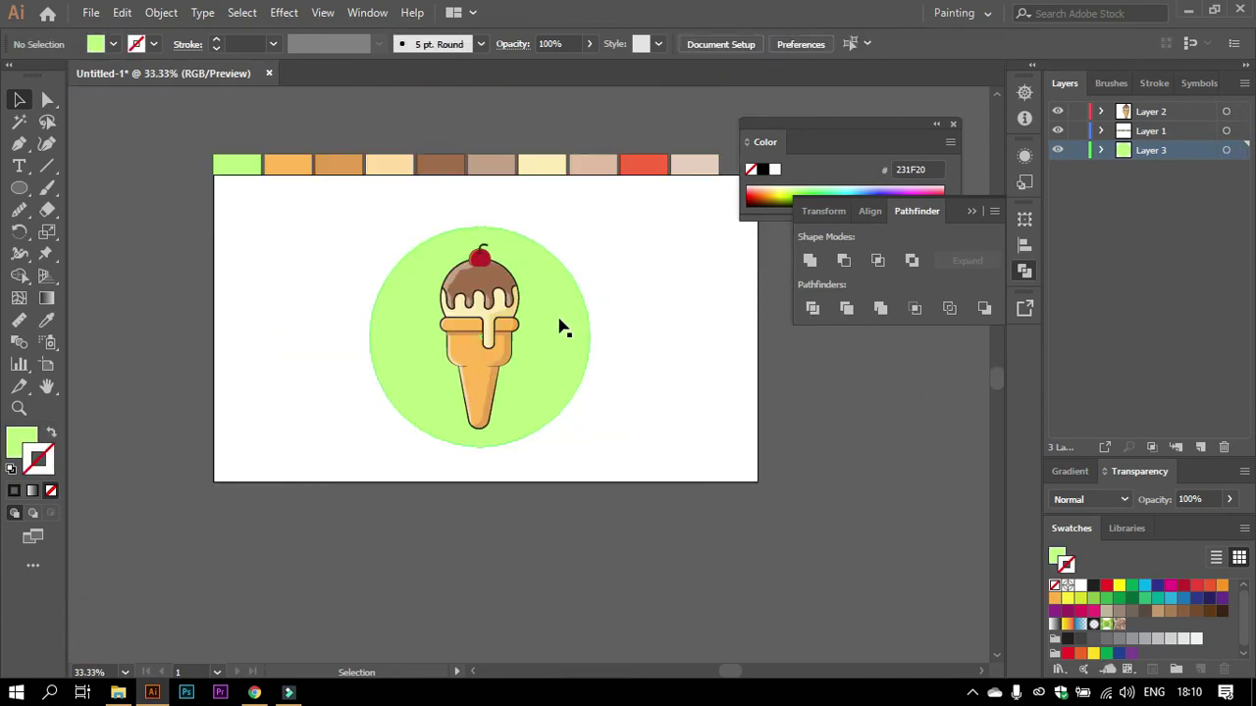
pyautogui.hotkey('ctrl', '+')
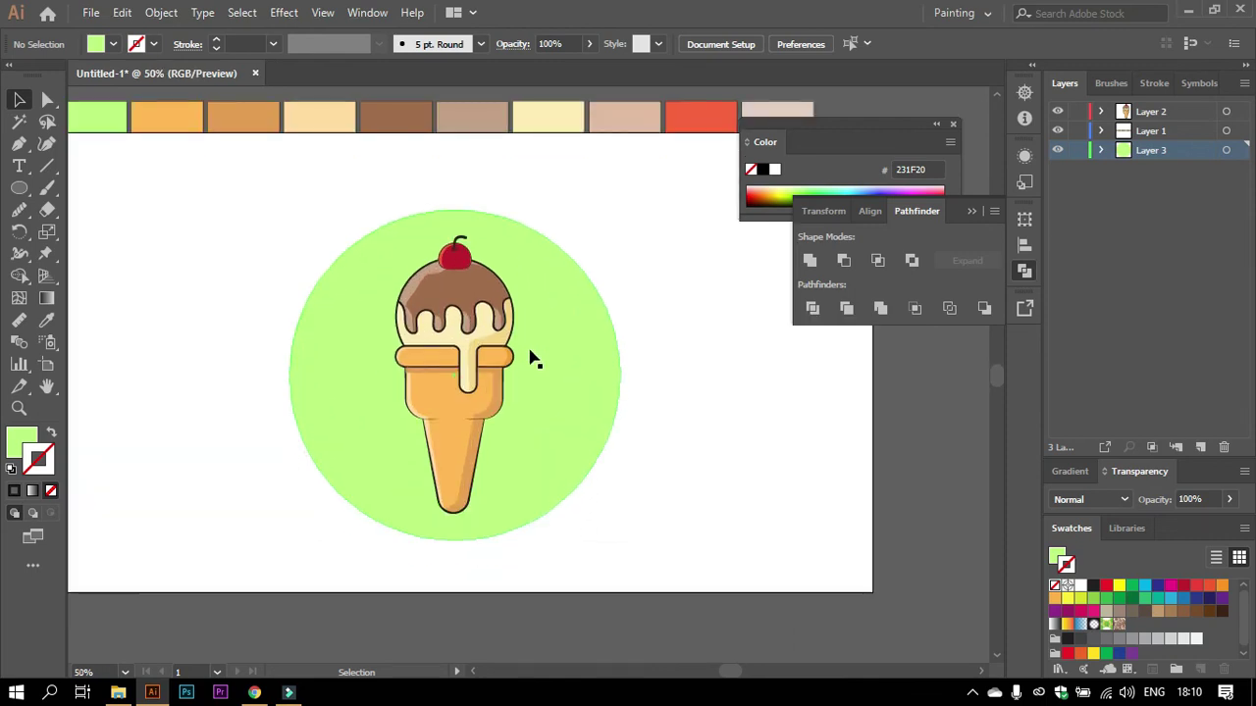
pyautogui.click(506, 314)
# Rotate the ice cream clockwise around a pivot at the green circle's bottom.
pyautogui.moveTo(522, 233); pyautogui.dragTo(526, 231)
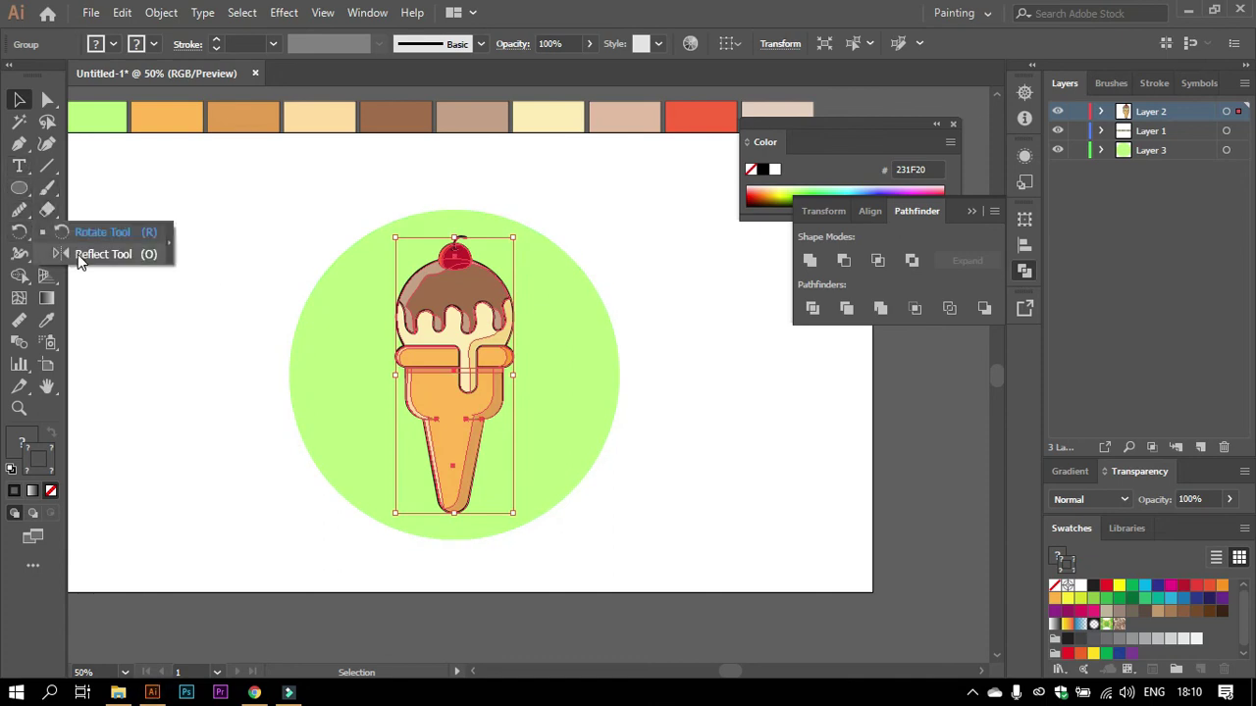
pyautogui.click(19, 231)
pyautogui.click(449, 538)
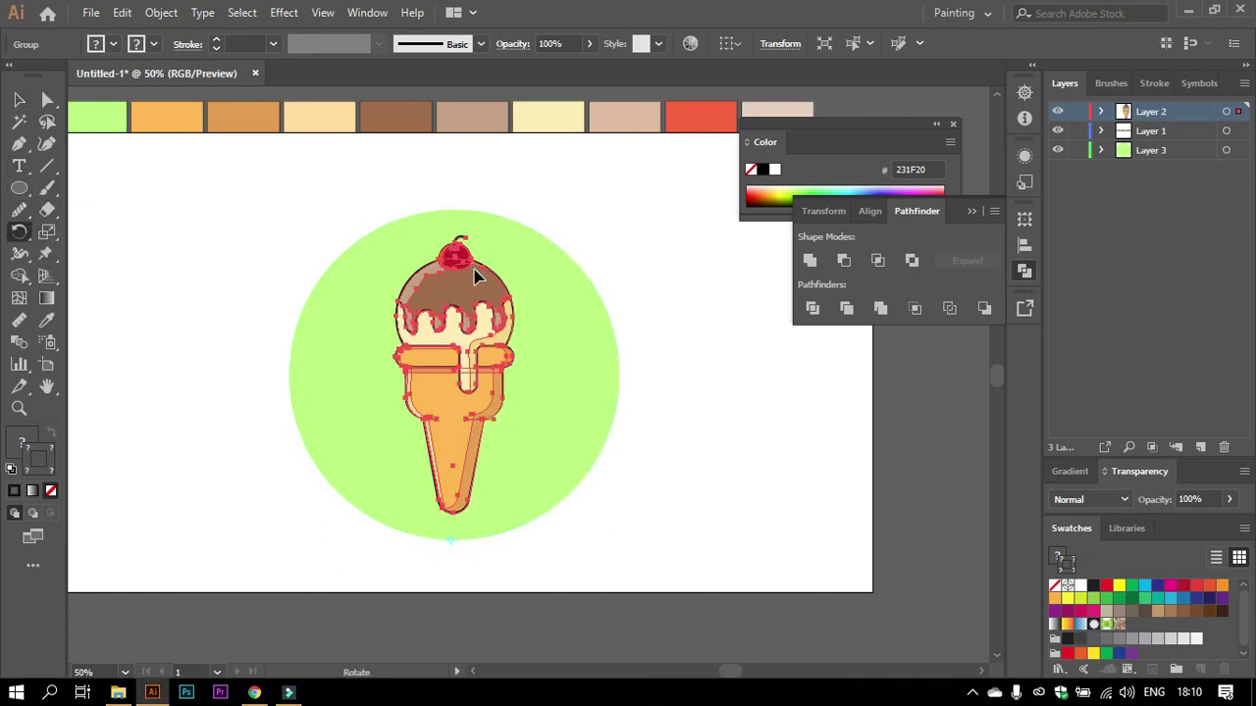
pyautogui.moveTo(476, 278); pyautogui.dragTo(689, 276)
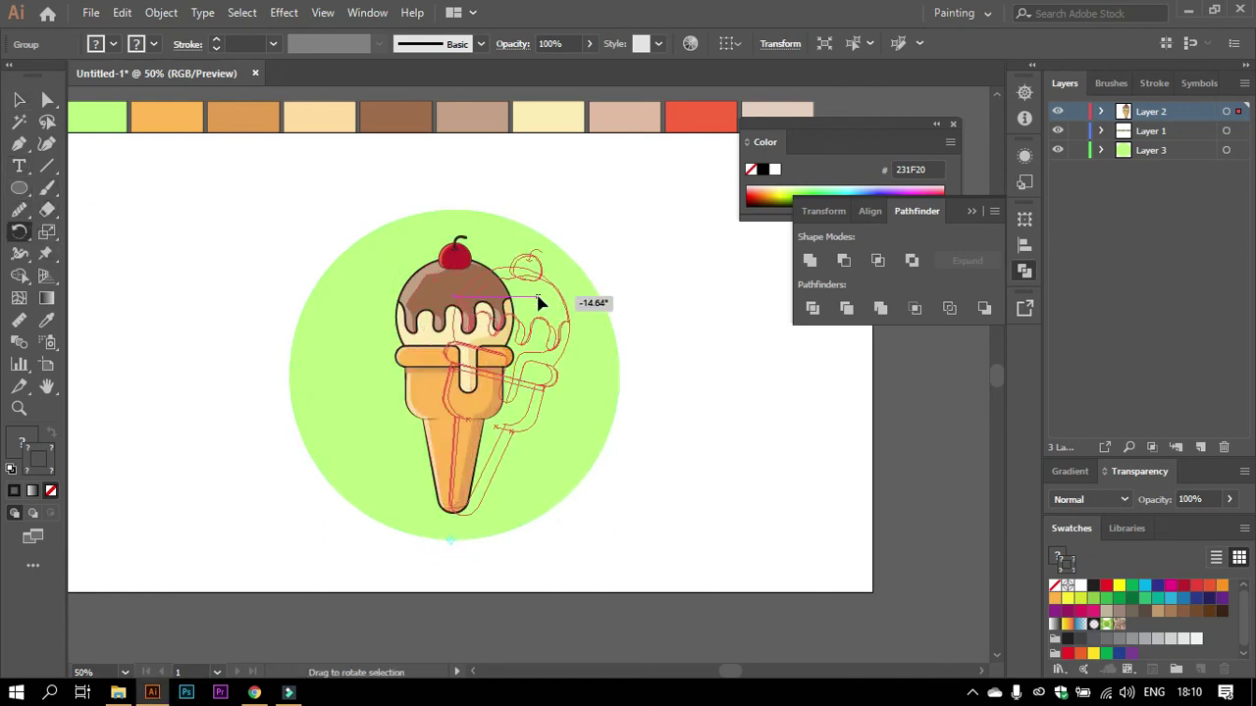
pyautogui.click(23, 122)
pyautogui.click(174, 246)
pyautogui.scroll(-2, 648, 417)
# Draw a short vertical line with the Pen tool to the left of the circle.
pyautogui.click(19, 143)
pyautogui.click(167, 159)
pyautogui.click(166, 199)
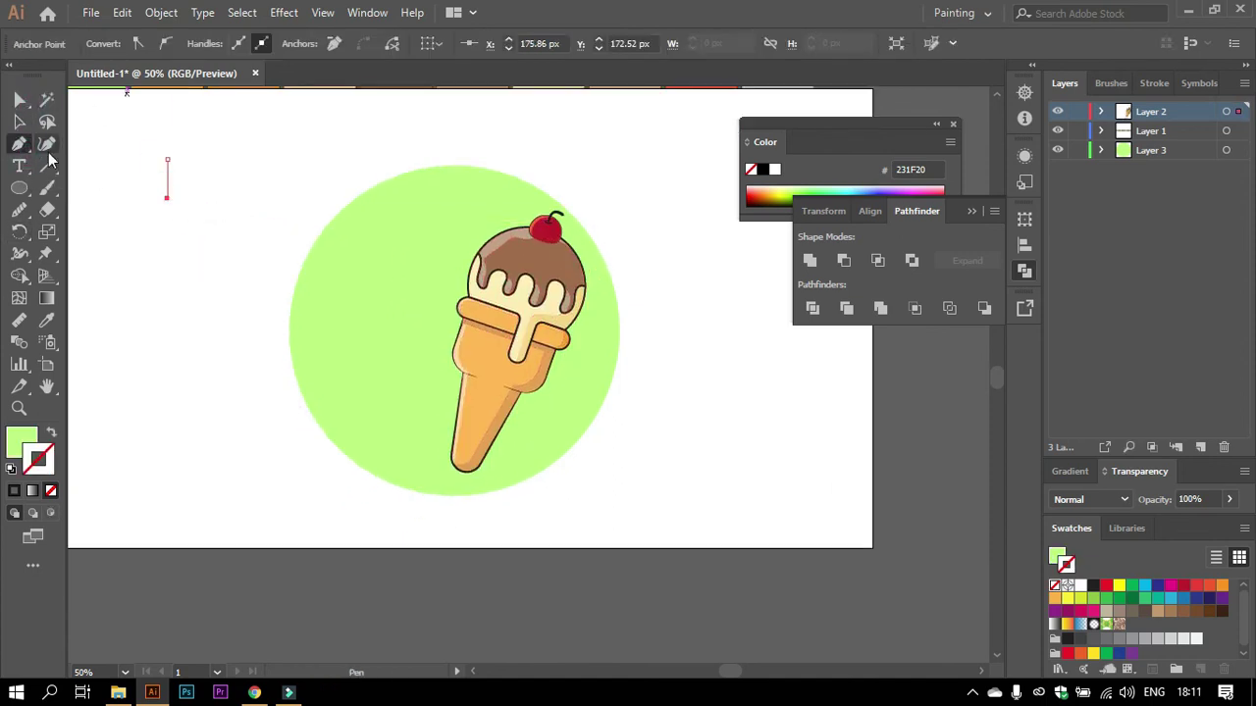
# Give the short line a black stroke with round caps.
pyautogui.click(24, 101)
pyautogui.moveTo(134, 144); pyautogui.dragTo(200, 206)
pyautogui.moveTo(137, 157); pyautogui.dragTo(247, 98)
pyautogui.click(273, 43)
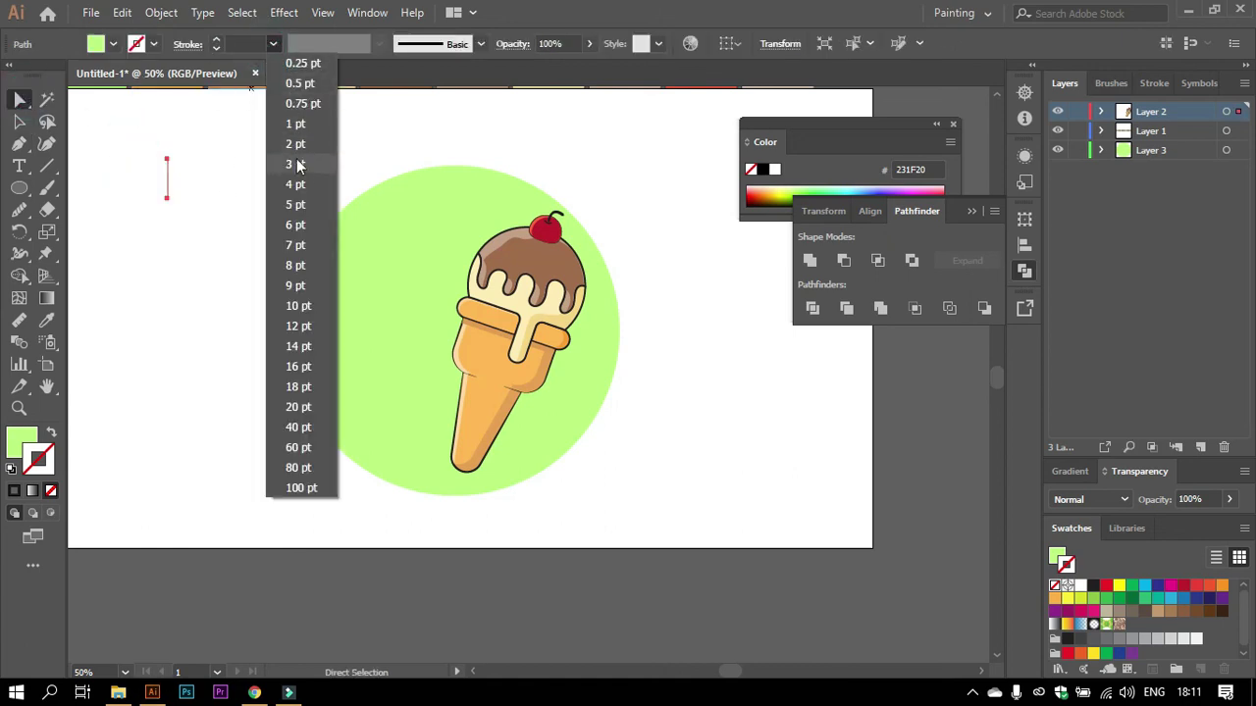
pyautogui.click(299, 243)
pyautogui.click(273, 44)
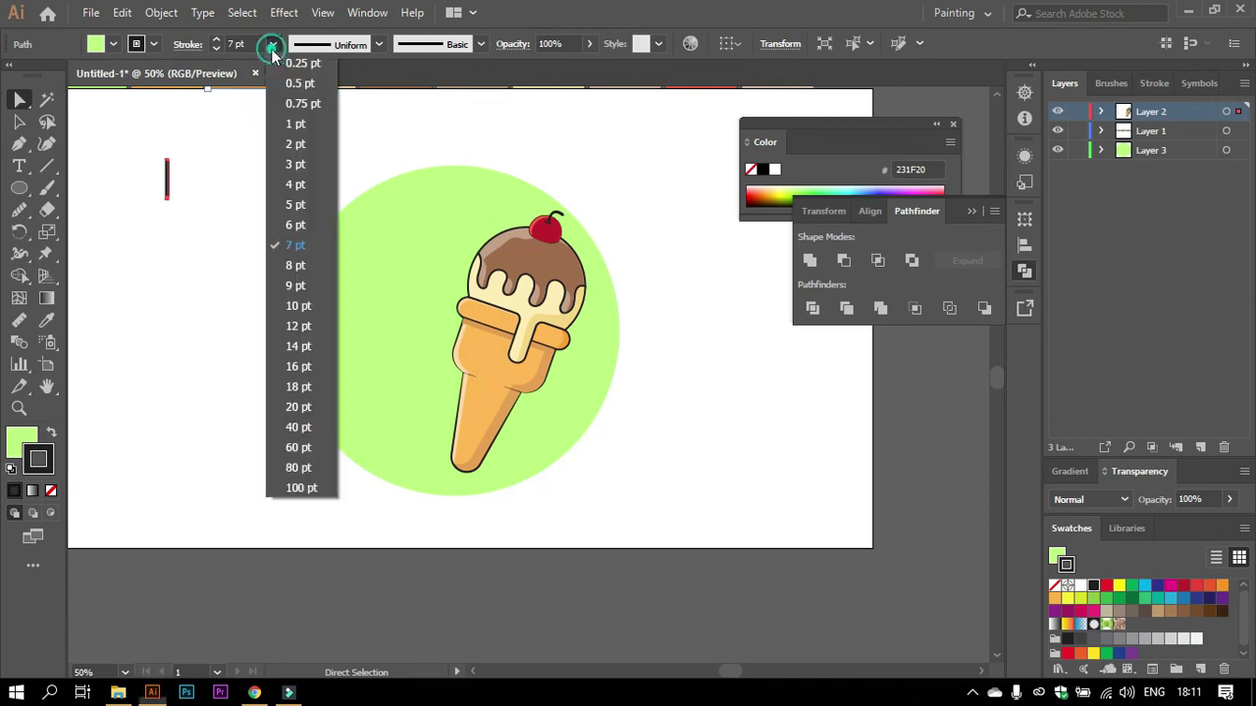
pyautogui.click(294, 261)
pyautogui.click(185, 44)
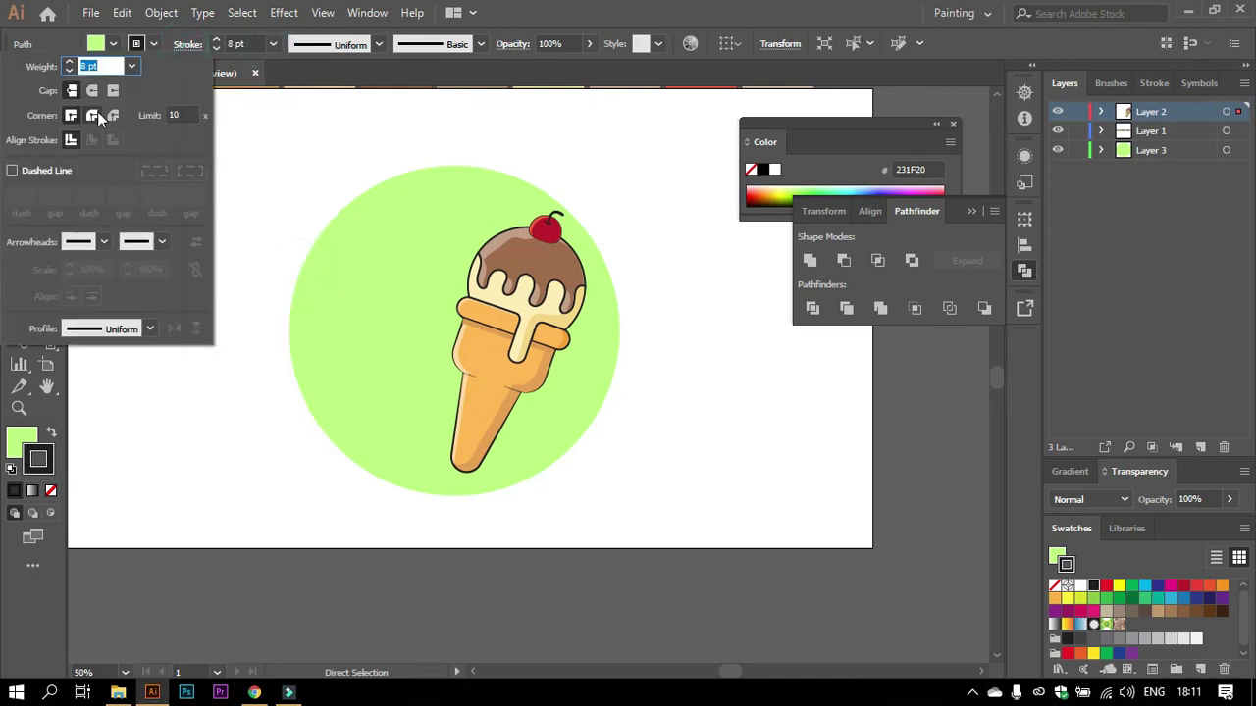
pyautogui.click(193, 192)
# Thicken the line's stroke to 10 pt.
pyautogui.click(167, 182)
pyautogui.click(134, 128)
pyautogui.click(166, 181)
pyautogui.click(273, 43)
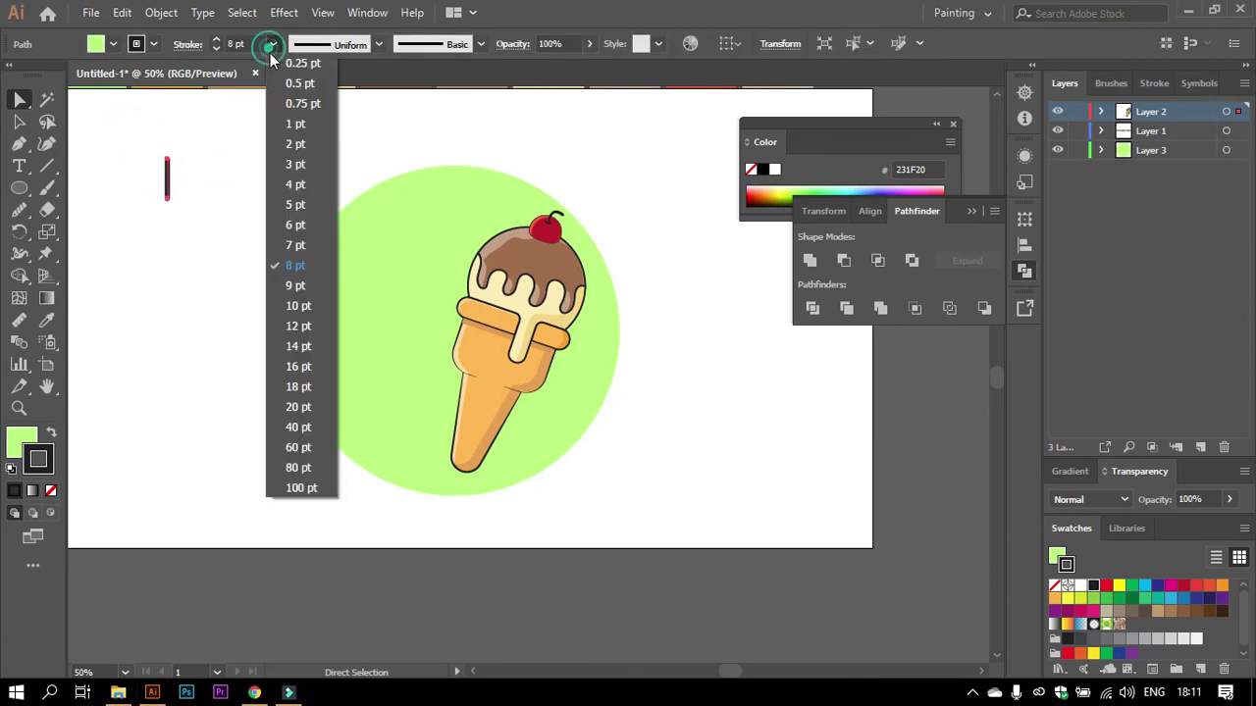
pyautogui.click(297, 306)
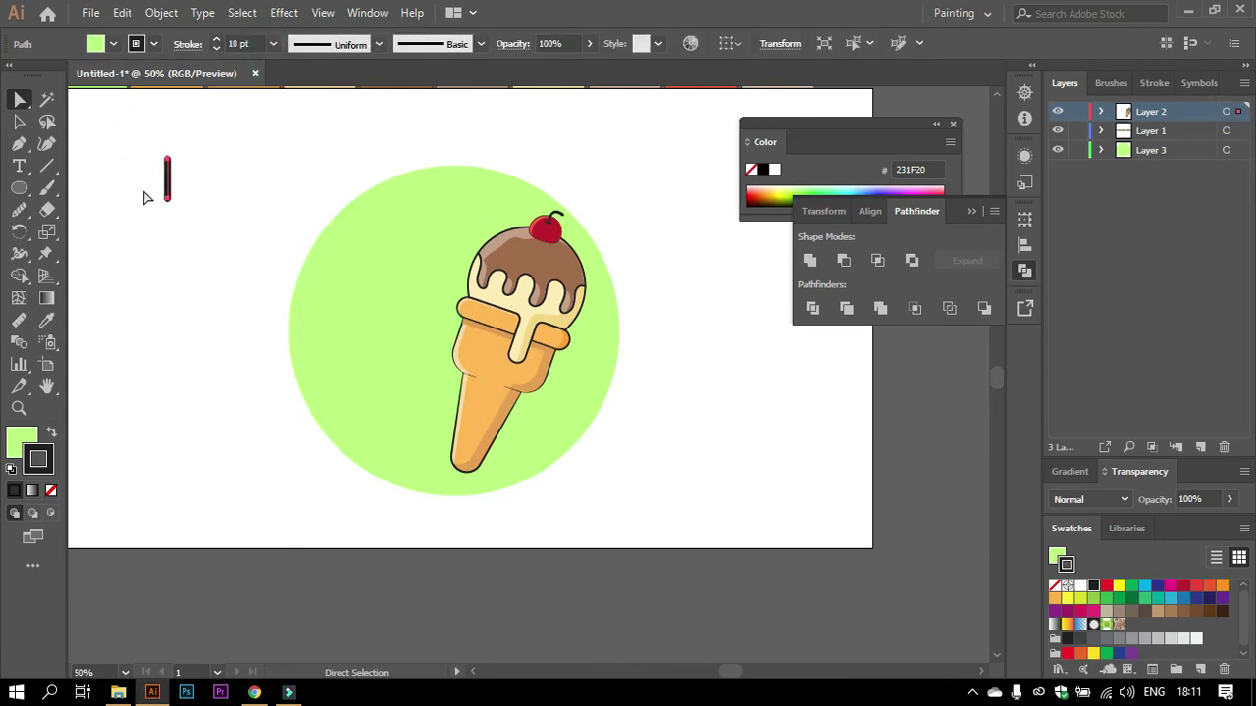
# Rotate the overlapping copy of the line crosswise to form a cross.
pyautogui.scroll(1, 177, 169)
pyautogui.click(175, 160)
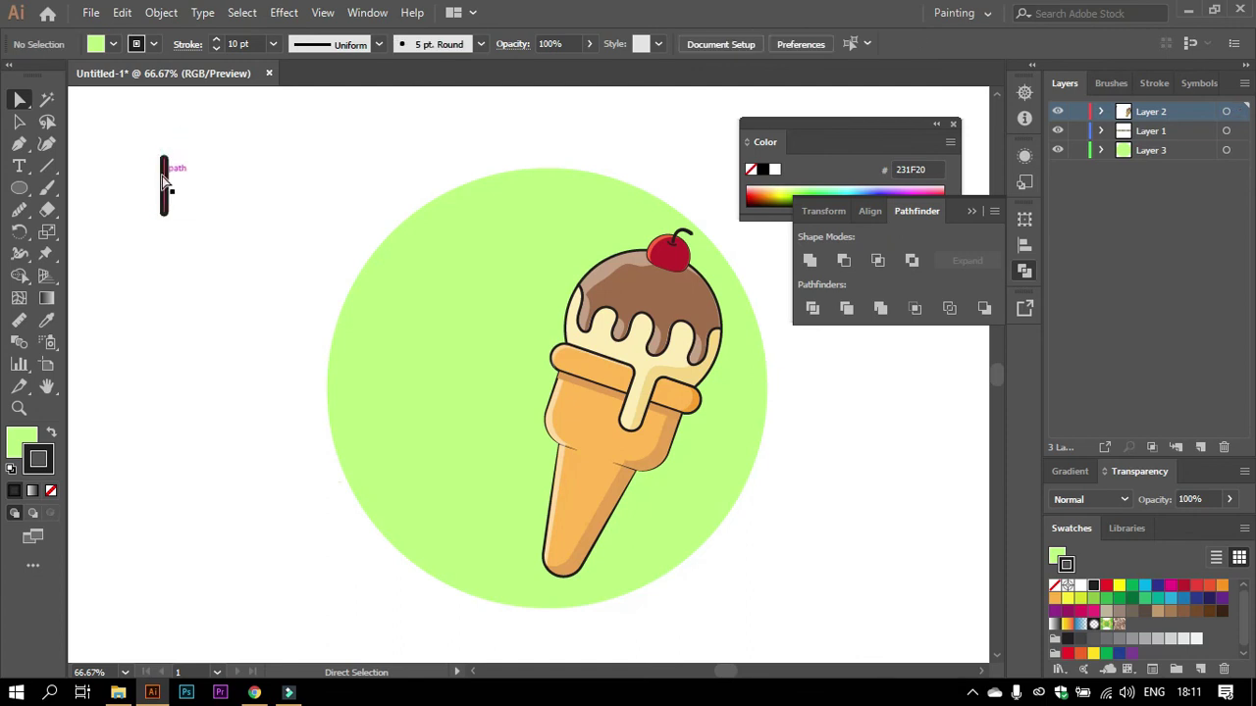
pyautogui.keyDown('alt'); pyautogui.scroll(3, 162, 160); pyautogui.keyUp('alt')
pyautogui.keyDown('alt'); pyautogui.scroll(2, 163, 169); pyautogui.keyUp('alt')
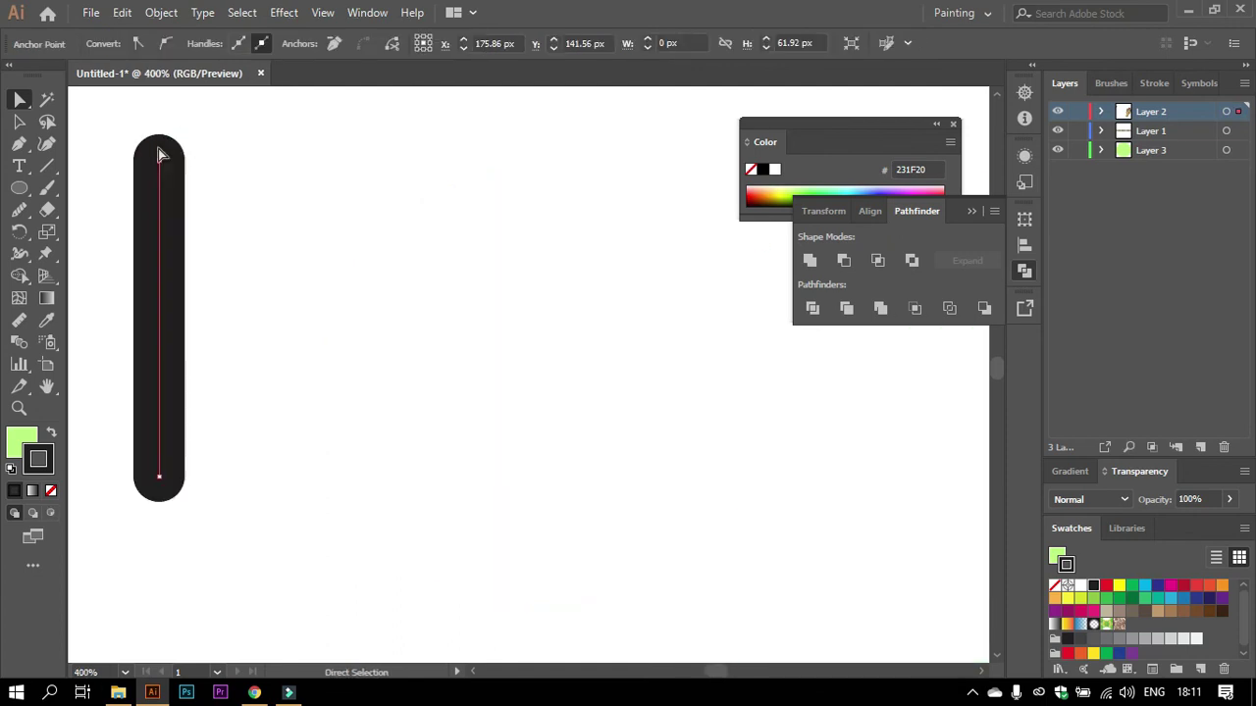
pyautogui.click(176, 152)
pyautogui.click(157, 201)
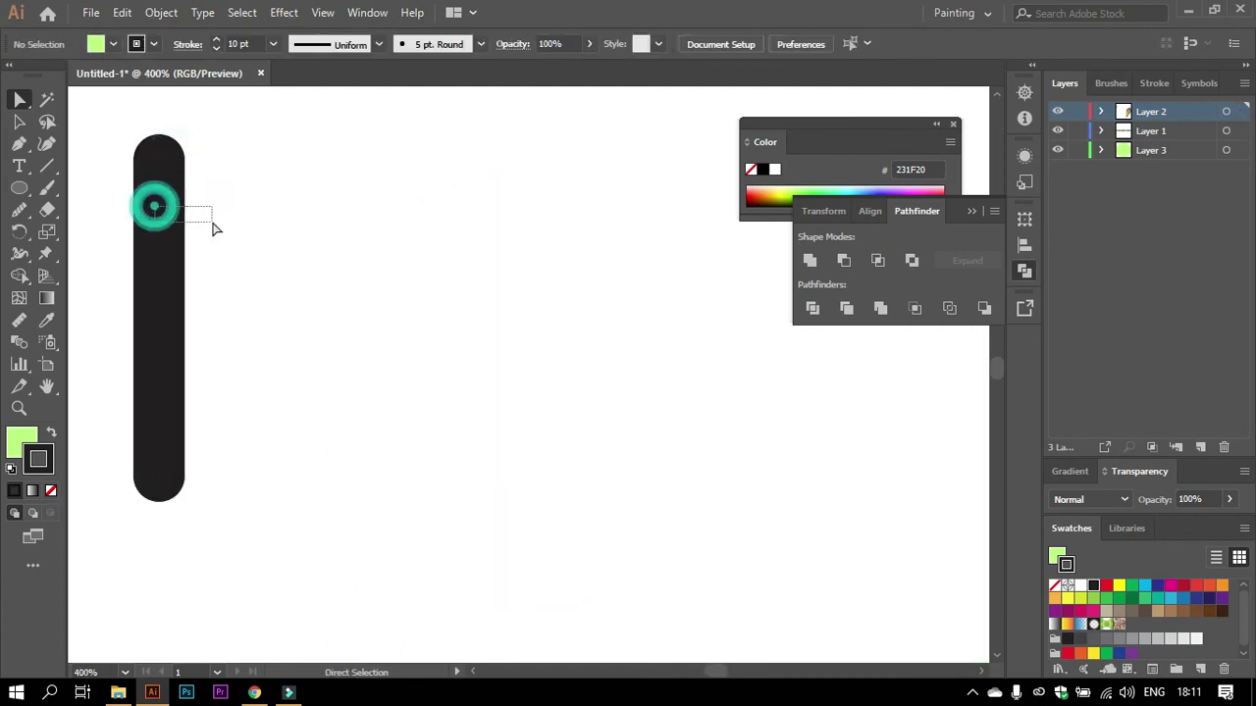
pyautogui.click(166, 228)
pyautogui.click(162, 148)
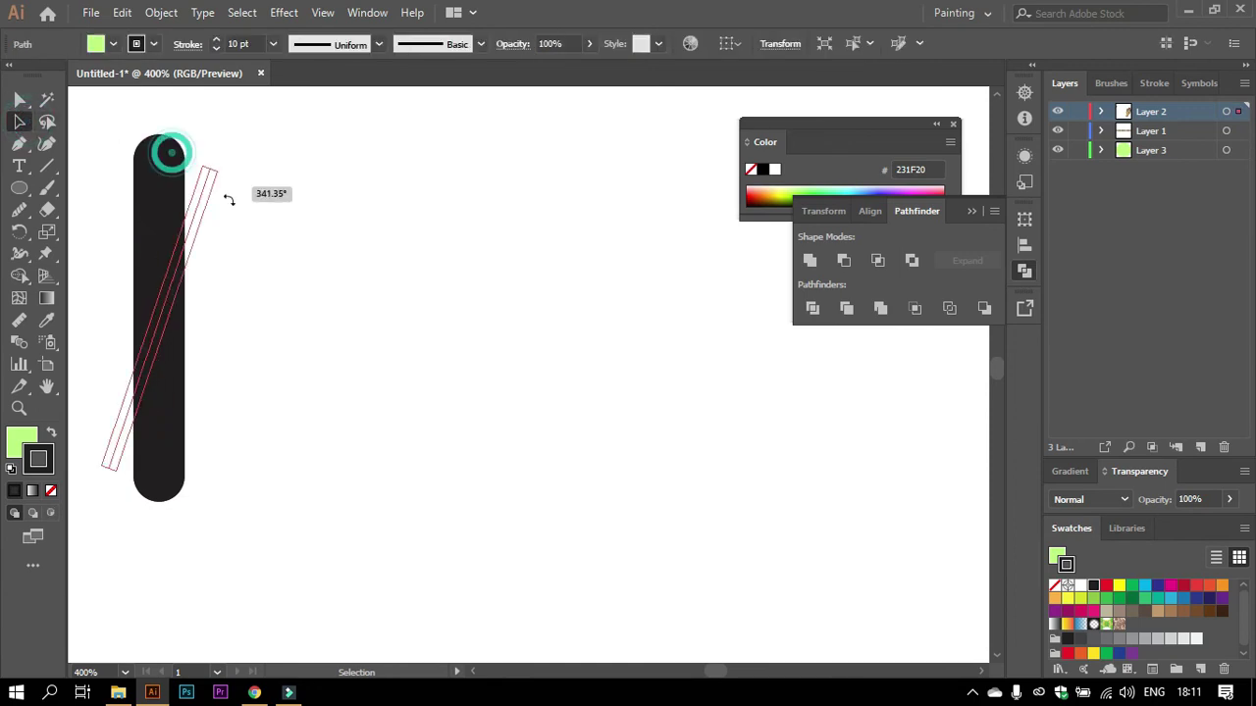
pyautogui.moveTo(177, 150); pyautogui.dragTo(333, 343)
# Scale the whole cross down to sprinkle size.
pyautogui.keyDown('alt'); pyautogui.scroll(-4, 438, 371); pyautogui.keyUp('alt')
pyautogui.keyDown('alt'); pyautogui.scroll(-2, 435, 392); pyautogui.keyUp('alt')
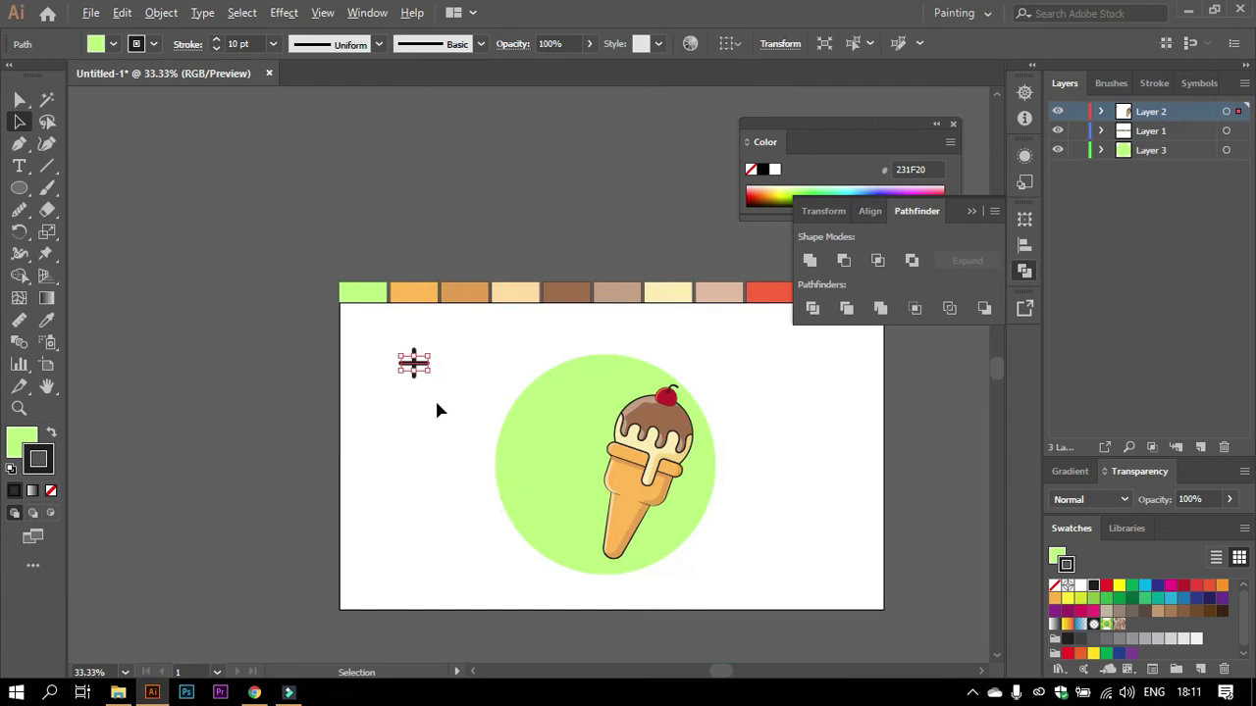
pyautogui.keyDown('alt'); pyautogui.scroll(1, 504, 379); pyautogui.keyUp('alt')
pyautogui.keyDown('alt'); pyautogui.scroll(1, 516, 390); pyautogui.keyUp('alt')
pyautogui.keyDown('alt'); pyautogui.scroll(1, 439, 314); pyautogui.keyUp('alt')
pyautogui.keyDown('alt'); pyautogui.scroll(1, 356, 316); pyautogui.keyUp('alt')
pyautogui.keyDown('alt'); pyautogui.scroll(-2, 367, 233); pyautogui.keyUp('alt')
pyautogui.moveTo(367, 233); pyautogui.dragTo(491, 324)
pyautogui.moveTo(474, 239)
pyautogui.mouseDown()
pyautogui.moveTo(446, 263)
pyautogui.moveTo(516, 288)
pyautogui.mouseUp()
# Group the small X's two strokes into one object.
pyautogui.click(521, 290)
pyautogui.hotkey('ctrl', '0')
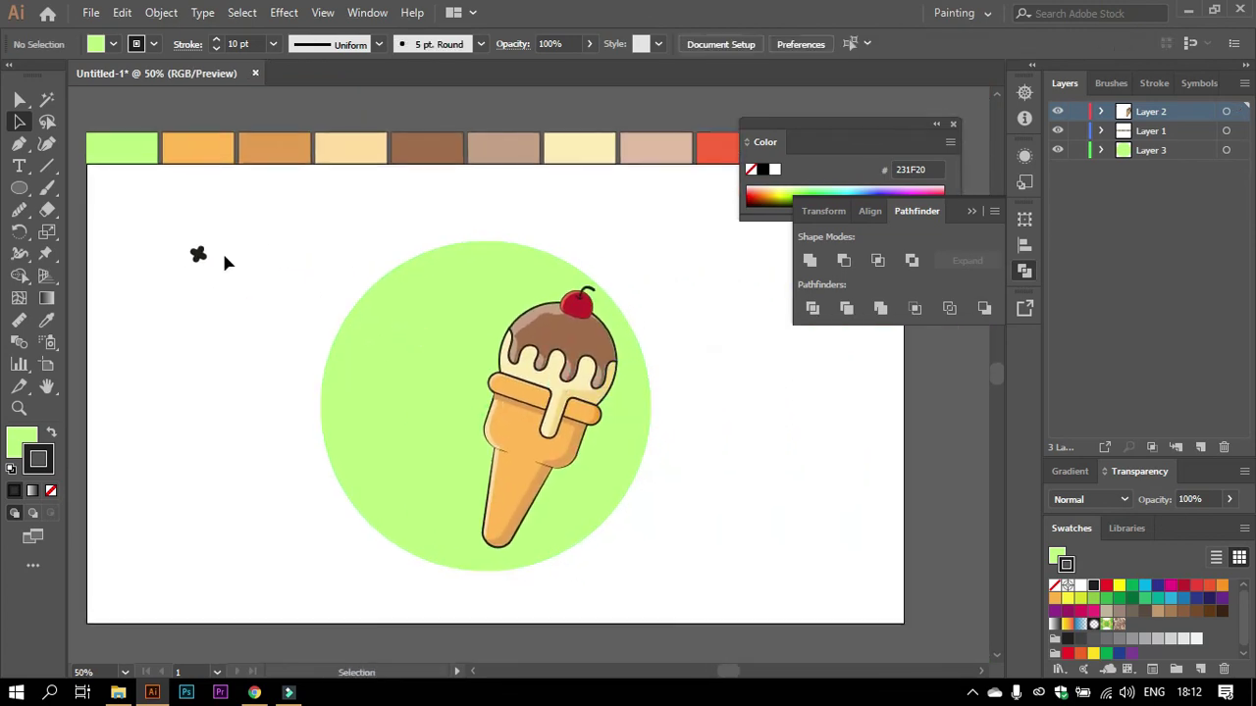
pyautogui.rightClick(199, 256)
pyautogui.moveTo(201, 258); pyautogui.dragTo(433, 280)
pyautogui.click(174, 230)
pyautogui.rightClick(199, 255)
pyautogui.click(261, 364)
# Alt-drag copies of the X onto the green circle, including one right of the cone.
pyautogui.moveTo(201, 257)
pyautogui.mouseDown()
pyautogui.moveTo(453, 300)
pyautogui.moveTo(580, 499)
pyautogui.moveTo(433, 502)
pyautogui.moveTo(363, 377)
pyautogui.moveTo(426, 435)
pyautogui.mouseUp()
pyautogui.moveTo(433, 503)
pyautogui.mouseDown()
pyautogui.moveTo(461, 442)
pyautogui.moveTo(357, 416)
pyautogui.moveTo(637, 391)
pyautogui.mouseUp()
pyautogui.click(646, 334)
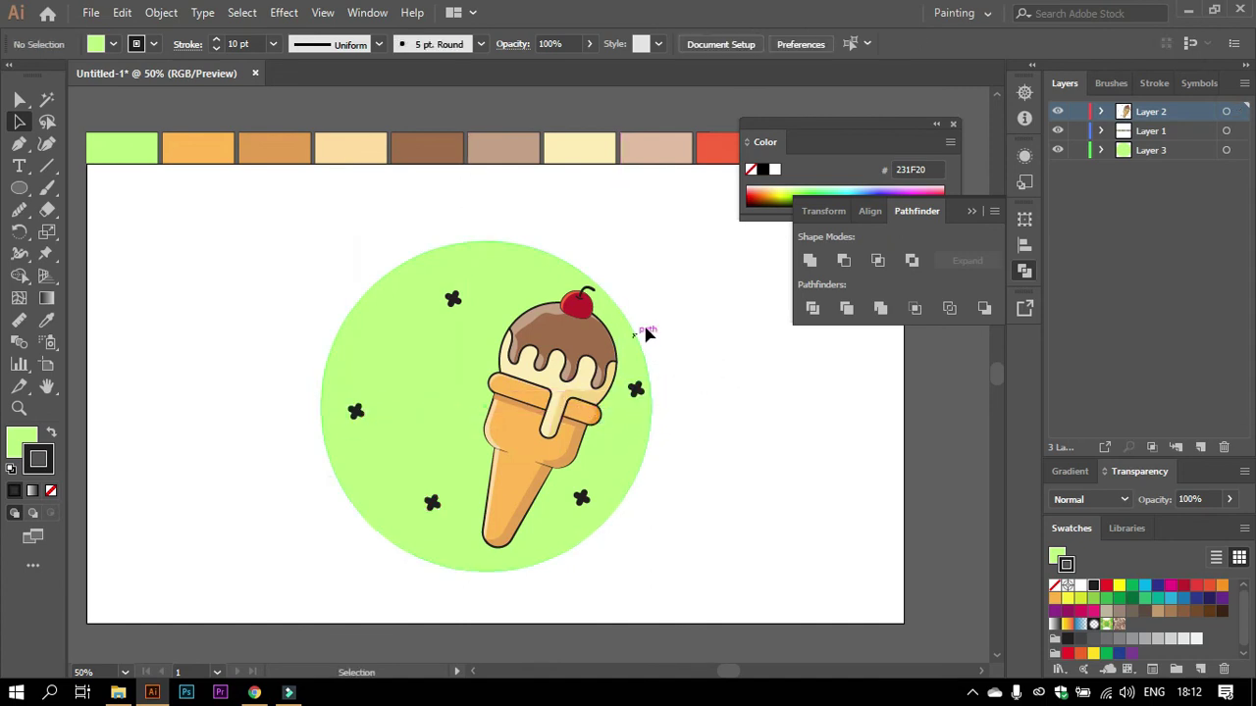
# Draw a small black, outline-free dot and scatter copies around the cone.
pyautogui.click(1055, 587)
pyautogui.click(1091, 596)
pyautogui.click(19, 187)
pyautogui.click(19, 122)
pyautogui.moveTo(436, 383)
pyautogui.mouseDown()
pyautogui.moveTo(489, 300)
pyautogui.moveTo(400, 330)
pyautogui.mouseUp()
pyautogui.moveTo(401, 329)
pyautogui.mouseDown()
pyautogui.moveTo(473, 478)
pyautogui.moveTo(599, 470)
pyautogui.moveTo(601, 306)
pyautogui.moveTo(526, 553)
pyautogui.mouseUp()
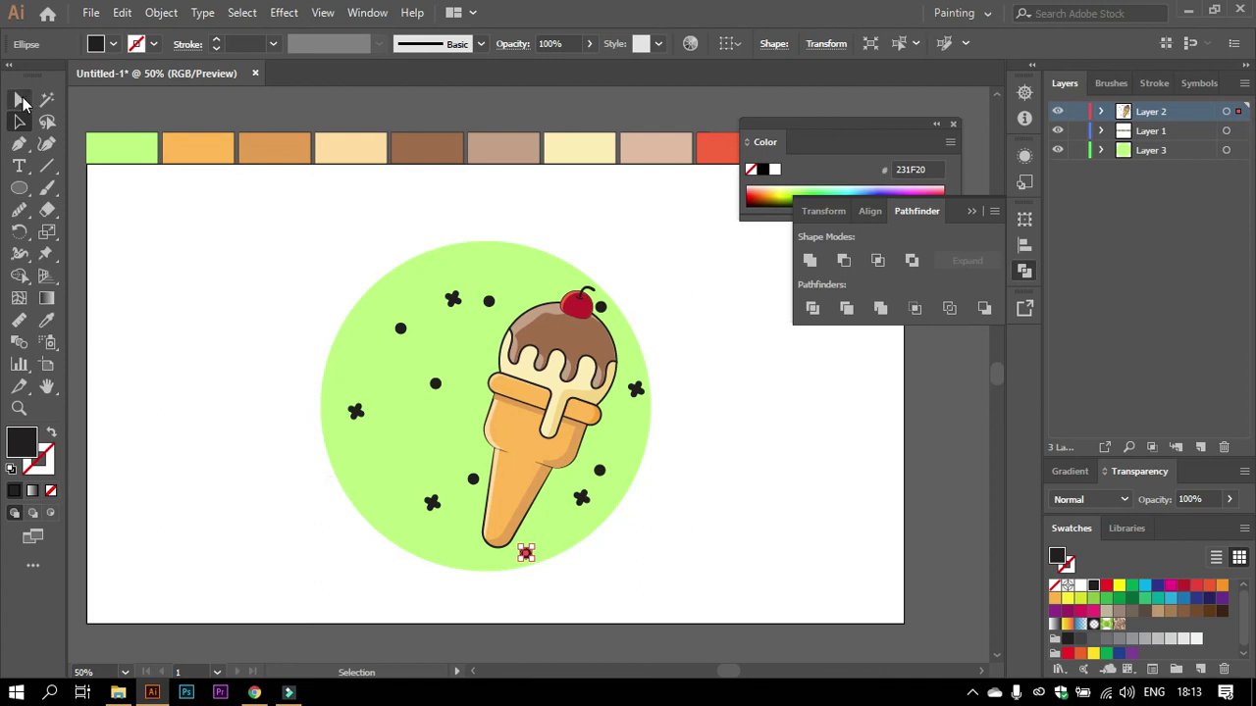
pyautogui.click(149, 246)
# Tidy away the floating panels and review the decorated circle.
pyautogui.scroll(-1, 432, 412)
pyautogui.scroll(1, 409, 379)
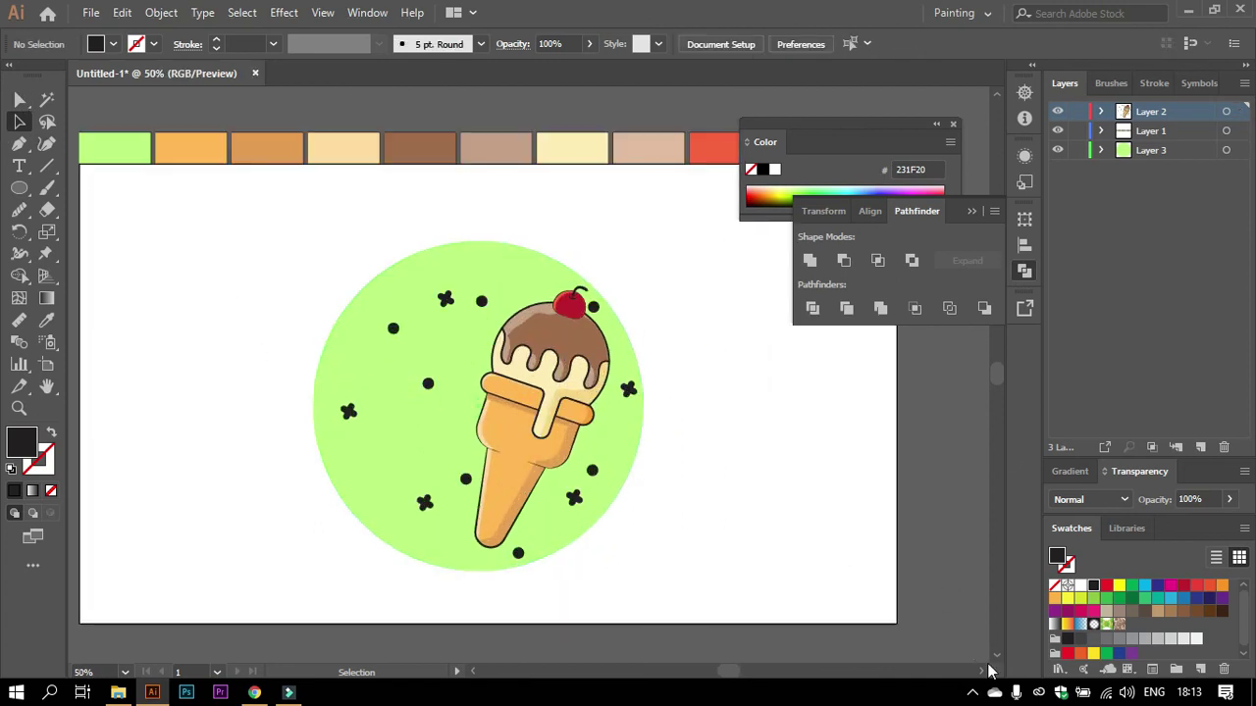
pyautogui.click(972, 212)
pyautogui.scroll(-1, 707, 339)
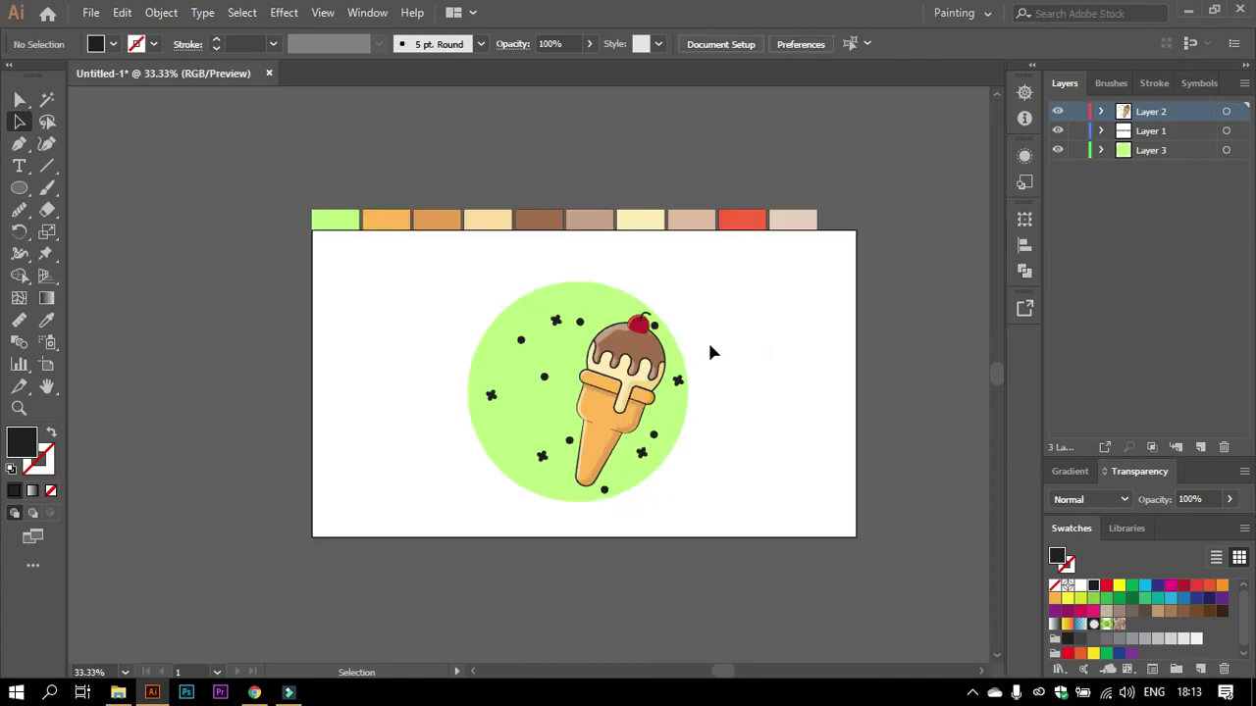
pyautogui.scroll(1, 811, 407)
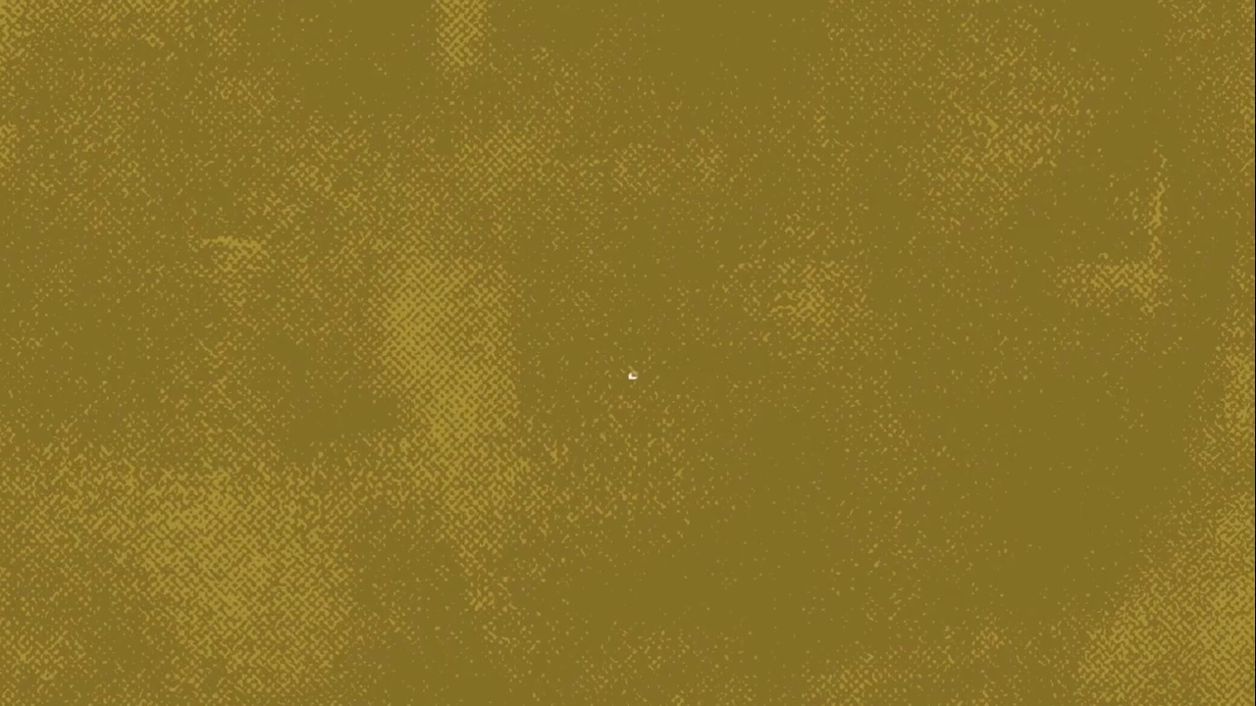